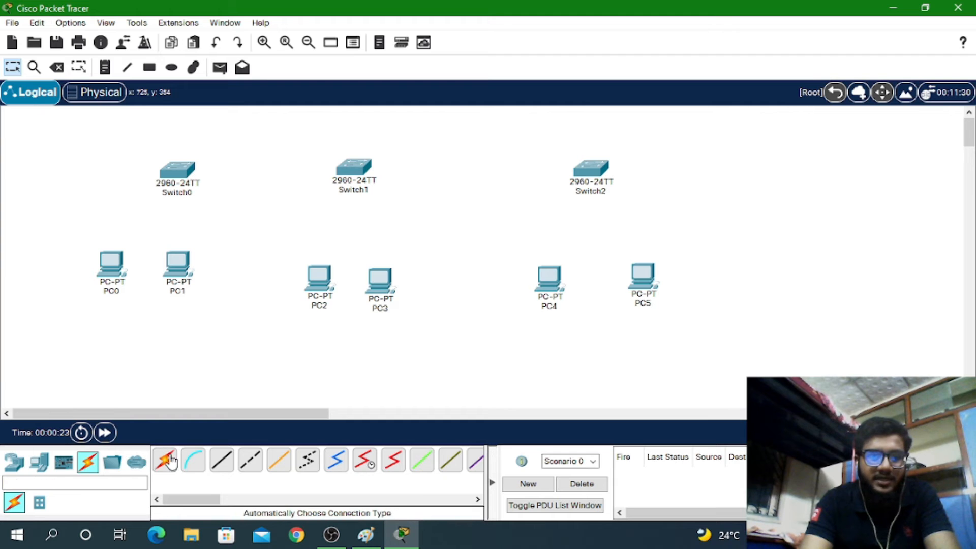
Cable PC0 to Switch0 with the automatic connection tool
left_click(164, 460)
left_click(119, 260)
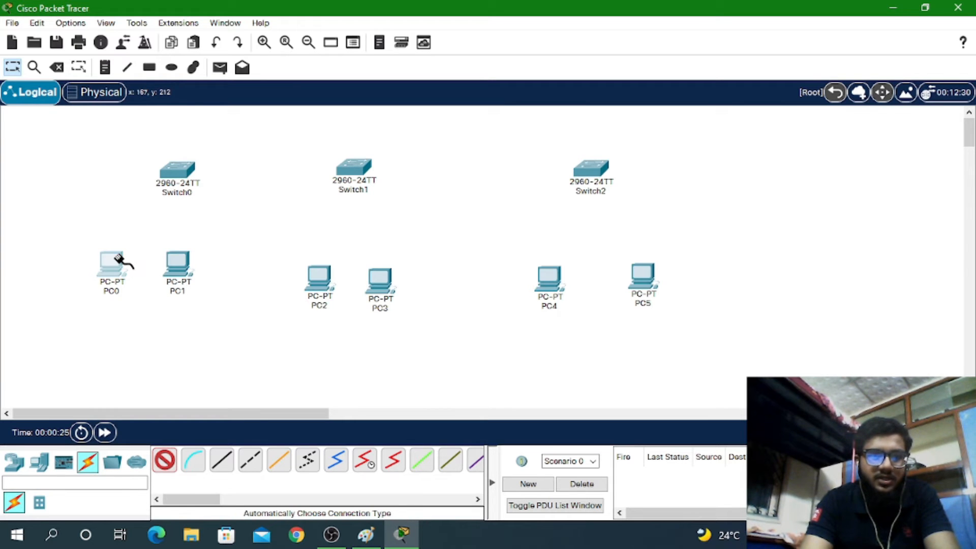
left_click(179, 177)
left_click(179, 172)
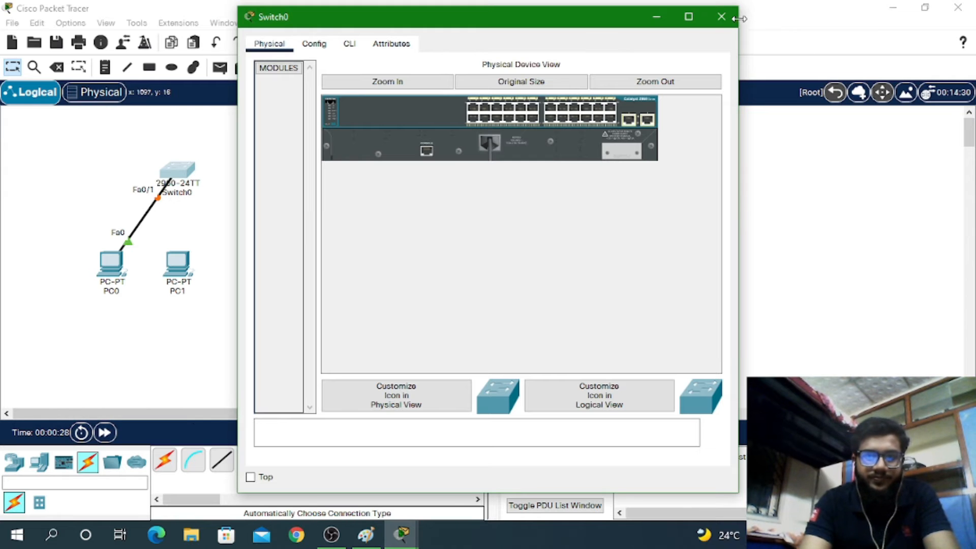
left_click(721, 17)
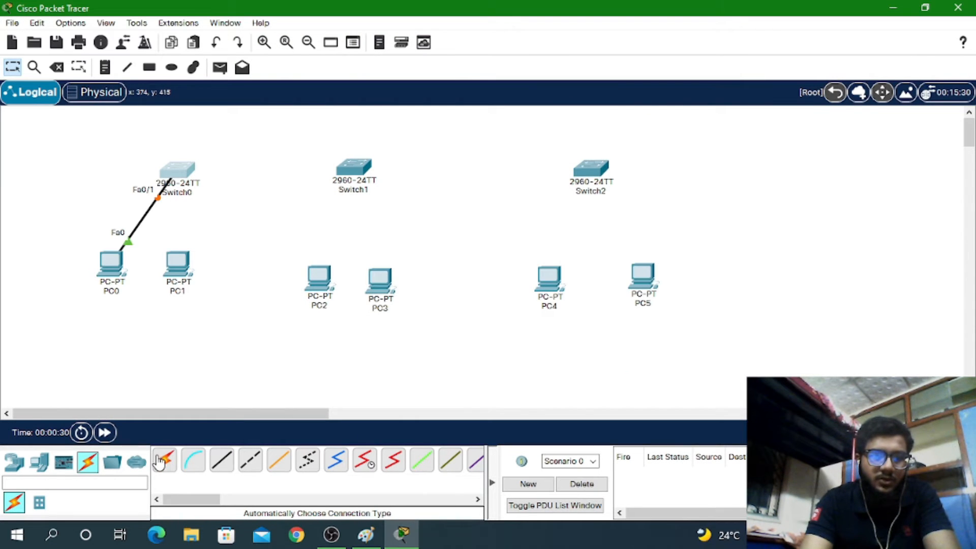
Cable PC1 to Switch0 port Fa0/2 and link Switch0 to Switch1
left_click(163, 460)
left_click(181, 262)
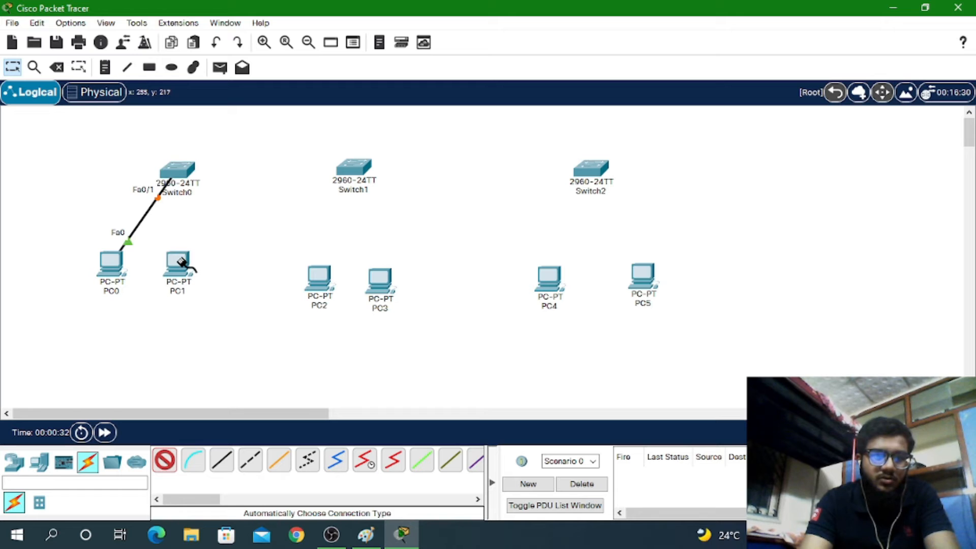
left_click(178, 169)
left_click(178, 169)
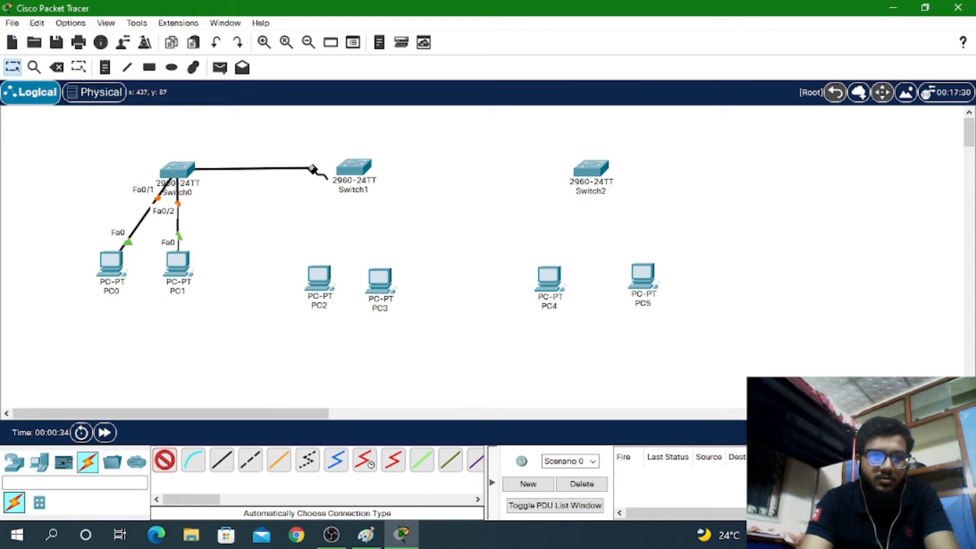
left_click(347, 170)
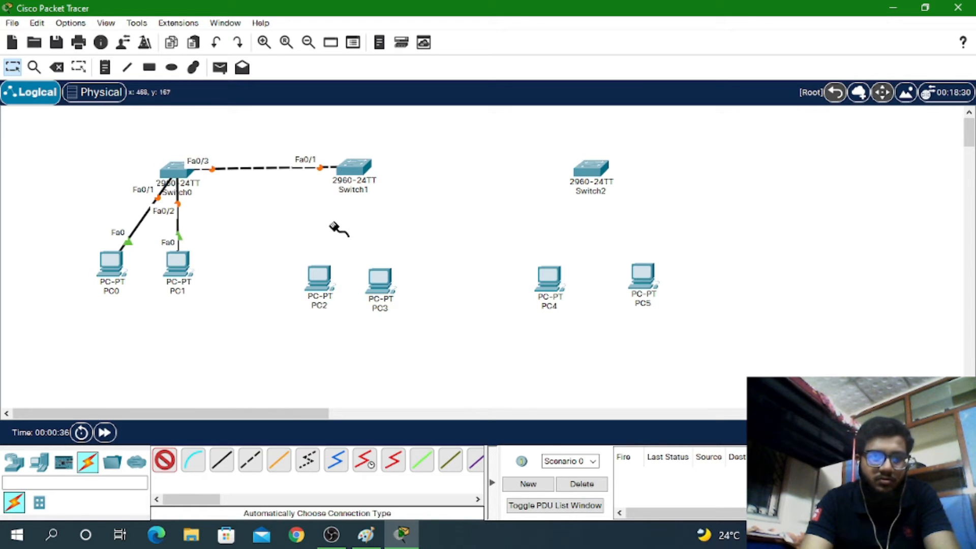
Cable PC2 and PC3 to Switch1
left_click(319, 274)
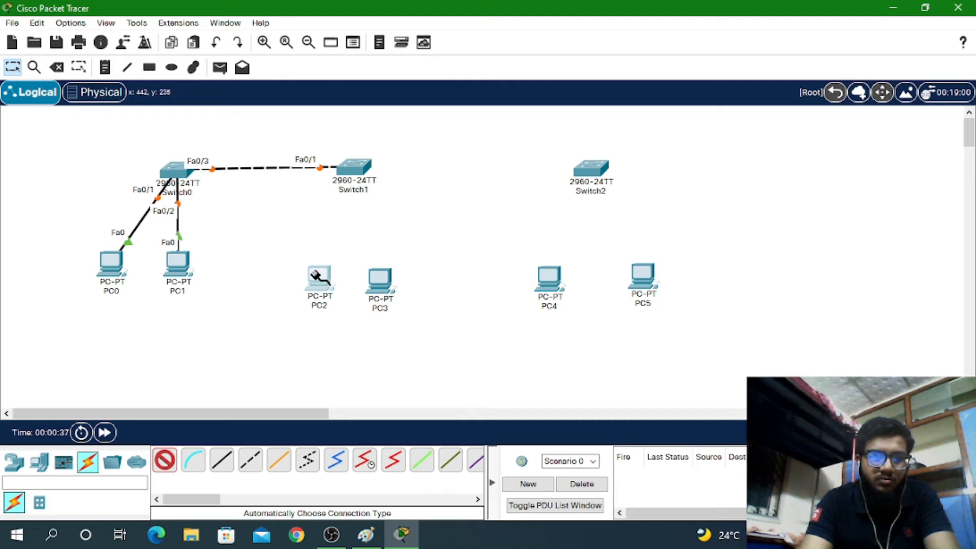
left_click(349, 174)
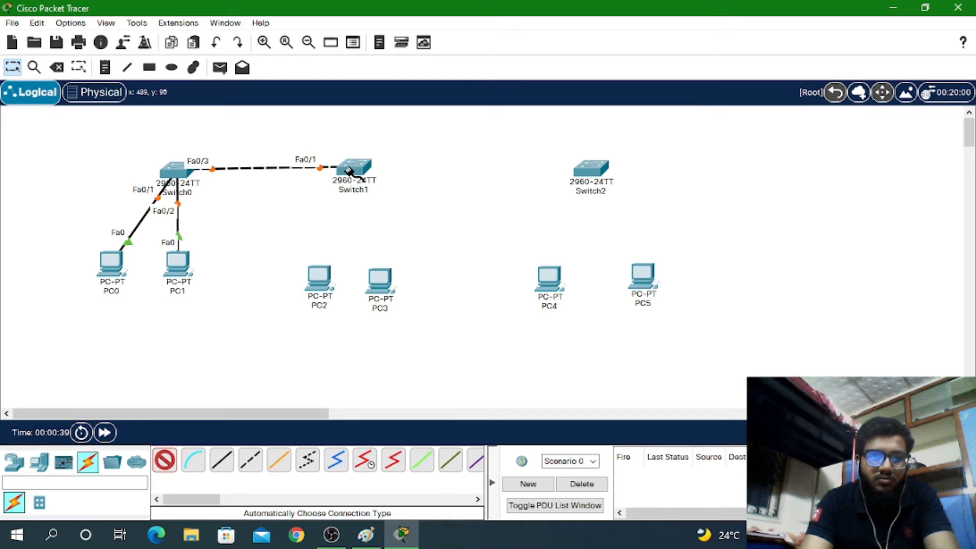
left_click(320, 276)
left_click(382, 285)
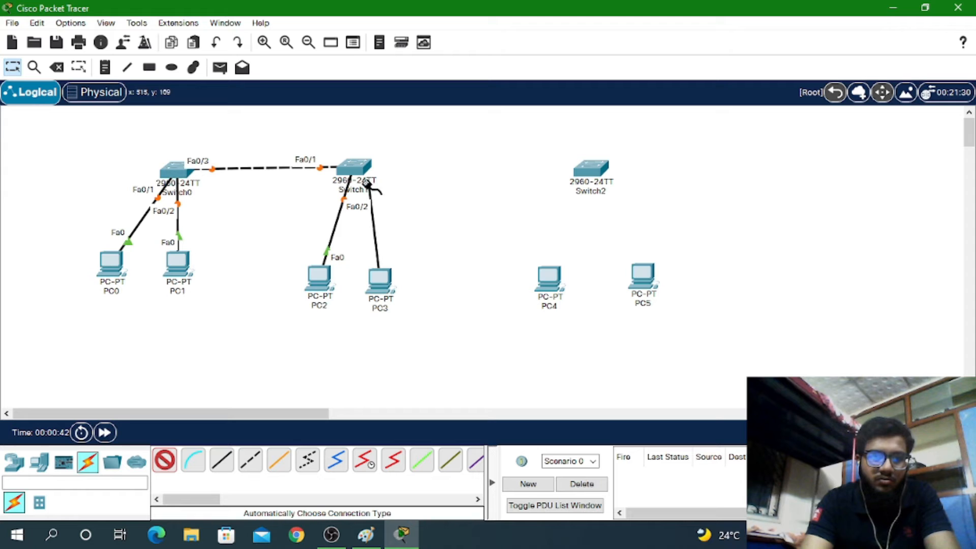
left_click(354, 169)
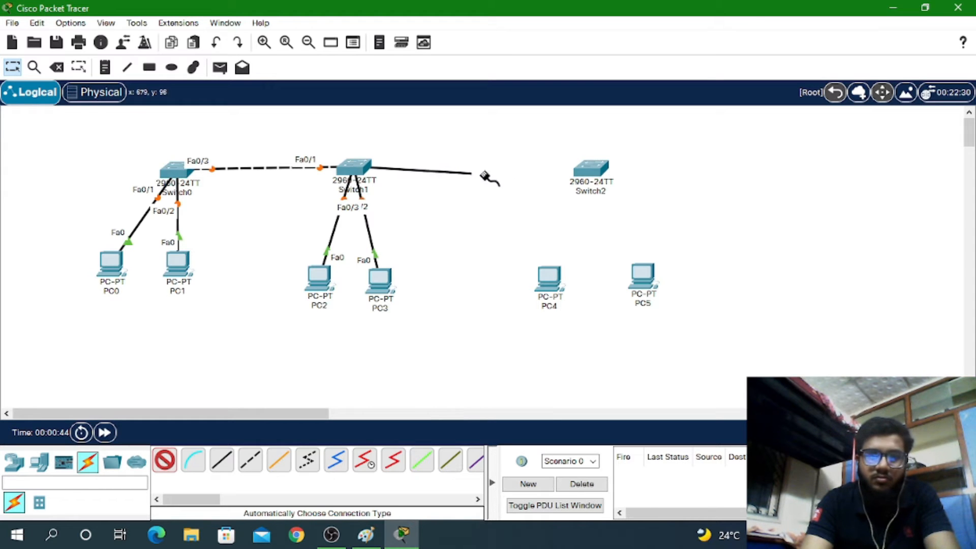
Link Switch1 to Switch2, then cable PC4 and PC5 to Switch2
left_click(587, 170)
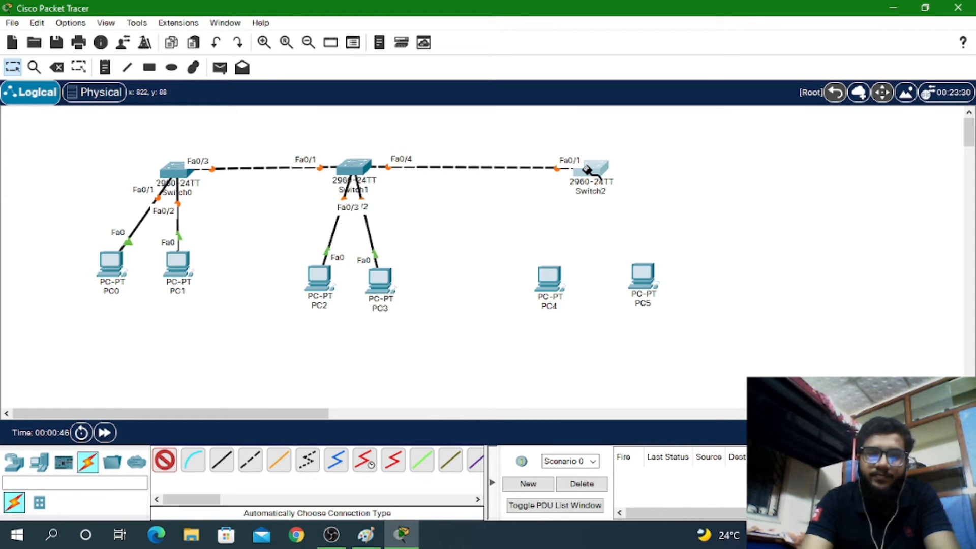
left_click(586, 170)
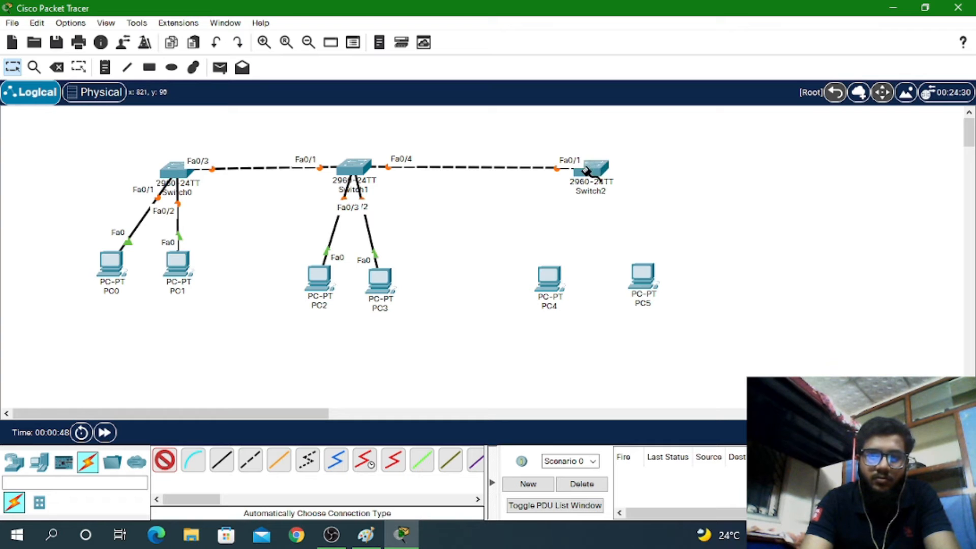
left_click(550, 277)
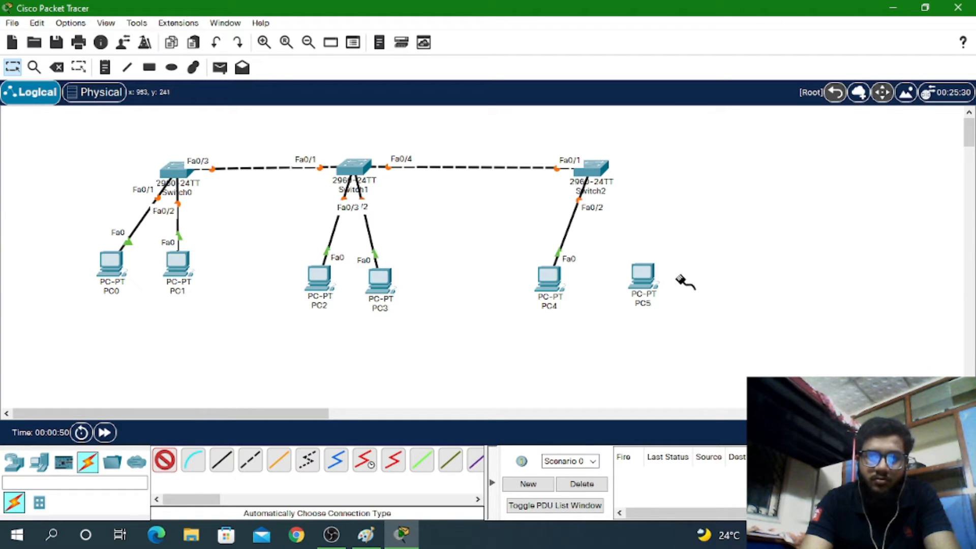
left_click(642, 277)
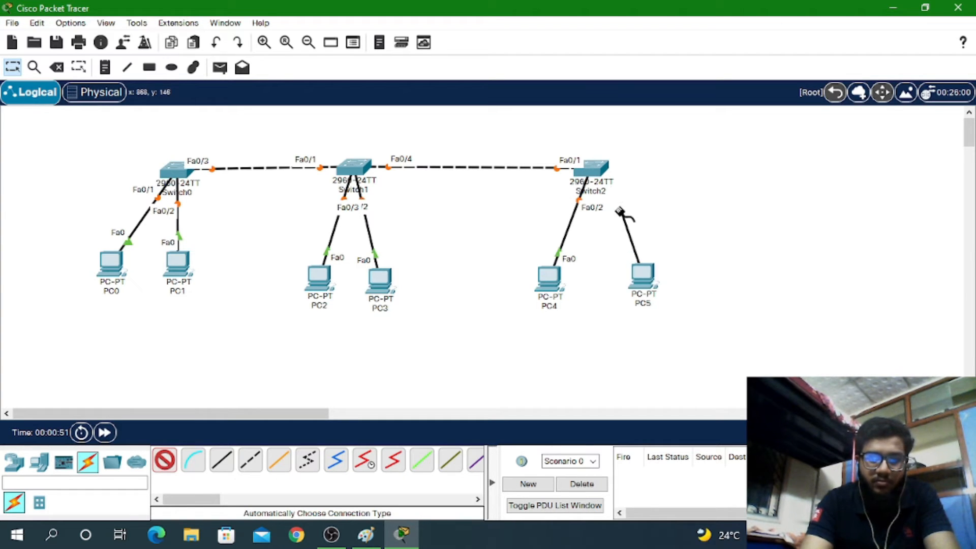
left_click(593, 170)
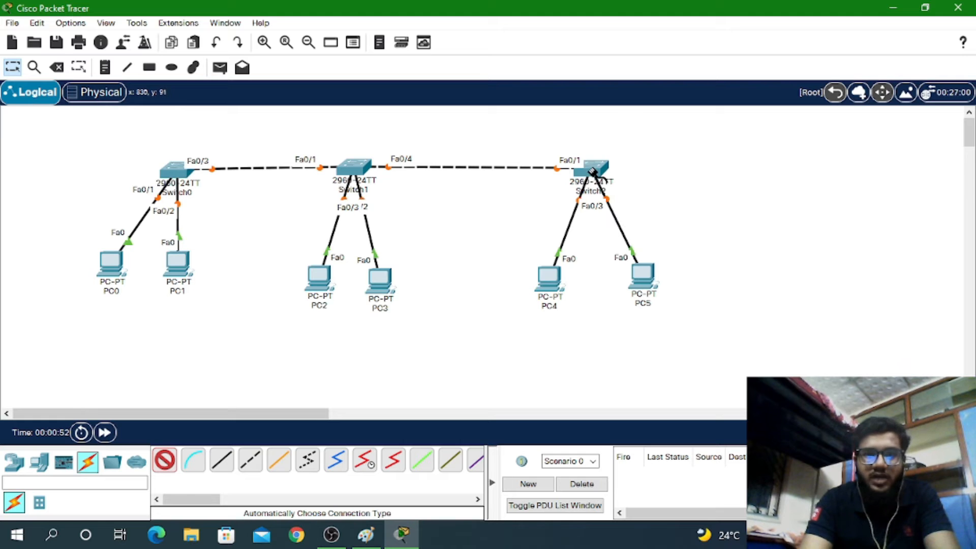
left_click(17, 69)
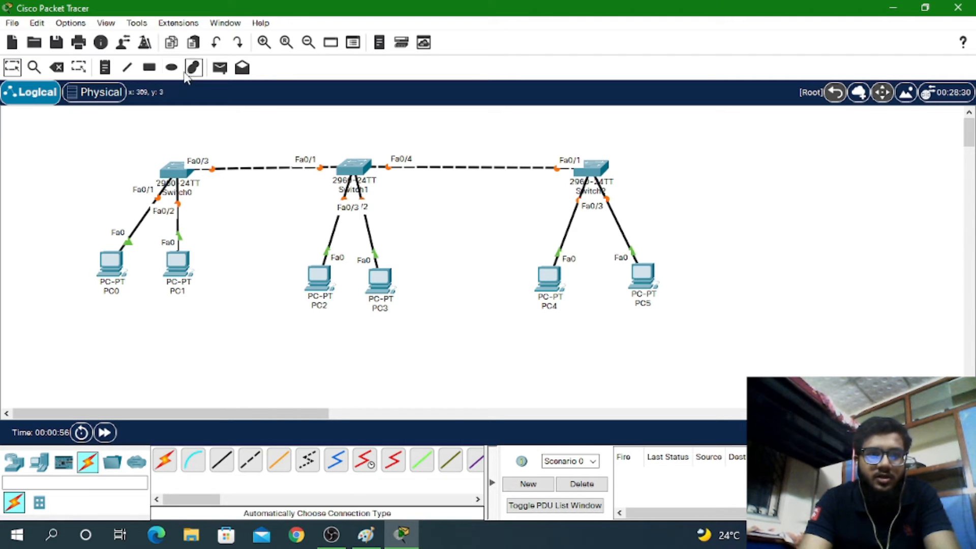
Rename Switch0 to SERVER and Switch1 to CLIENT
left_click(184, 199)
left_click(182, 193)
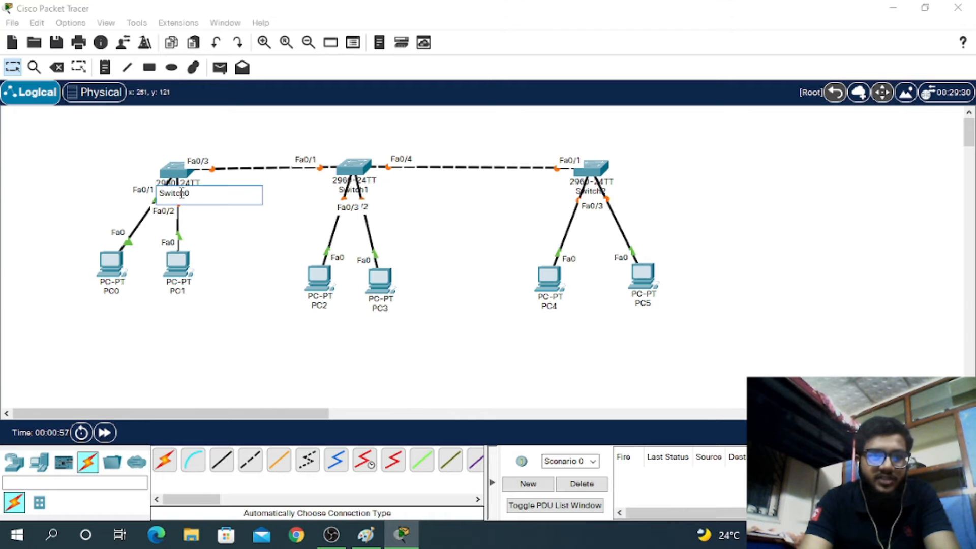
double_click(197, 193)
type("S")
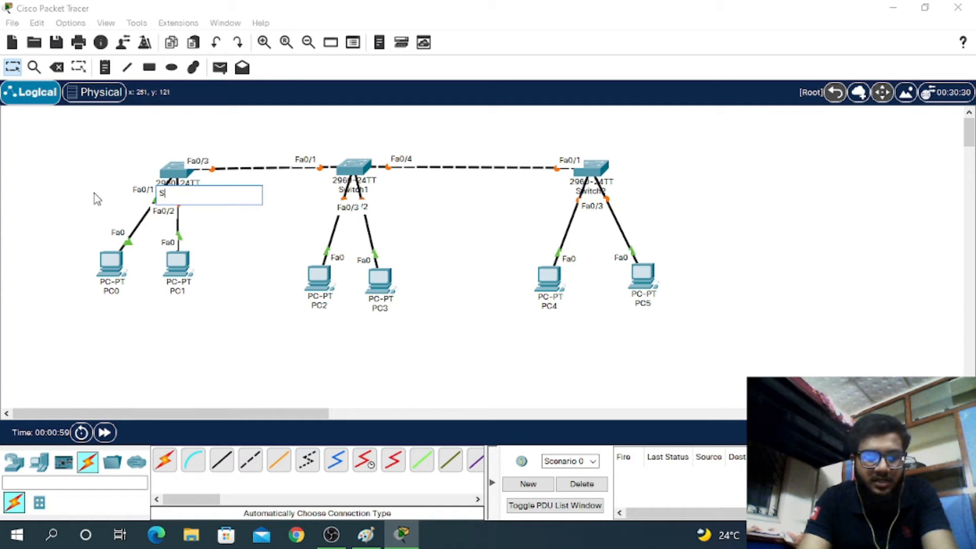
type("ERVER")
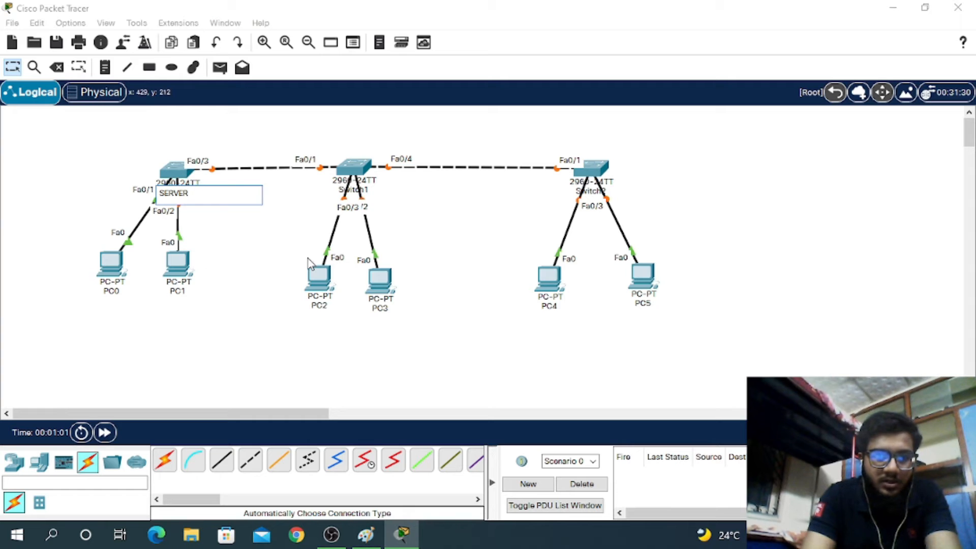
left_click(353, 188)
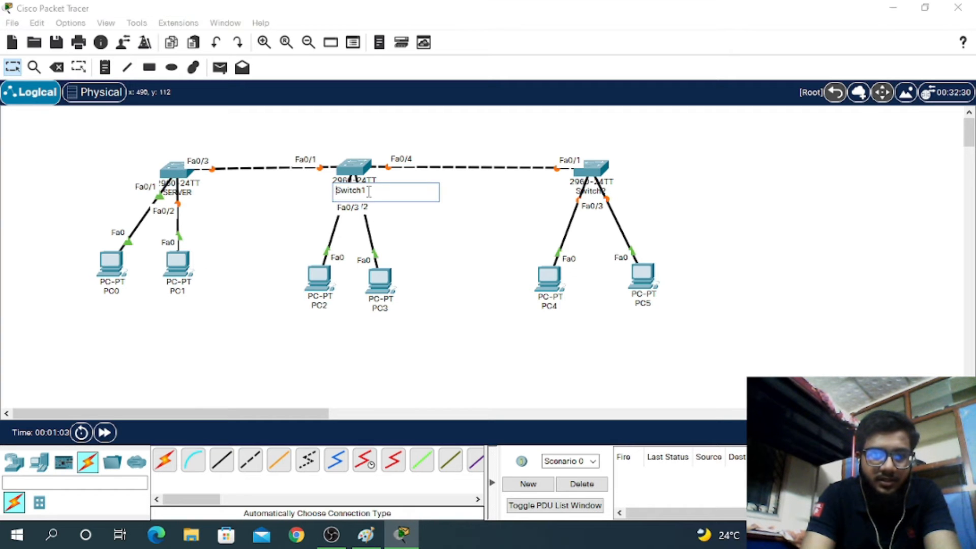
double_click(367, 191)
type("CLIE")
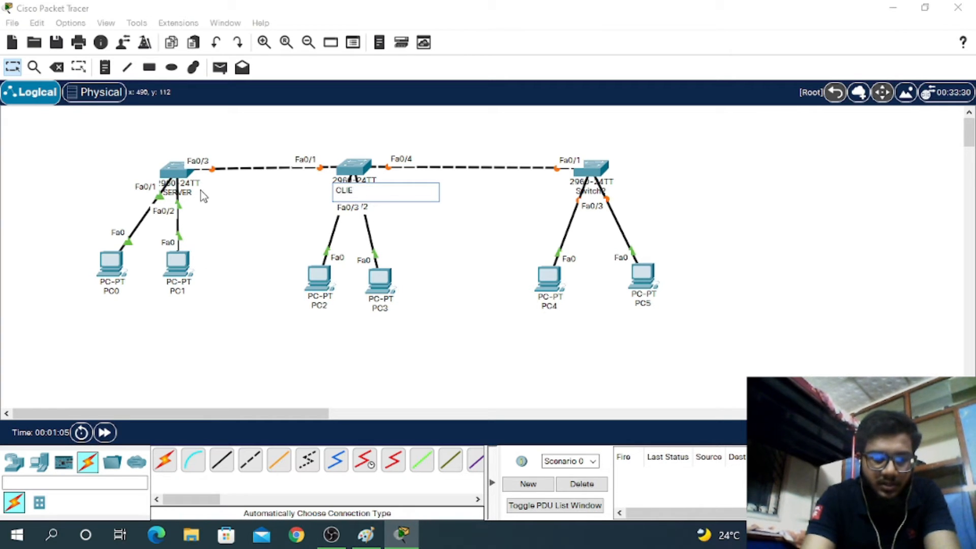
type("NT")
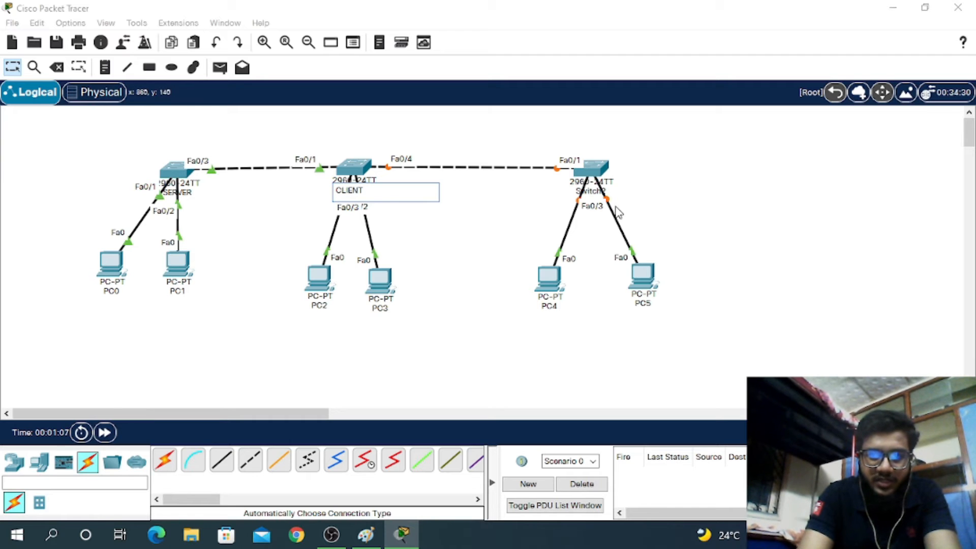
Rename Switch2 to TRANSPARENT
left_click(590, 190)
double_click(614, 191)
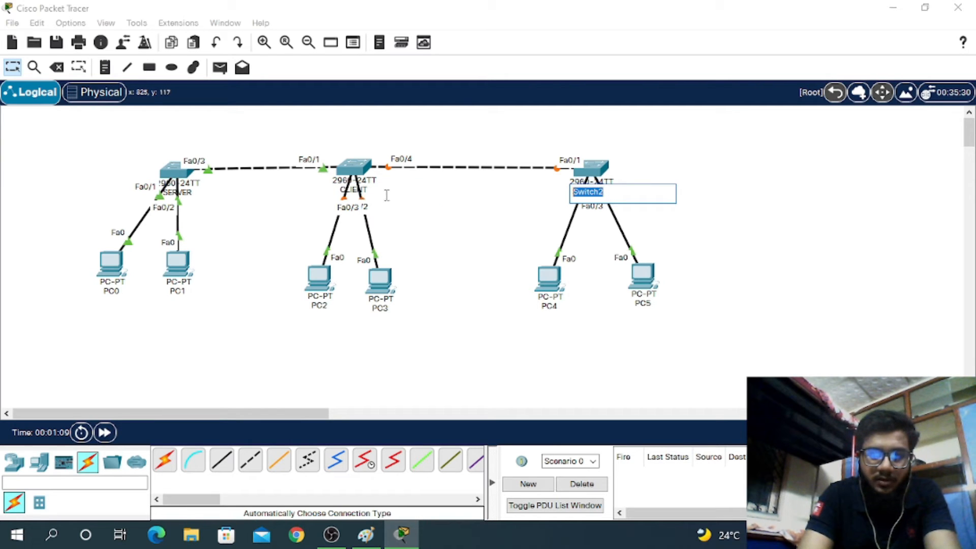
type("TRANSPA")
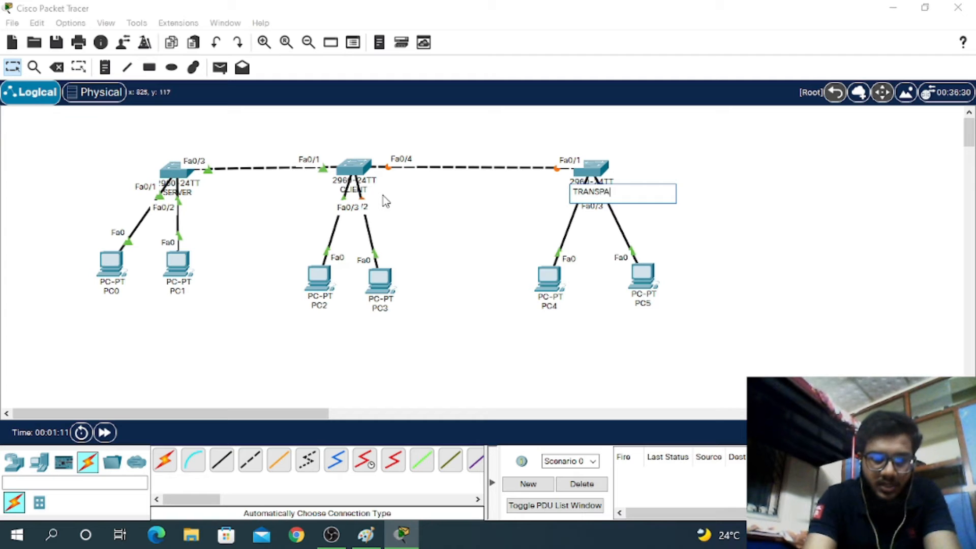
type("RENT")
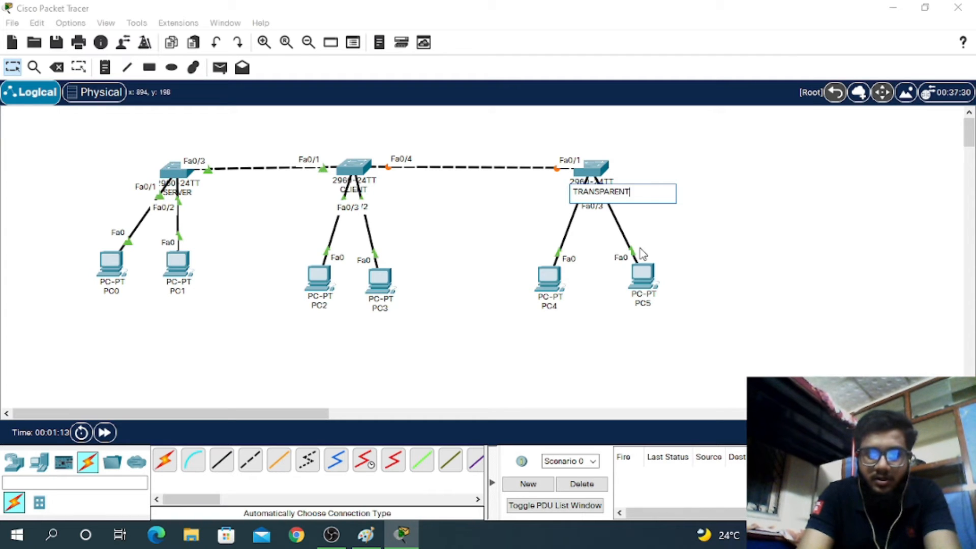
left_click(483, 193)
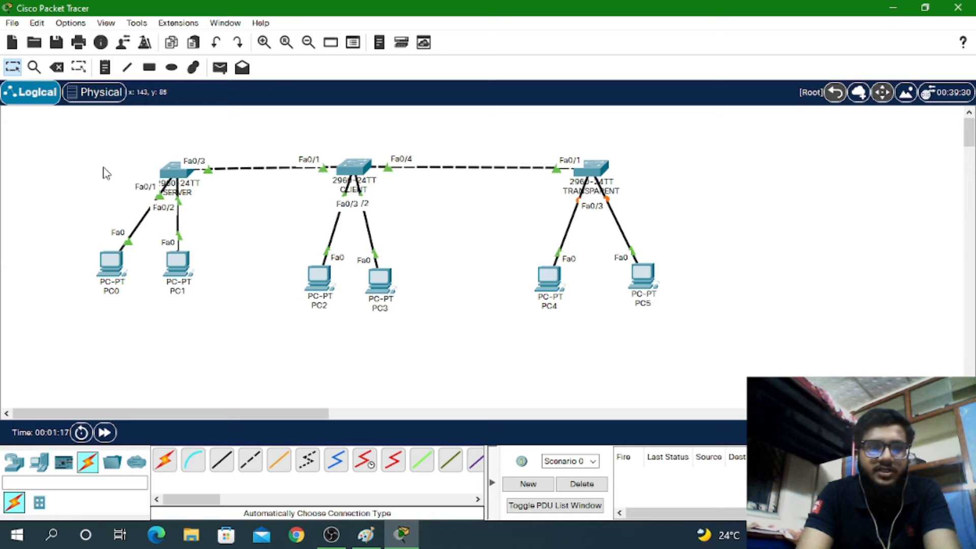
Check the SERVER switch's CLI tab, then close its window
left_click(178, 175)
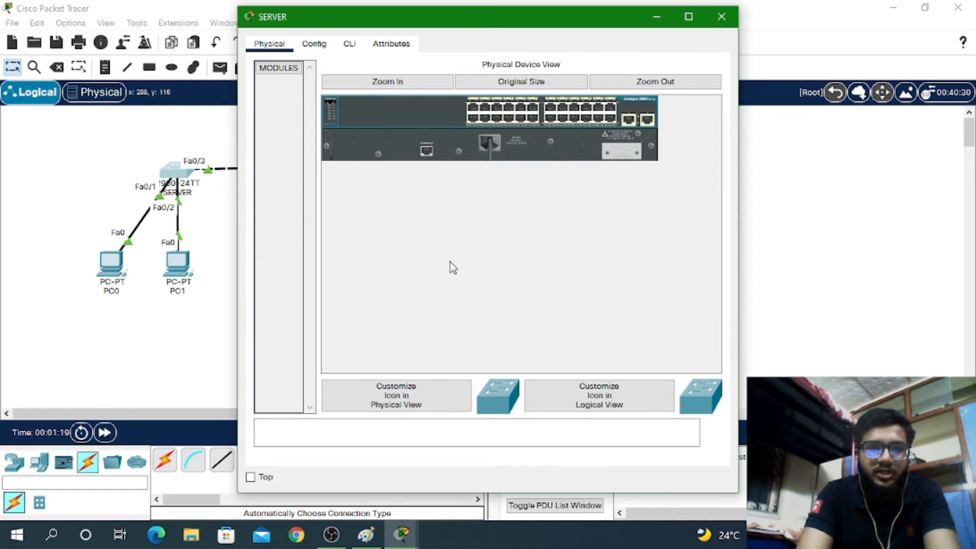
left_click(357, 48)
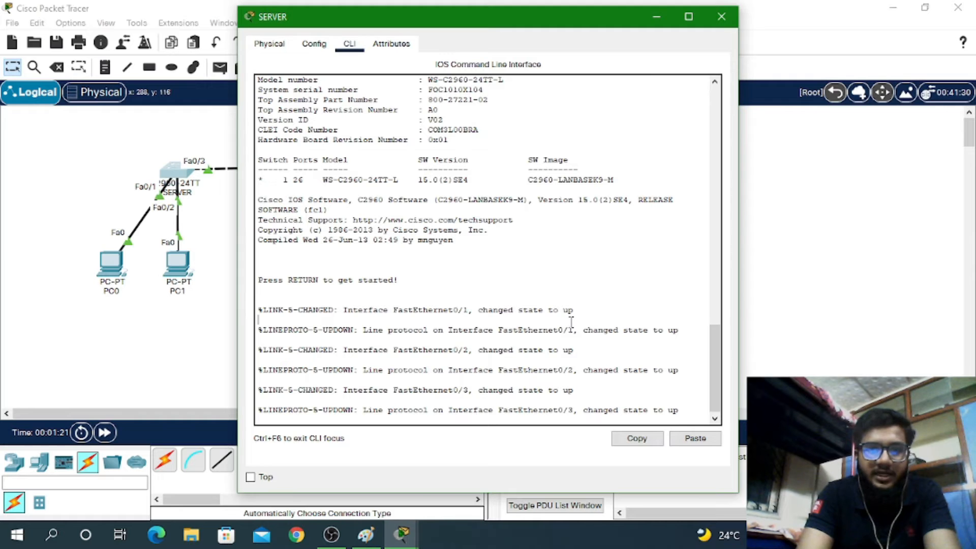
left_click(721, 17)
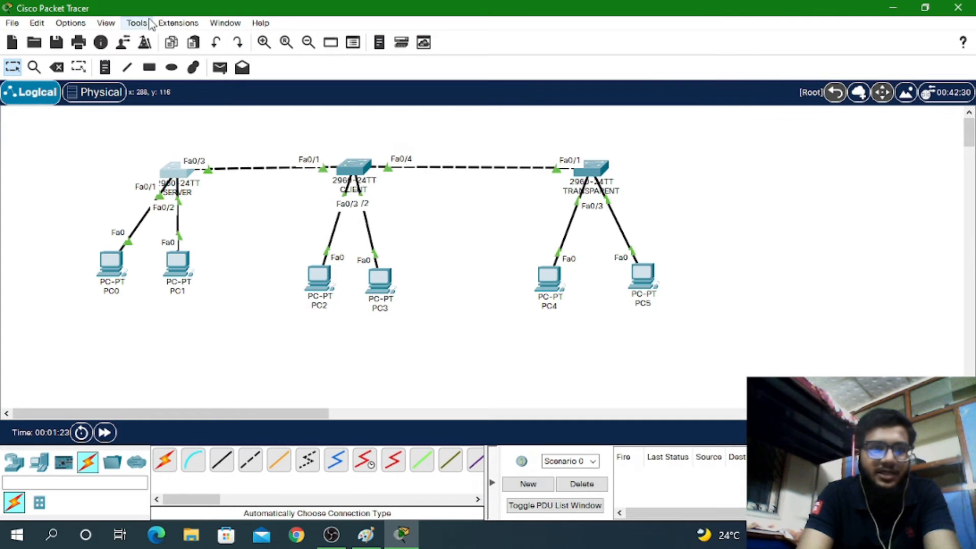
left_click(62, 25)
In Preferences > Font, set size 9, CLI size 16, and Router IOS text Yellow on Black, then apply
left_click(71, 38)
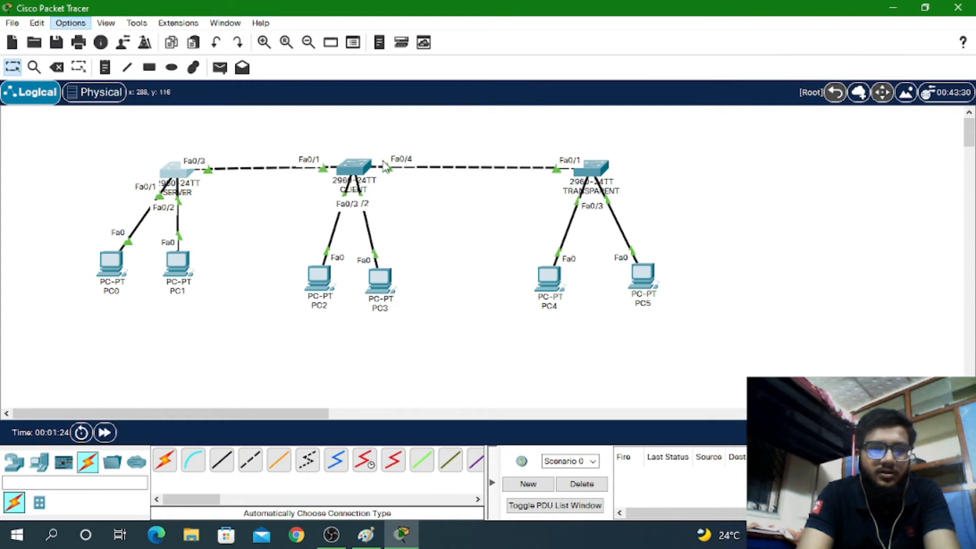
left_click(343, 38)
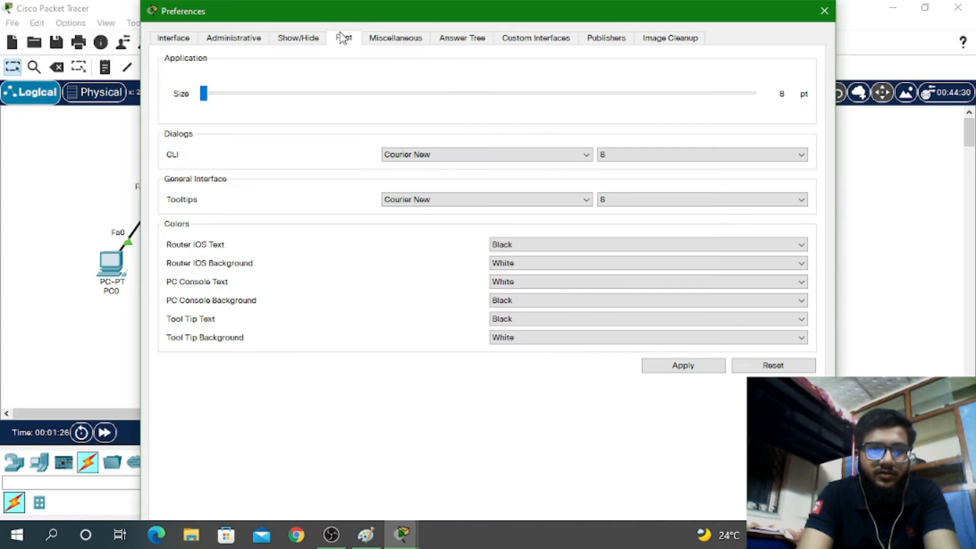
left_click(240, 93)
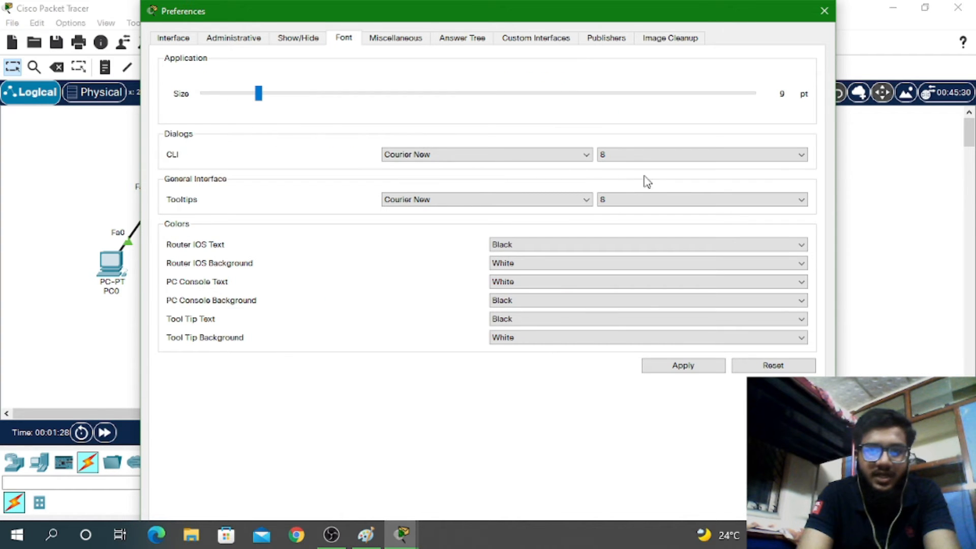
left_click(641, 157)
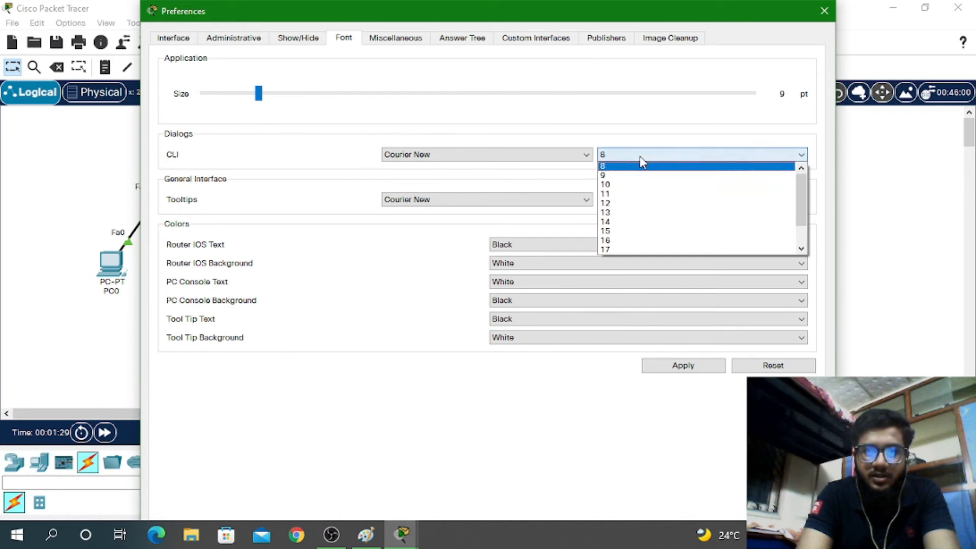
left_click(621, 241)
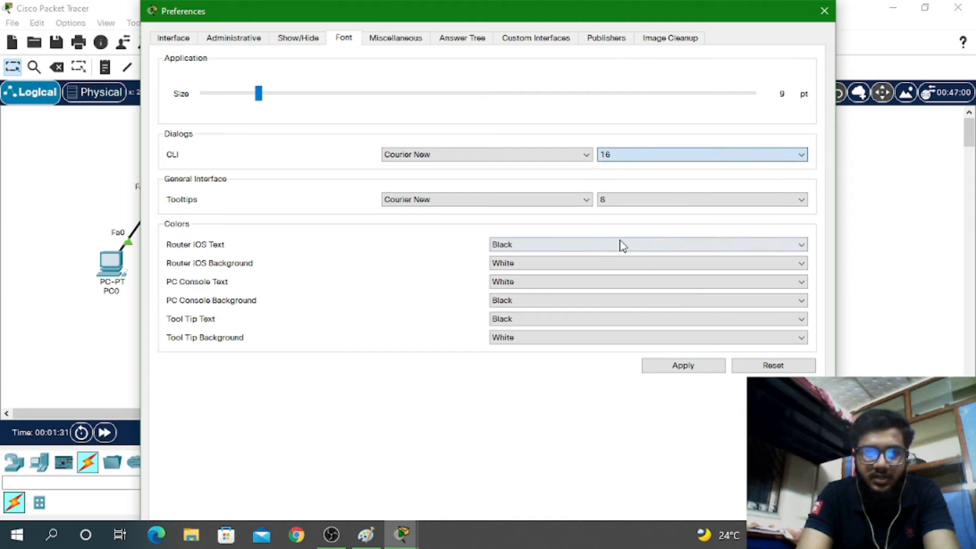
left_click(567, 248)
left_click(519, 305)
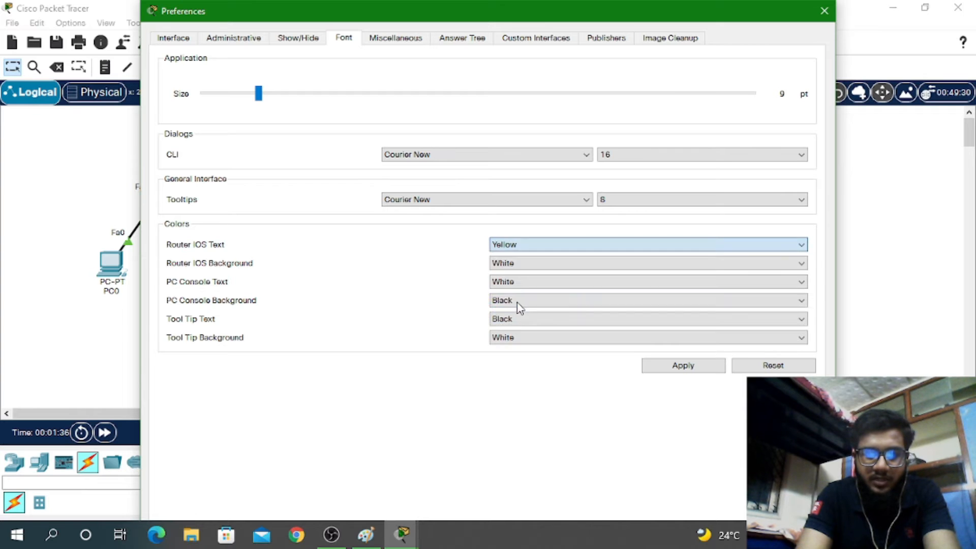
left_click(505, 264)
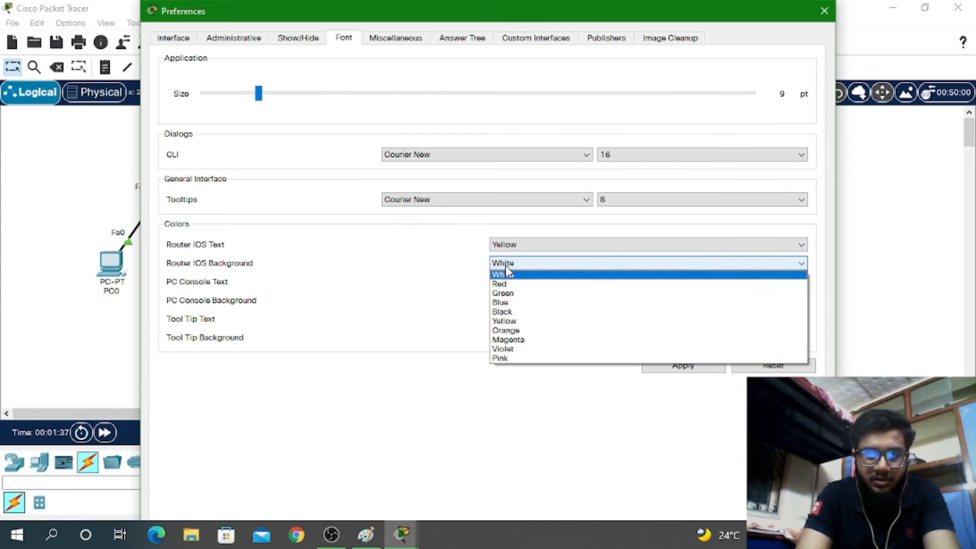
left_click(509, 312)
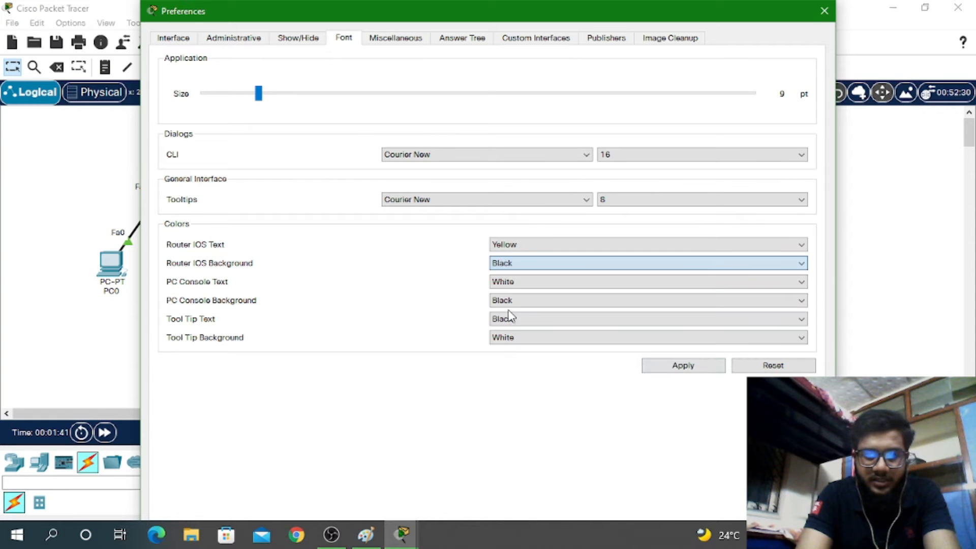
left_click(695, 368)
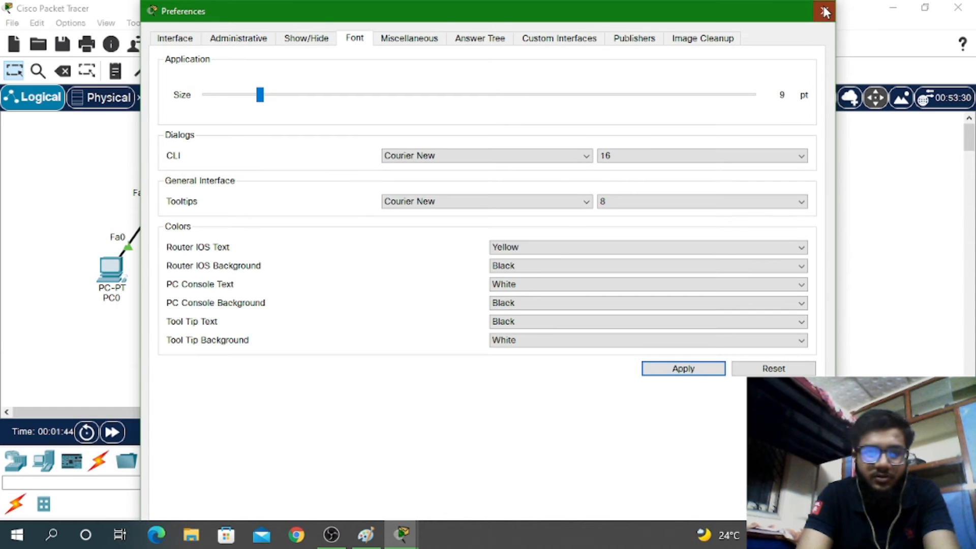
left_click(824, 12)
In the SERVER switch's CLI, enter privileged and global configuration mode with en and conf t
left_click(178, 179)
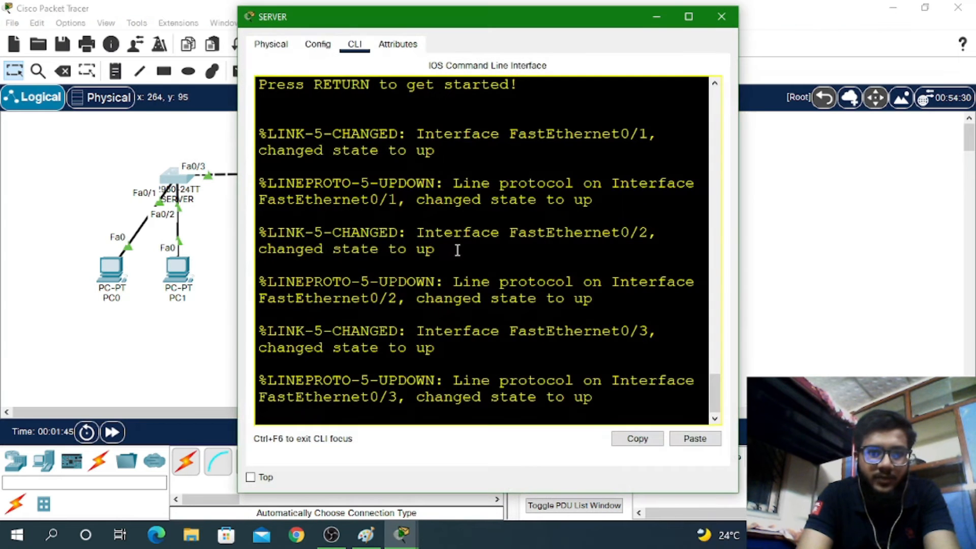
key("Return")
key("Return")
key("Return")
key("Return")
key("Return")
type("EN")
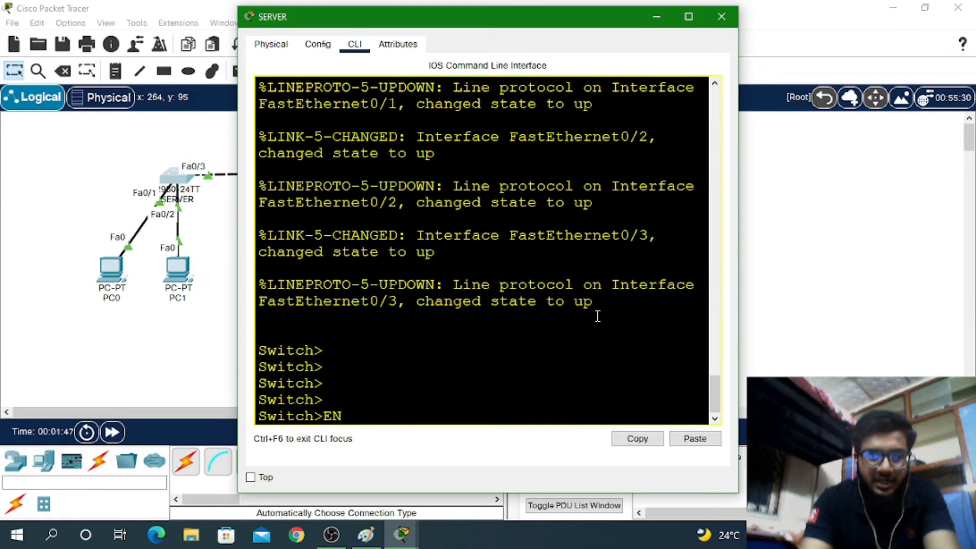
key("Return")
type("CONF T")
key("Return")
key("Return")
key("Return")
key("Return")
key("Return")
key("Return")
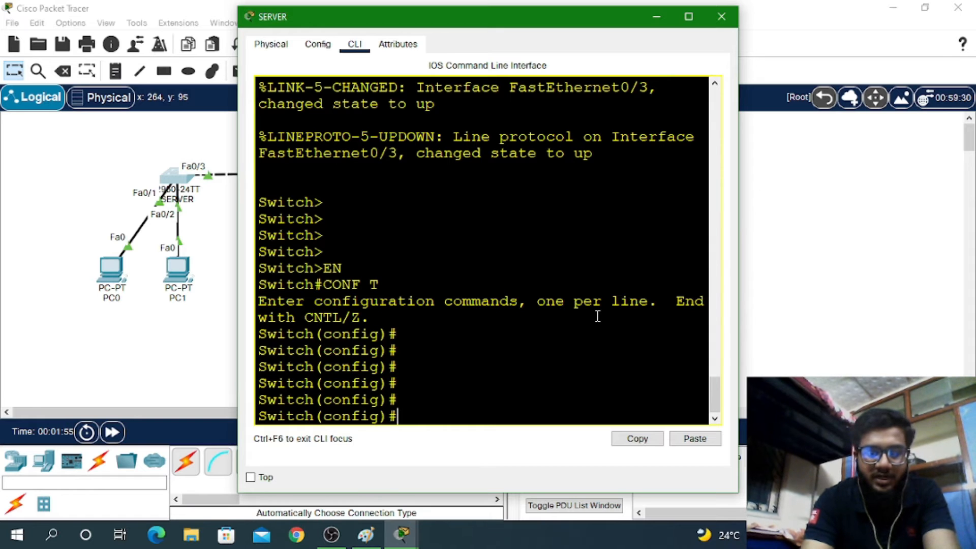
Create VLAN 10 named HR and VLAN 20 named SALES
type("VL")
key("Tab")
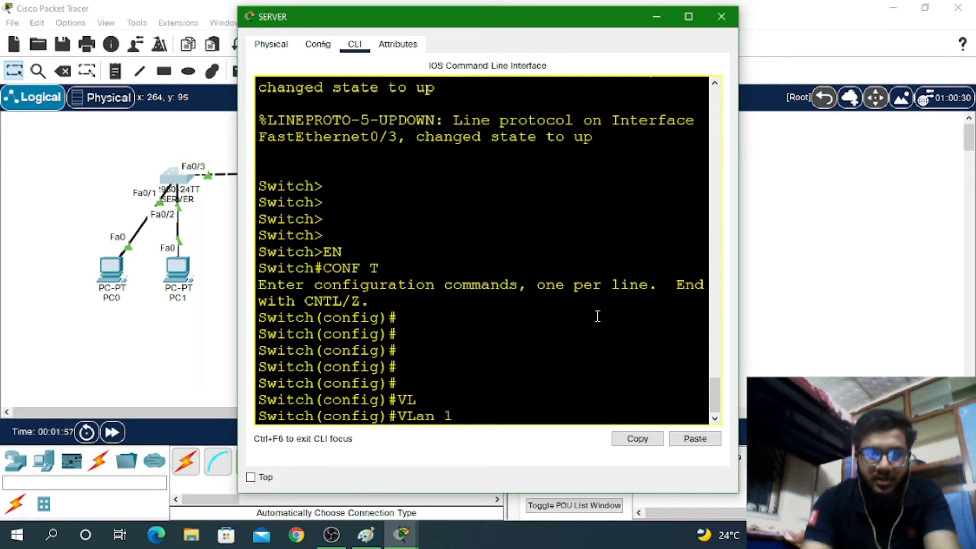
type("10")
key("Return")
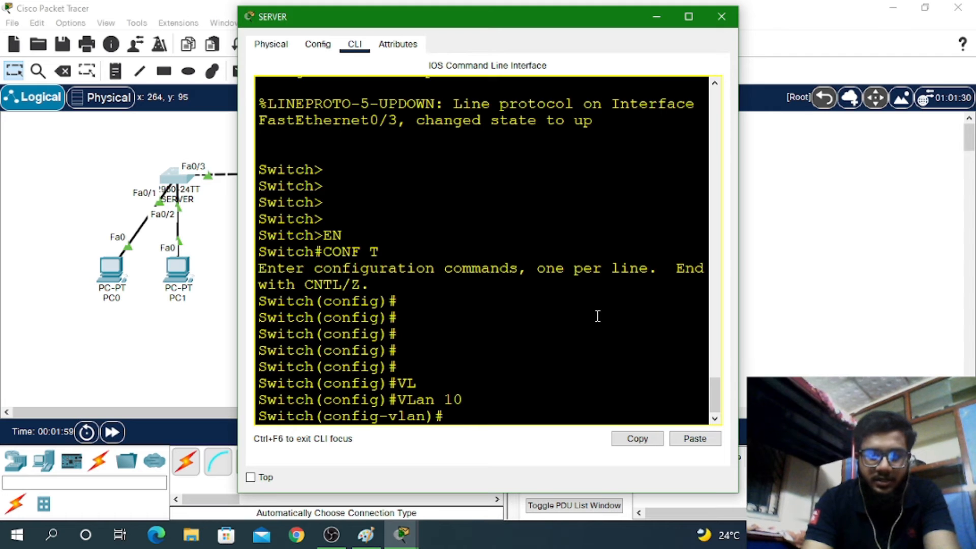
type("NAME H")
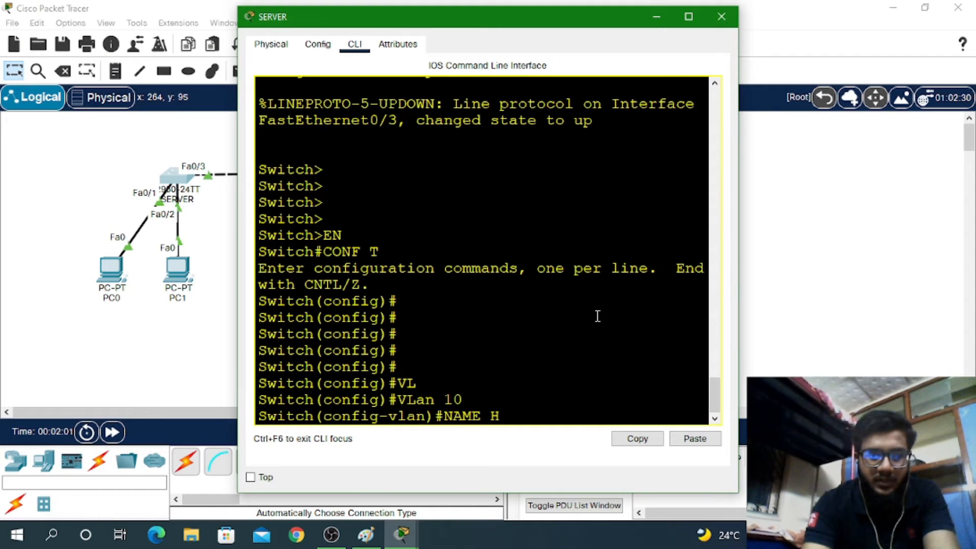
type("R")
key("Return")
type("VL")
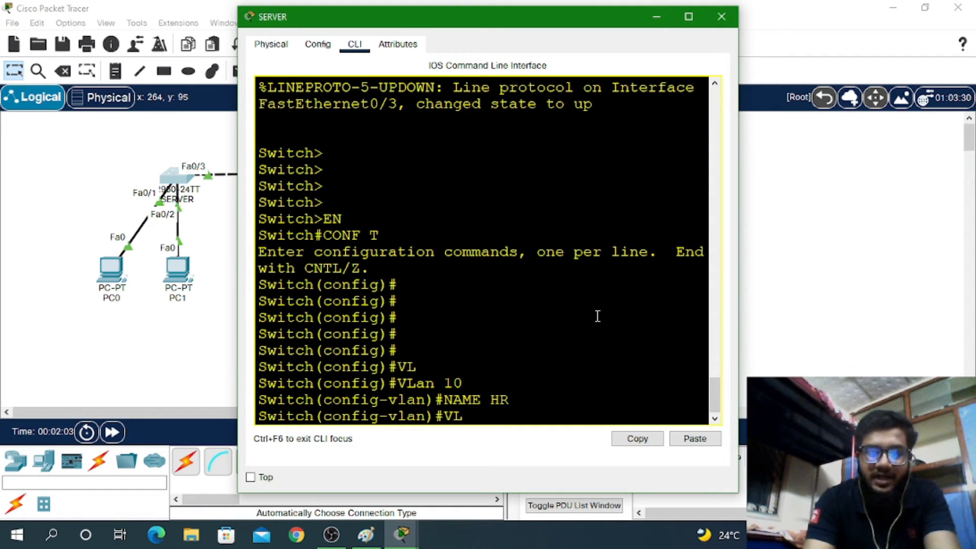
type(" 29")
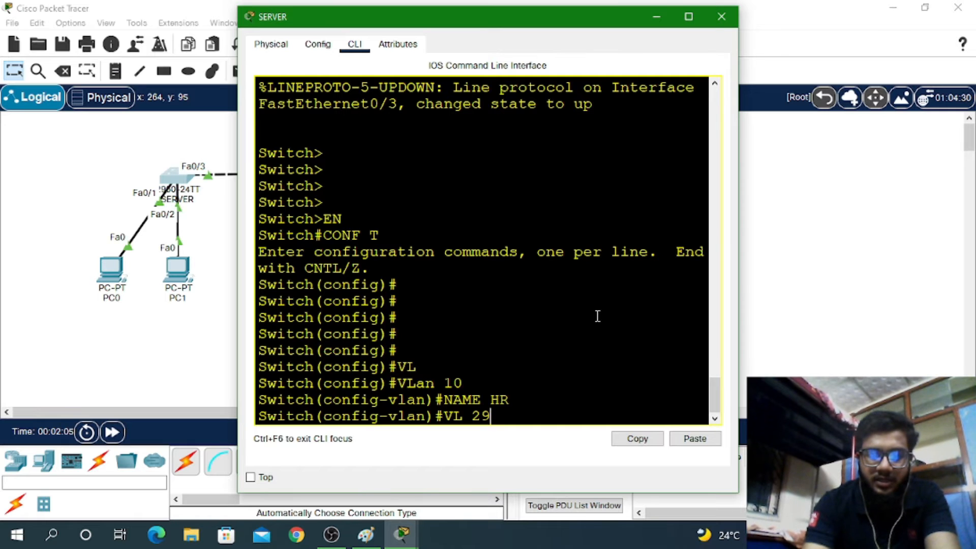
key("BackSpace")
type("0")
key("Return")
type("NAME")
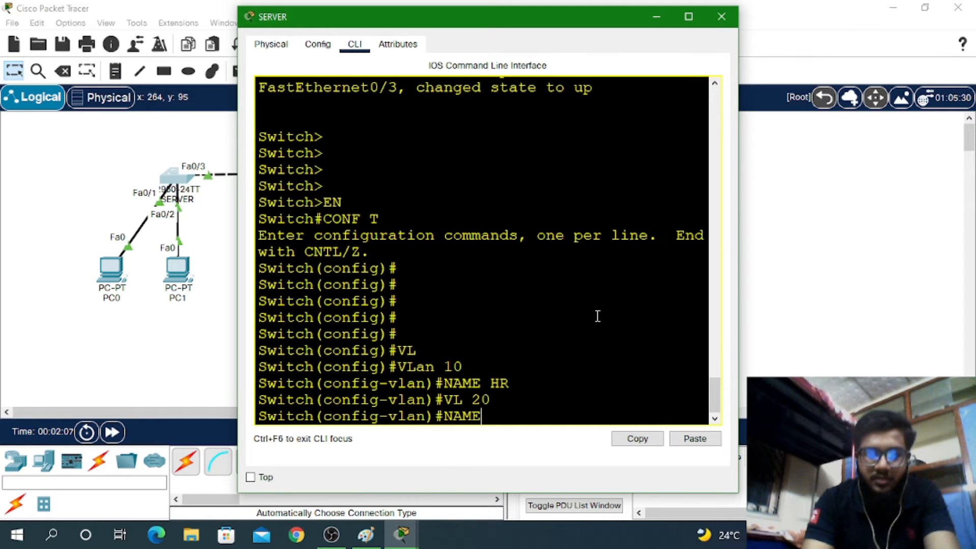
type(" SALES")
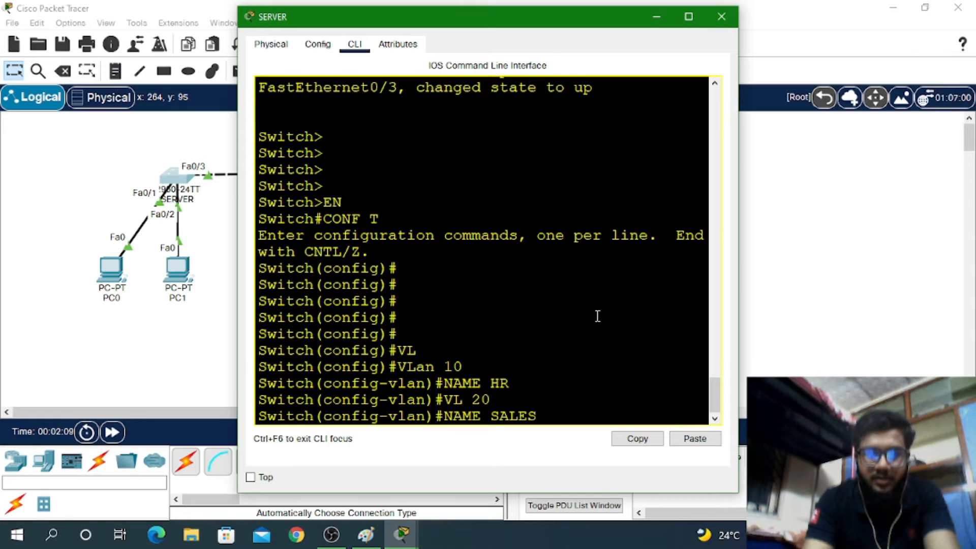
key("Return")
Exit configuration mode, save with wr, and run show vlan brief
key("ctrl+z")
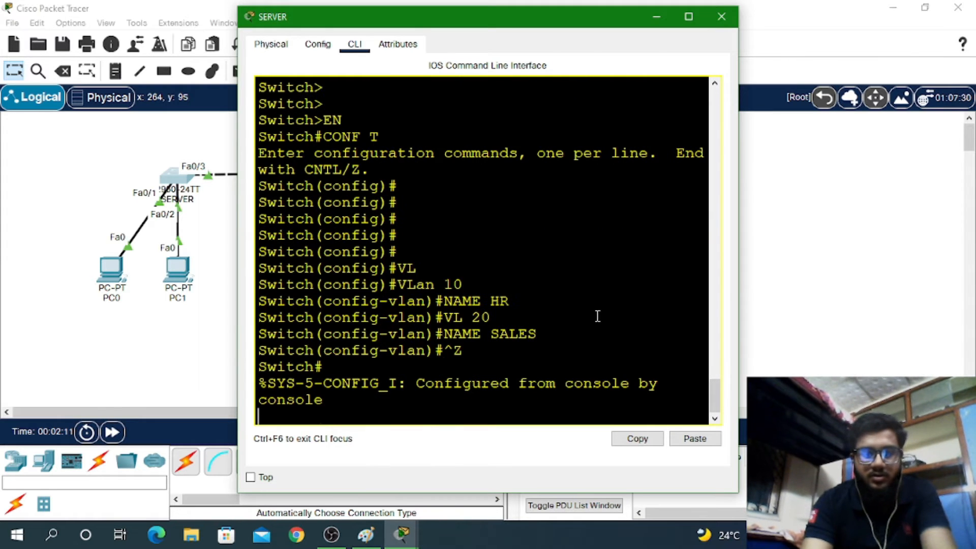
type("WR")
key("Return")
key("Return")
key("Return")
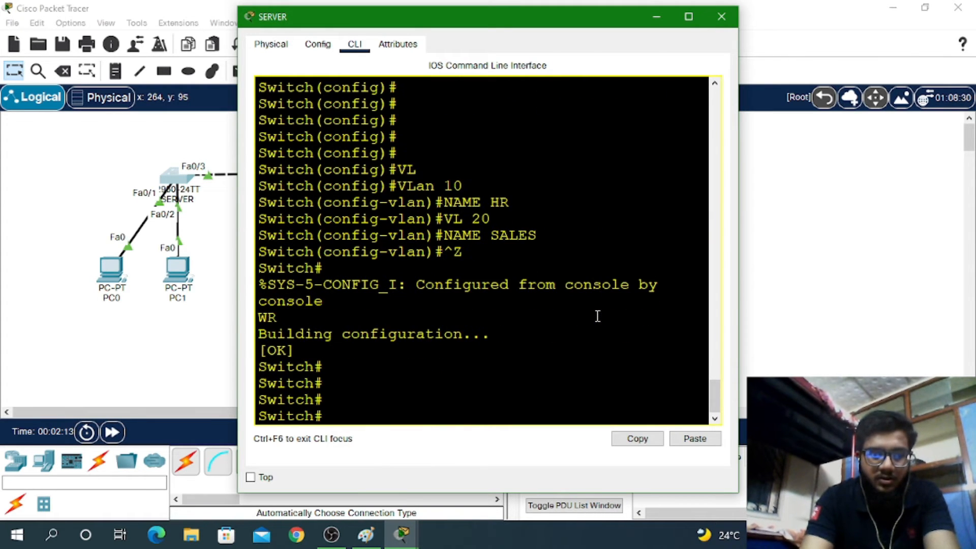
type("SH VL  BR")
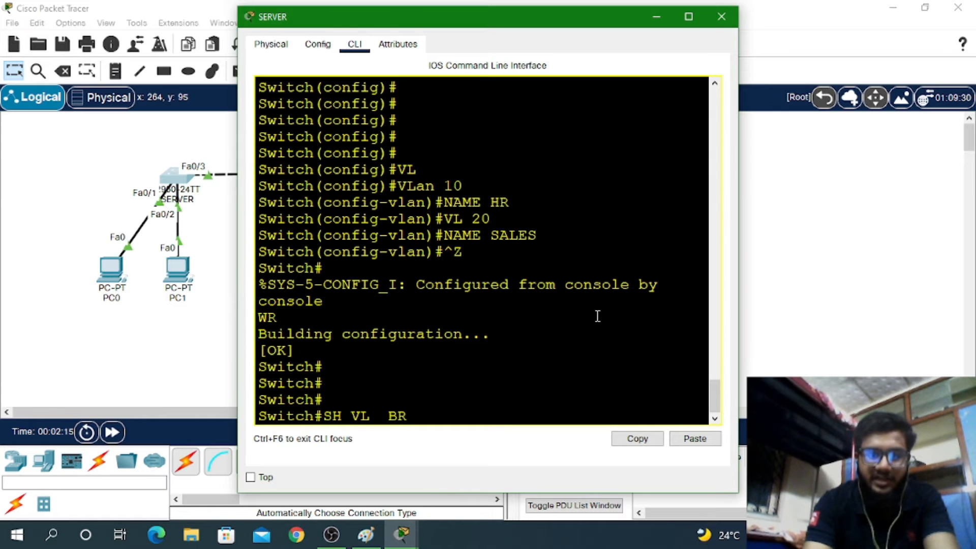
key("Return")
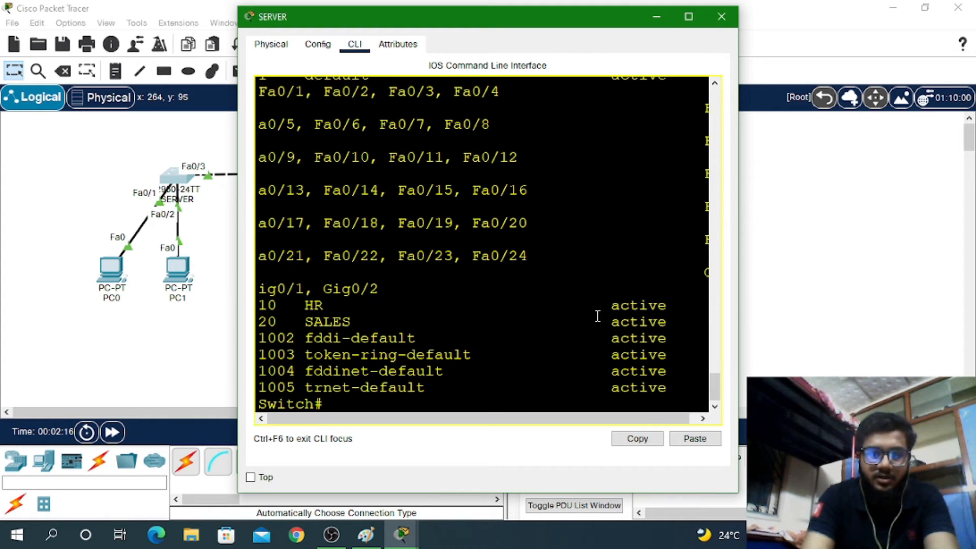
Maximize the SERVER console, highlight the HR and SALES VLAN lines, then return to the prompt
left_click(682, 21)
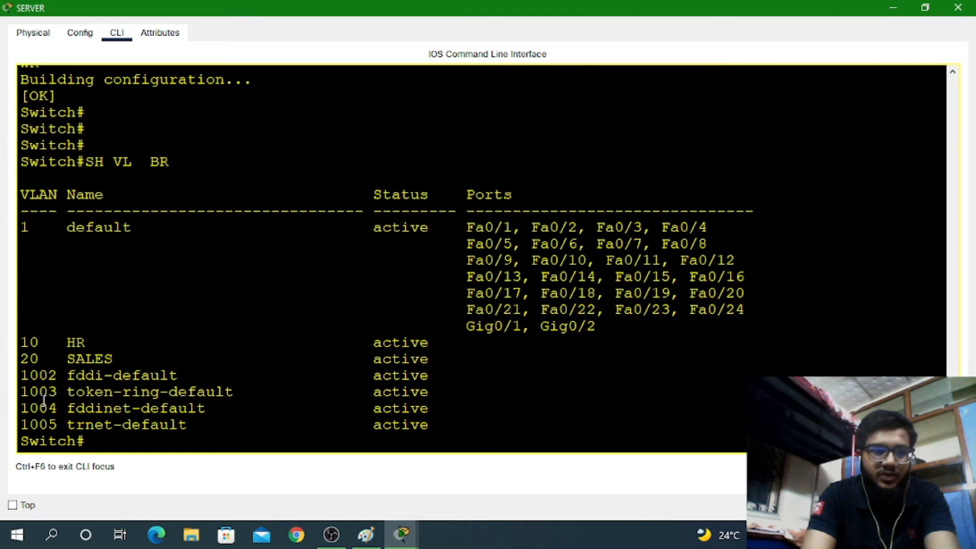
left_click_drag(19, 340, 121, 358)
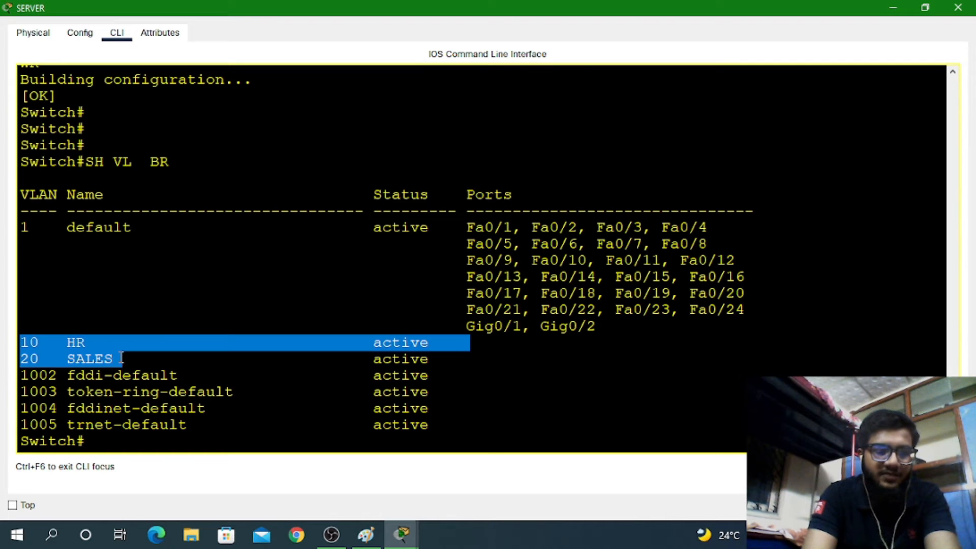
left_click(106, 440)
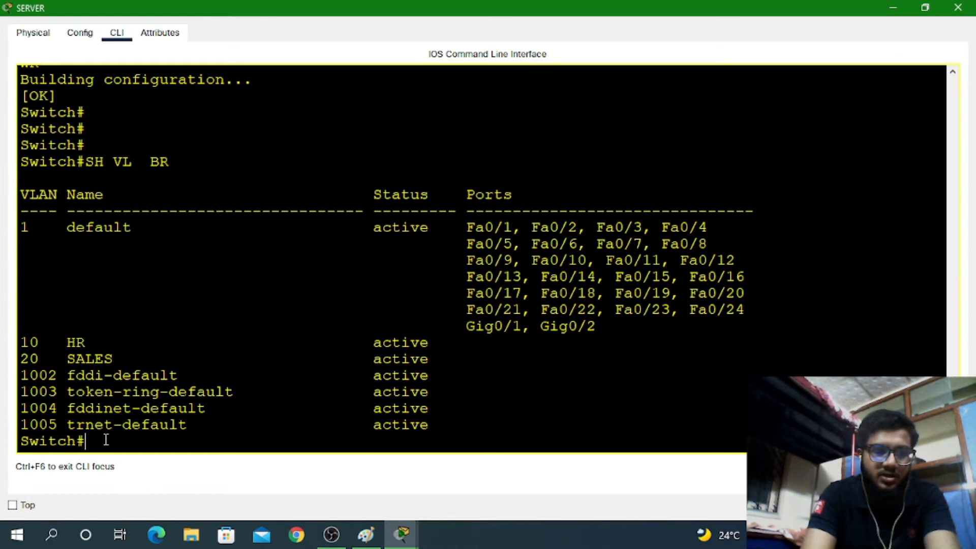
Enter global configuration mode and set VTP version 2
type("CONF T")
key("Return")
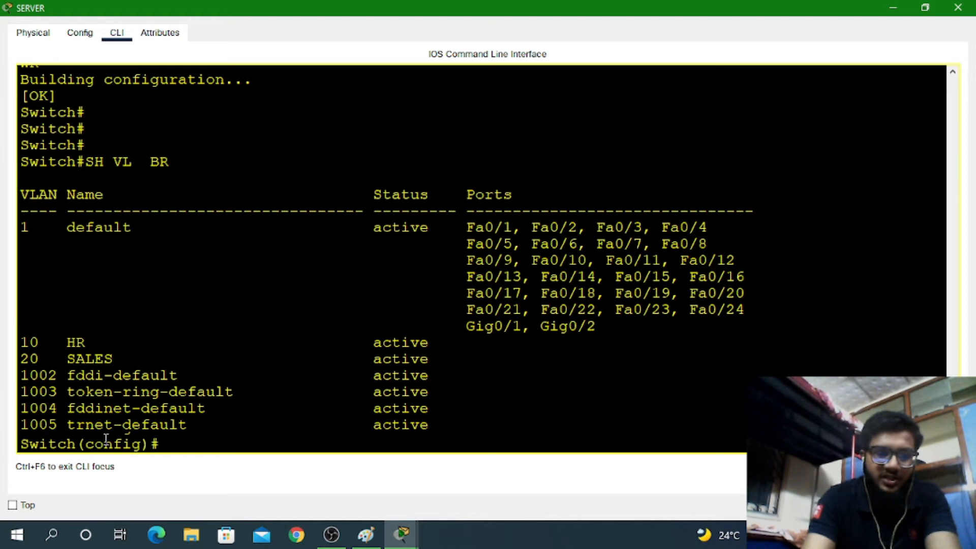
key("Return")
type("VT")
key("Tab")
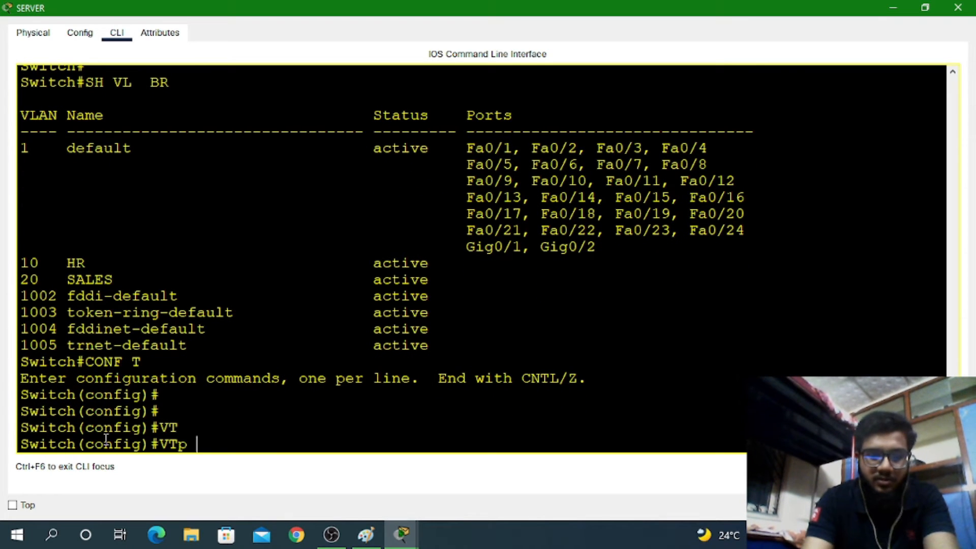
type("VER")
key("Tab")
type("2")
key("Return")
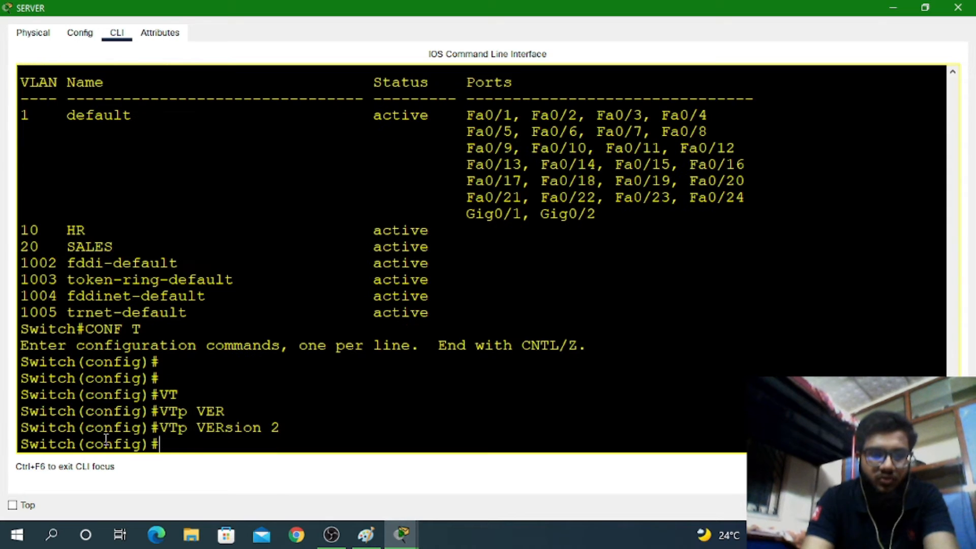
Set the VTP domain name to ccna
type("CT")
key("Tab")
key("BackSpace")
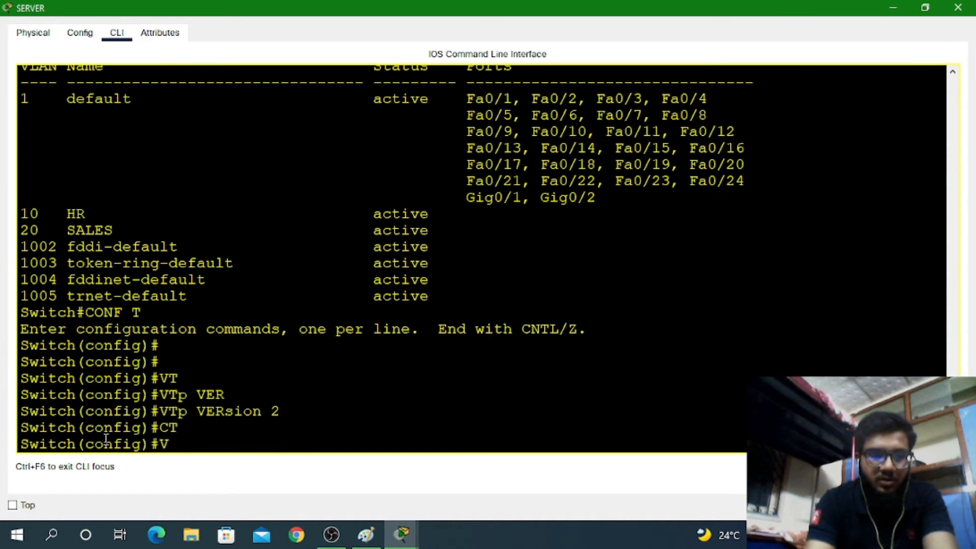
type("vt")
key("Tab")
type("p")
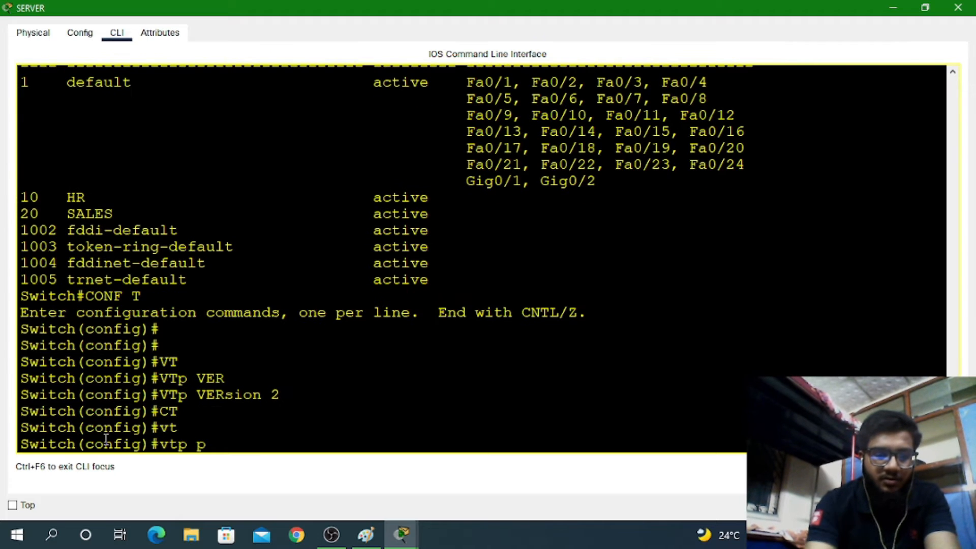
key("BackSpace")
type("d")
key("Tab")
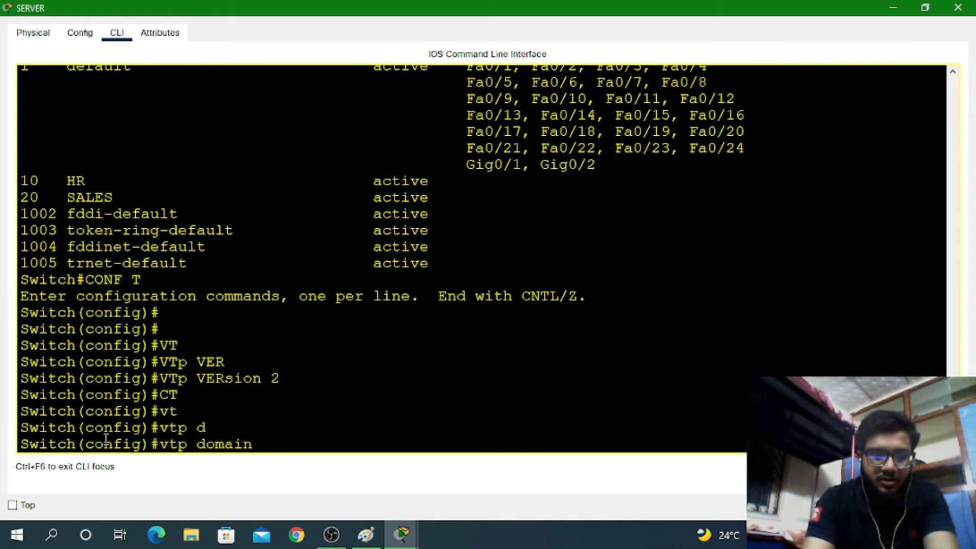
type("ccn")
key("Tab")
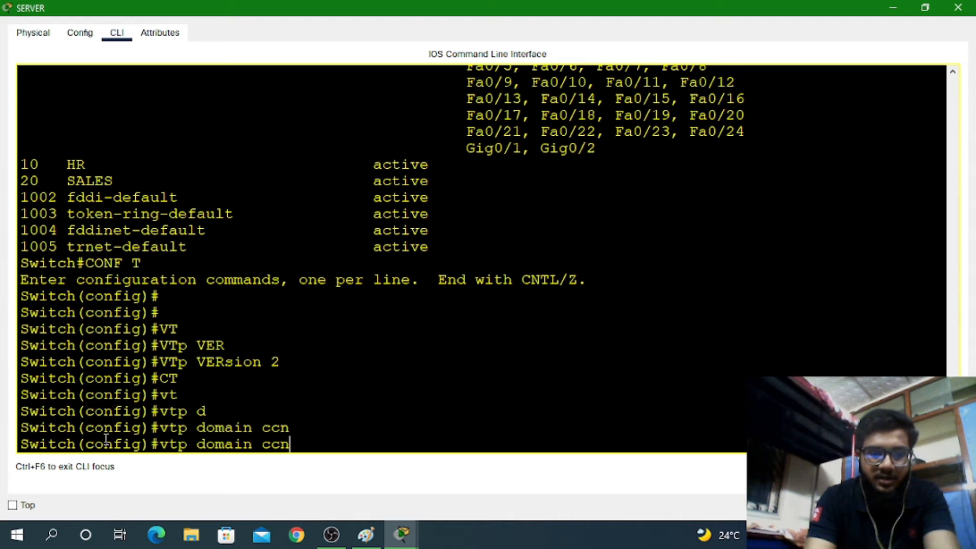
type("a")
key("Return")
Set the VTP password
type("v")
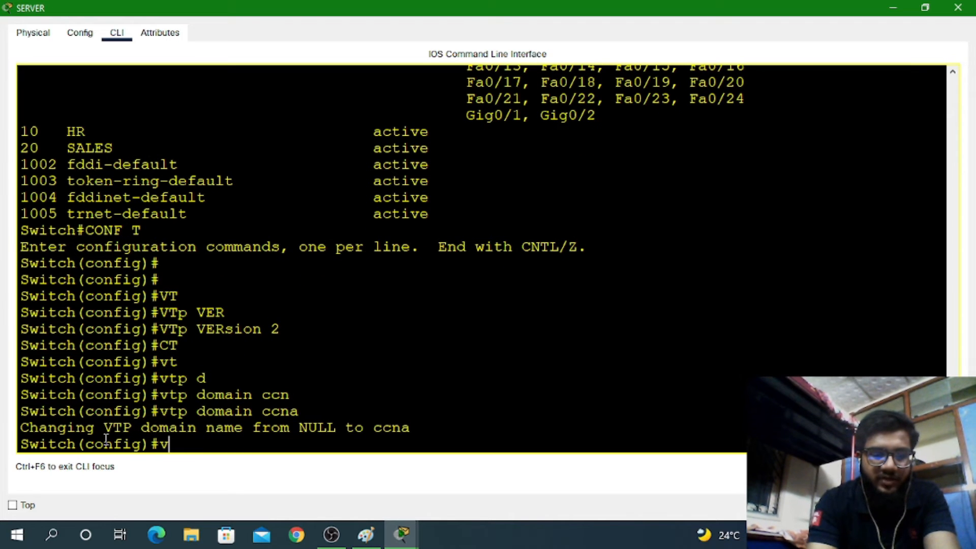
type("t")
key("Tab")
type("pass")
key("Tab")
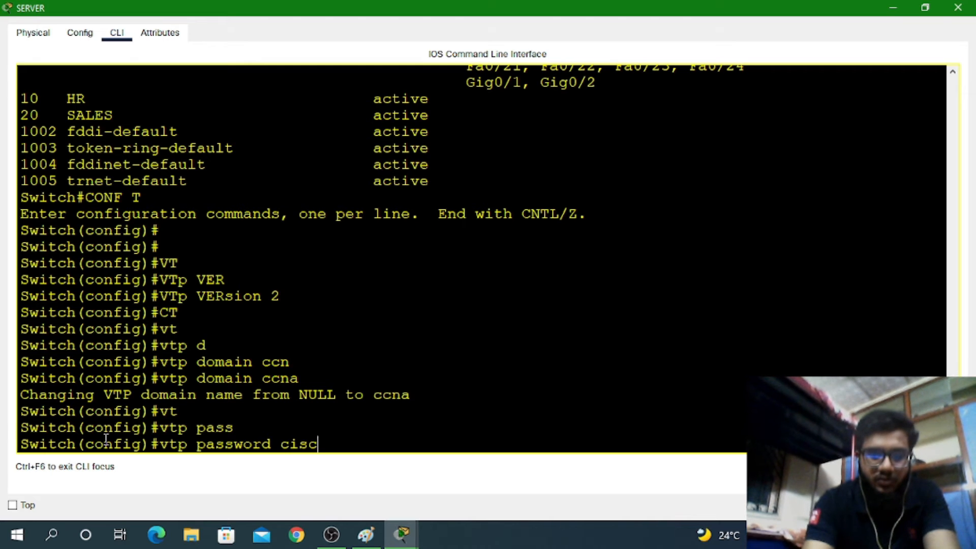
key("Return")
Set the VTP mode to server, noting it was already server
type("v")
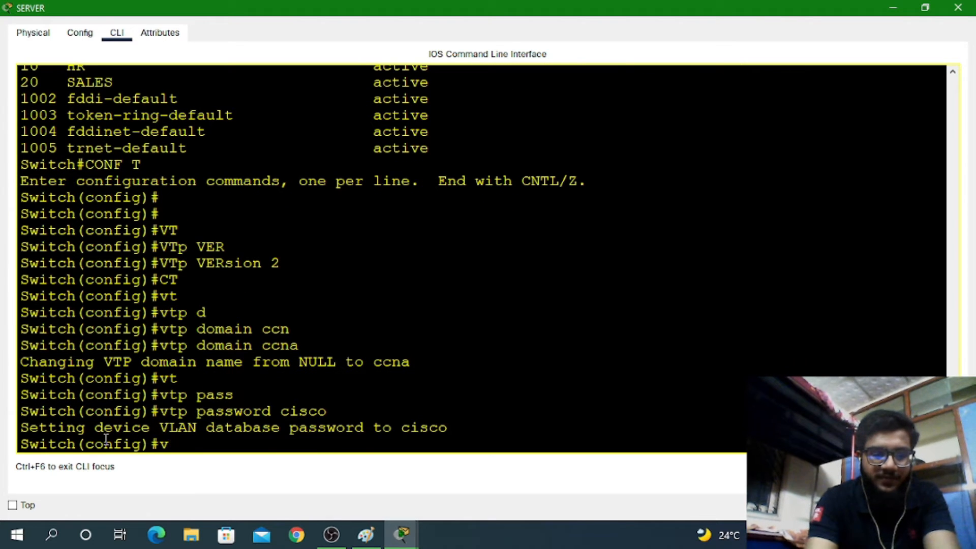
type("t")
key("Tab")
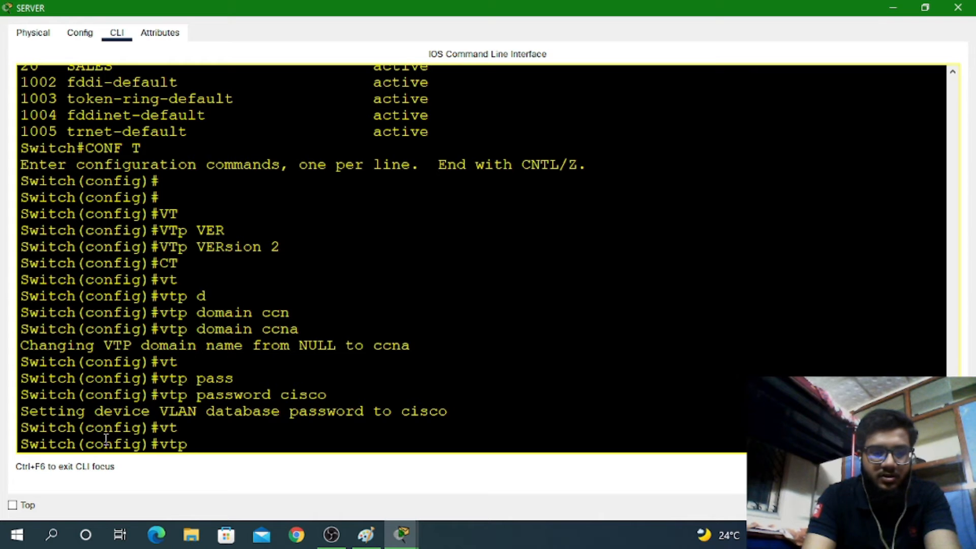
type("?")
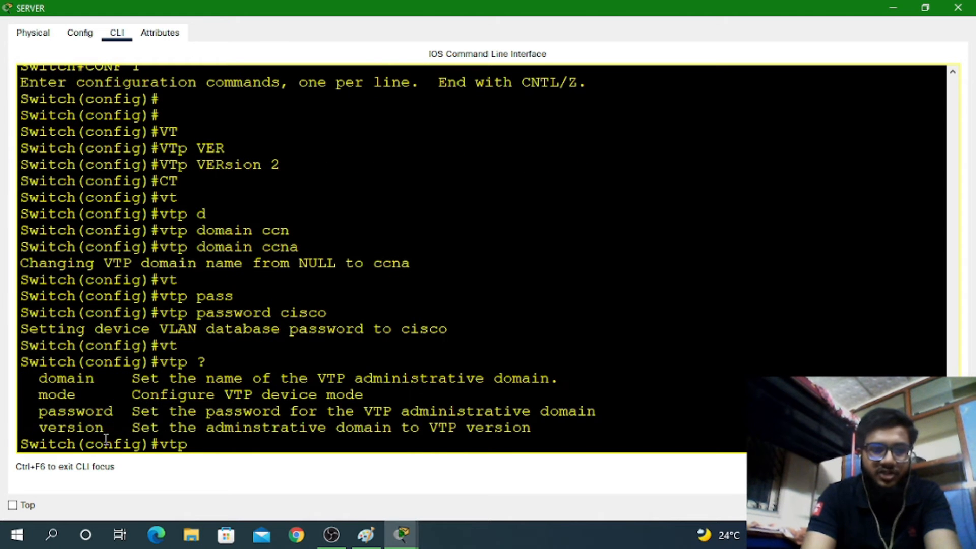
type("mo")
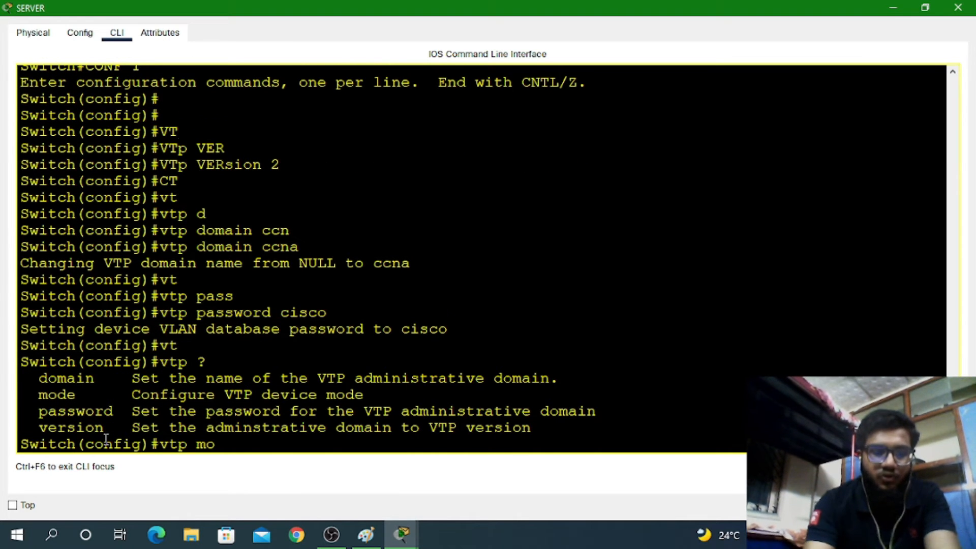
key("Tab")
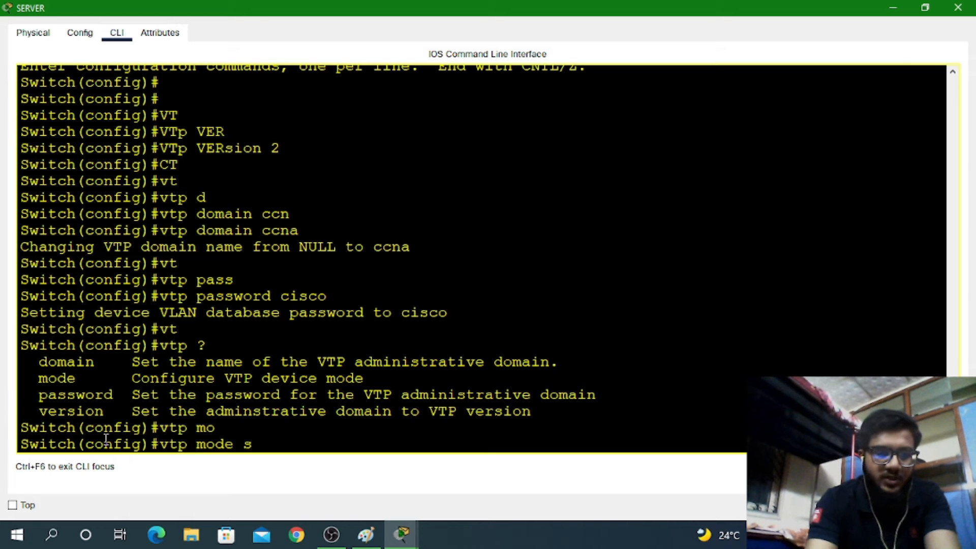
type("ser")
key("Tab")
key("Return")
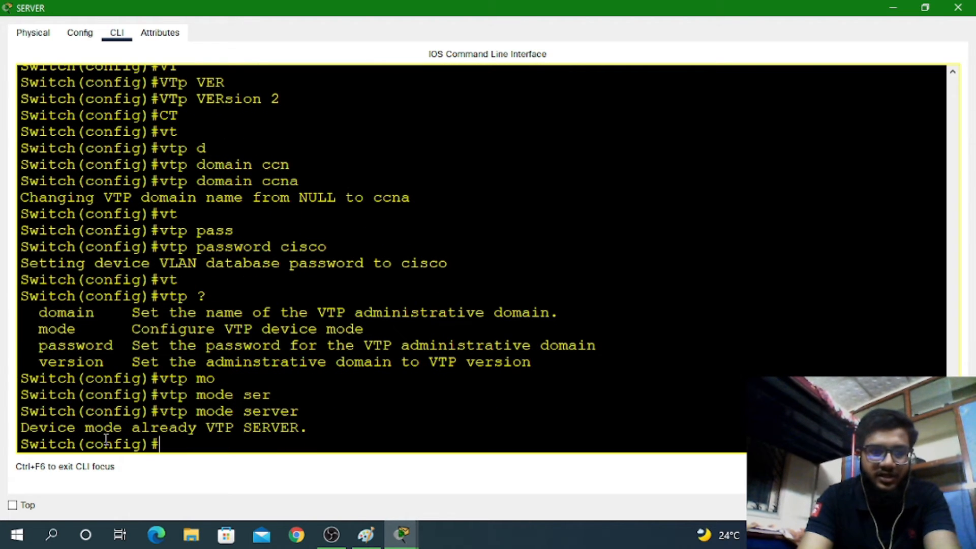
left_click_drag(29, 430, 279, 447)
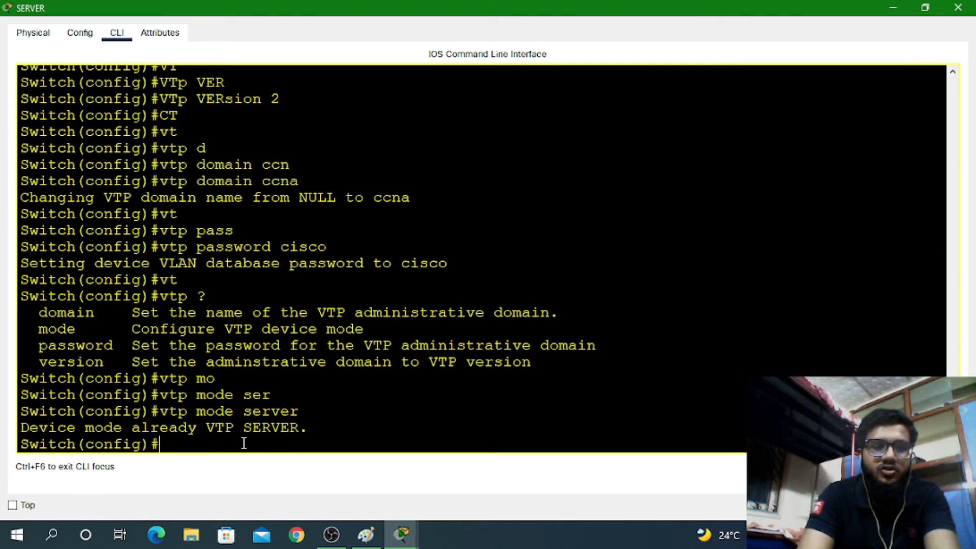
Exit configuration mode, save with wr, and enter the show vtp status command
key("ctrl+z")
type("w")
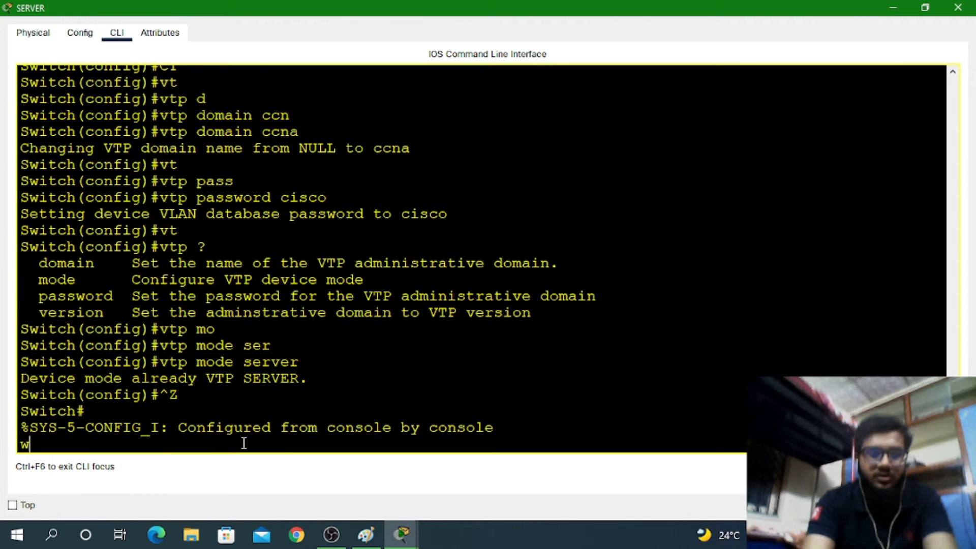
type("r")
key("Return")
key("Return")
key("Return")
type("sh v")
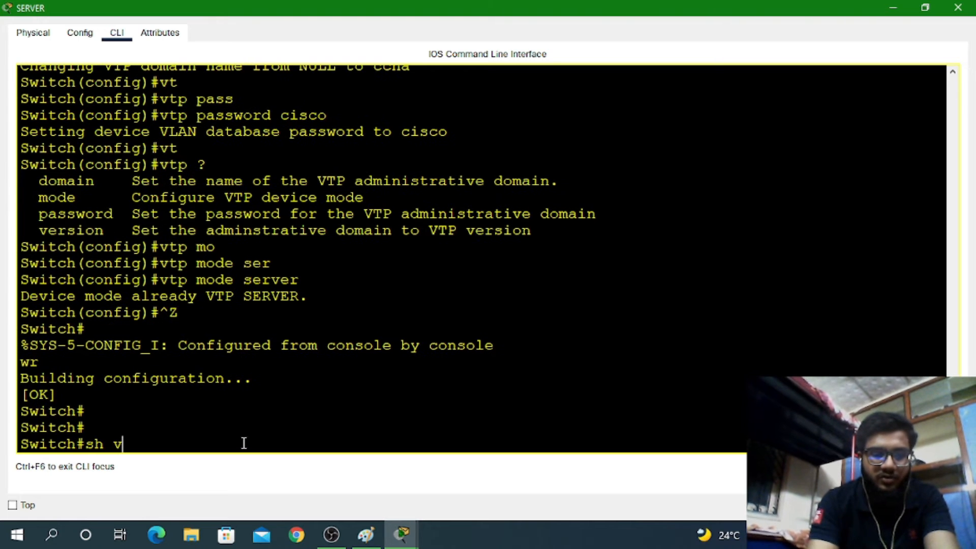
type("l b")
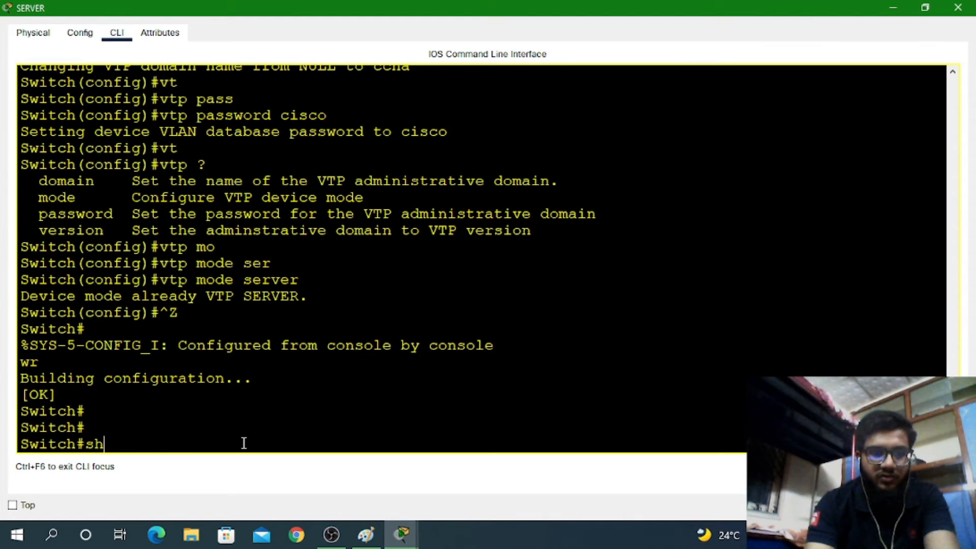
key("Tab")
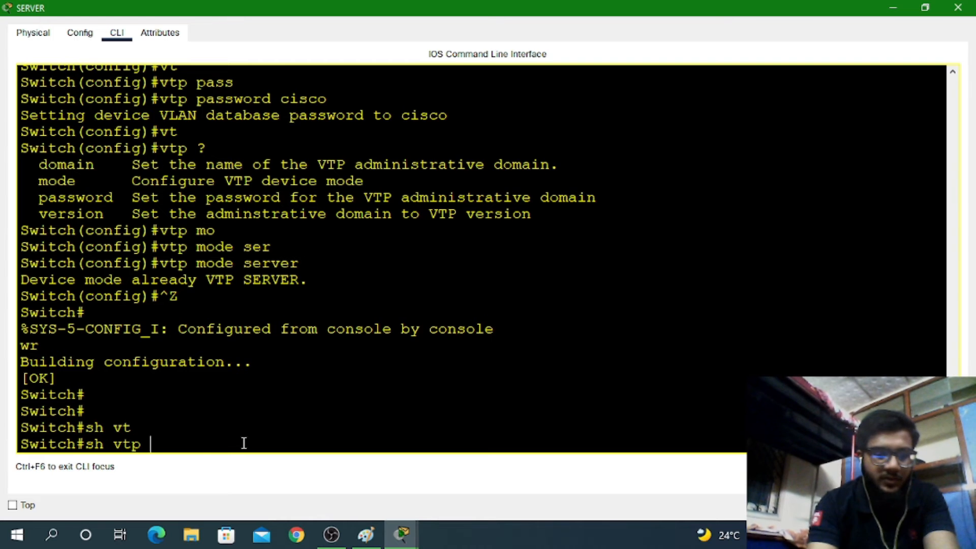
type("st")
key("Tab")
Display VTP status and highlight version 2, disabled pruning, revision 0 and Server mode
key("Return")
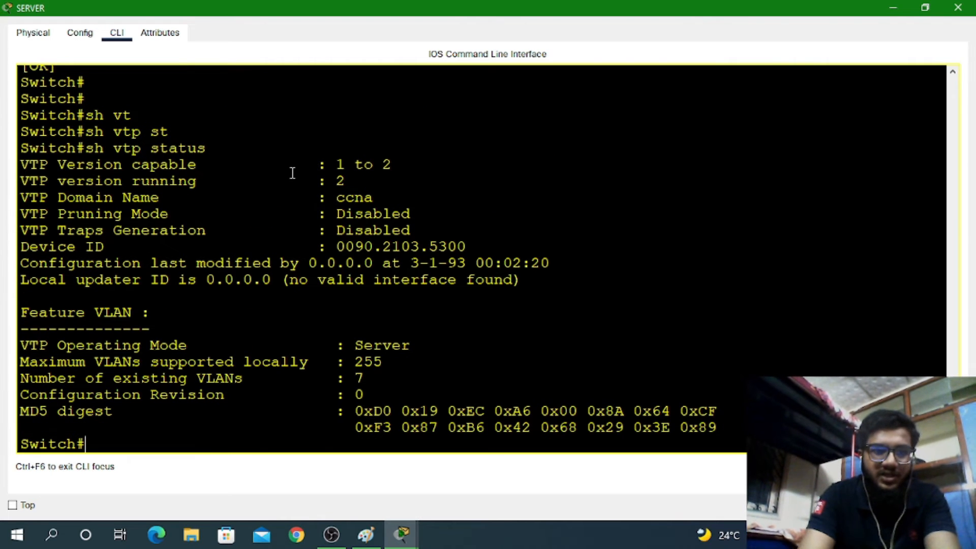
left_click_drag(48, 163, 301, 174)
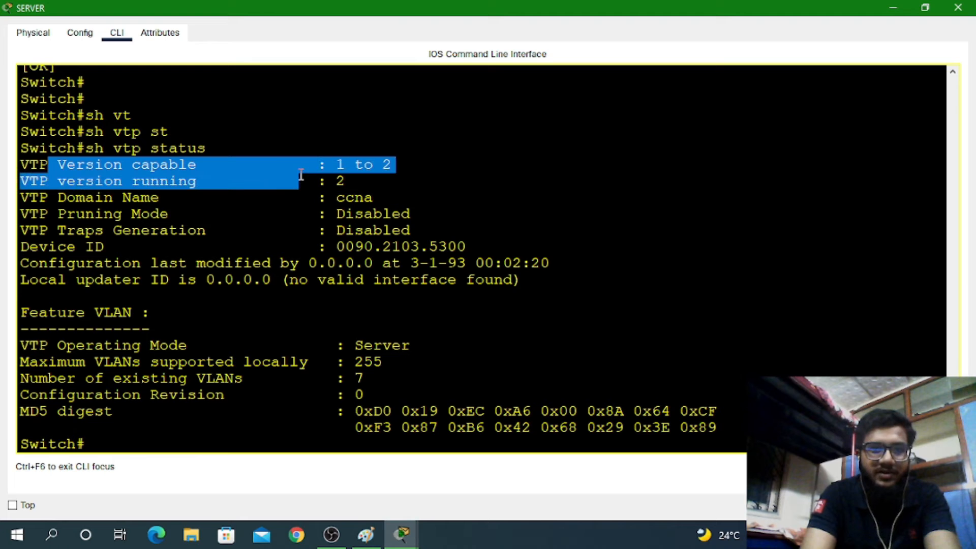
left_click(395, 166)
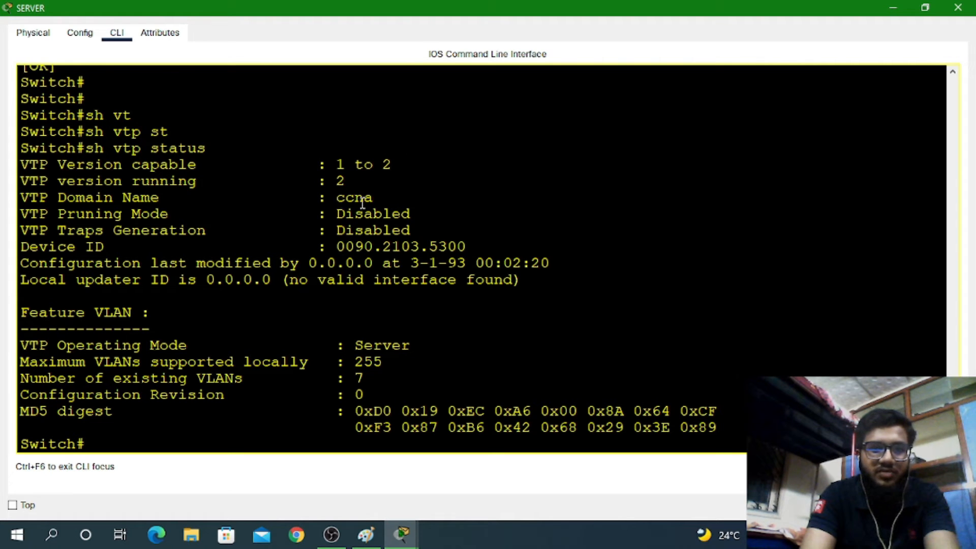
left_click_drag(345, 214, 392, 231)
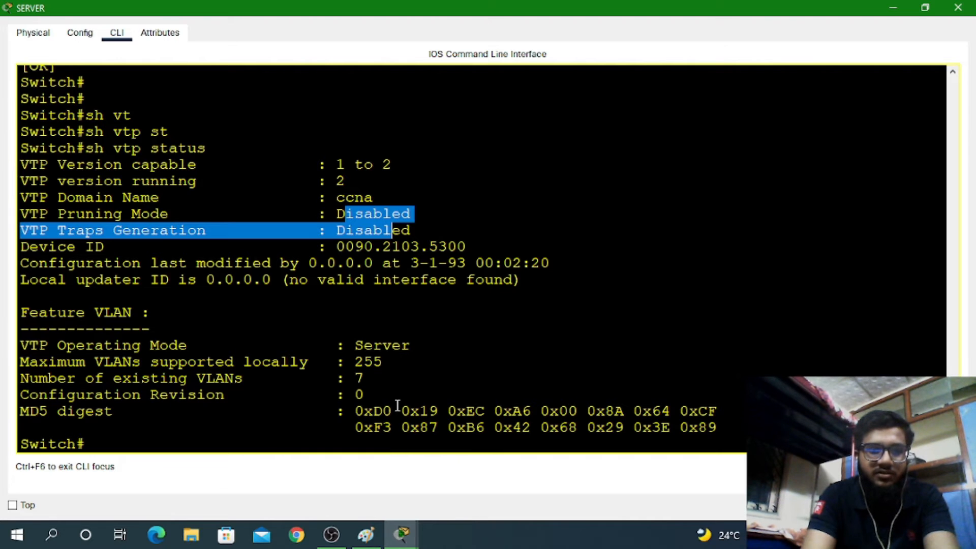
left_click_drag(378, 397, 353, 396)
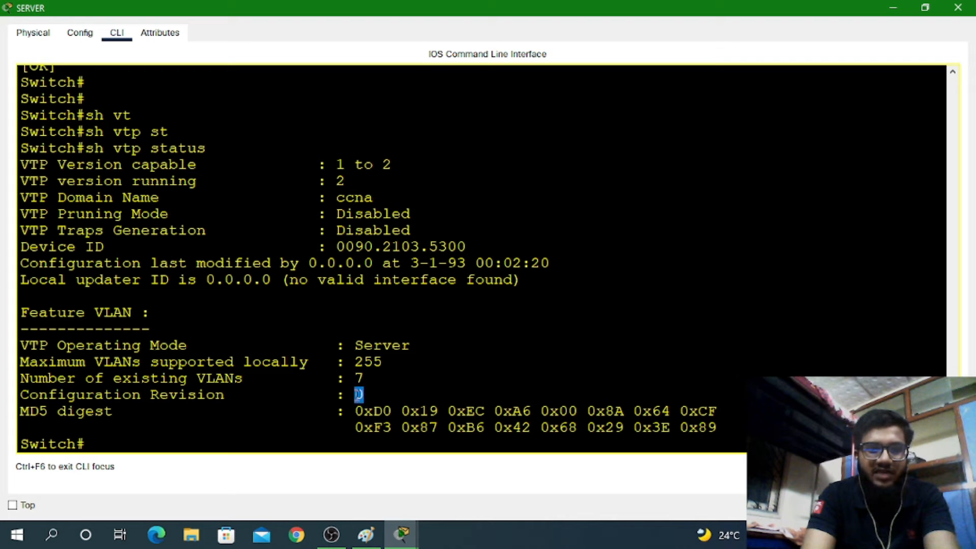
left_click_drag(359, 395, 350, 399)
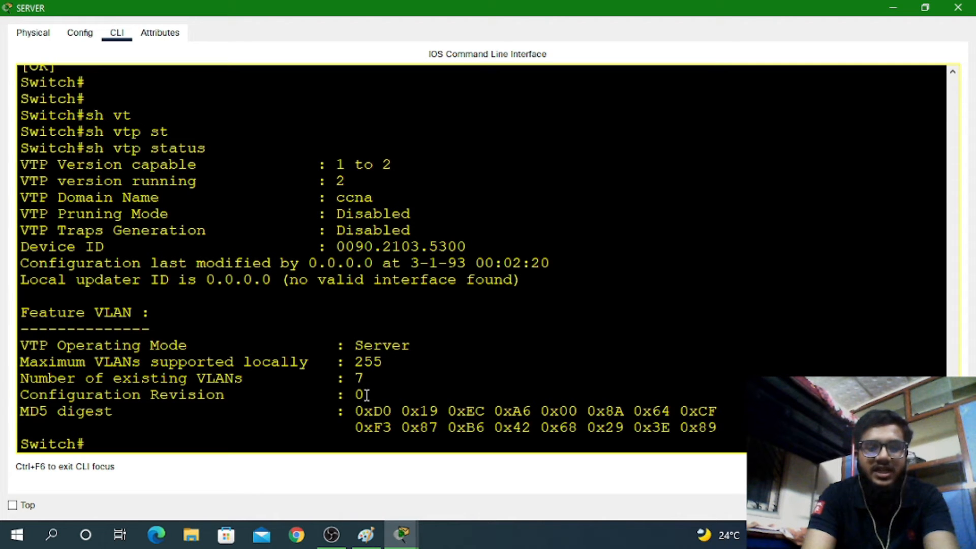
mouse_move(362, 396)
left_mouse_down()
mouse_move(331, 396)
mouse_move(380, 394)
mouse_move(355, 395)
left_mouse_up()
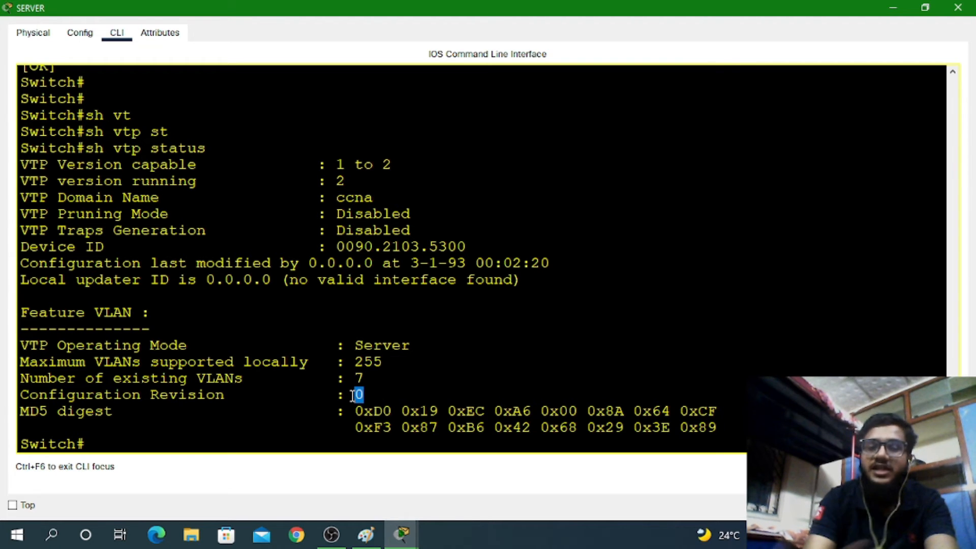
left_click_drag(413, 344, 345, 345)
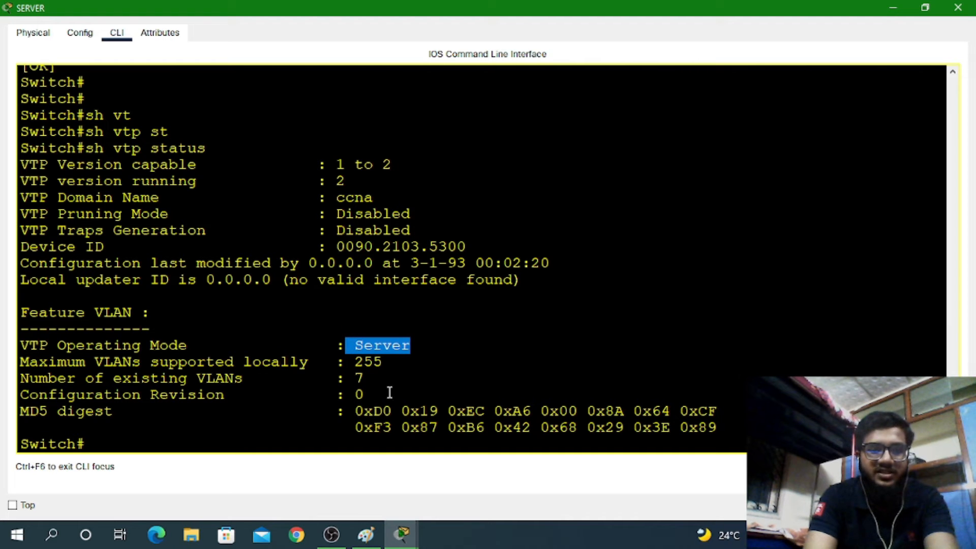
Point out the 7 existing VLANs, then run show vlan brief
left_click_drag(380, 381, 305, 381)
left_click(138, 443)
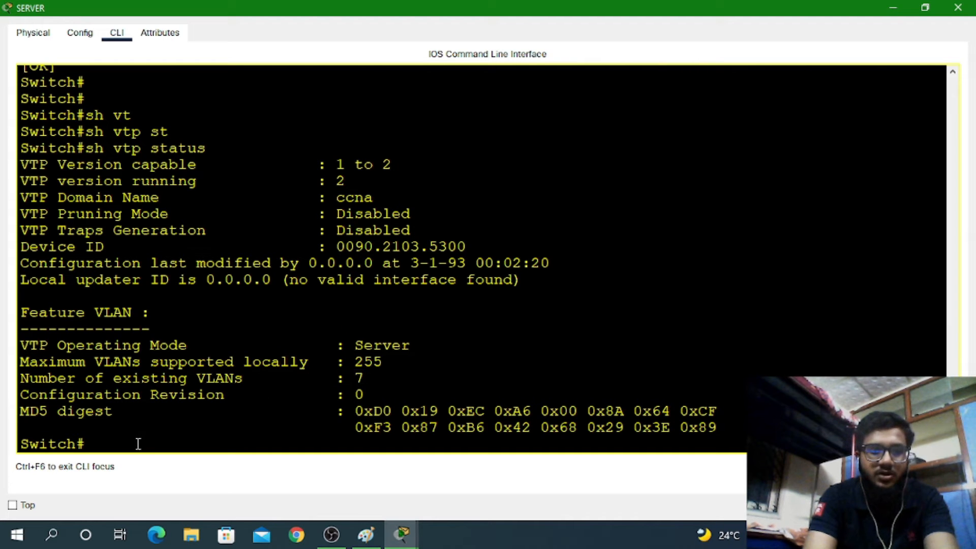
type("sh vl")
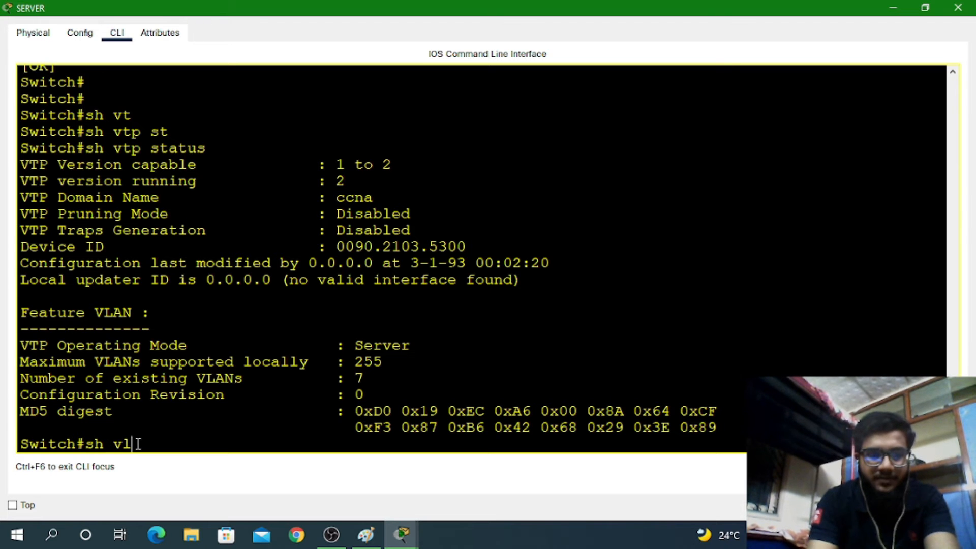
type(" br")
key("Return")
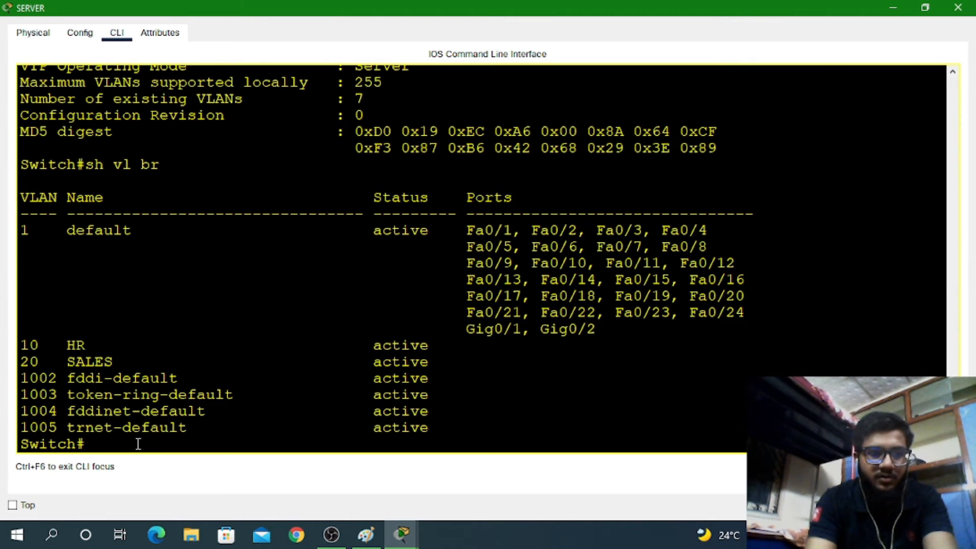
Highlight the HR and SALES VLAN rows and close the SERVER window
left_click_drag(122, 358, 2, 327)
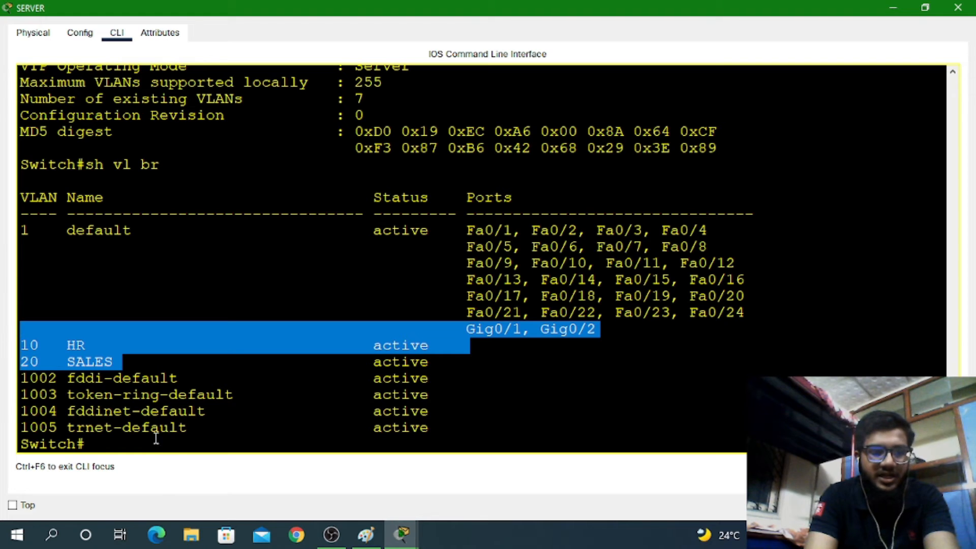
left_click(140, 451)
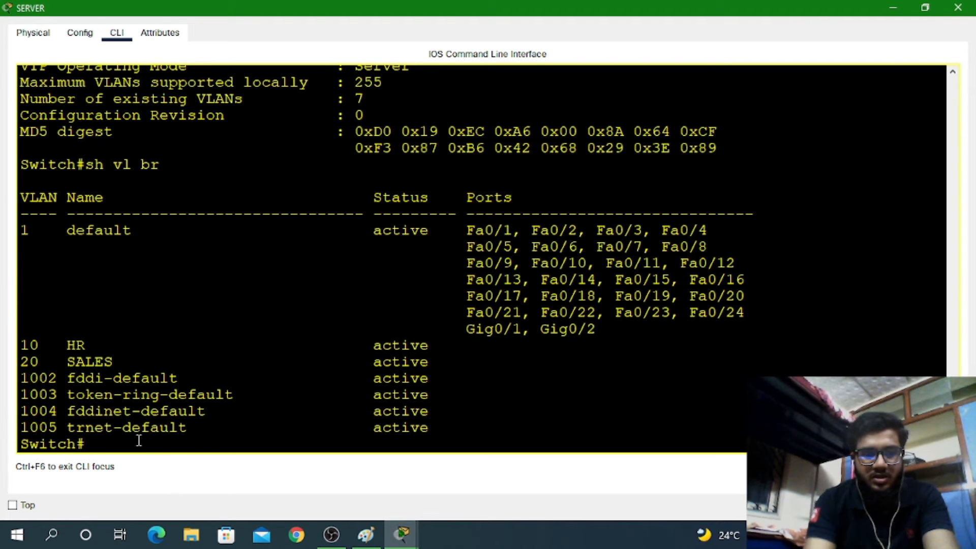
left_click(957, 8)
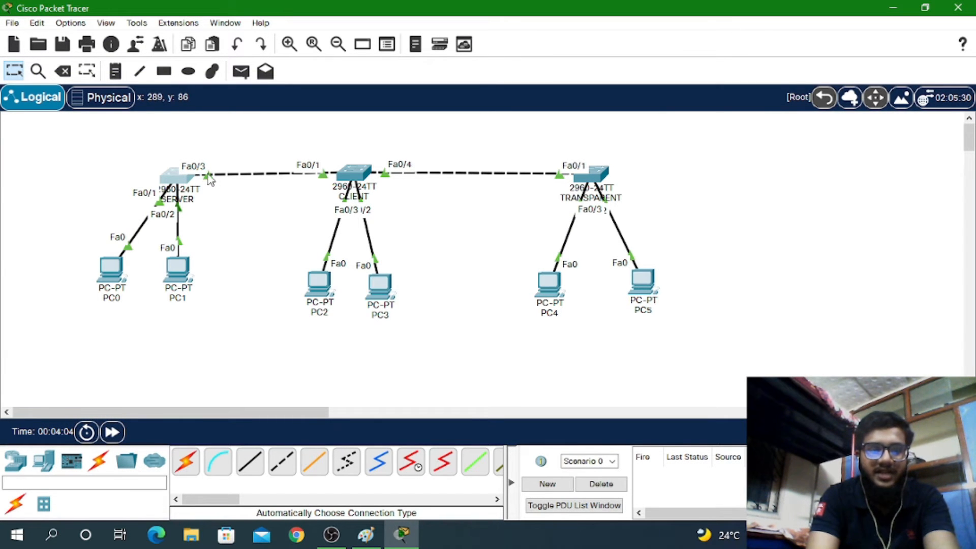
In the SERVER switch CLI, enter global configuration and select interface Fa0/3
left_click(177, 182)
key("Return")
key("Return")
key("Return")
key("Return")
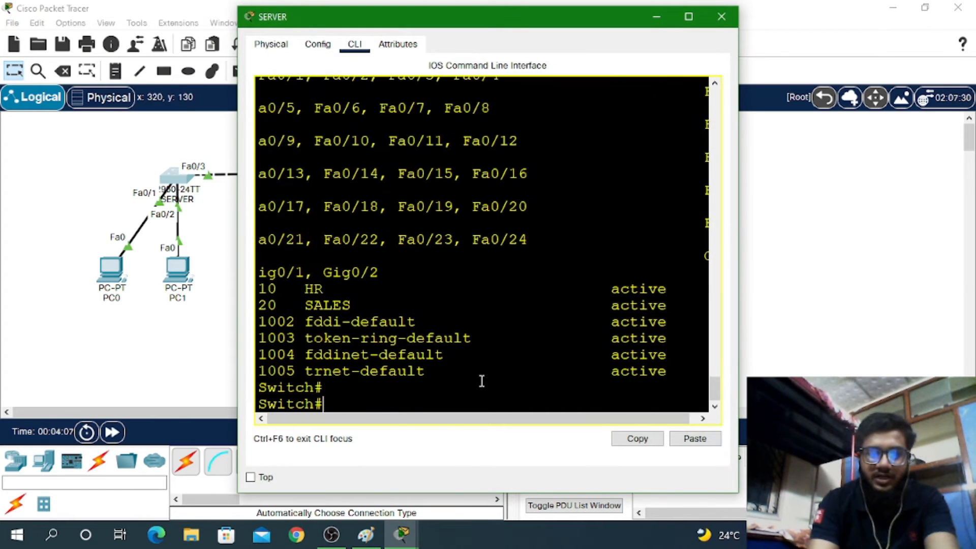
type("conf ")
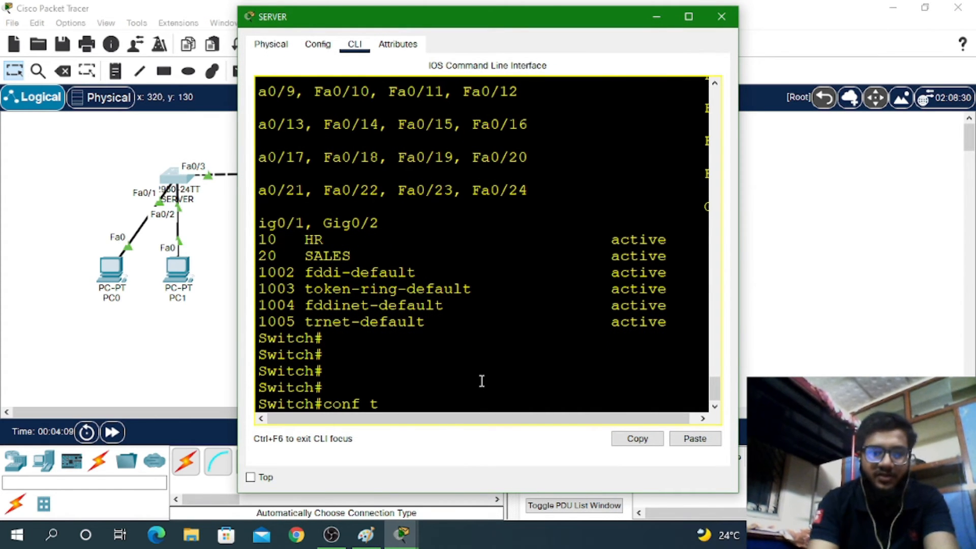
type("t")
key("Return")
key("Return")
key("Return")
key("Return")
type("int fa")
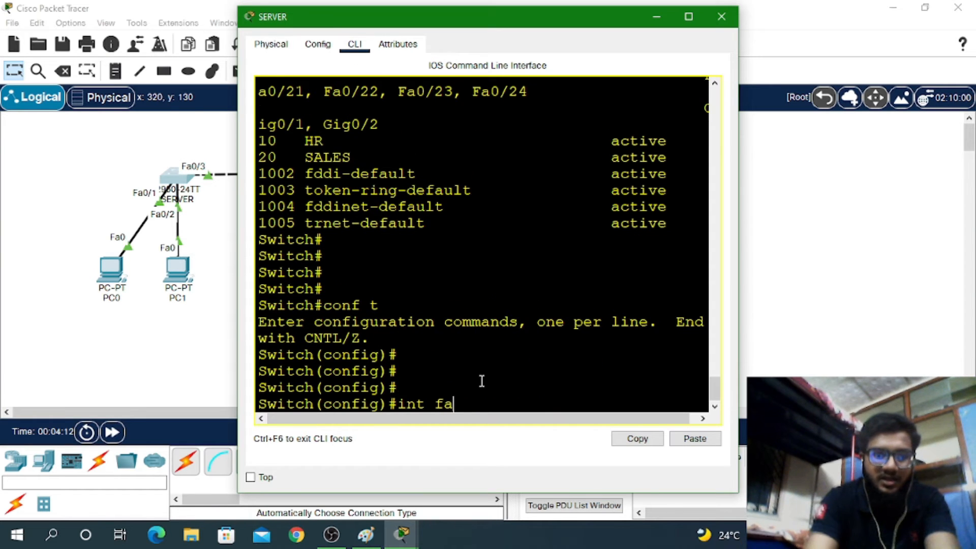
key("Tab")
type("0/")
key("Tab")
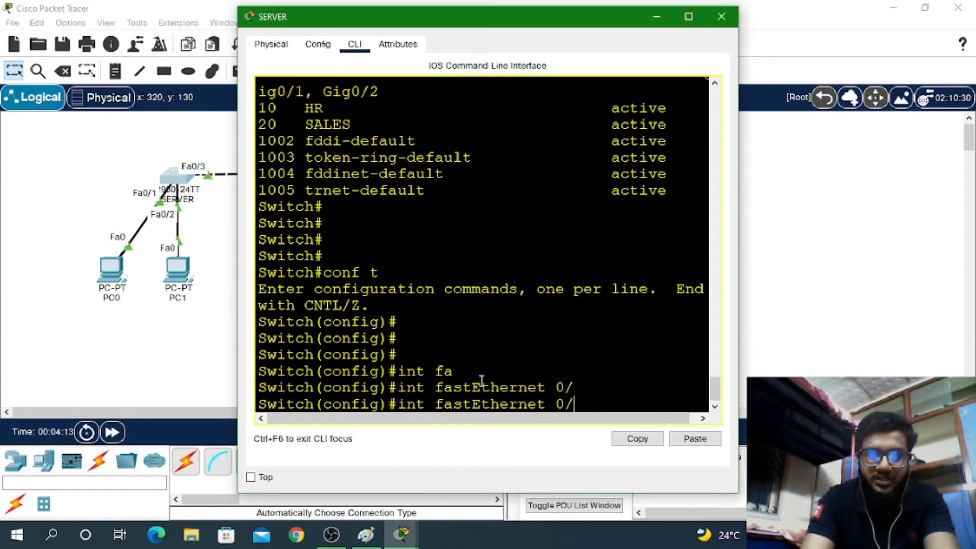
type("3")
key("Return")
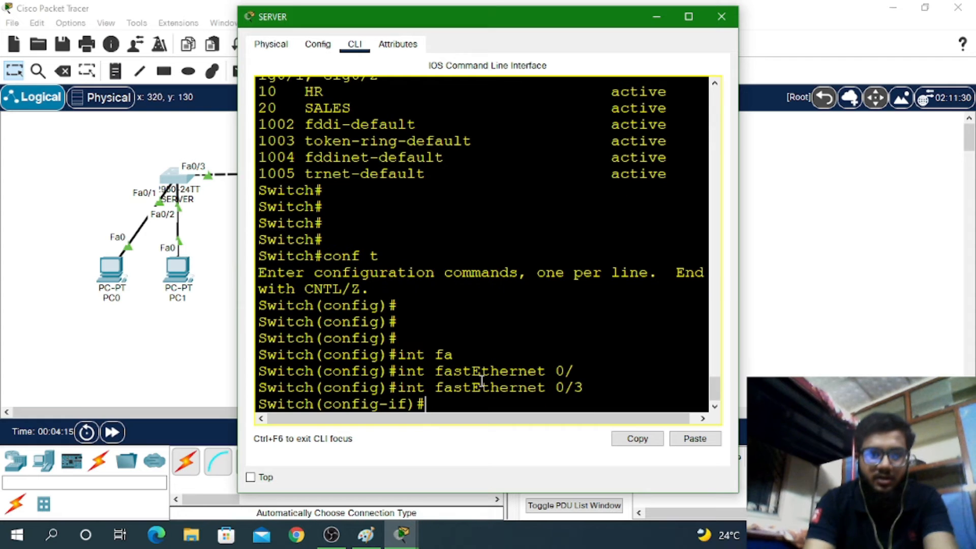
Set Fa0/3 to switchport mode trunk
type("sw")
key("Tab")
type("m")
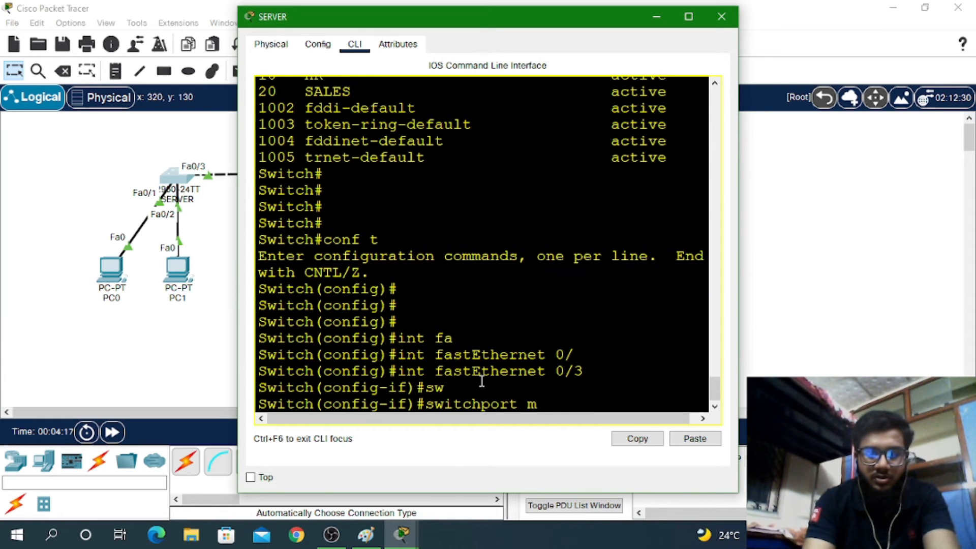
type("o")
key("Tab")
type("tr")
key("Tab")
key("Return")
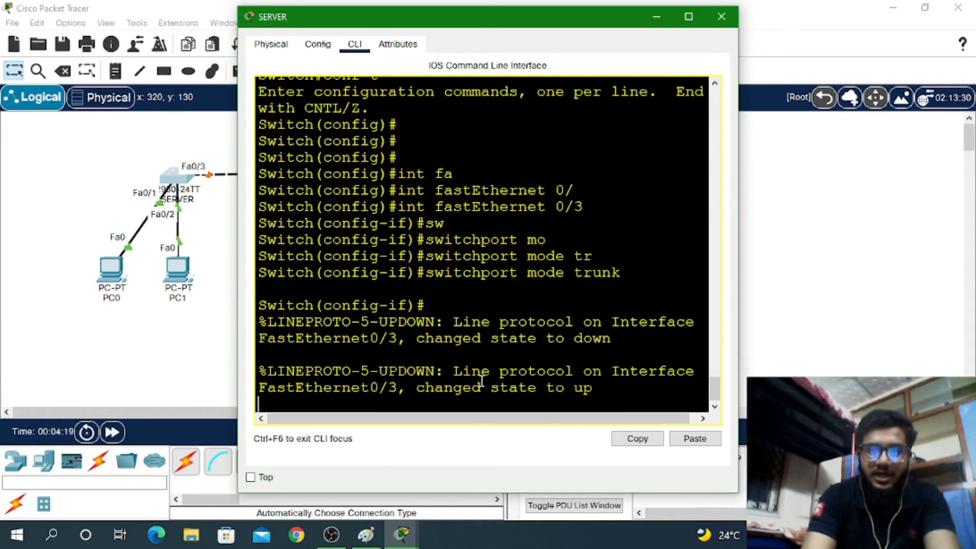
key("Return")
key("Return")
key("Return")
Save SERVER's running configuration with wr and close its window
key("ctrl+z")
type("wr")
key("Return")
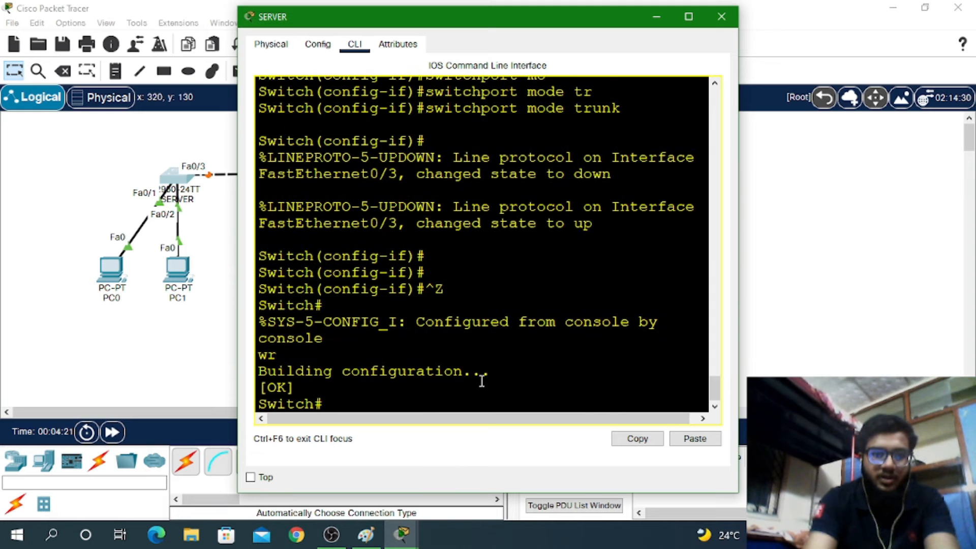
left_click(721, 17)
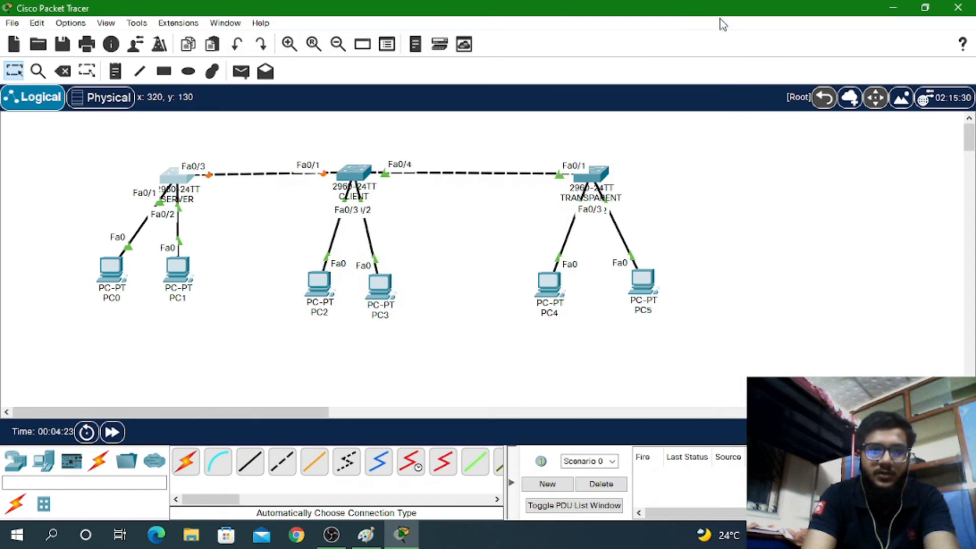
In the CLIENT switch's CLI, enter privileged mode and global configuration mode
left_click(360, 175)
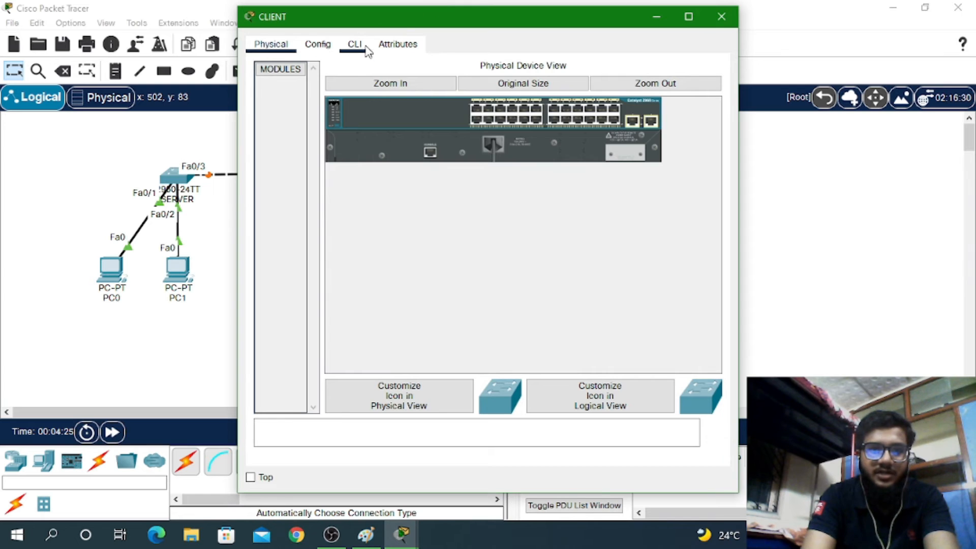
left_click(355, 45)
left_click(521, 370)
key("Return")
key("Return")
key("Return")
key("Return")
key("Return")
key("Return")
key("Return")
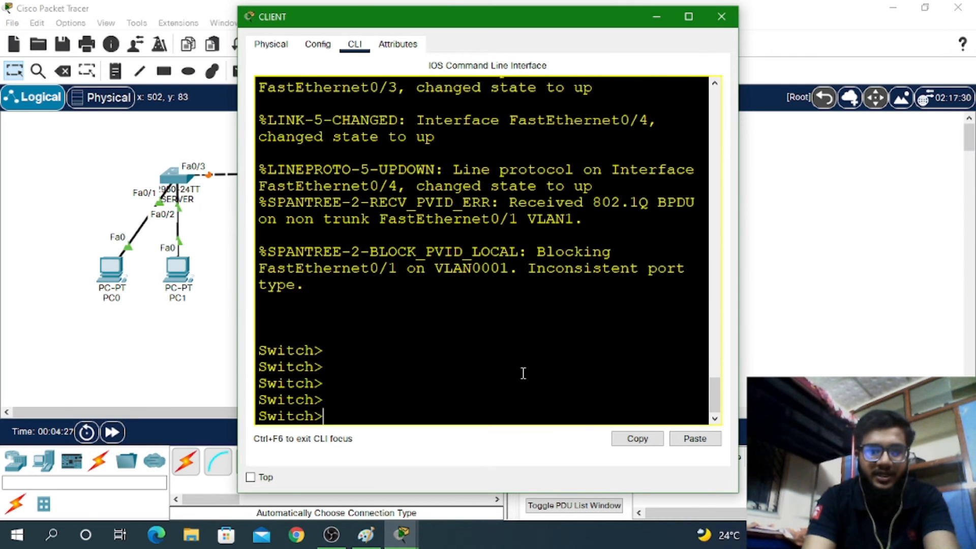
type("en")
key("Return")
key("Return")
key("Return")
key("Return")
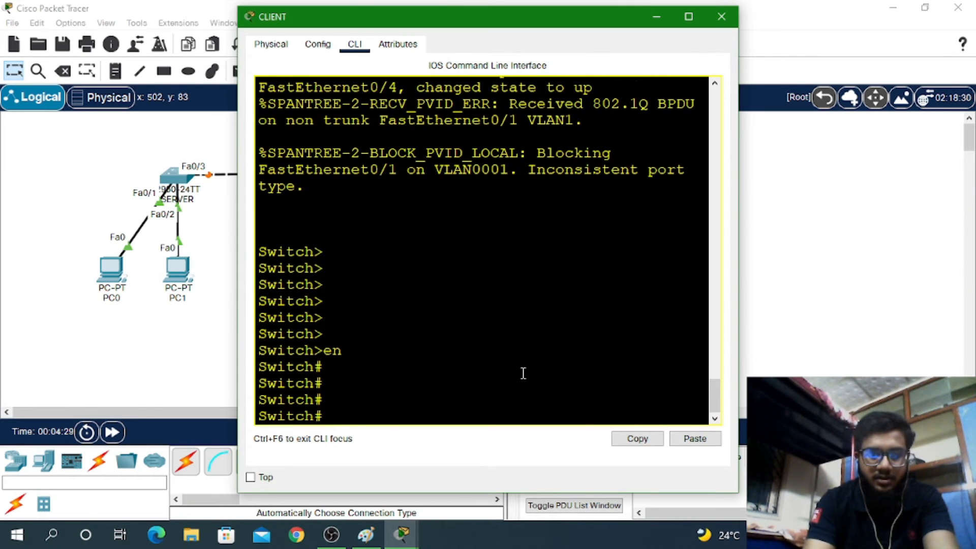
type("conf t")
key("Return")
key("Return")
key("Return")
key("Return")
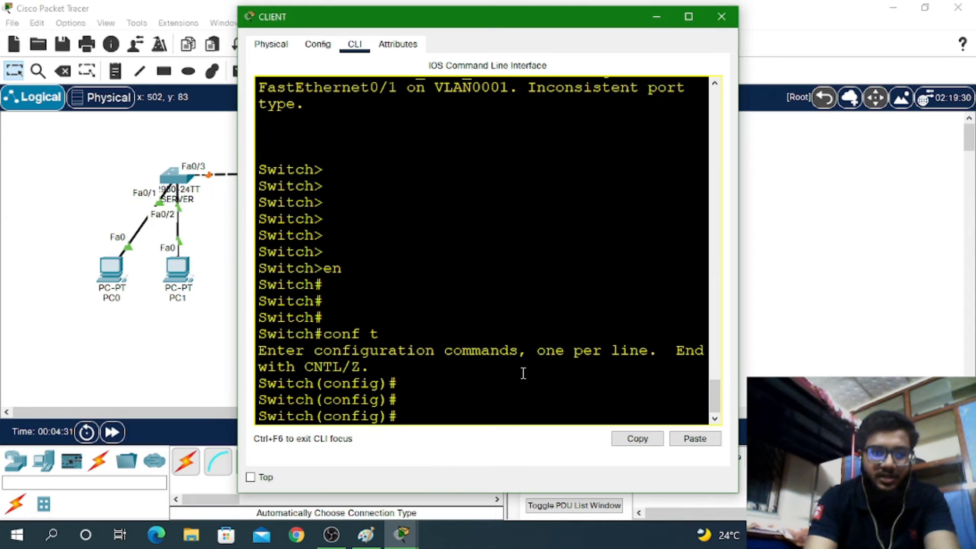
Set VTP version 2 and VTP domain ccna on CLIENT
type("vt")
key("Tab")
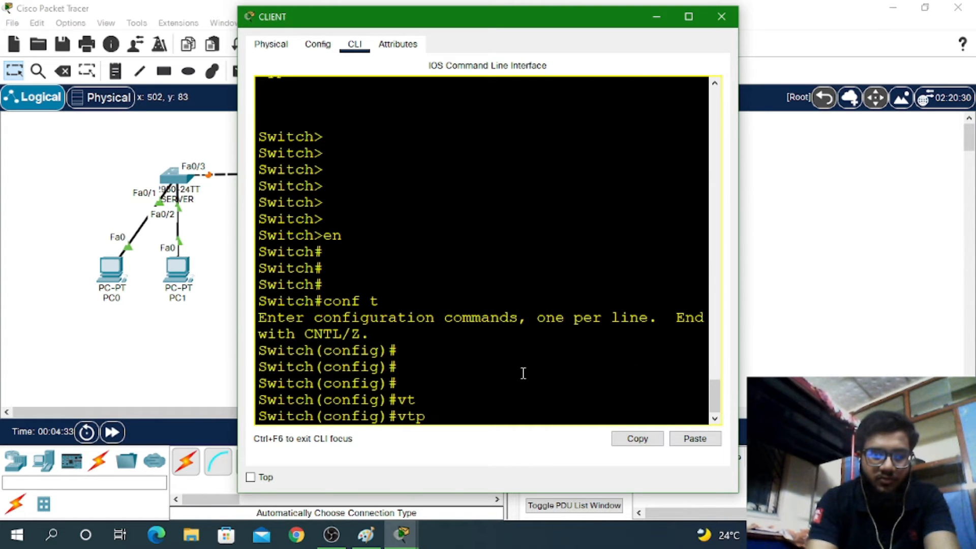
type("ver")
key("Tab")
type("2")
key("Return")
type("v")
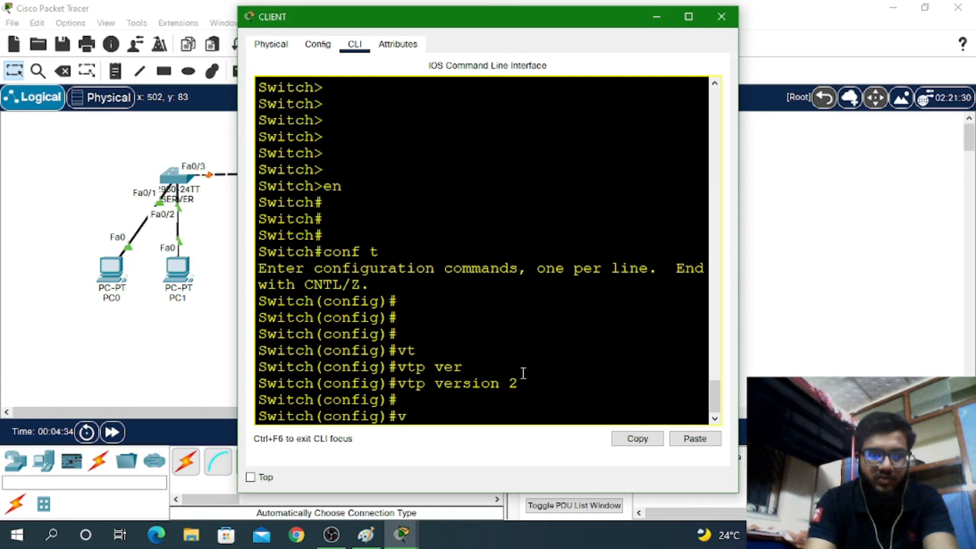
type("t")
key("Tab")
type("d")
key("Tab")
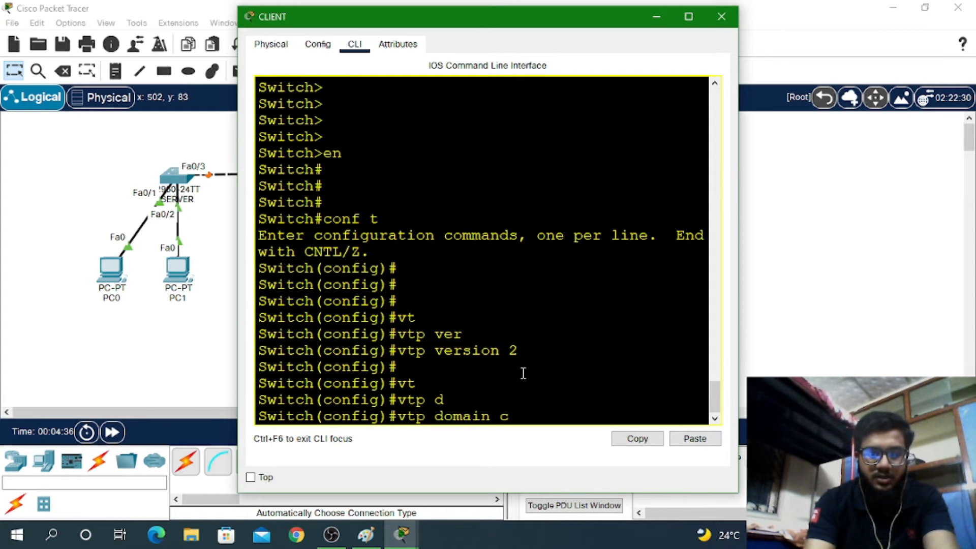
type("ccns")
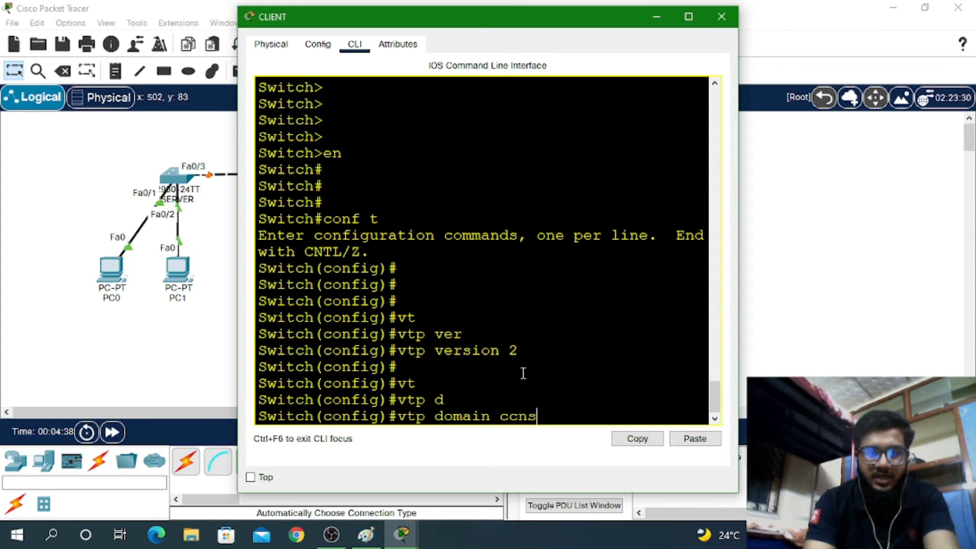
key("Return")
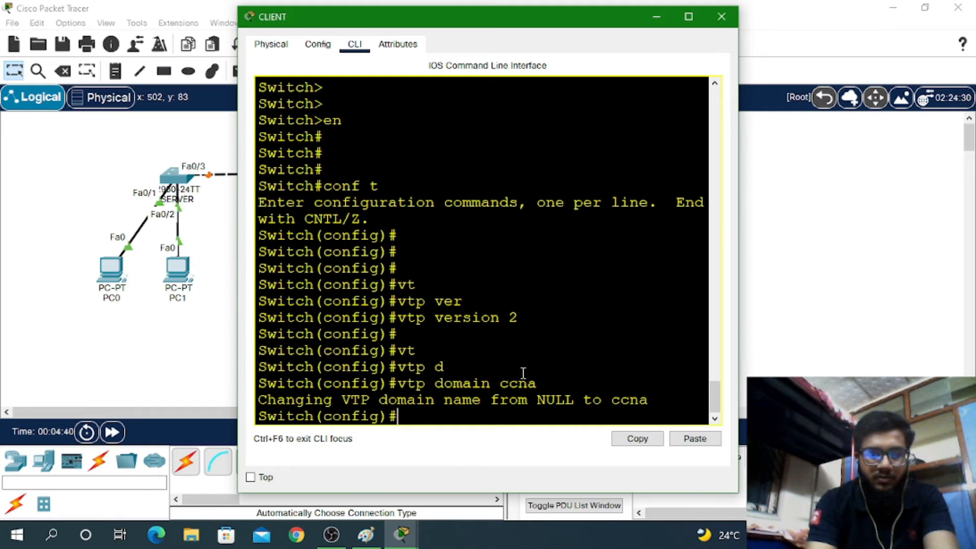
Set the VTP password and put CLIENT in VTP client mode
type("vt")
key("Tab")
type("pass")
key("Tab")
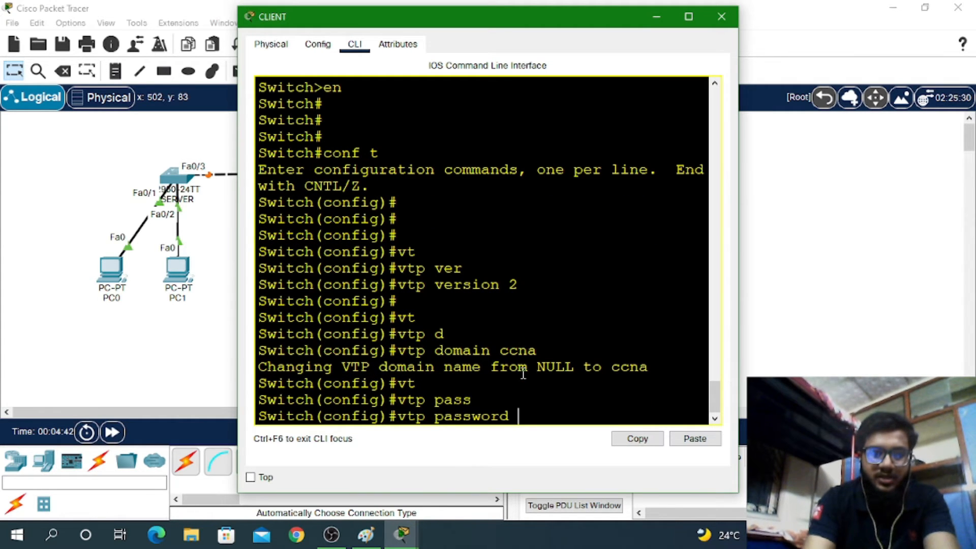
type("cisc")
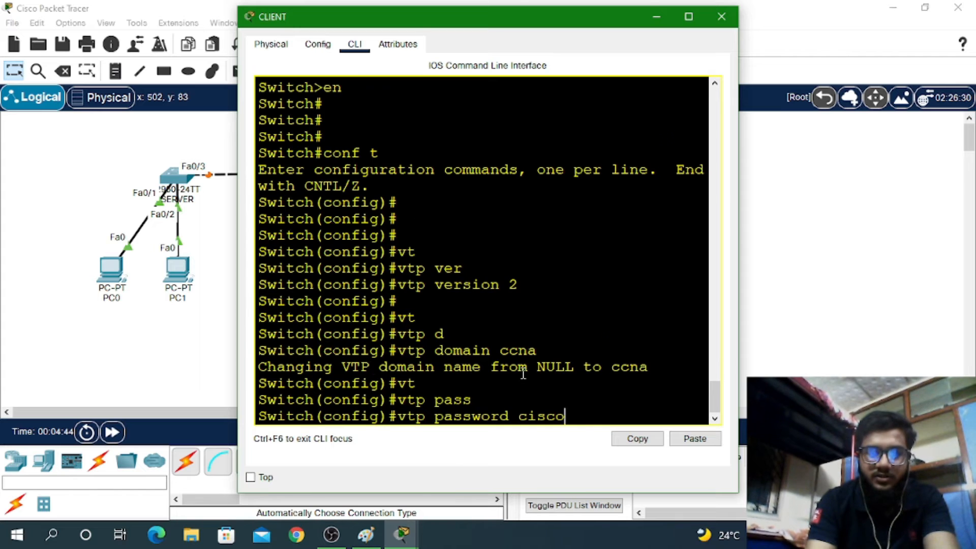
type("o")
key("Return")
type("vt")
key("Tab")
type("m")
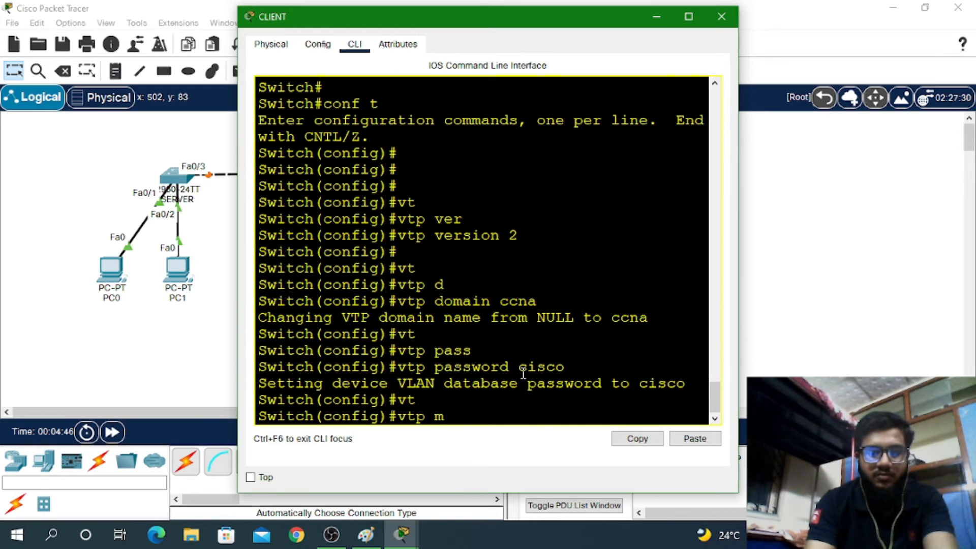
type("o")
key("Tab")
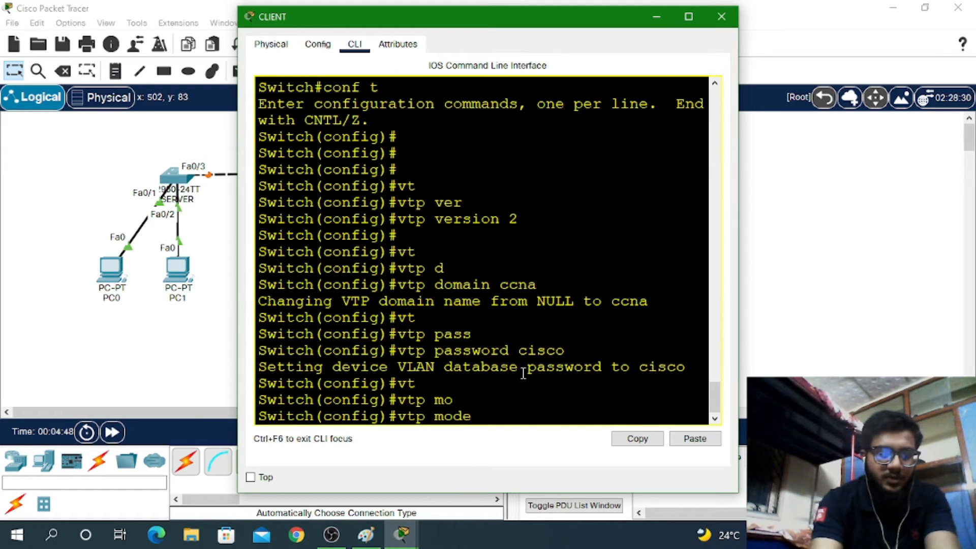
type("c")
key("Tab")
key("Return")
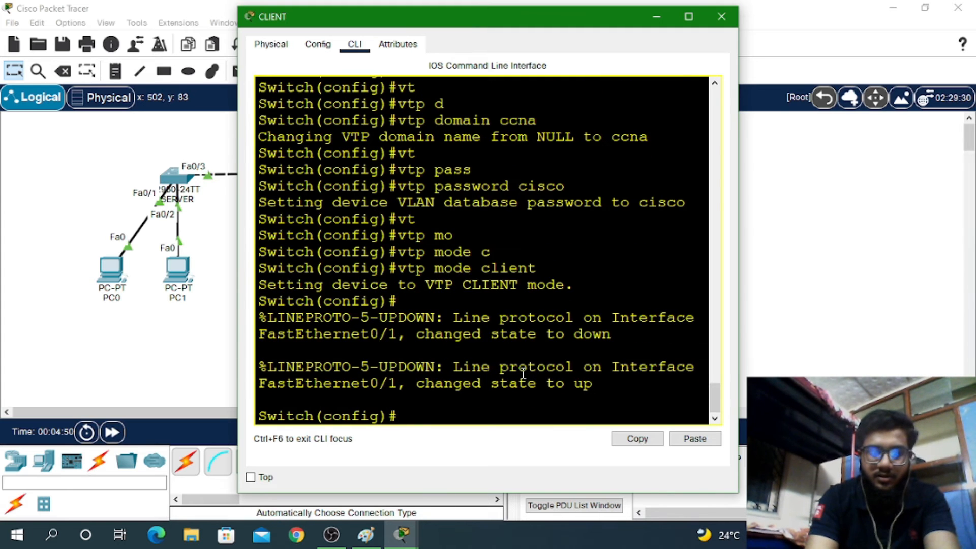
key("Return")
key("Return")
key("Return")
key("Return")
Save CLIENT's configuration with wr and display show vtp status
key("ctrl+z")
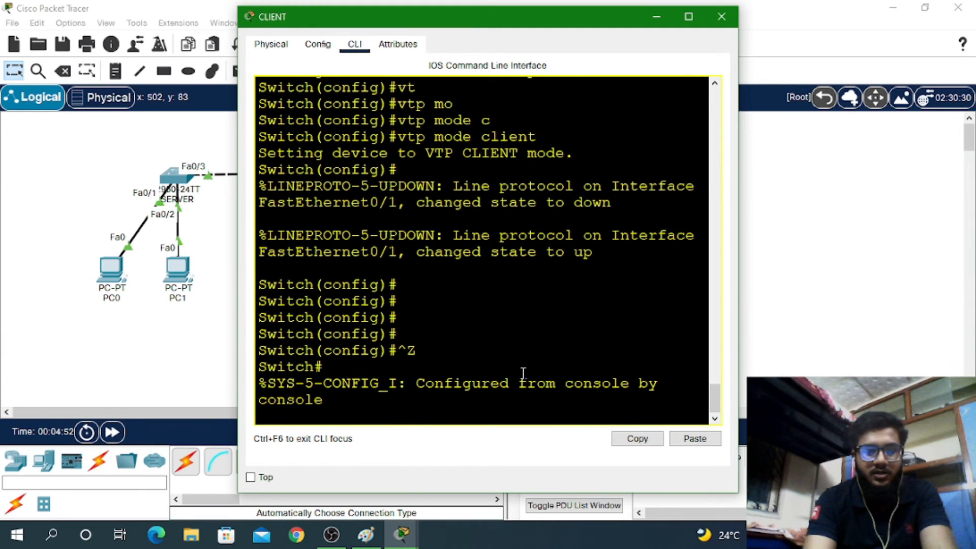
type("wr")
key("Return")
key("Return")
type("sh c")
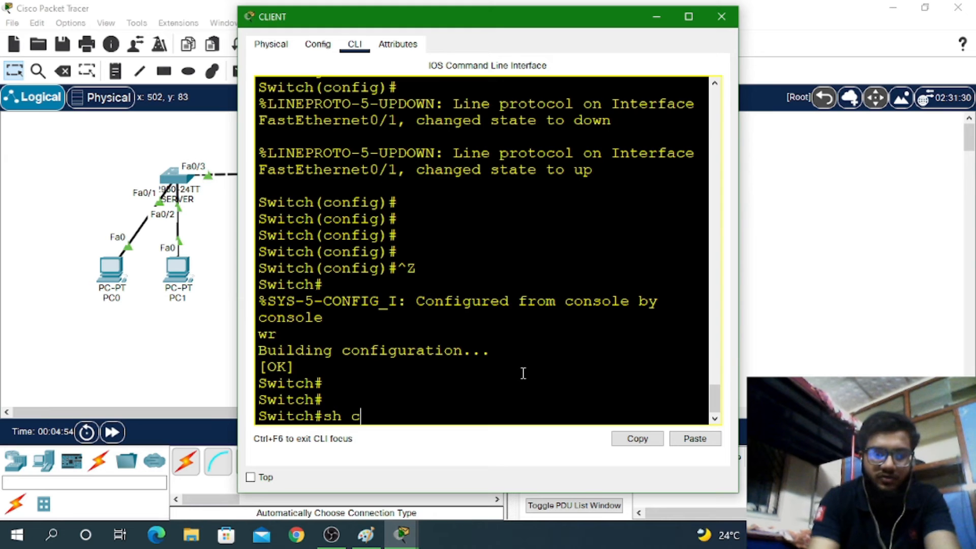
key("BackSpace")
type("vl ")
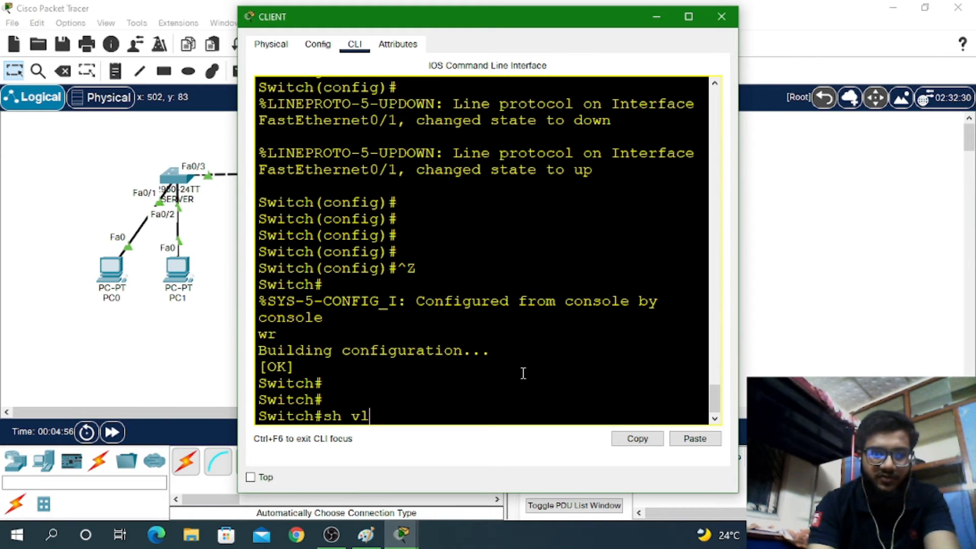
type("t")
key("Tab")
type("st")
key("Tab")
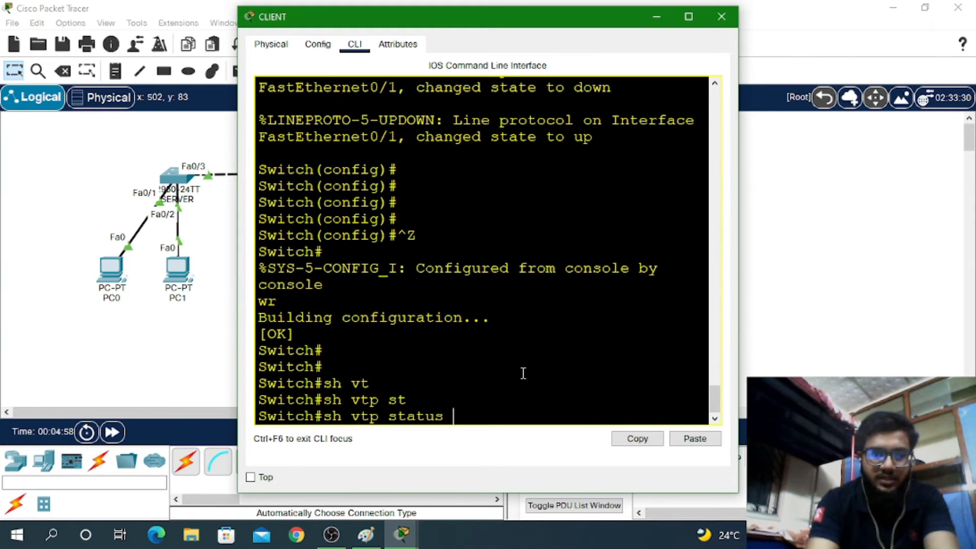
key("Return")
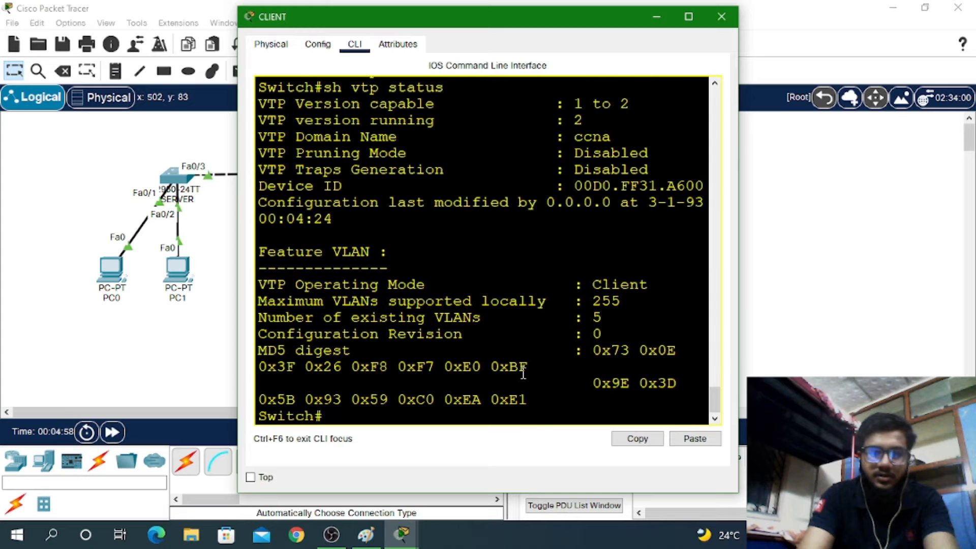
Maximize the CLIENT console, check the VLAN count, and run show vlan brief
left_click(688, 16)
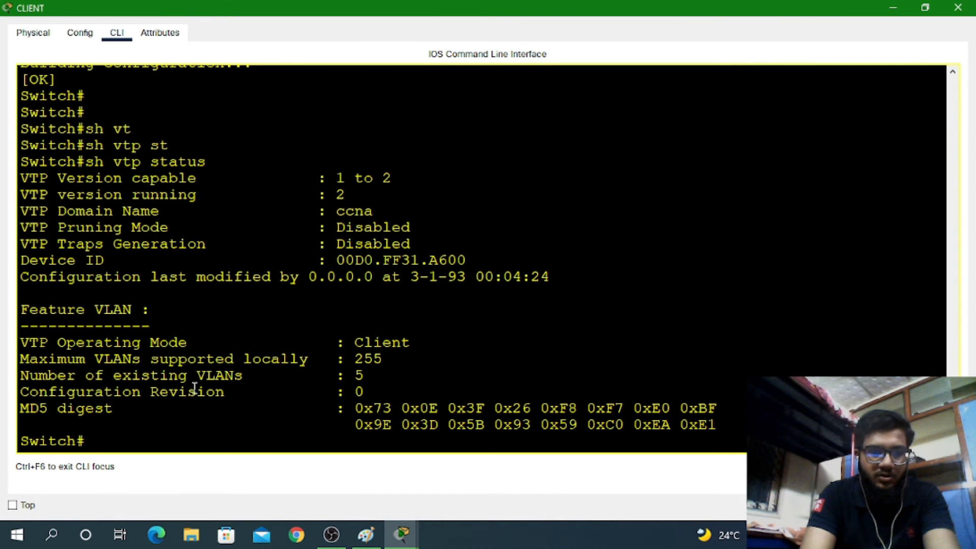
left_click_drag(194, 388, 355, 394)
triple_click(362, 376)
left_click(121, 440)
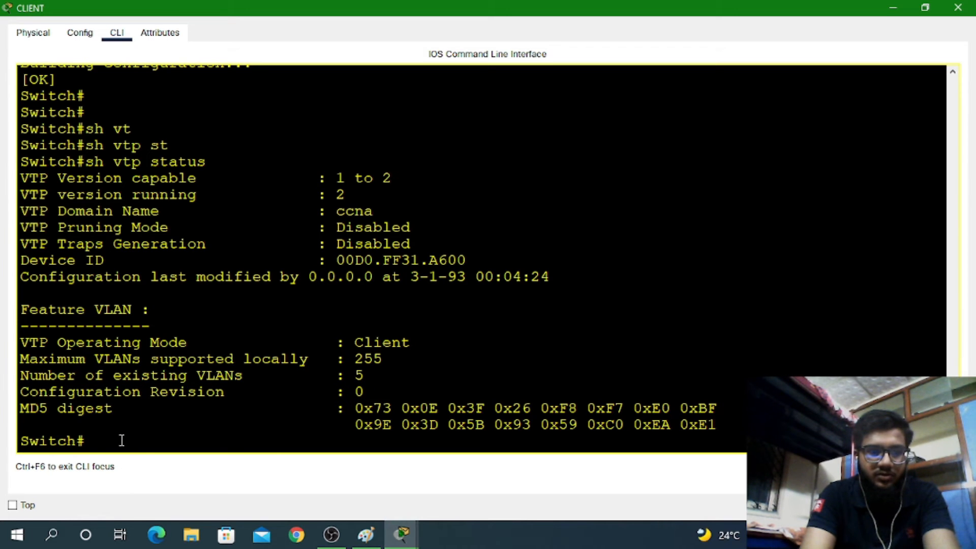
type("sh ")
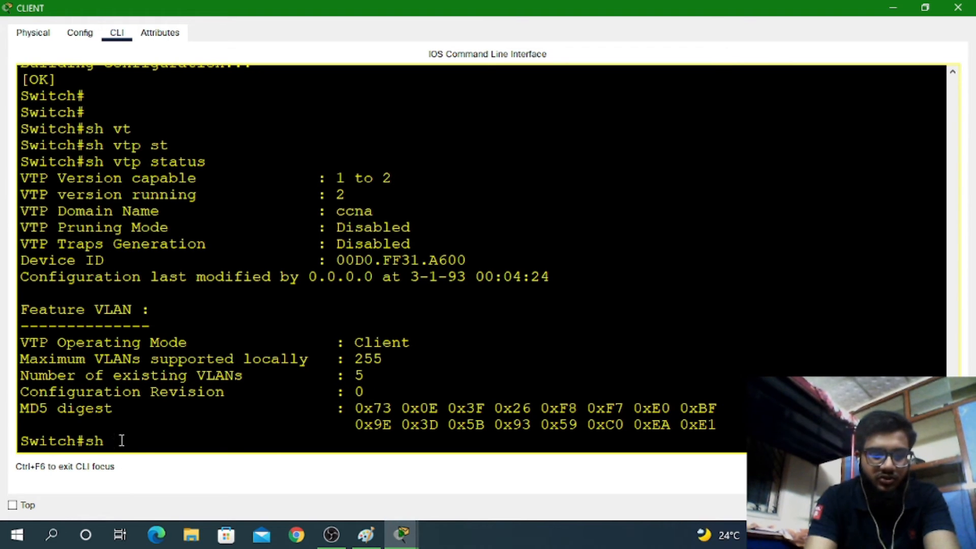
type("vl br")
key("Return")
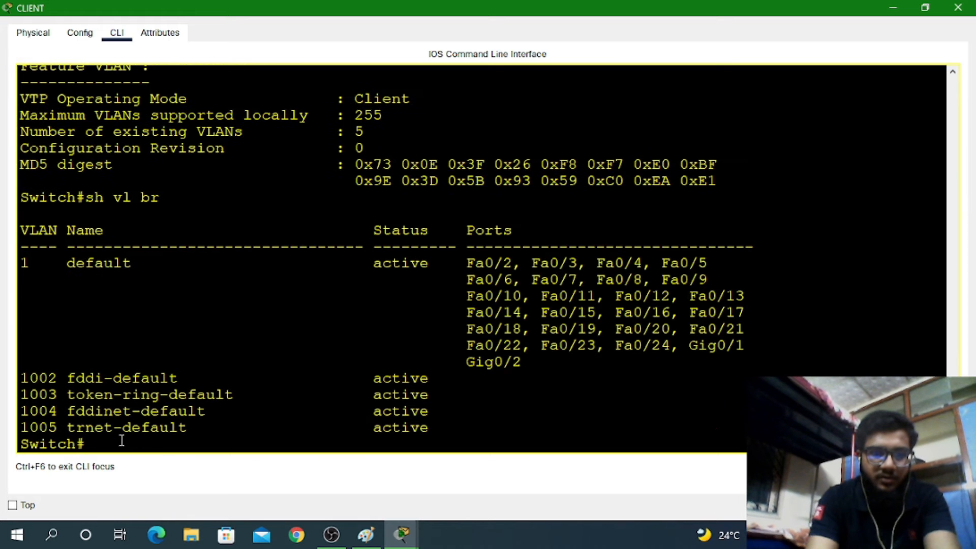
Rerun show vtp status and show vlan brief on CLIENT, showing only default VLANs
left_click_drag(71, 386, 410, 6)
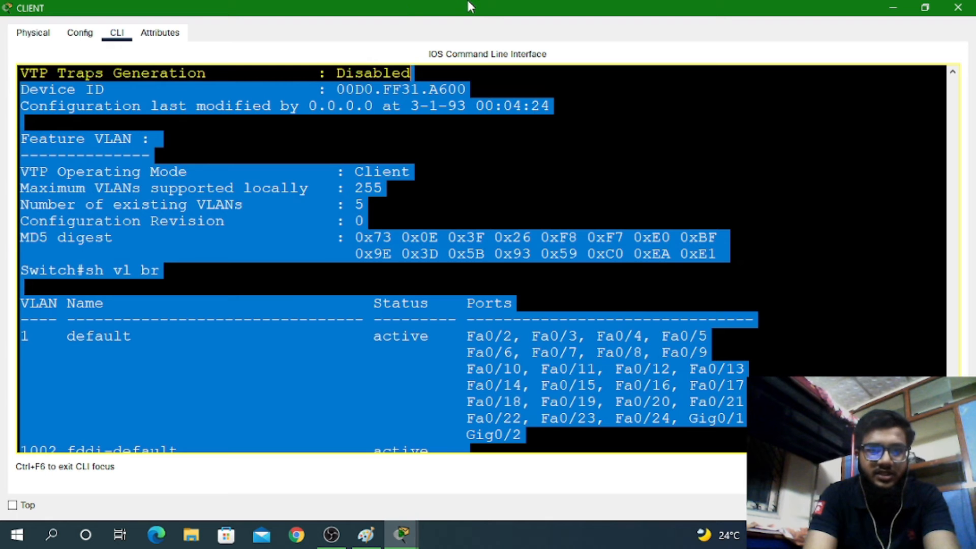
left_click_drag(470, 11, 735, 141)
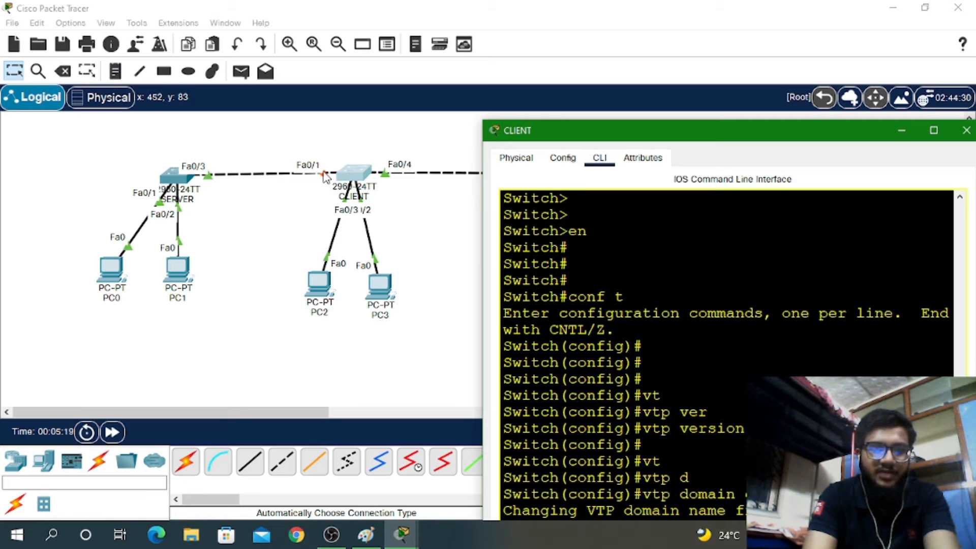
left_click(946, 124)
left_click(529, 278)
key("Return")
key("Return")
key("Return")
key("Return")
key("Return")
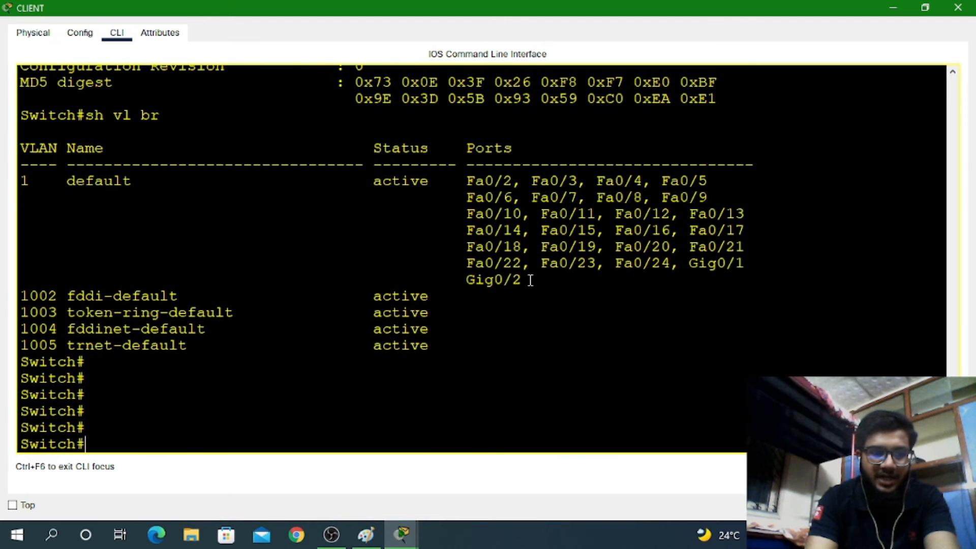
key("Up")
key("Up")
key("Return")
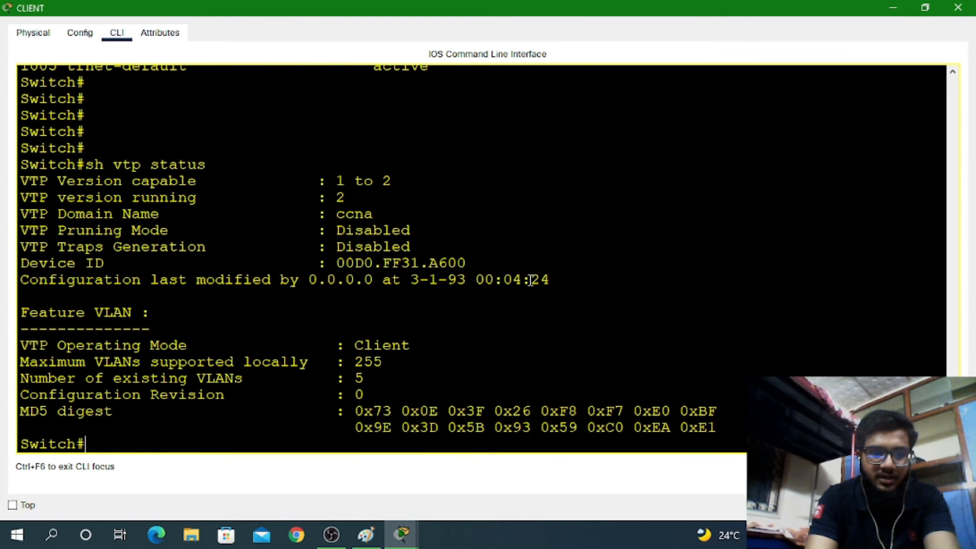
key("Up")
key("Return")
key("Up")
key("Down")
key("Up")
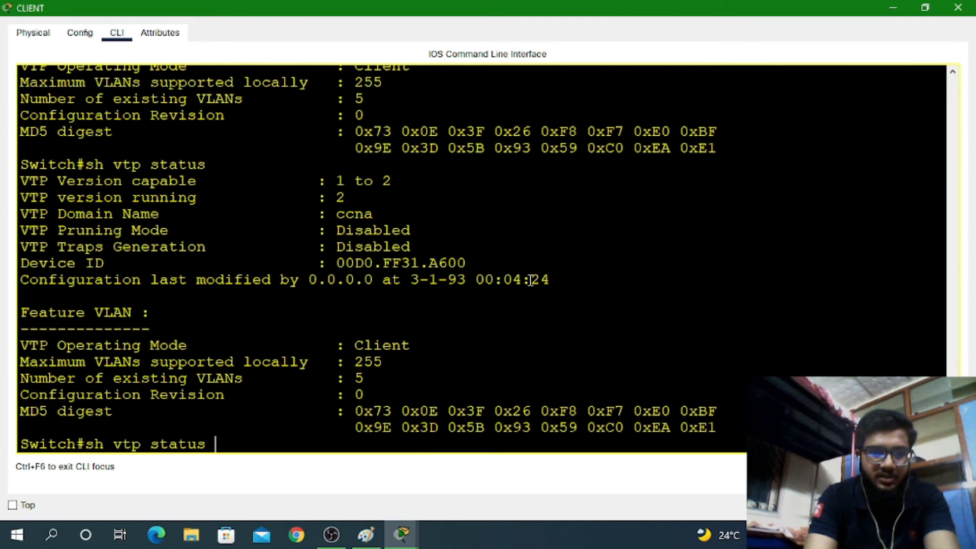
key("Down")
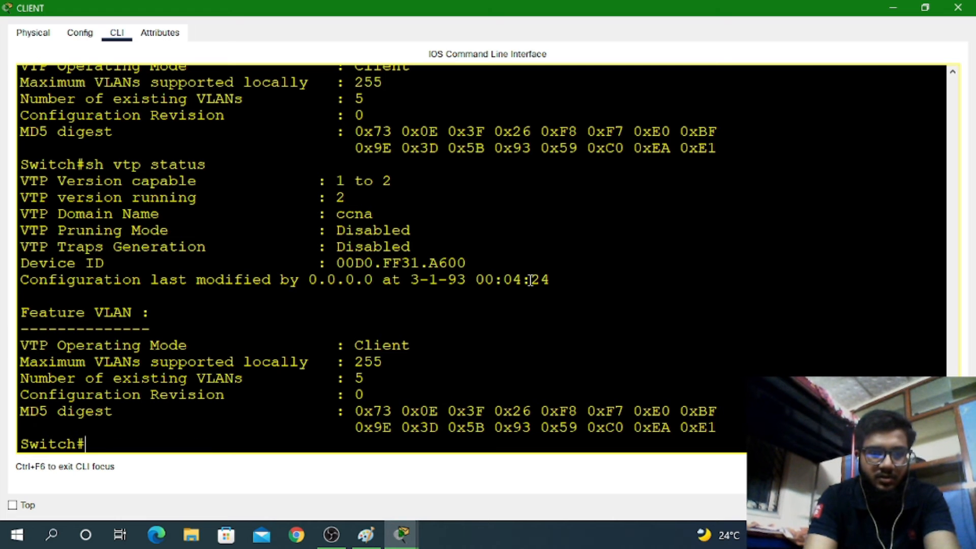
type("sh v")
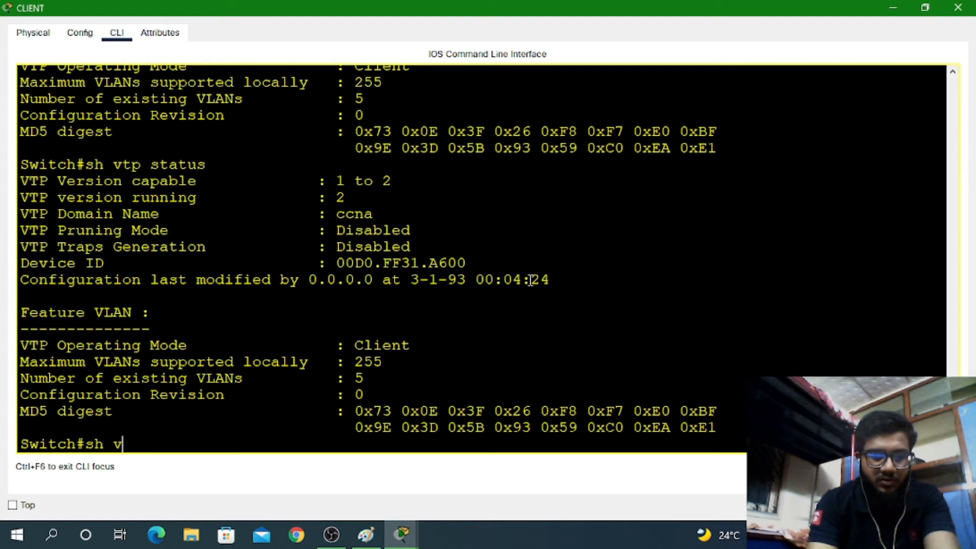
type("l br")
key("Return")
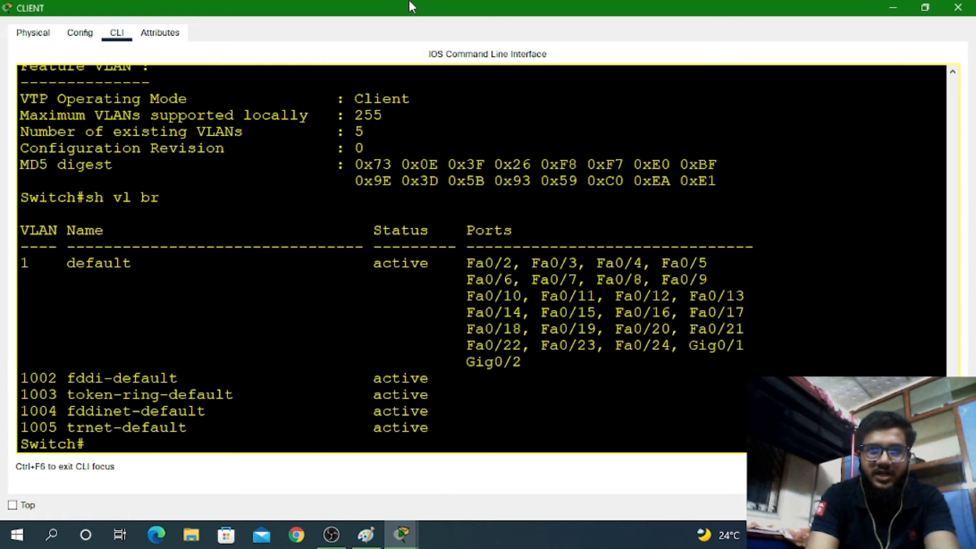
Run show interfaces trunk on CLIENT to confirm Fa0/1 trunks with 802.1q
double_click(425, 5)
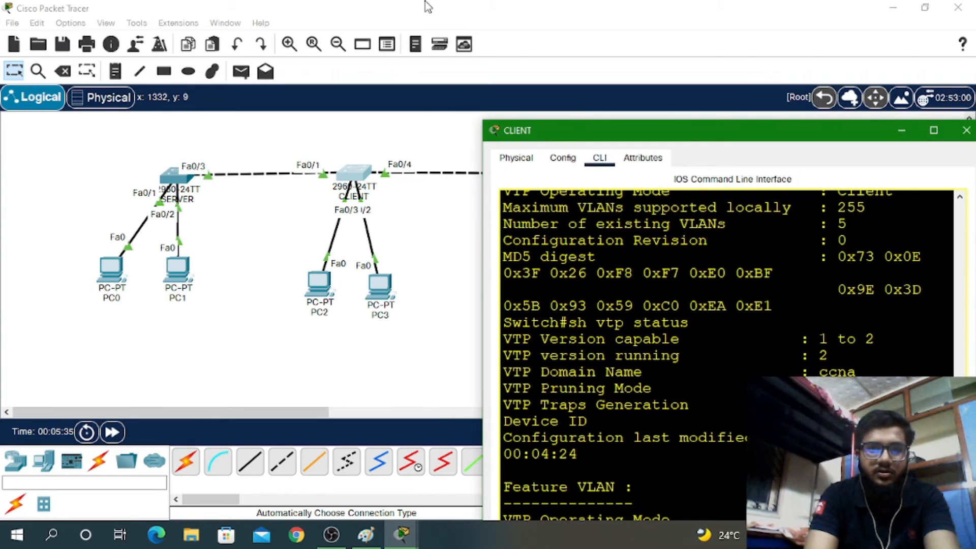
left_click(934, 130)
type("sh")
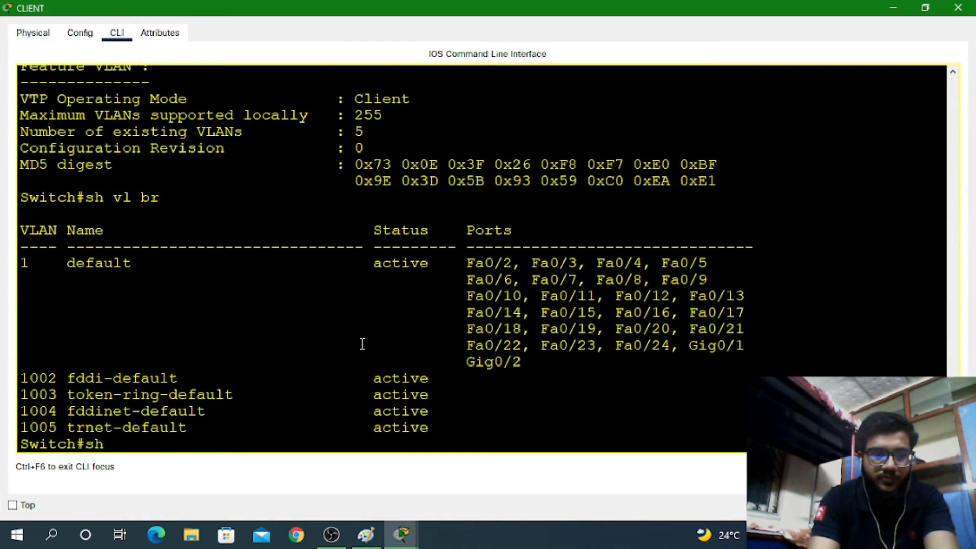
type(" in")
key("Tab")
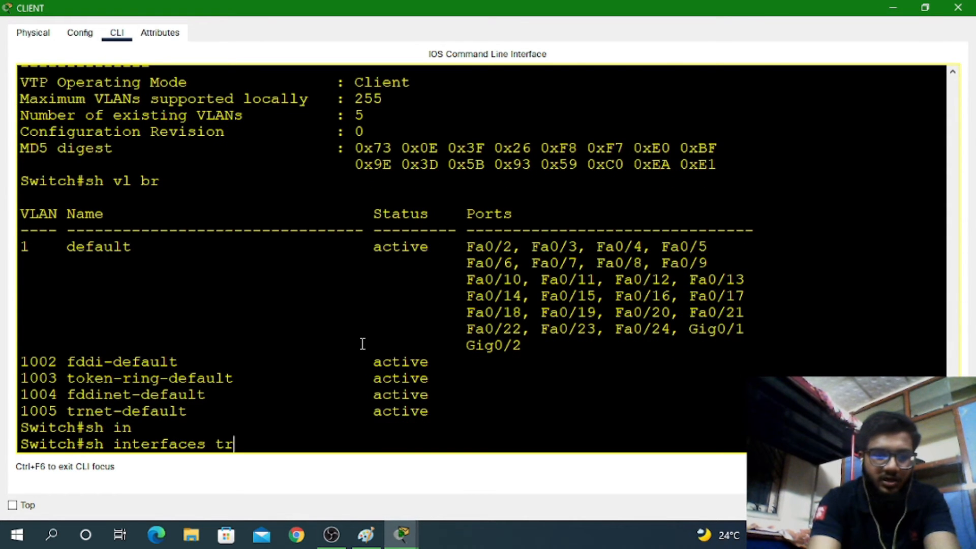
key("Return")
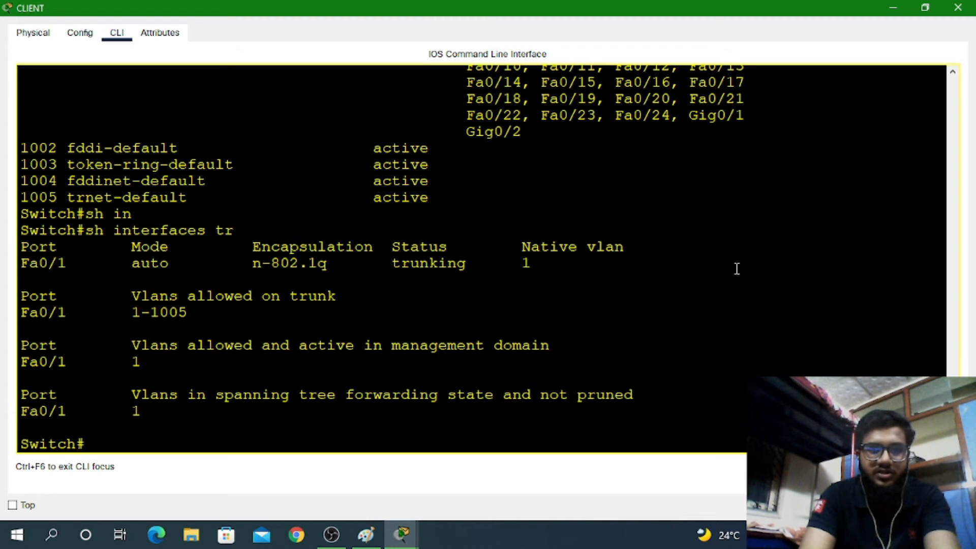
Close CLIENT's console and run show vtp status on the SERVER switch
left_click(957, 8)
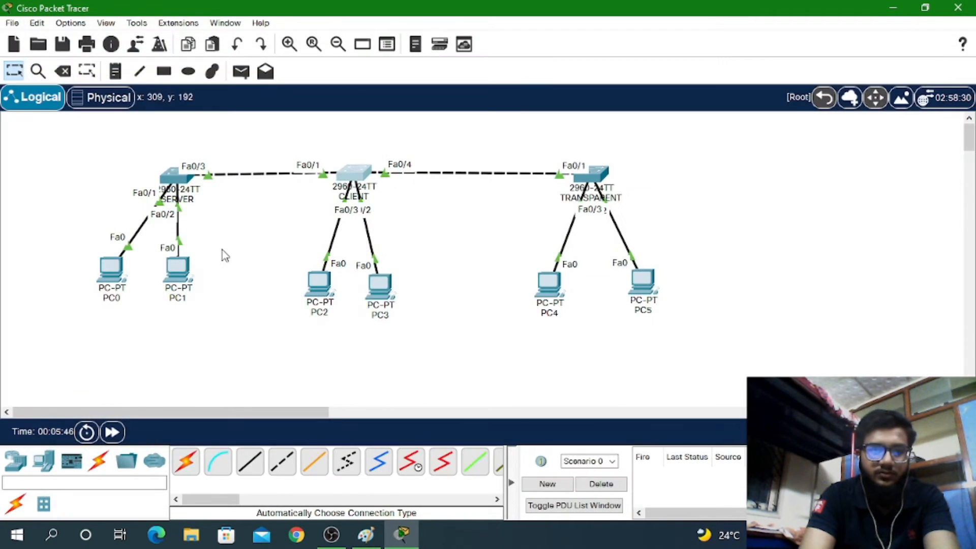
left_click(175, 176)
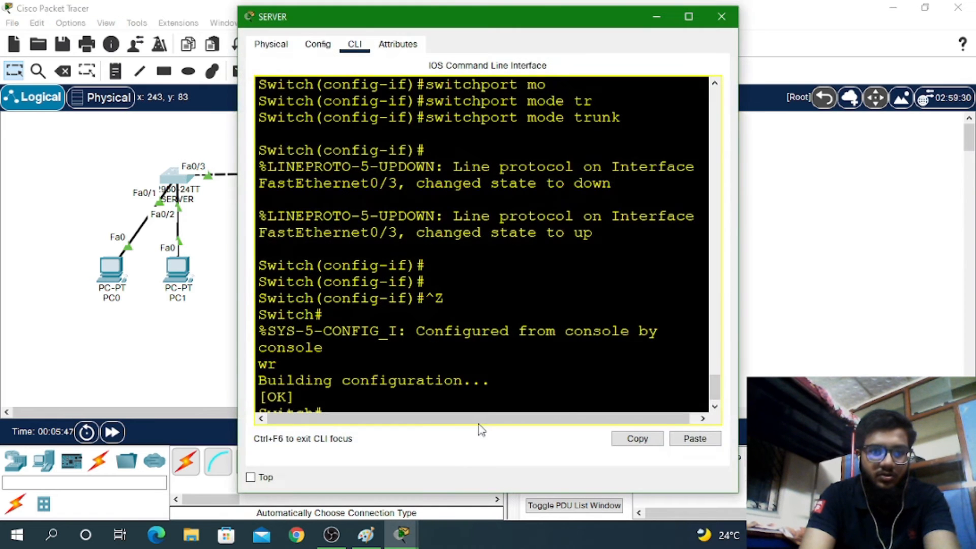
left_click(420, 377)
key("Return")
key("Return")
key("Return")
key("Return")
key("Return")
type("sh")
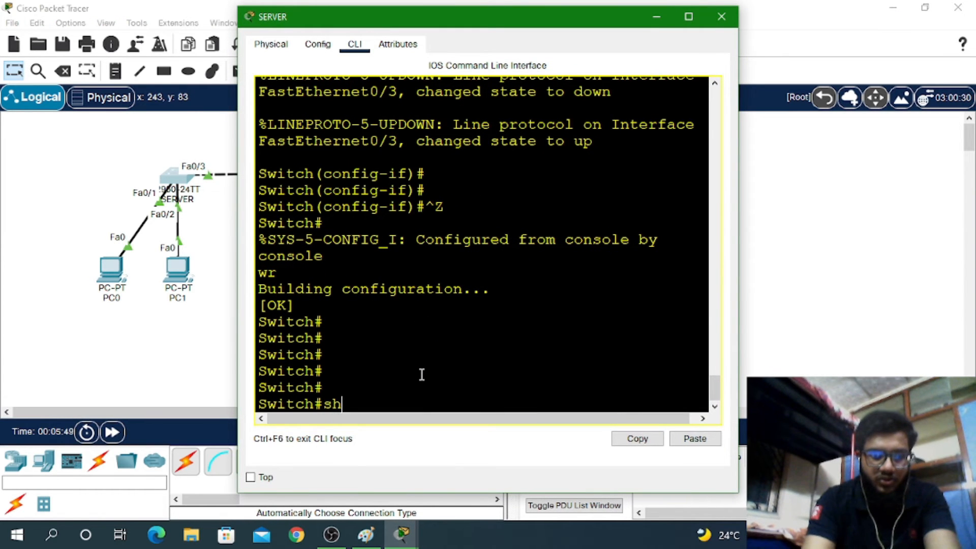
type(" vt")
key("Tab")
type("st")
key("Tab")
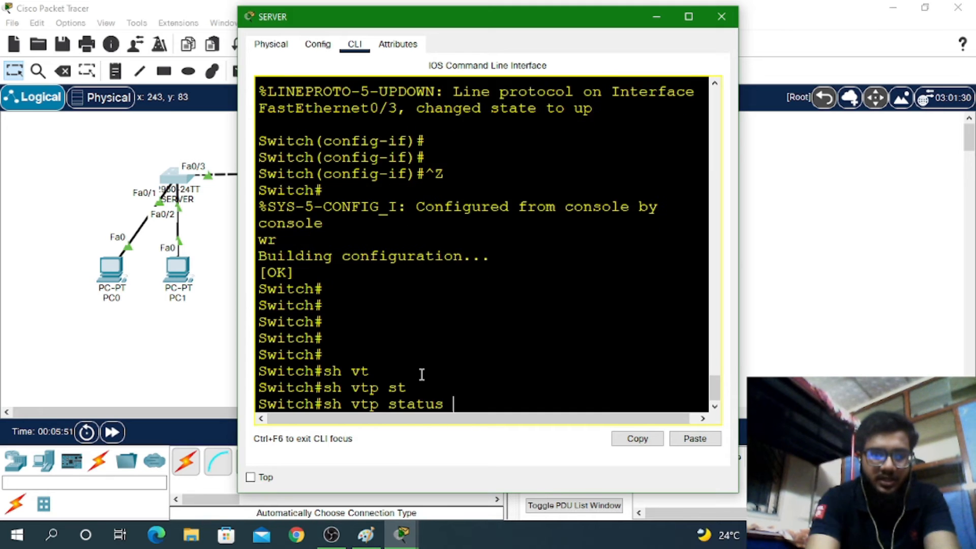
key("Return")
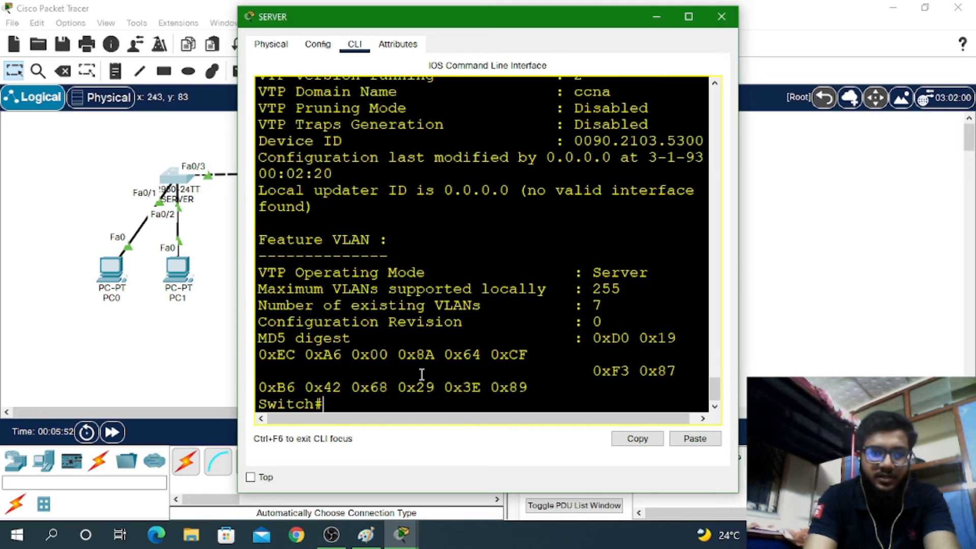
Confirm SERVER's ccna domain and 7 VLANs, then run show vtp password
double_click(617, 309)
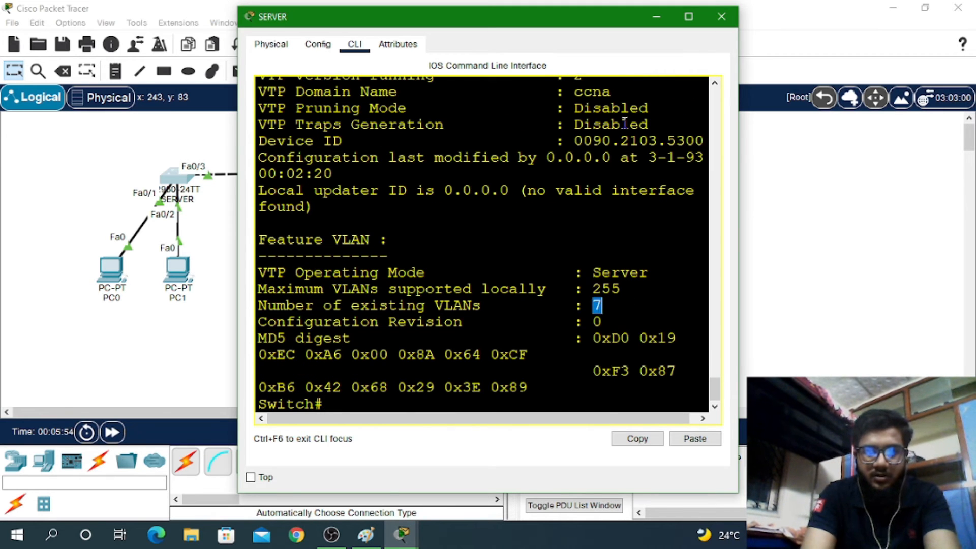
left_click(688, 17)
left_click_drag(337, 195, 343, 264)
left_click(336, 300)
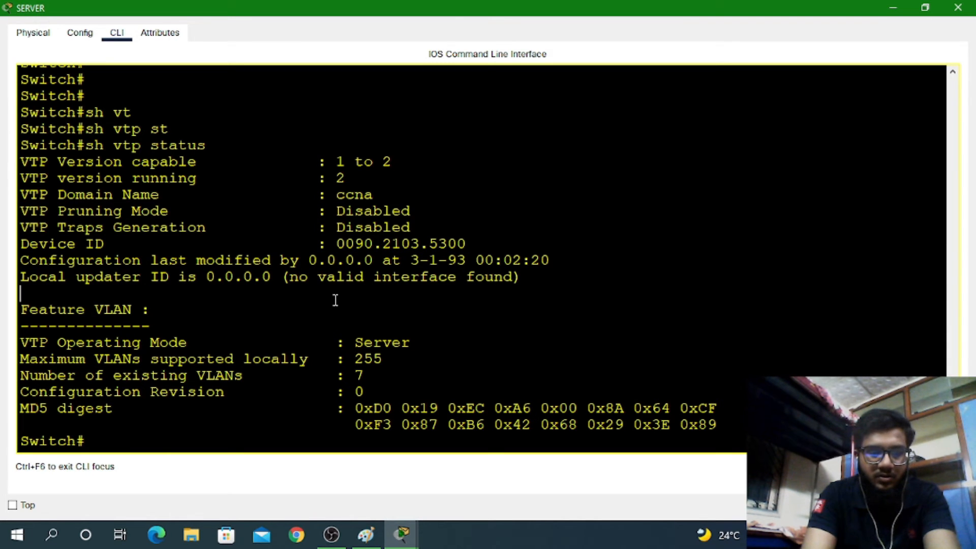
type("sh vt")
key("Tab")
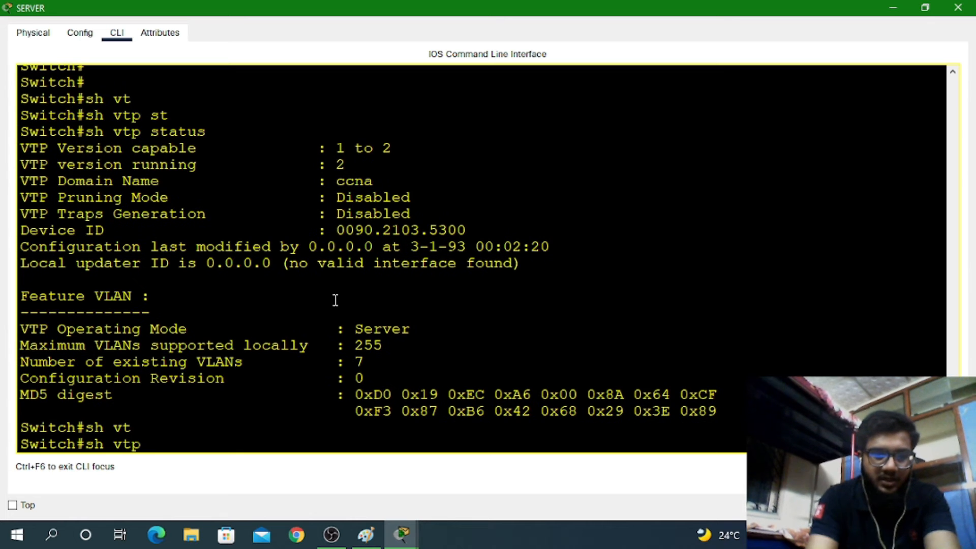
type("pass")
key("Tab")
key("Return")
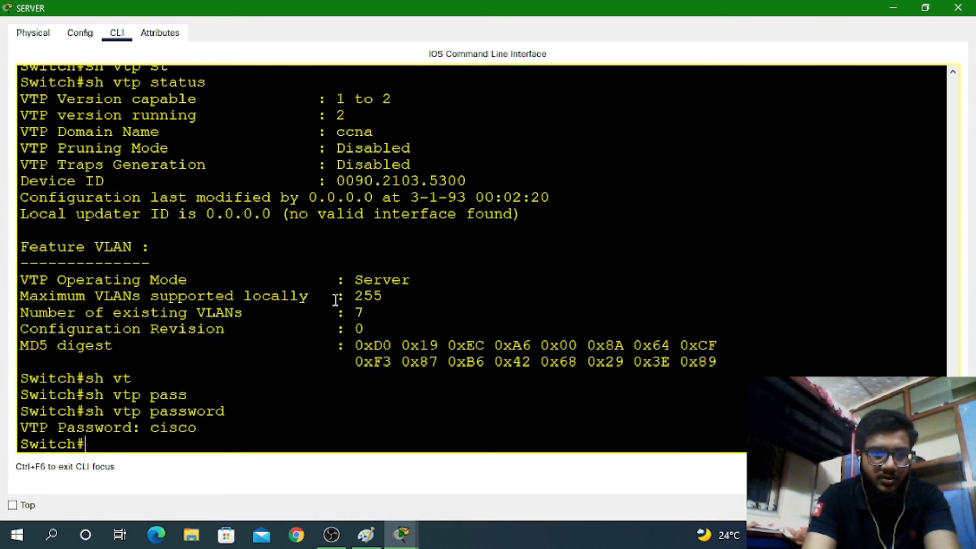
Close SERVER's console and run show vtp status on the CLIENT switch
left_click(958, 7)
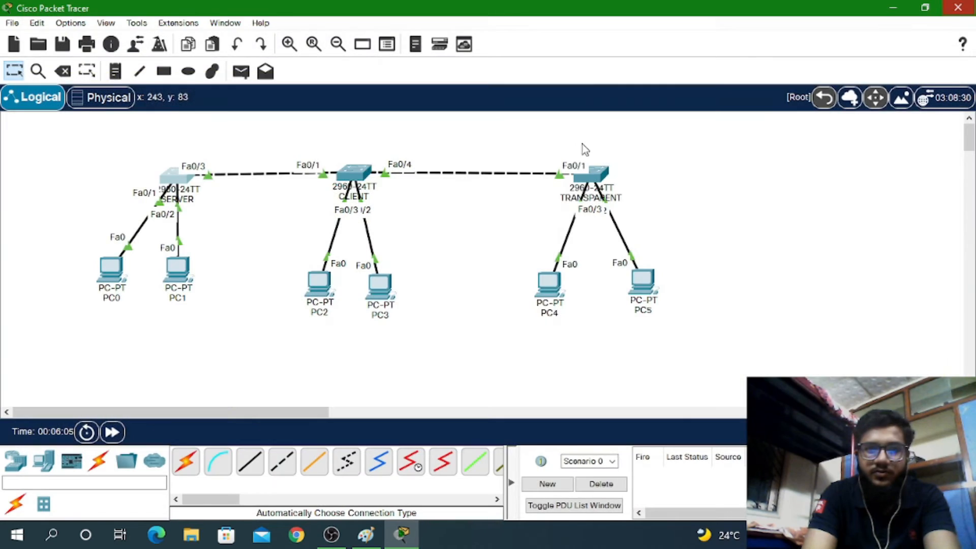
left_click(354, 174)
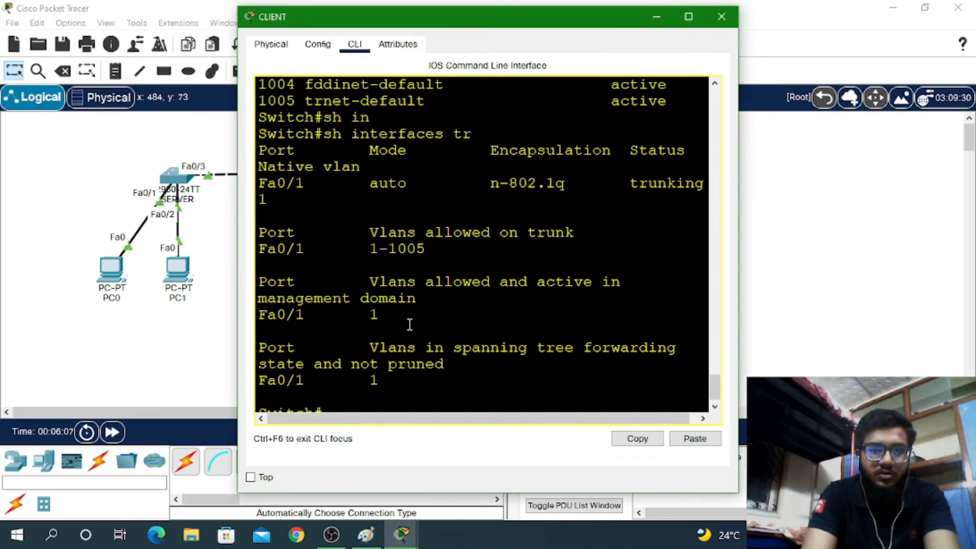
key("Return")
key("Return")
type("sh vt")
key("Tab")
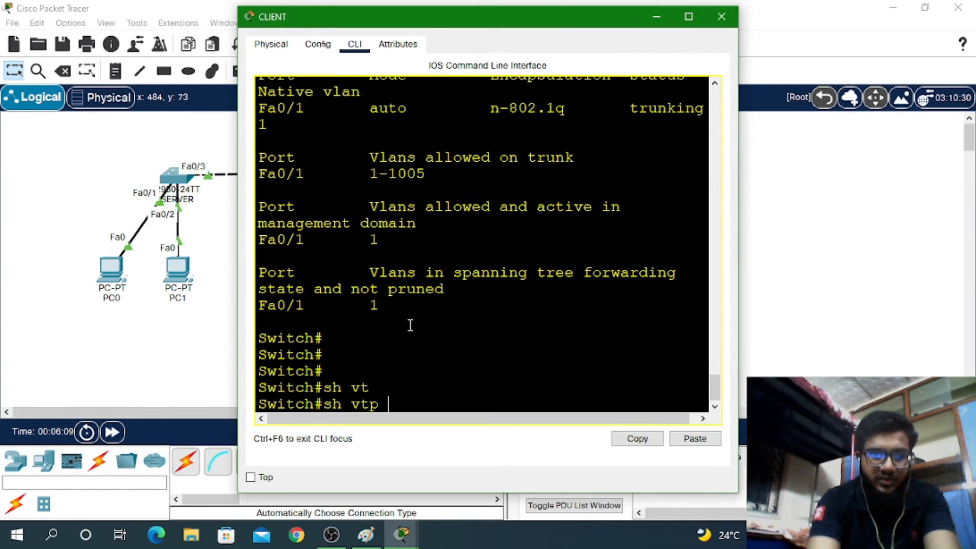
type("str")
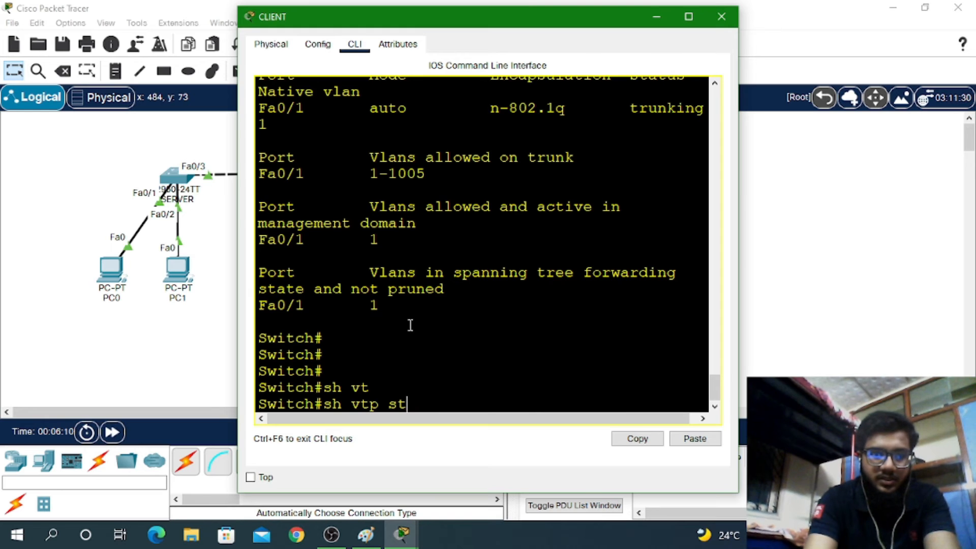
key("Tab")
key("Return")
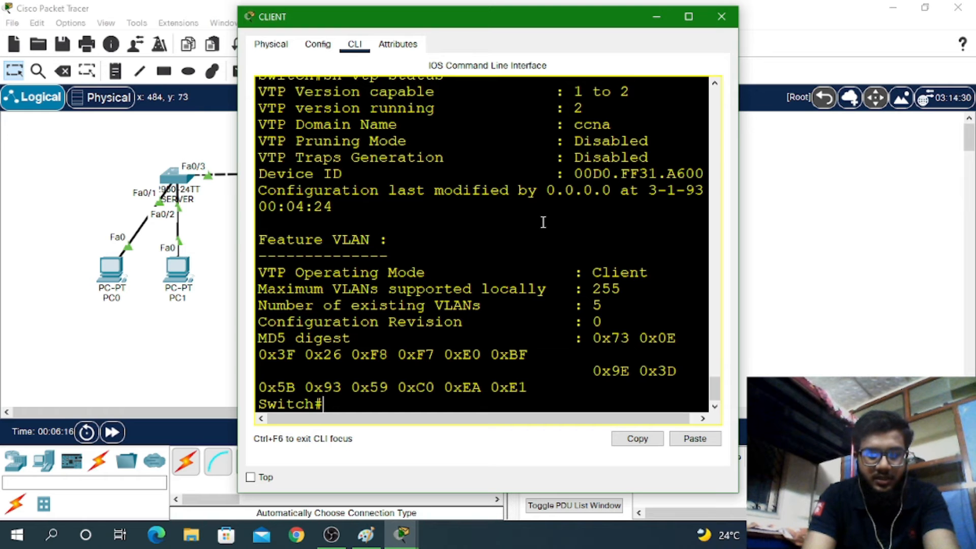
Show CLIENT's VTP password and VLAN brief list (VLANs 1, 1002–1005), then close its console
type("sh vt")
key("Tab")
type("pass")
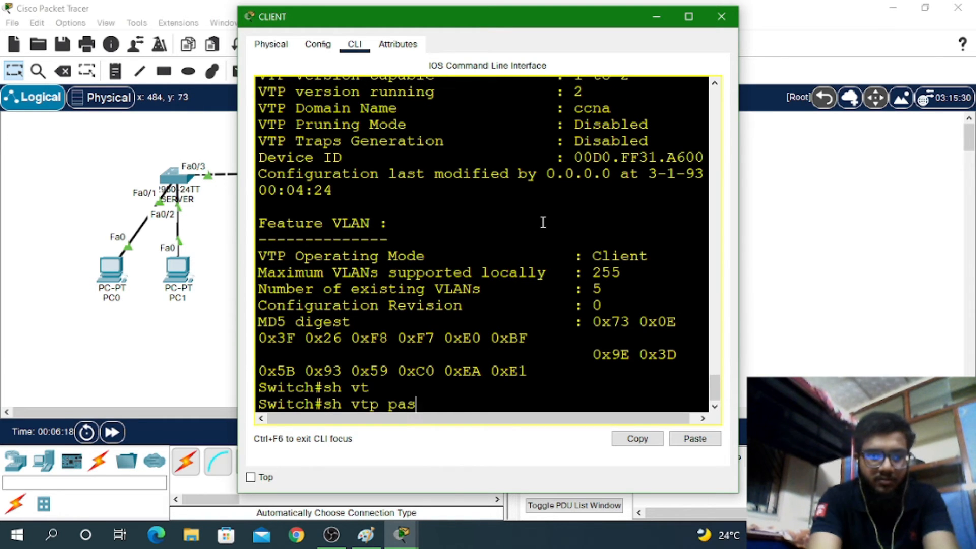
key("Tab")
key("Return")
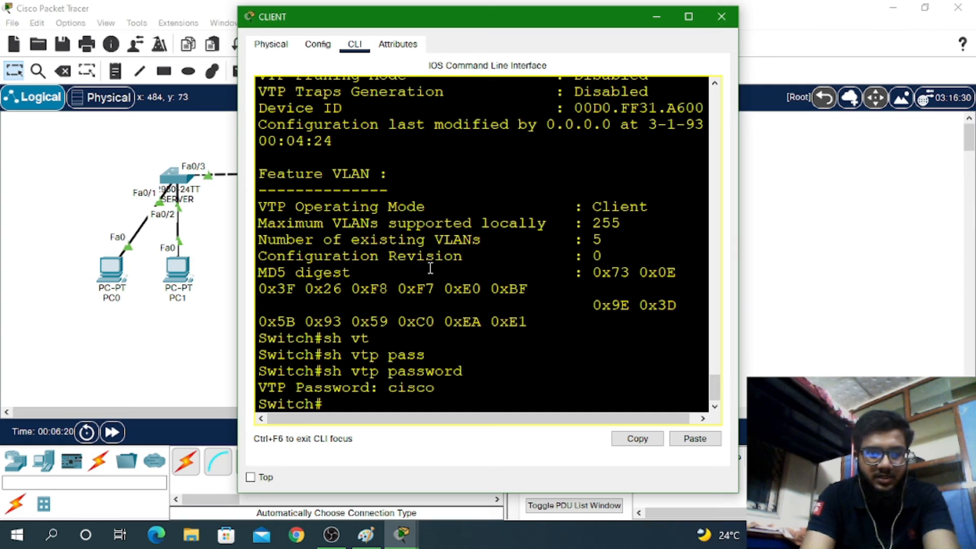
type("sh v")
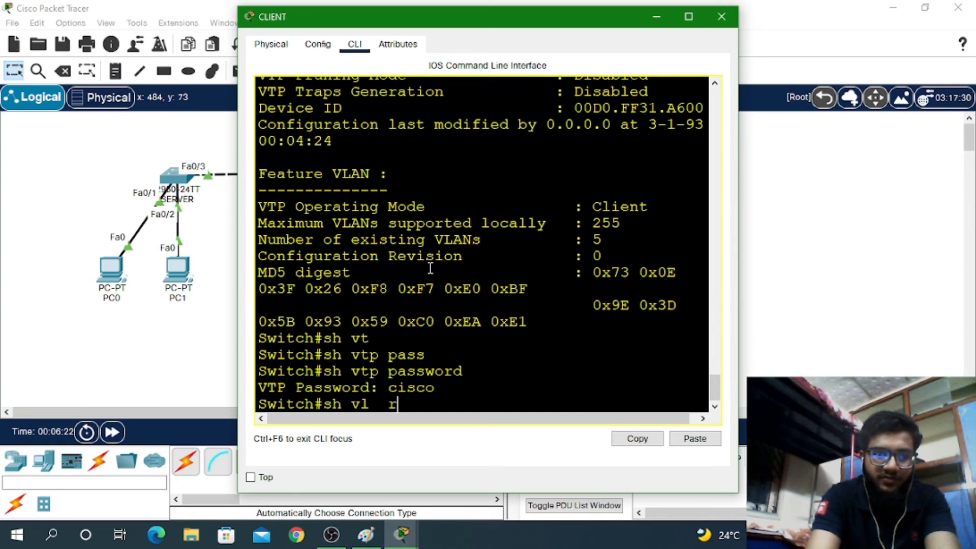
type("l b")
key("Return")
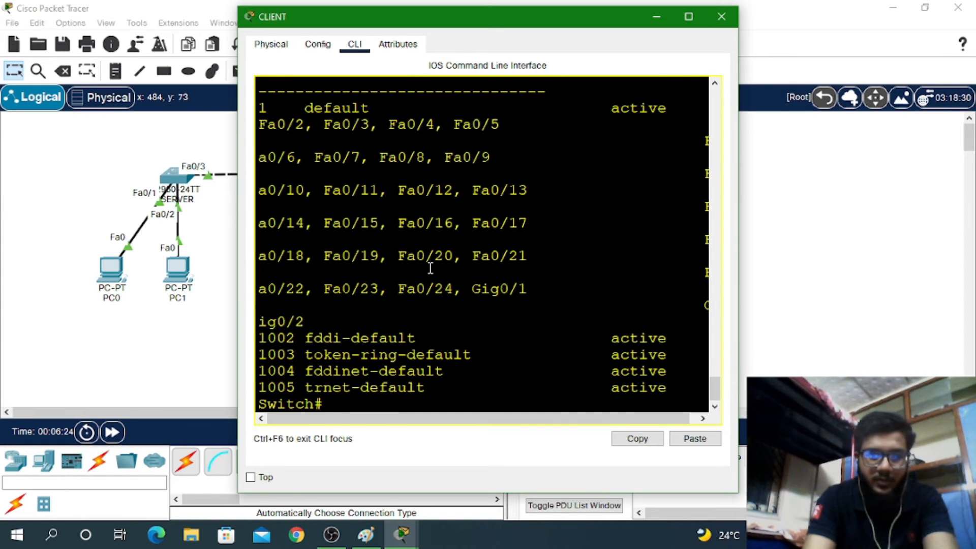
left_click(690, 17)
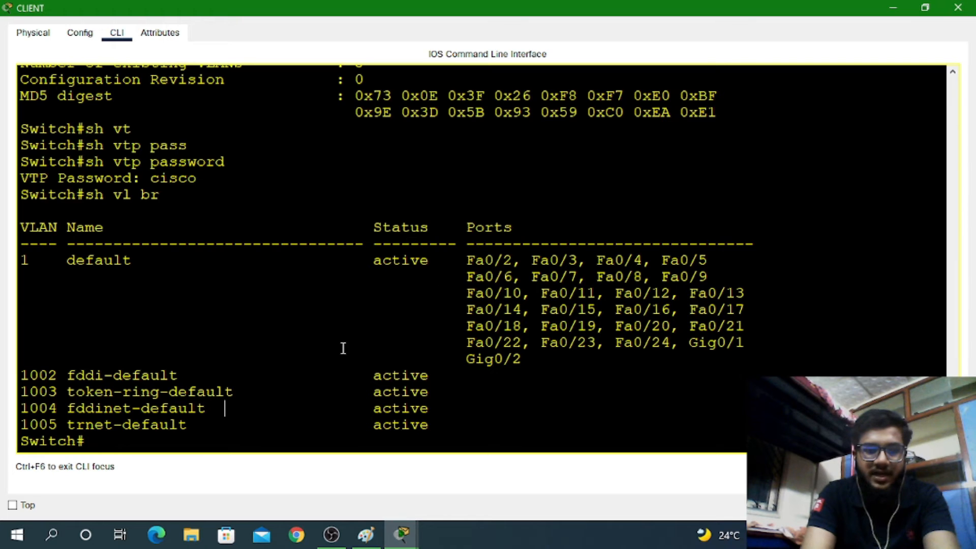
left_click(958, 7)
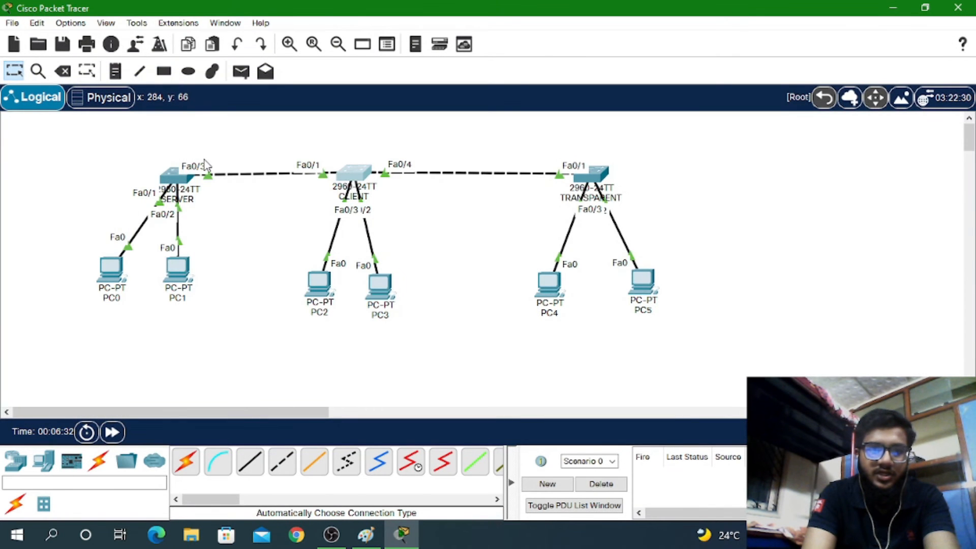
Run 'show interfaces trunk' on SERVER, showing Fa0/3 forwarding VLANs 1, 10 and 20
left_click(175, 177)
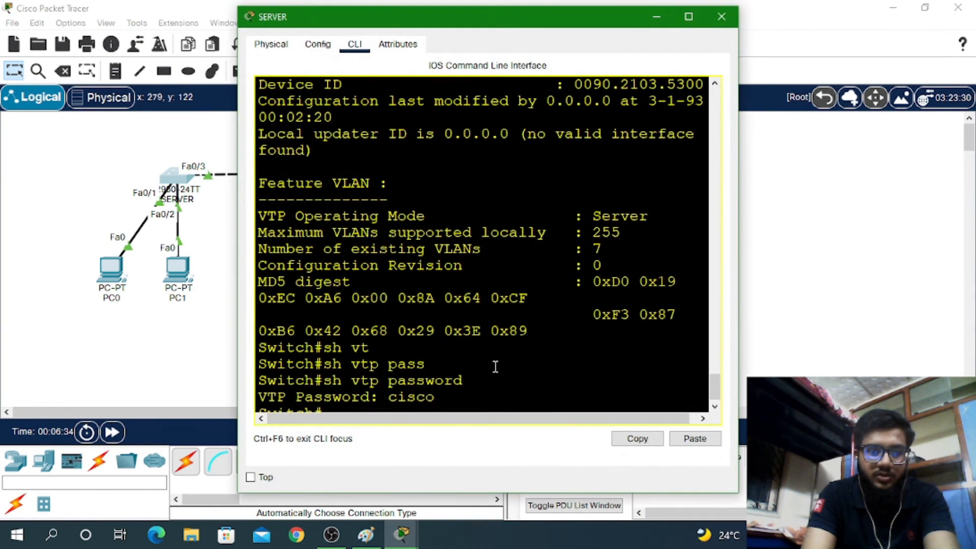
key("Return")
key("Return")
key("Return")
key("Return")
key("Return")
key("Return")
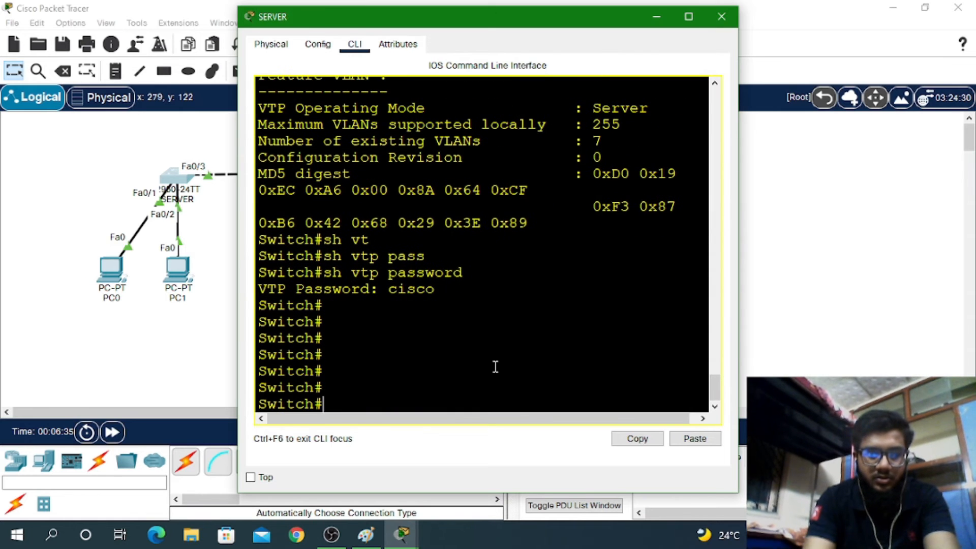
type("sh vt")
key("Tab")
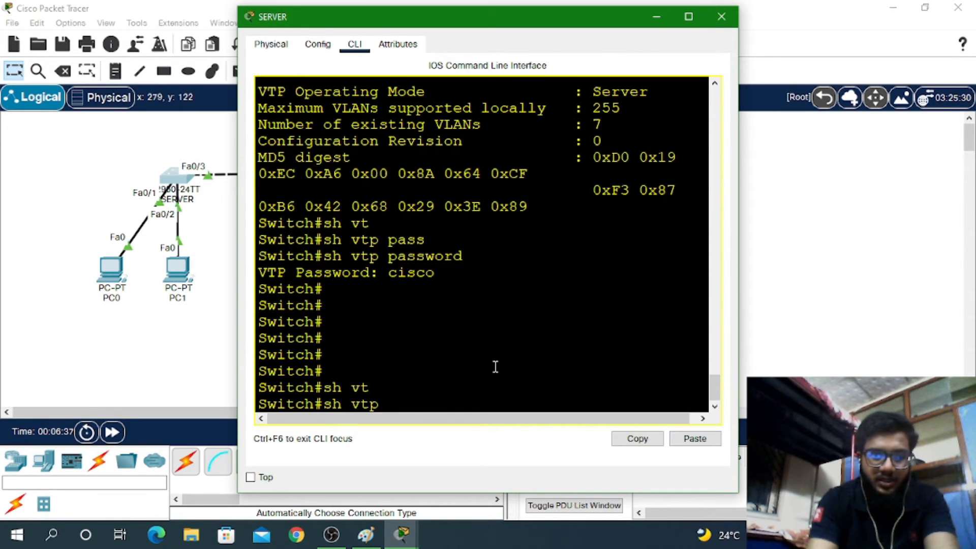
key("BackSpace")
key("BackSpace")
type("in")
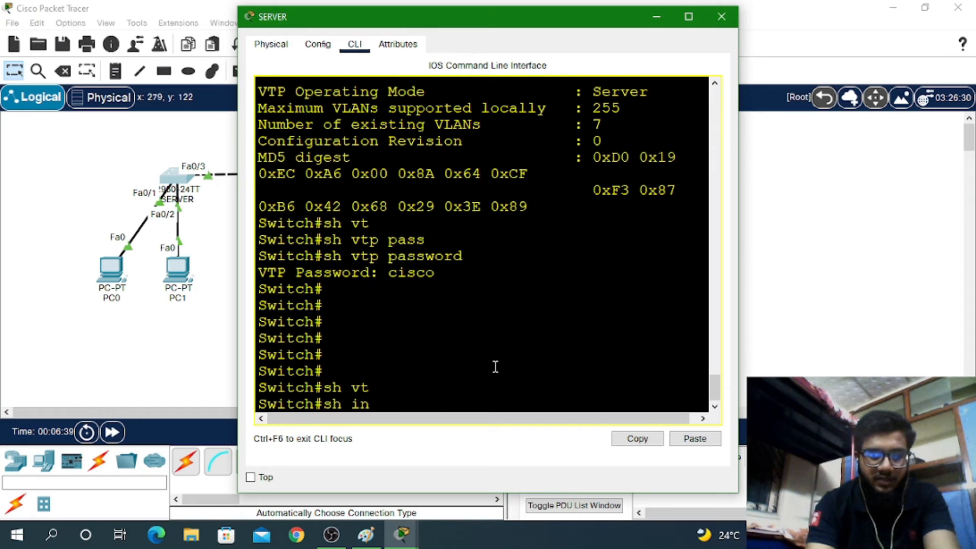
key("Tab")
type("tr")
key("Tab")
key("Return")
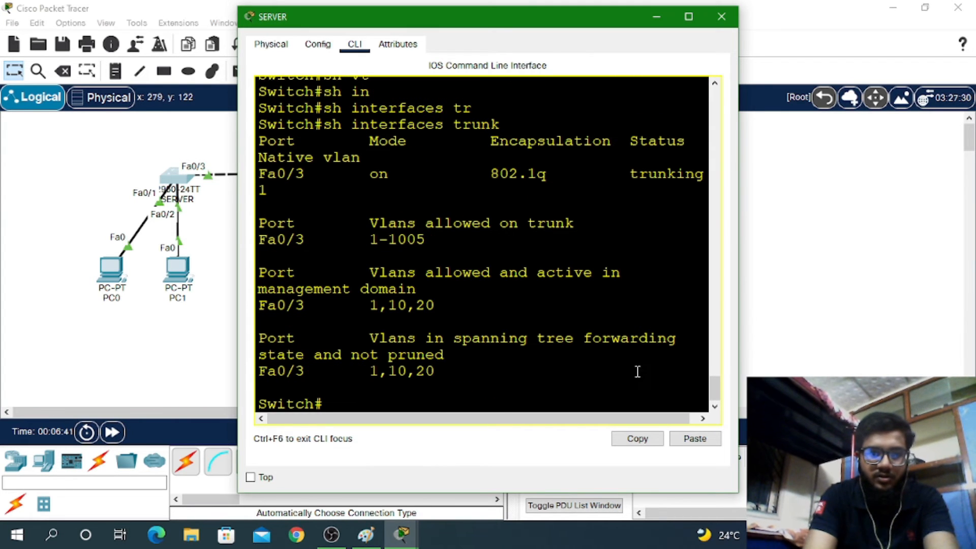
left_click_drag(390, 371, 436, 372)
left_click_drag(388, 307, 436, 306)
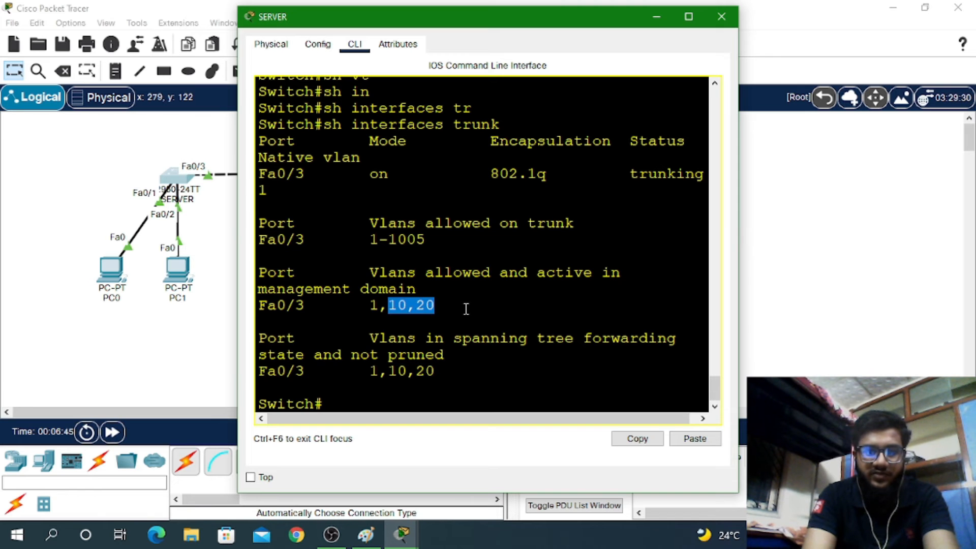
Run 'show interfaces trunk' on CLIENT, where Fa0/1 forwards only VLAN 1, then bring SERVER forward
left_click(730, 18)
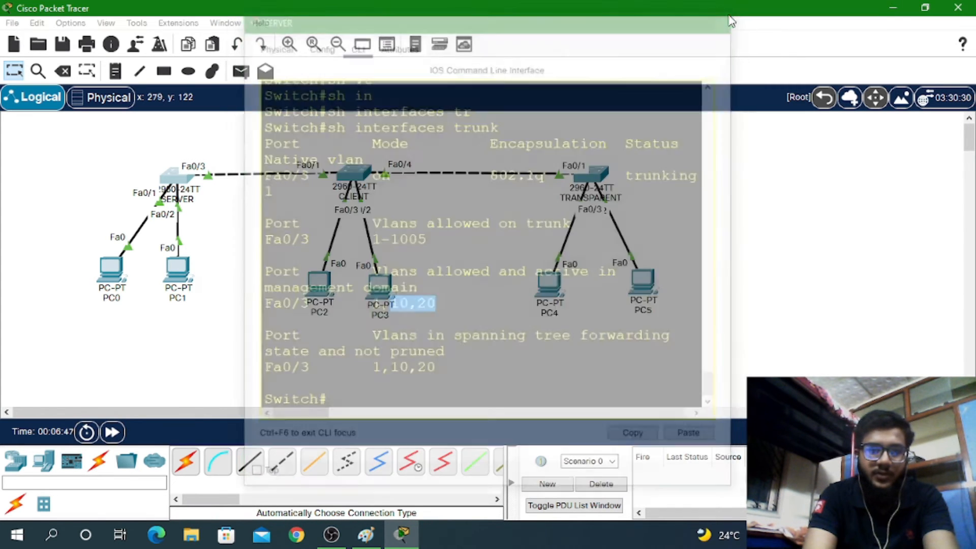
left_click(361, 176)
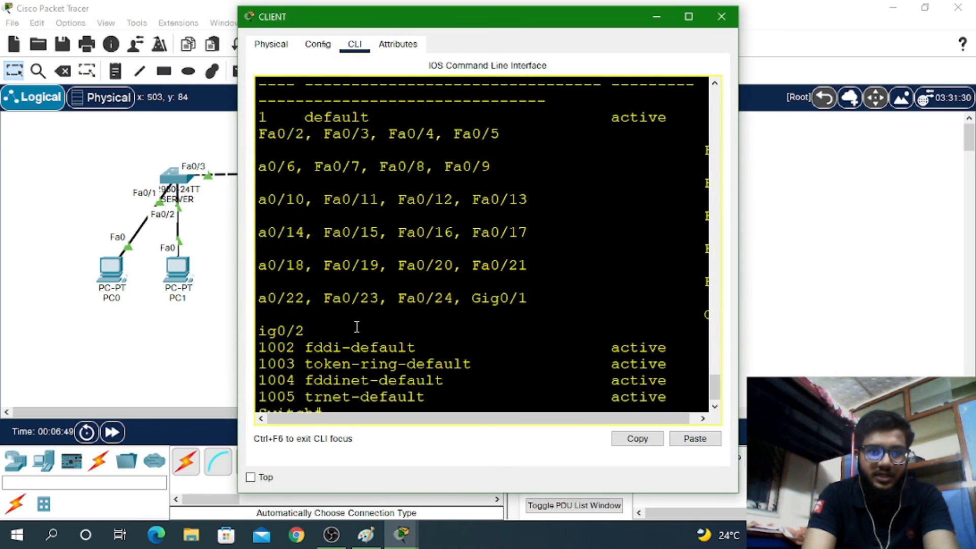
key("Return")
key("Return")
key("Return")
type("sj")
key("BackSpace")
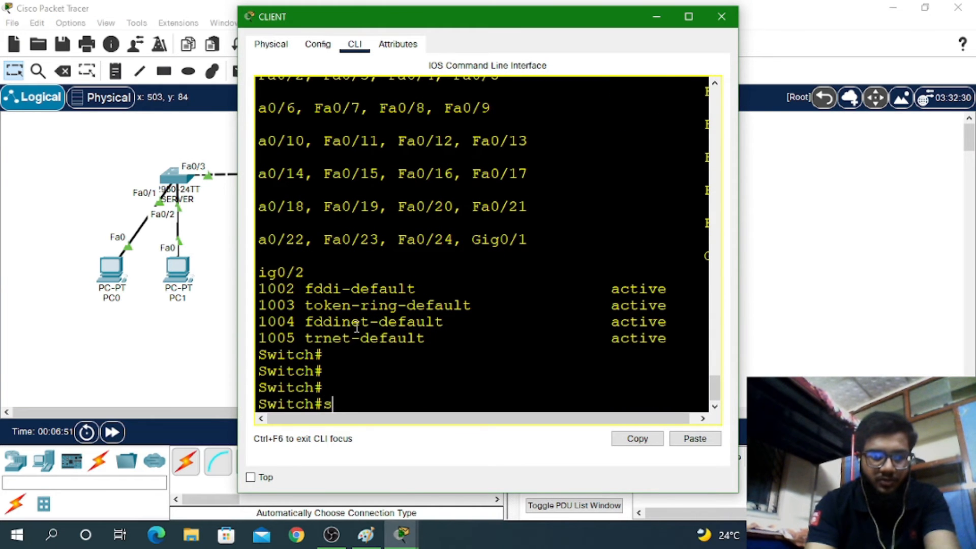
type("h o")
key("BackSpace")
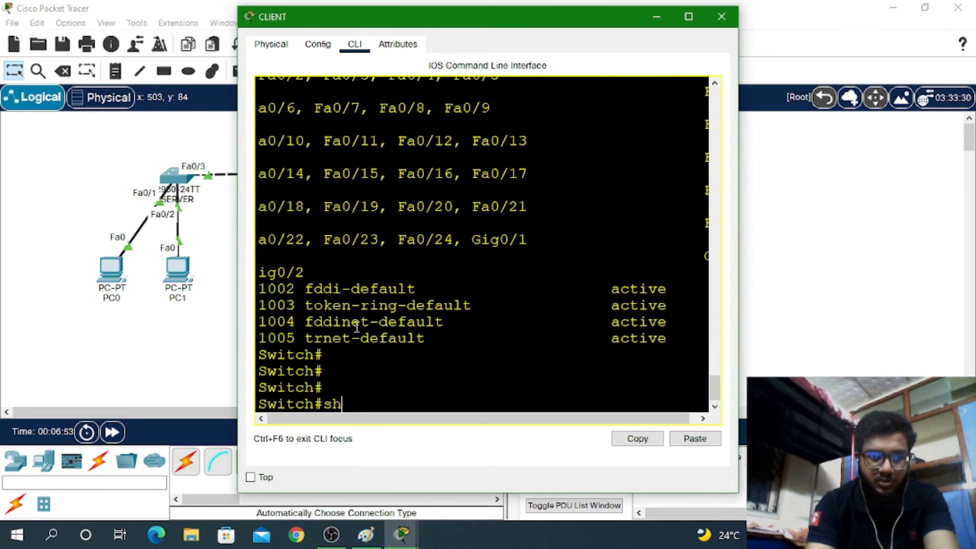
type("on")
key("BackSpace")
key("BackSpace")
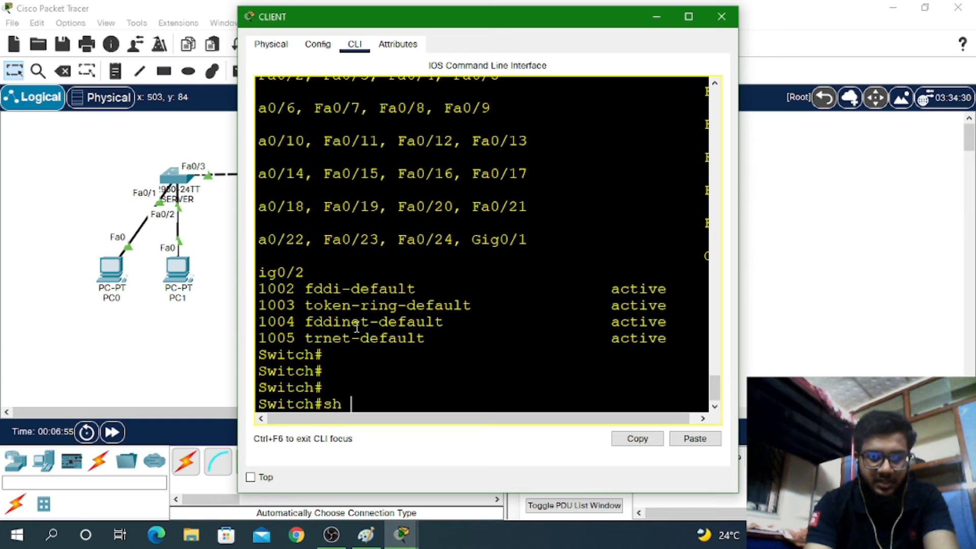
type("int")
key("Tab")
type("tr")
key("Tab")
key("Return")
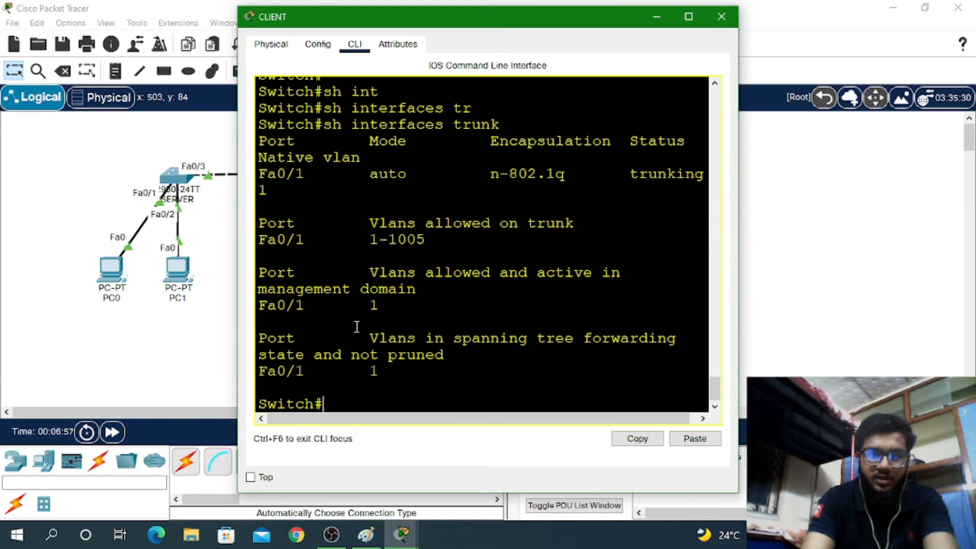
double_click(374, 371)
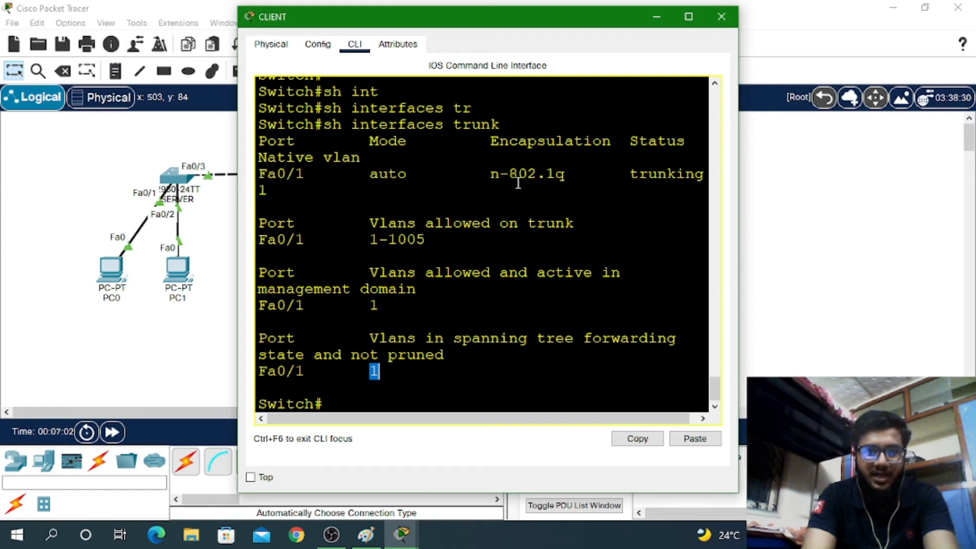
left_click(175, 178)
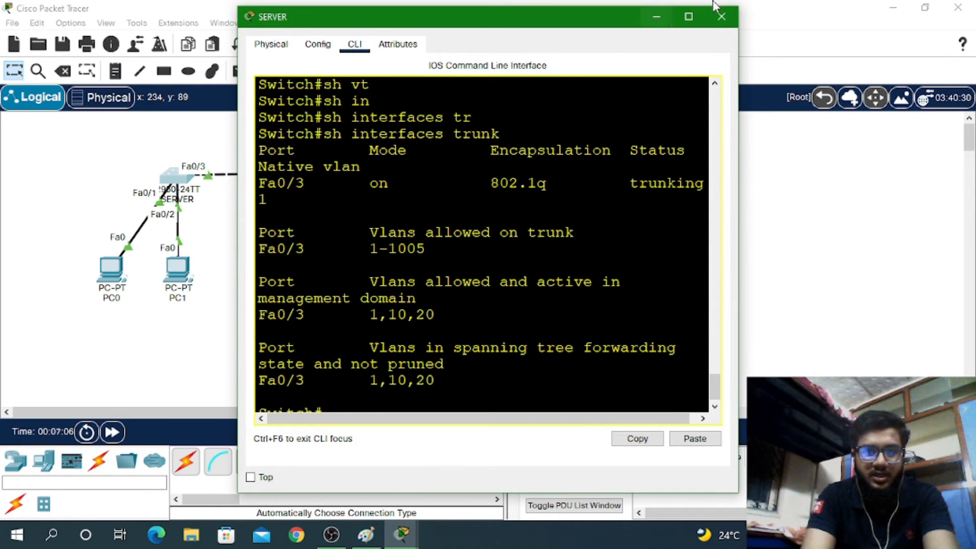
Reopen the CLIENT console and rerun 'show interfaces trunk'
left_click(734, 21)
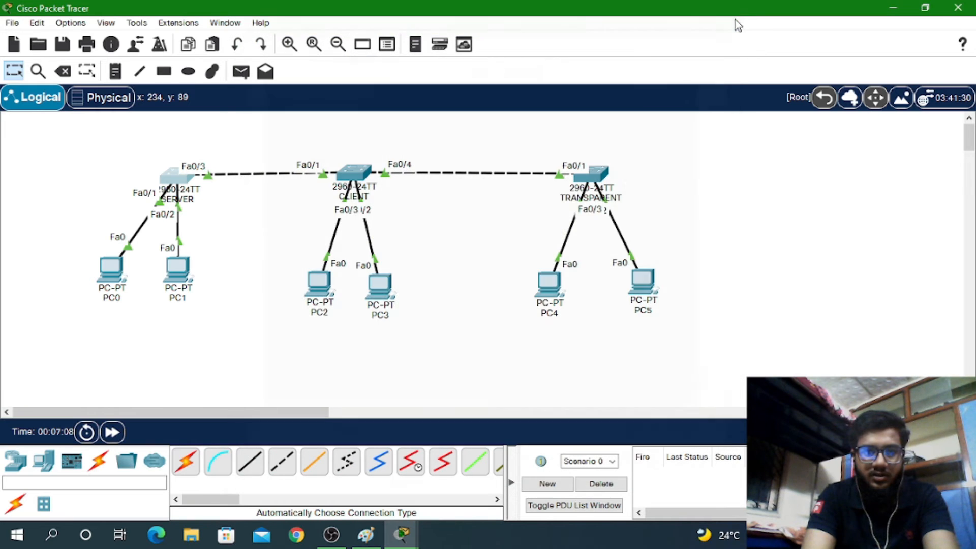
left_click(341, 173)
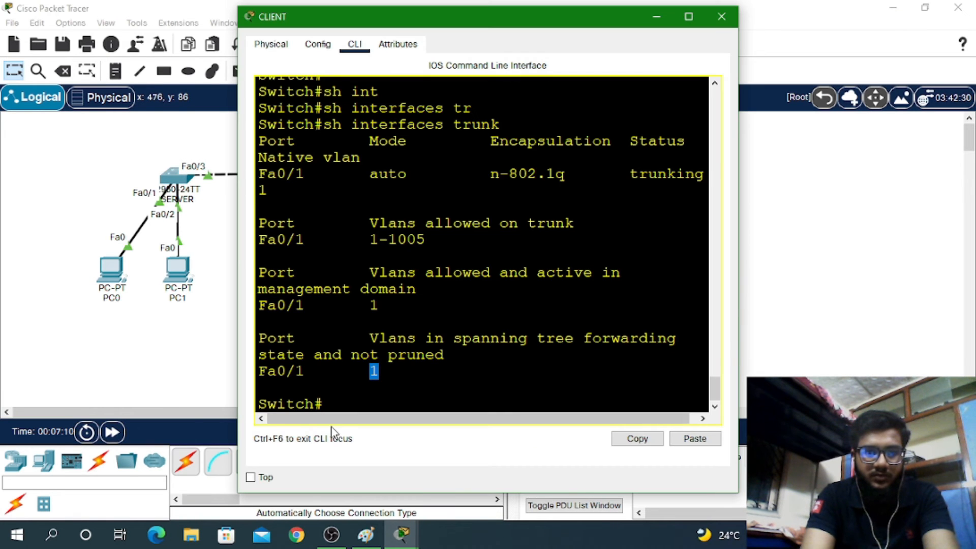
type("sh")
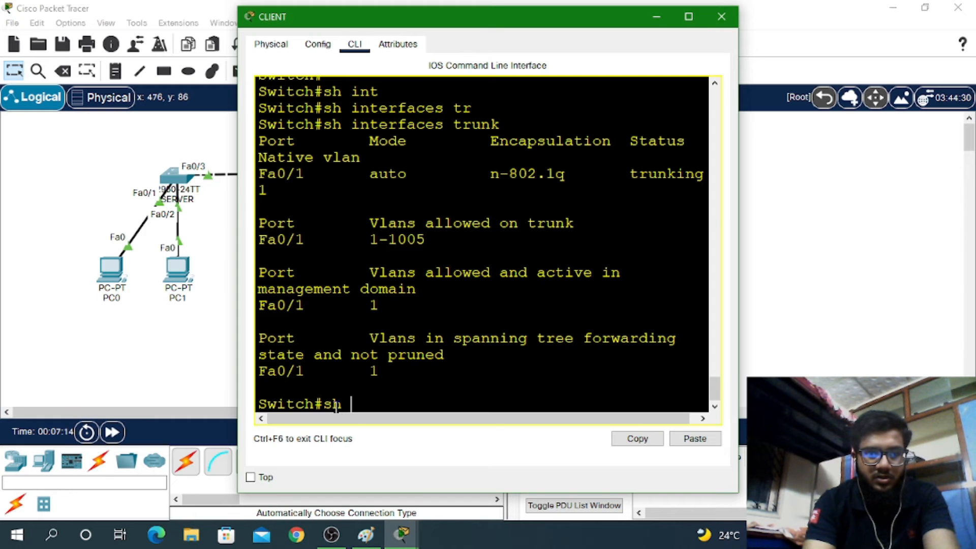
type(" int")
key("Tab")
type("t")
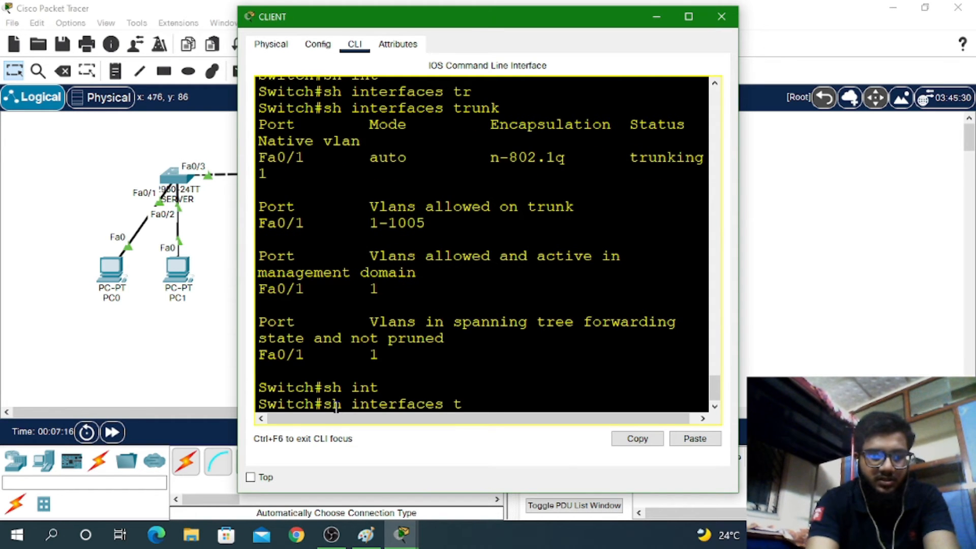
type("r")
key("Tab")
key("Return")
Set CLIENT port Fa0/1 to 'switchport mode trunk' and save the configuration with wr
type("conf t")
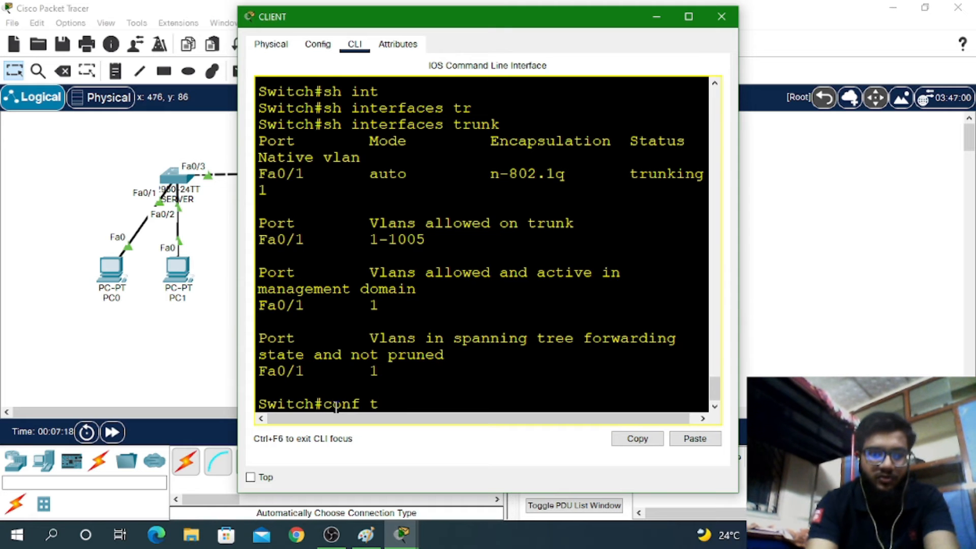
key("Return")
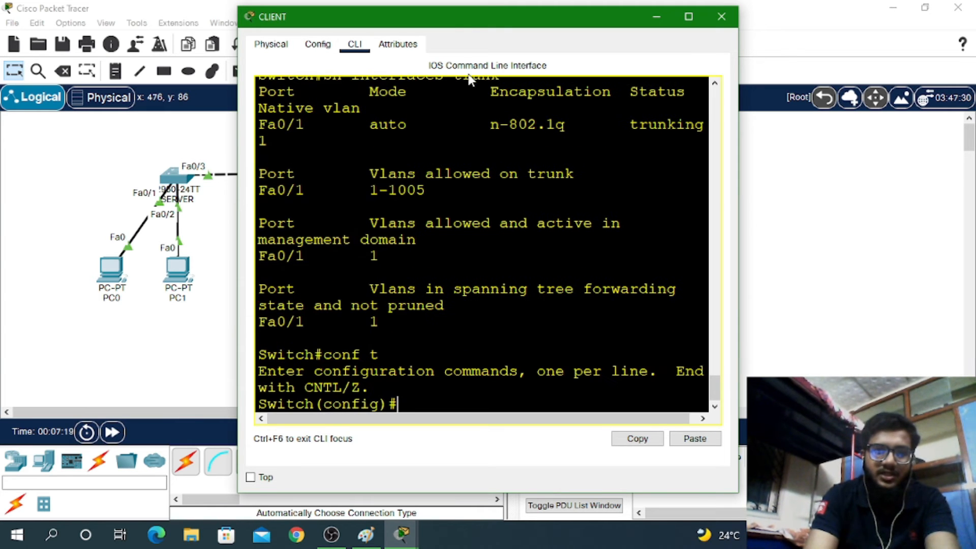
left_click_drag(465, 24, 645, 18)
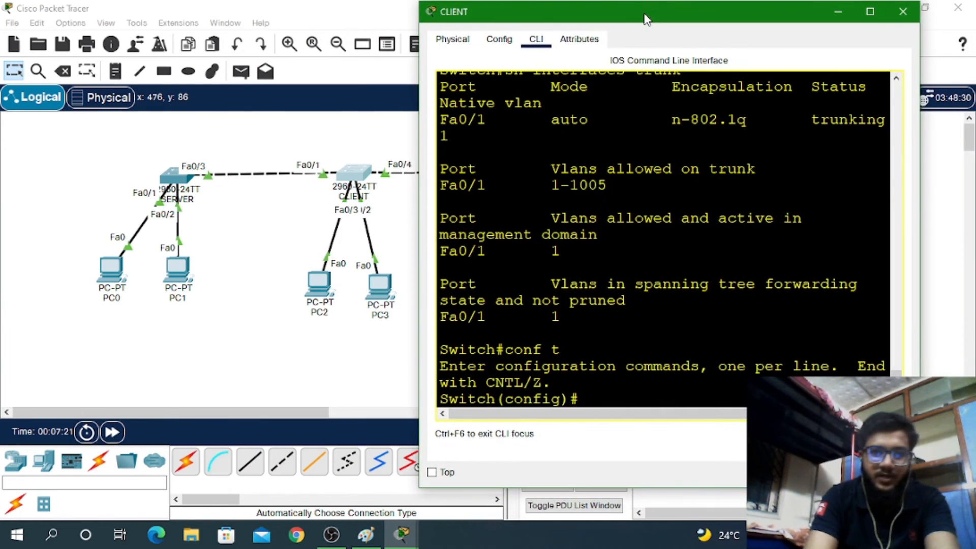
type("int fa")
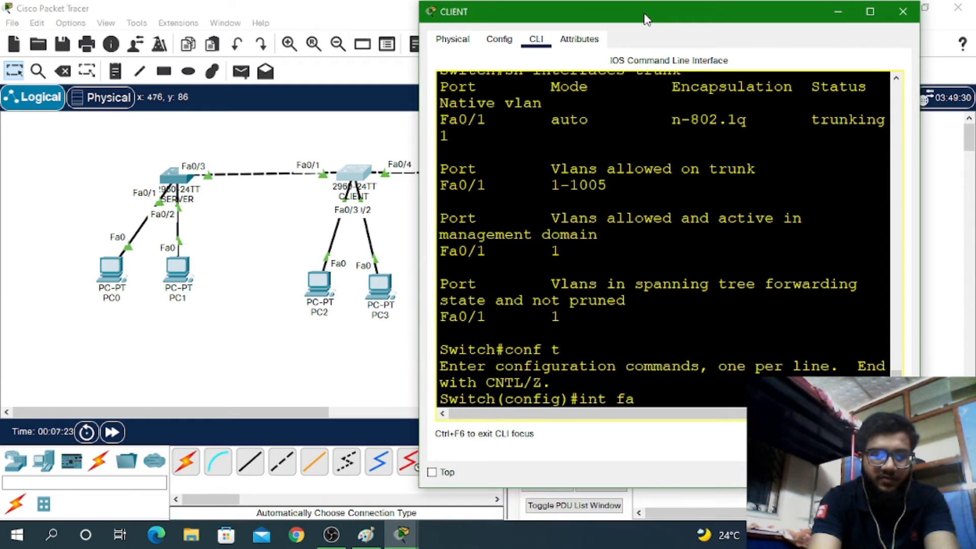
type("0/1")
key("Return")
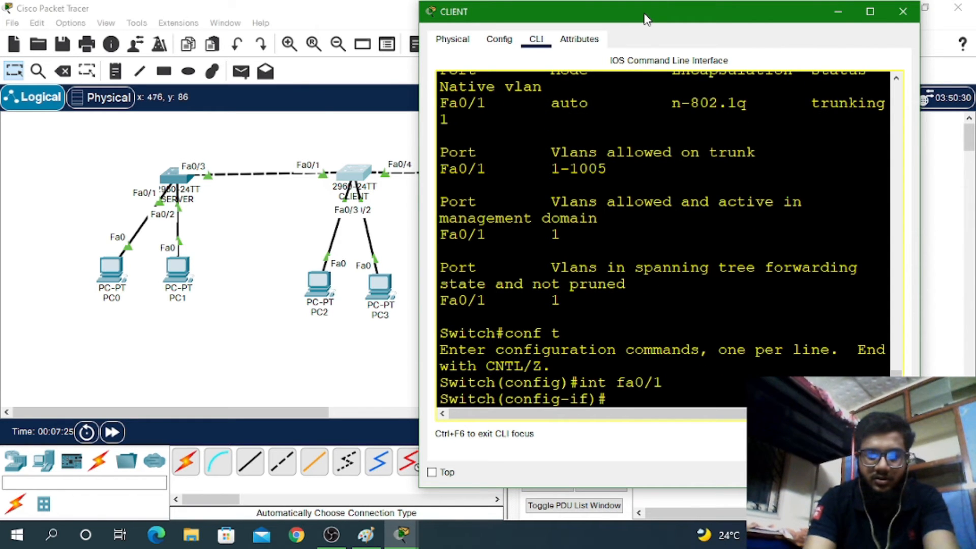
type("sw mo")
key("Tab")
type("de tr")
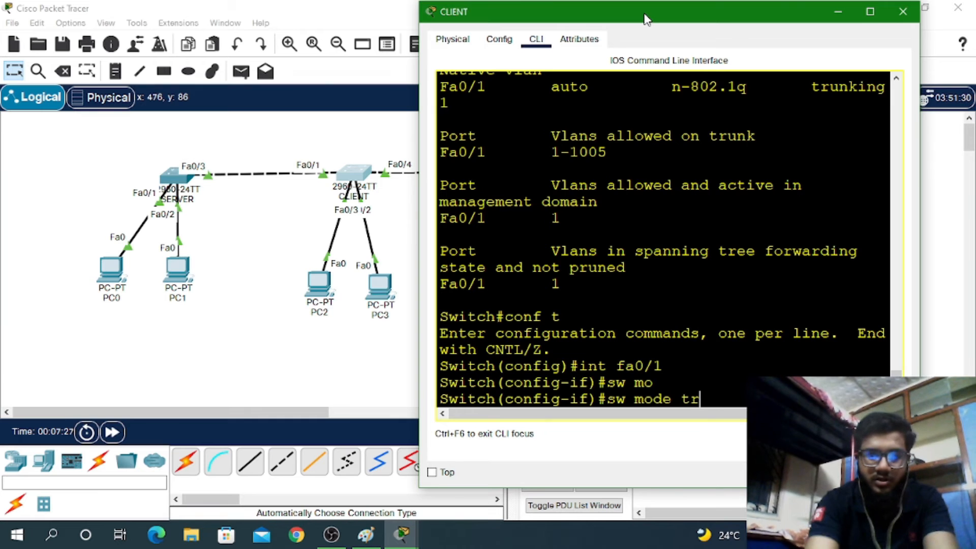
key("Return")
key("Return")
key("Return")
key("Return")
key("Return")
key("Return")
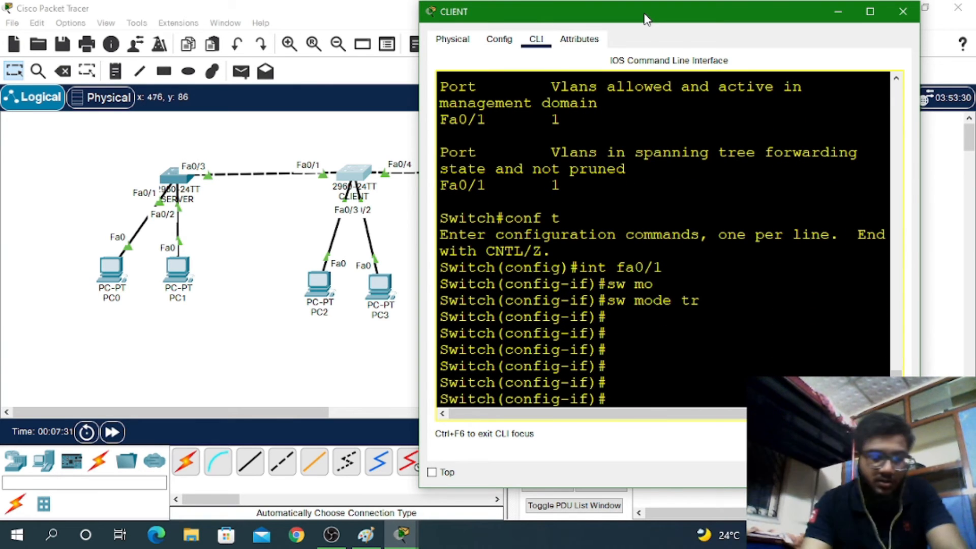
key("ctrl+z")
type("wr")
key("Return")
key("Return")
key("Return")
key("Return")
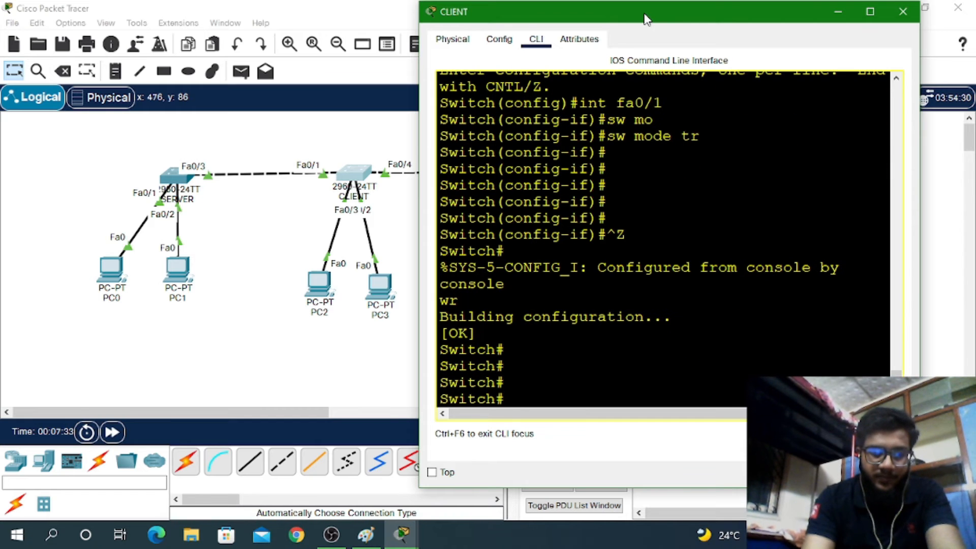
Show CLIENT's VTP status: domain ccna, Client mode, 5 existing VLANs, revision 0
type("sh vtp")
key("Tab")
type("st")
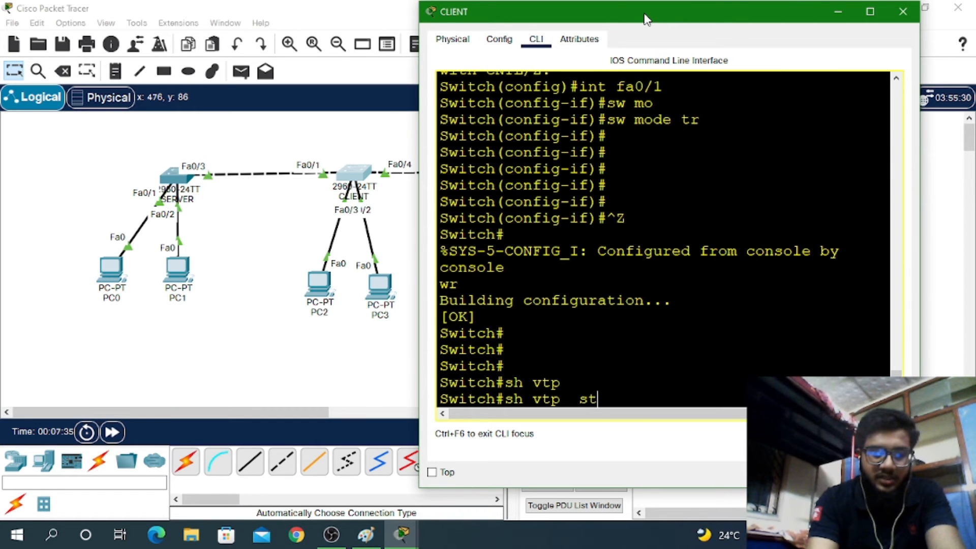
key("Tab")
key("Return")
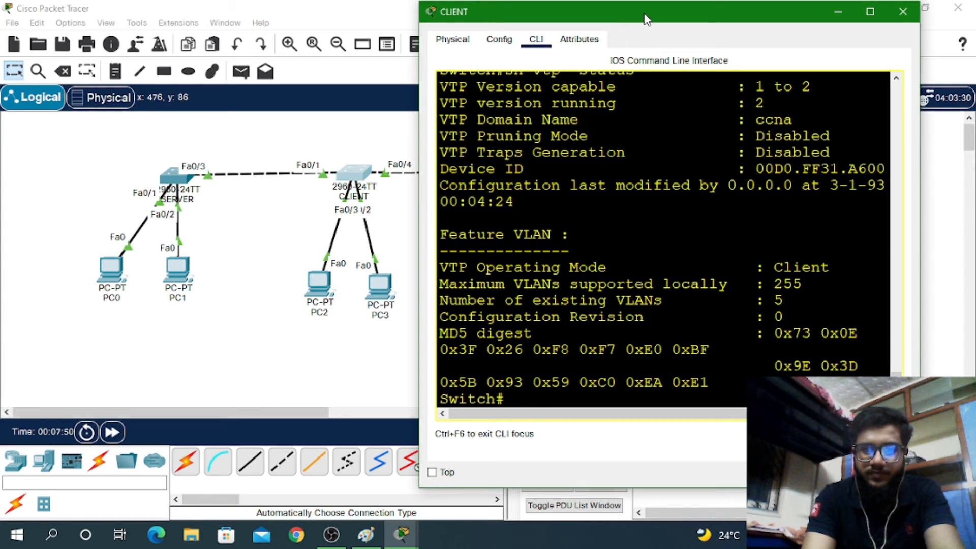
View SERVER's console full-screen to read Fa0/3 trunking VLANs 1, 10, 20, then close it
left_click(164, 184)
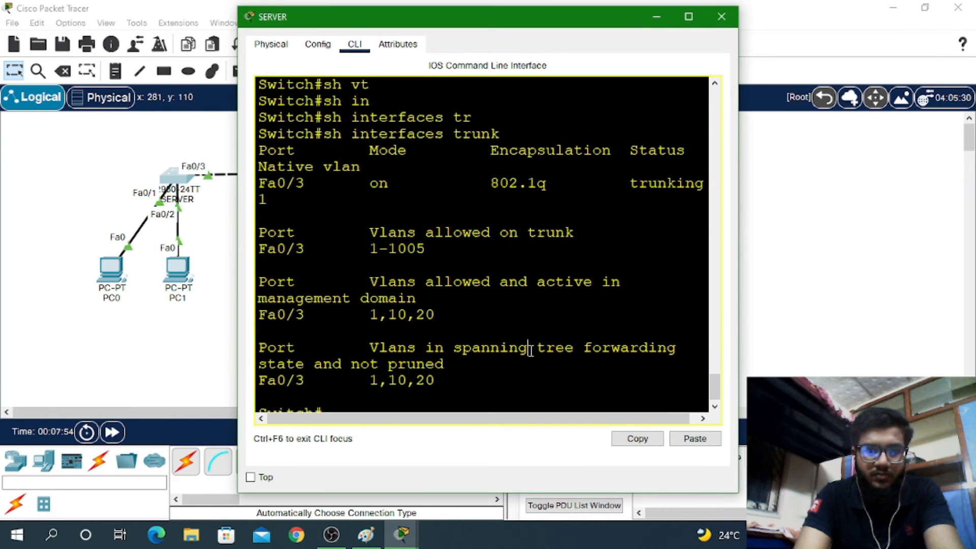
left_click(686, 15)
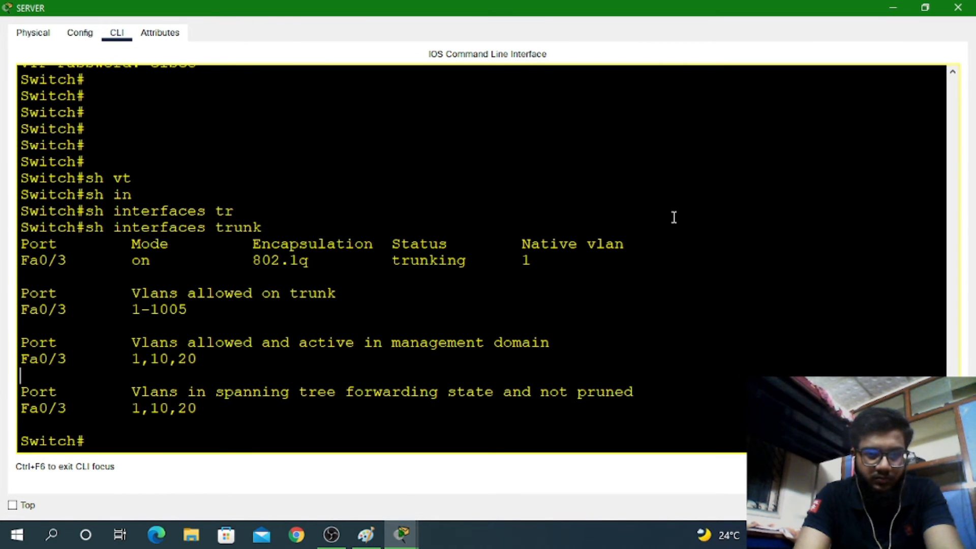
left_click(957, 8)
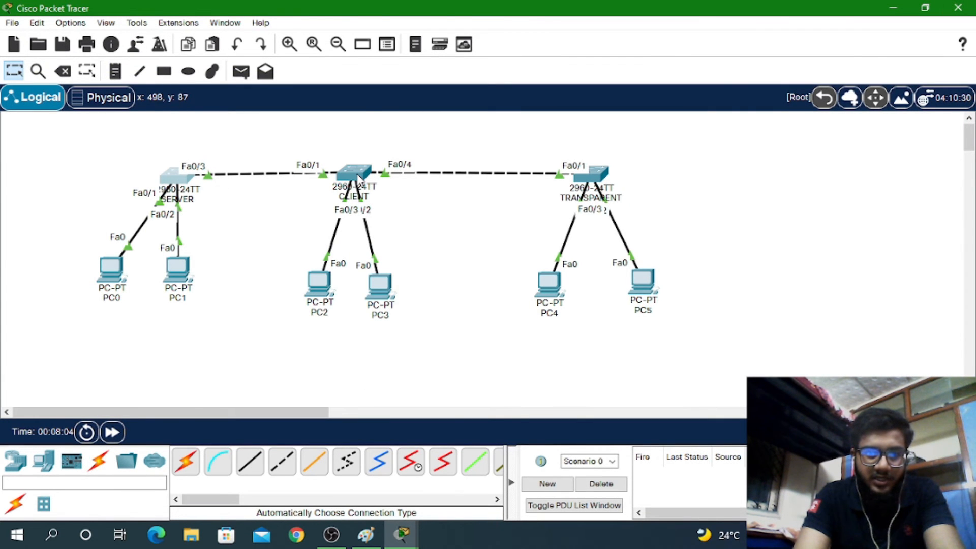
Run 'sh vl br' on SERVER and enlarge the console to read HR (10) and SALES (20) active
mouse_move(358, 177)
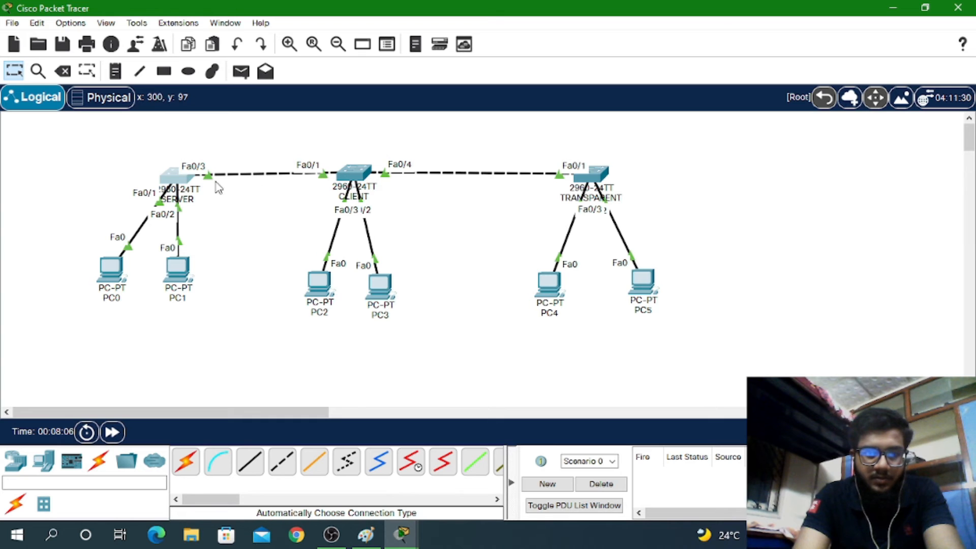
mouse_move(177, 185)
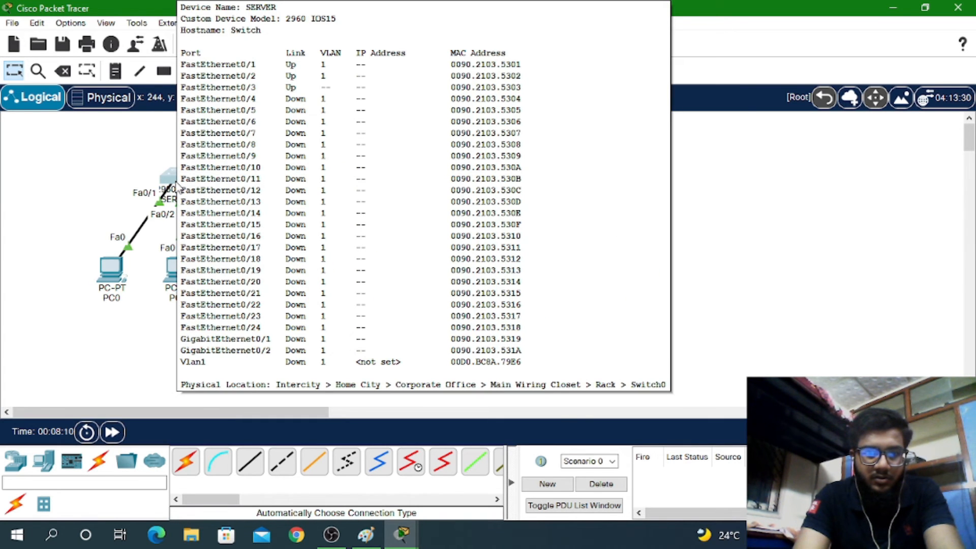
left_click(176, 184)
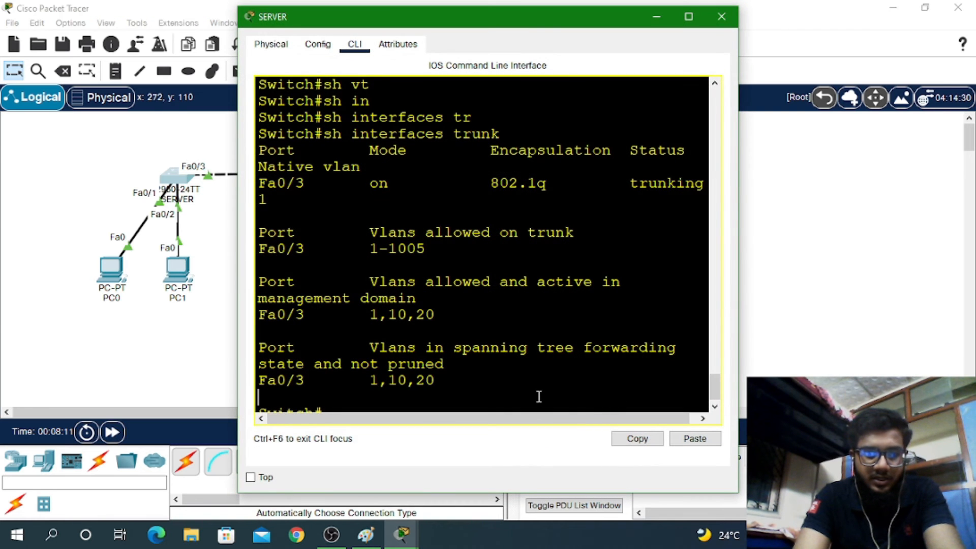
type("sh vl")
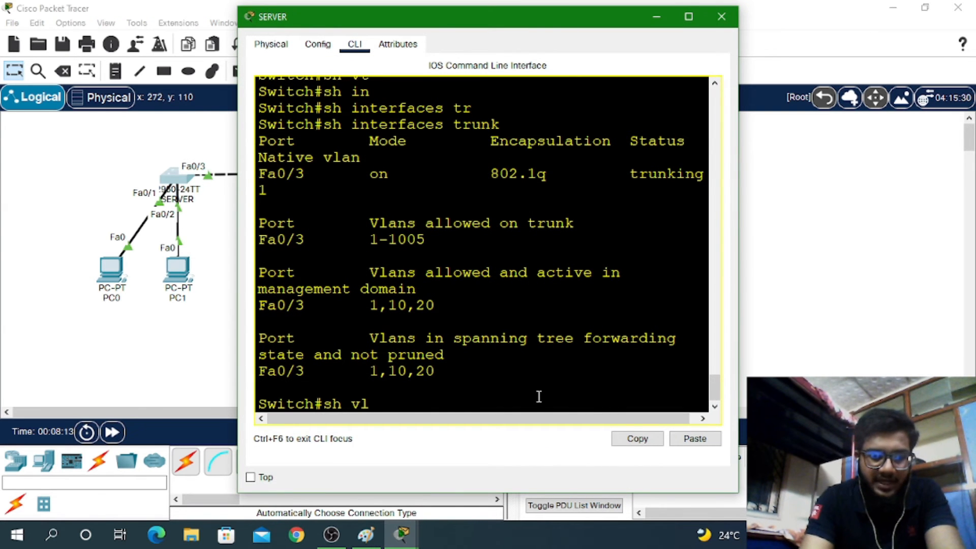
type(" br")
key("Return")
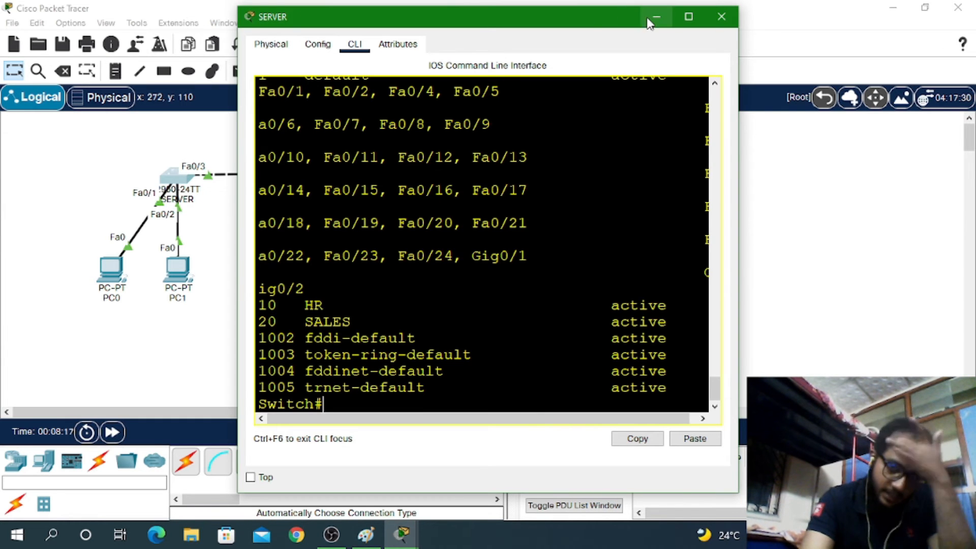
left_click(688, 17)
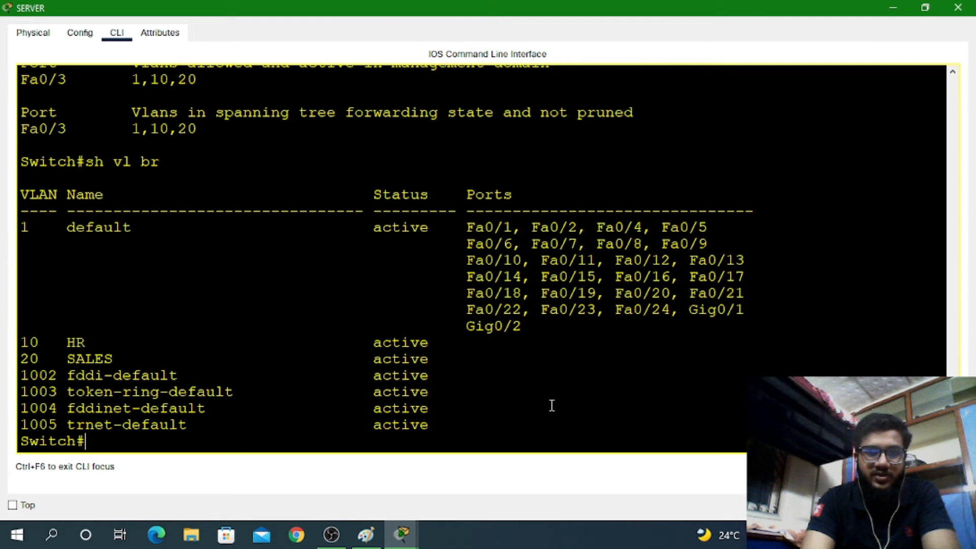
Open CLIENT's console full-screen and rerun the previous VTP status command
left_click(958, 7)
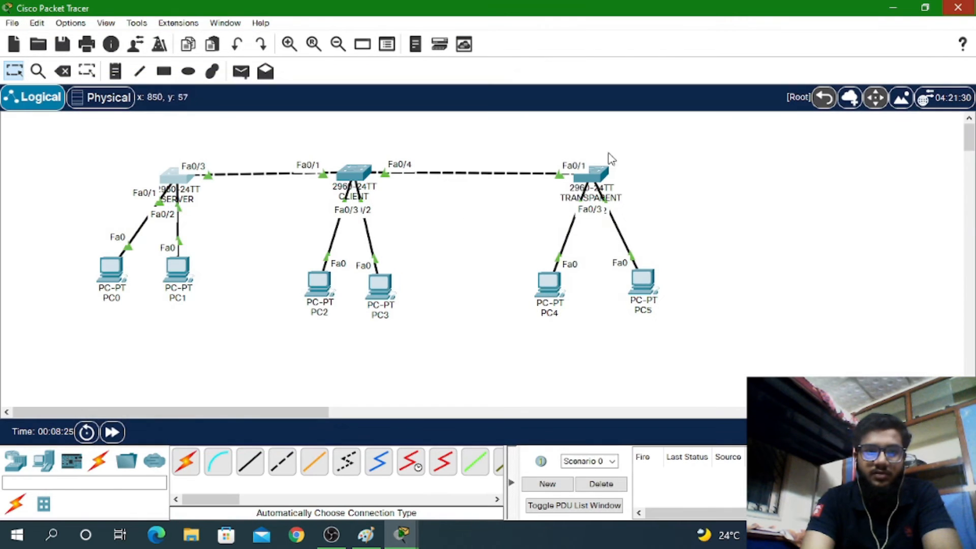
left_click(340, 172)
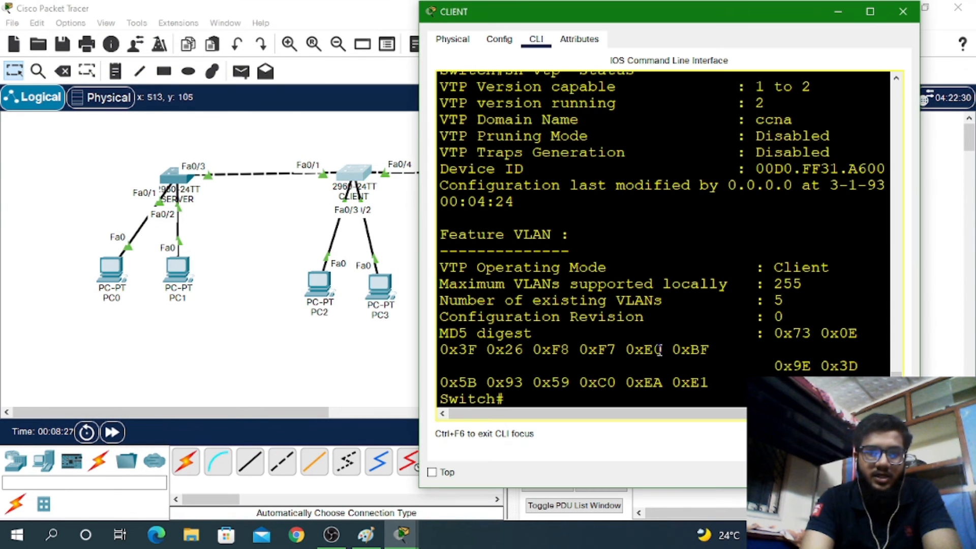
left_click(869, 11)
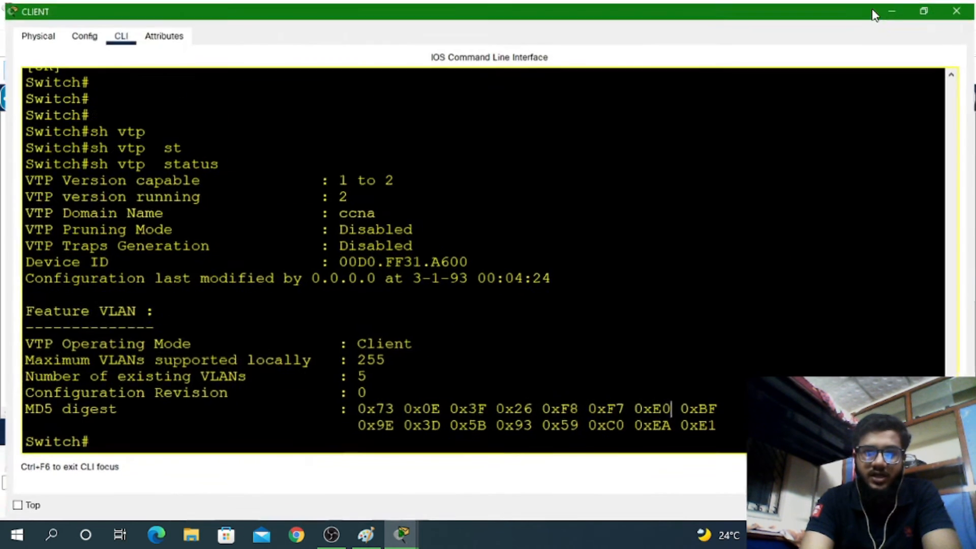
key("Up")
key("Return")
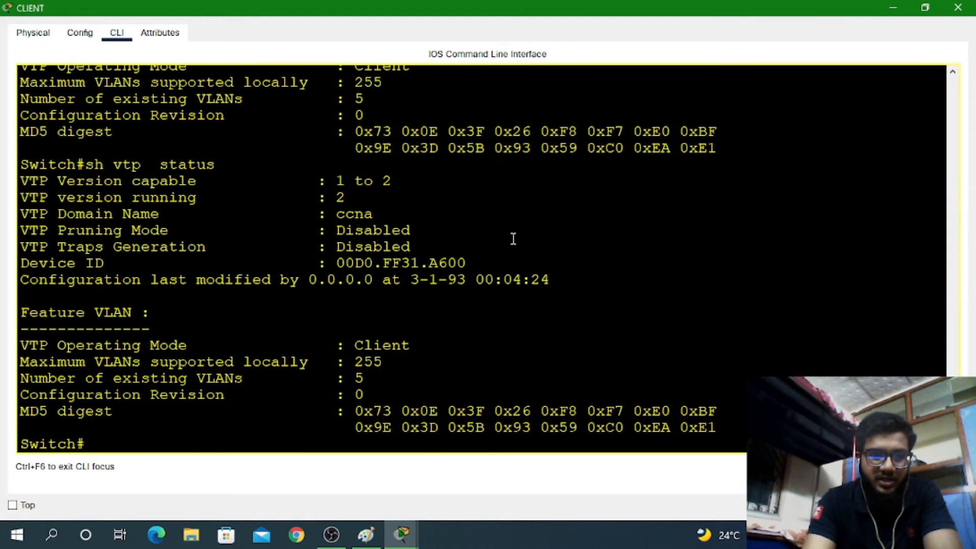
key("Up")
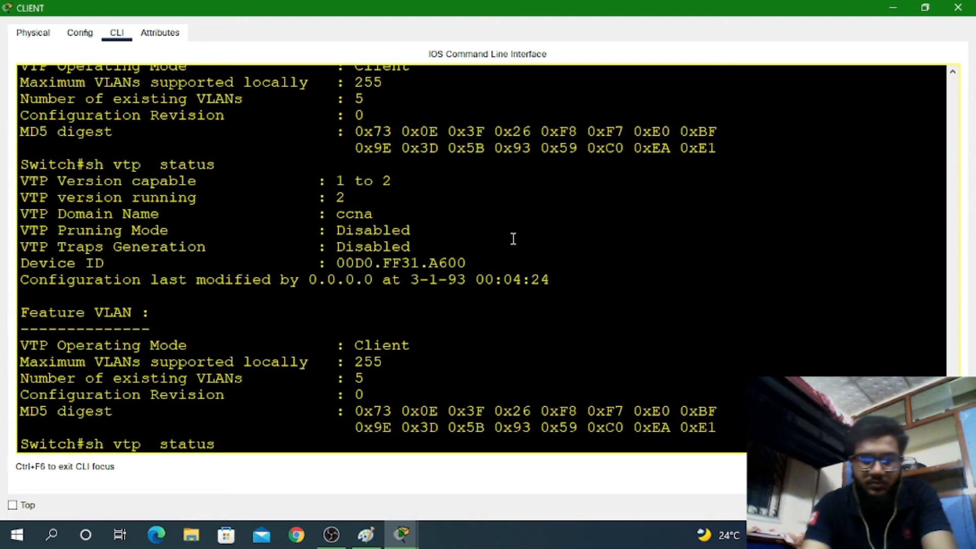
key("BackSpace")
key("BackSpace")
key("BackSpace")
key("BackSpace")
key("BackSpace")
key("BackSpace")
key("BackSpace")
key("BackSpace")
key("BackSpace")
key("BackSpace")
key("BackSpace")
key("BackSpace")
key("BackSpace")
key("BackSpace")
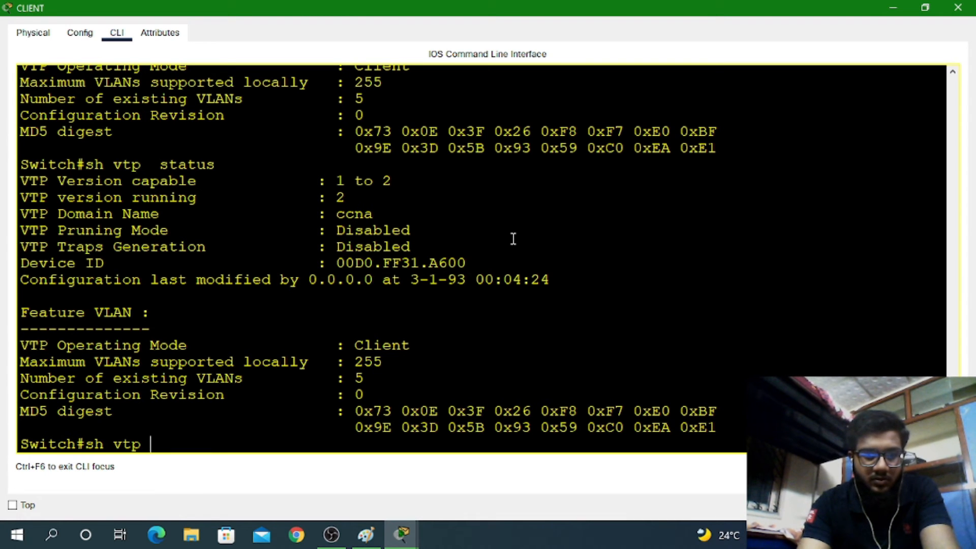
Enter global configuration on CLIENT and apply 'vtp mode client'
type("conf")
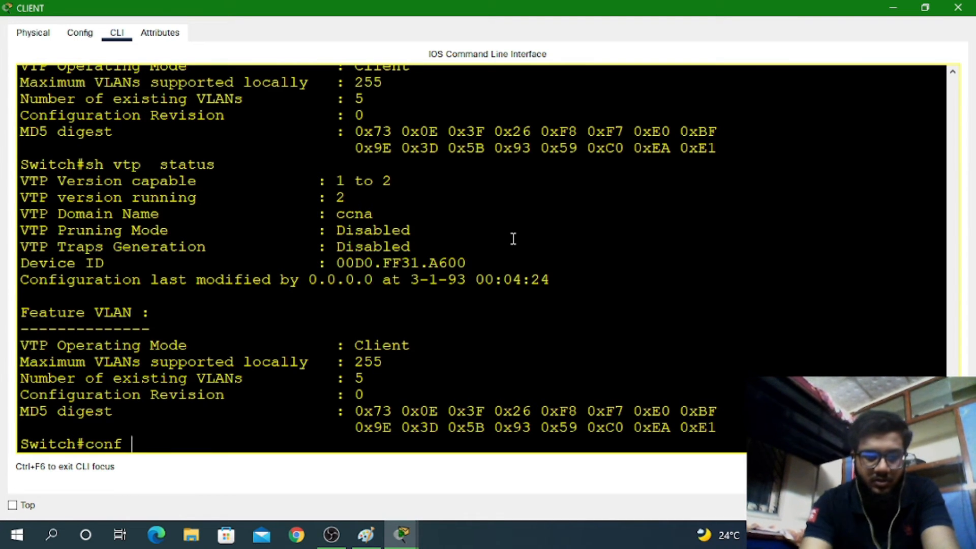
key("Return")
key("Up")
key("Up")
key("Up")
key("Up")
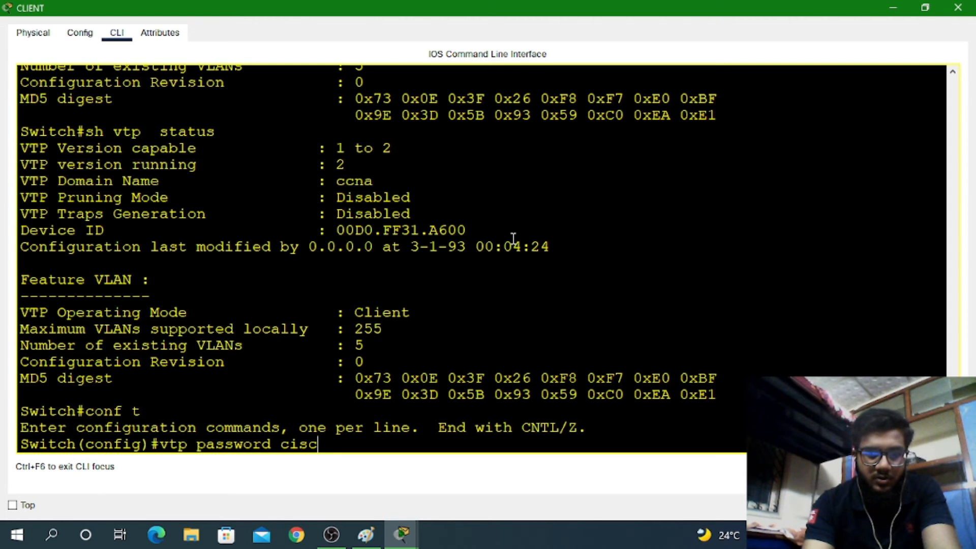
key("BackSpace")
key("BackSpace")
key("BackSpace")
key("BackSpace")
key("BackSpace")
key("BackSpace")
key("BackSpace")
key("BackSpace")
key("BackSpace")
key("BackSpace")
key("BackSpace")
key("BackSpace")
key("BackSpace")
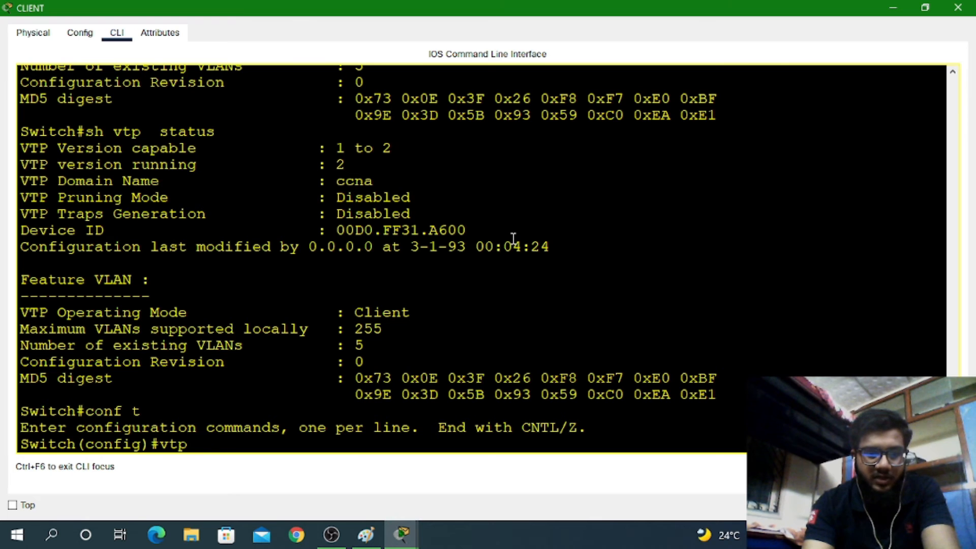
type("mo")
key("Tab")
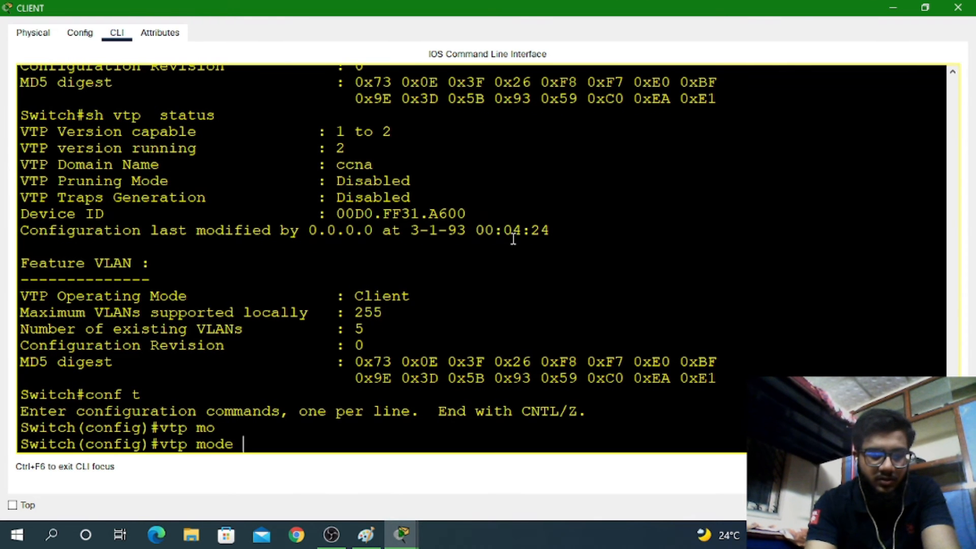
type("c")
key("Tab")
key("Return")
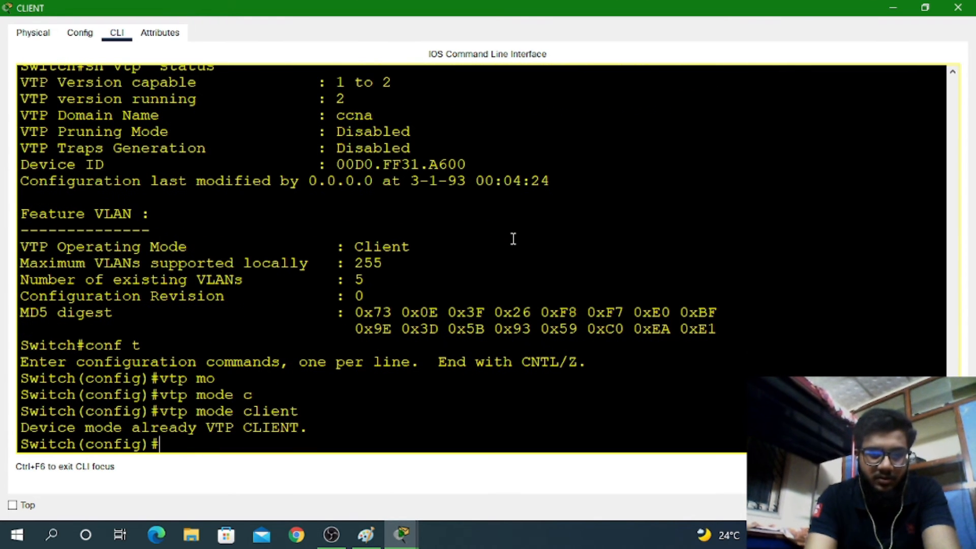
Switch CLIENT's VTP mode to transparent, then back to client
key("Up")
key("BackSpace")
key("BackSpace")
key("BackSpace")
key("BackSpace")
key("BackSpace")
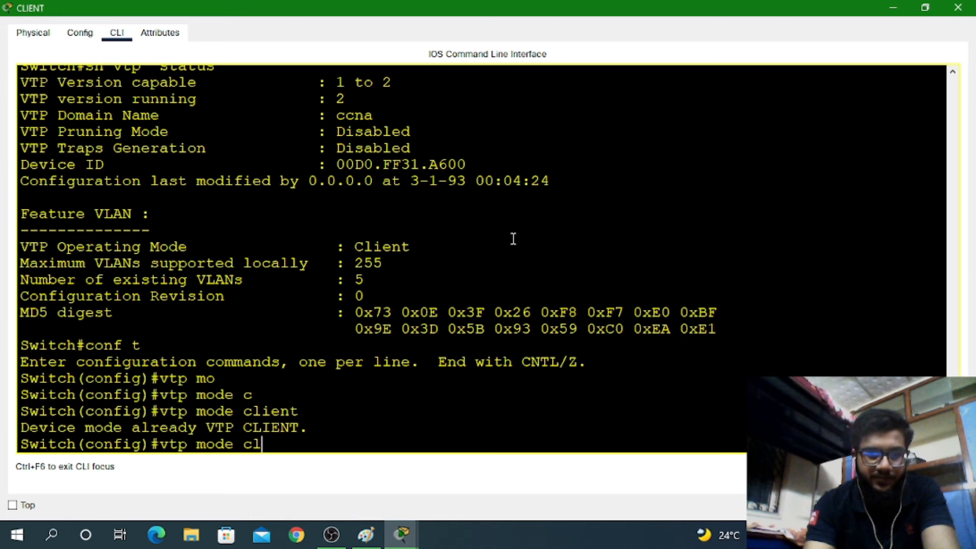
type("tr")
key("Tab")
key("Return")
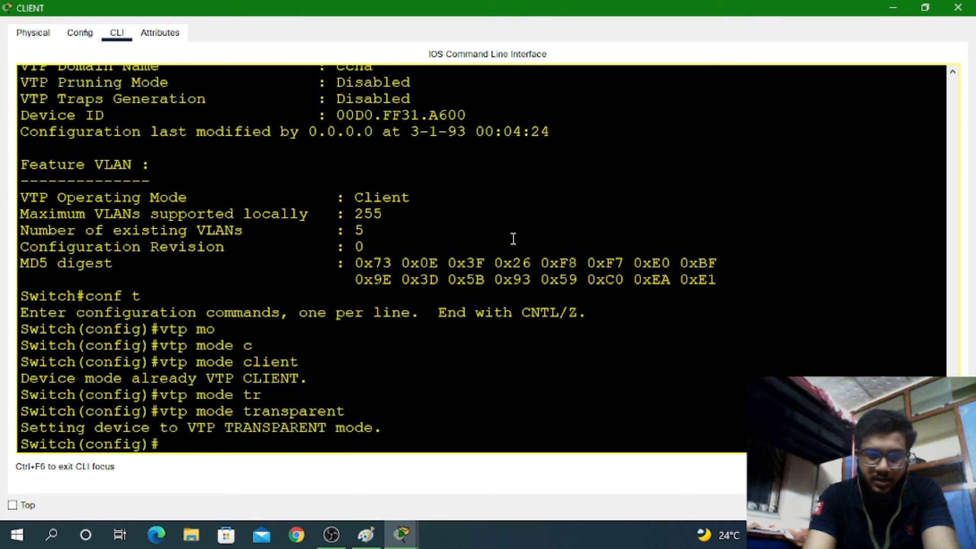
key("Up")
key("BackSpace")
key("BackSpace")
key("BackSpace")
key("BackSpace")
key("BackSpace")
key("BackSpace")
key("BackSpace")
key("BackSpace")
key("BackSpace")
key("BackSpace")
key("BackSpace")
key("BackSpace")
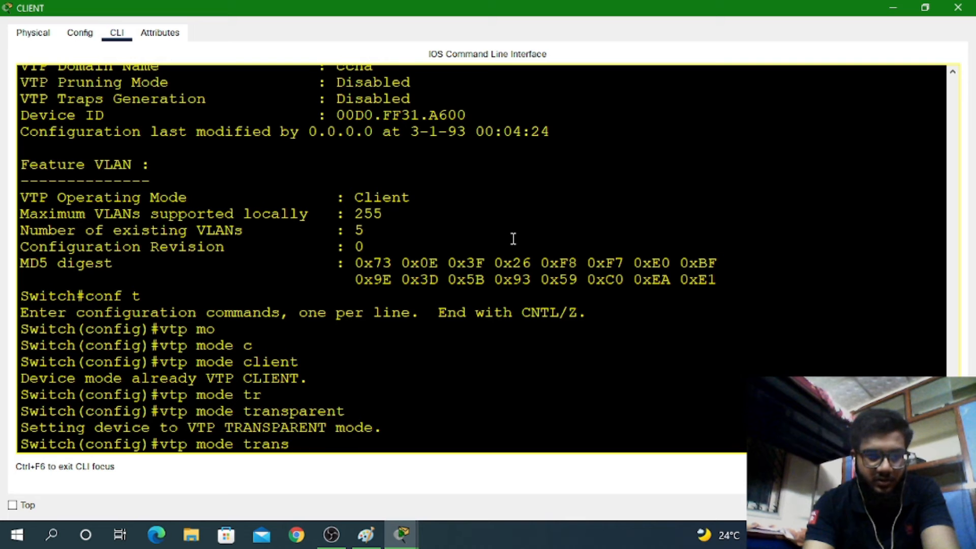
type("c")
key("Tab")
key("Return")
key("Return")
key("Return")
key("Return")
key("Return")
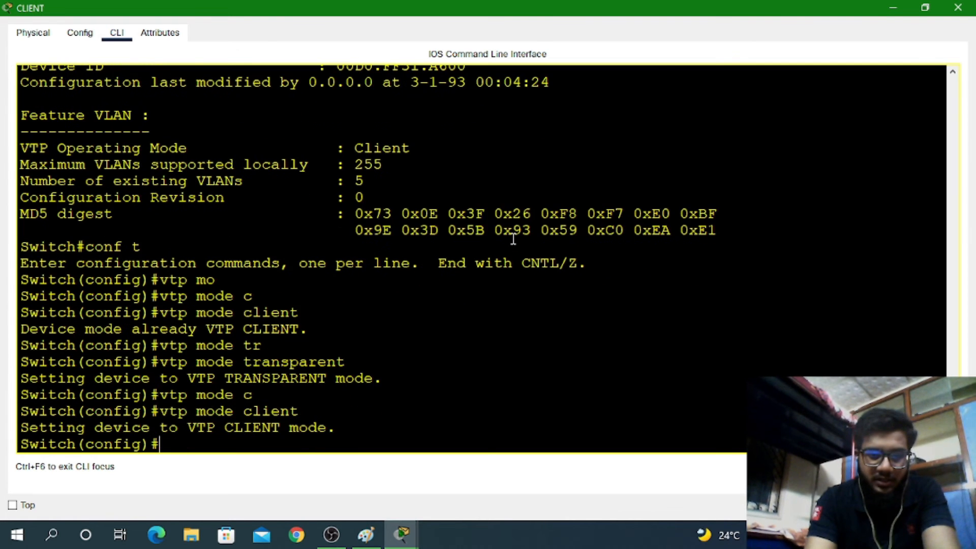
Exit configuration mode, save with wr, and attempt a 'sh vtp' command
key("ctrl+z")
type("wr")
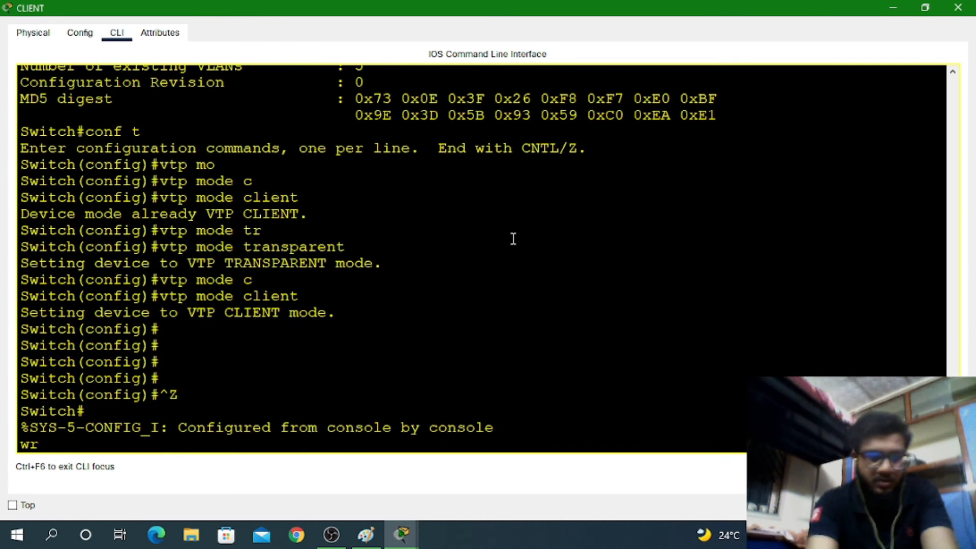
key("Return")
key("Return")
key("Return")
key("Return")
key("Return")
type("sh v")
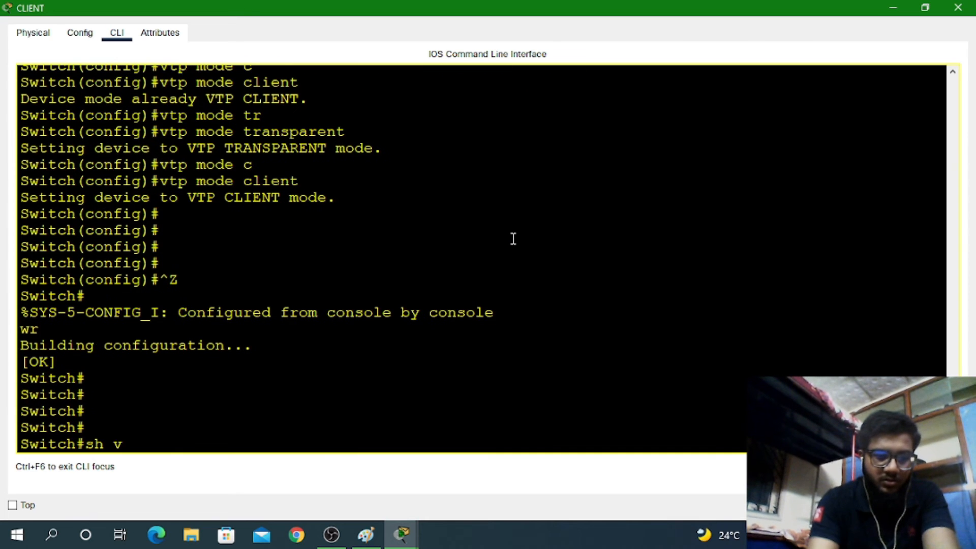
type("tp")
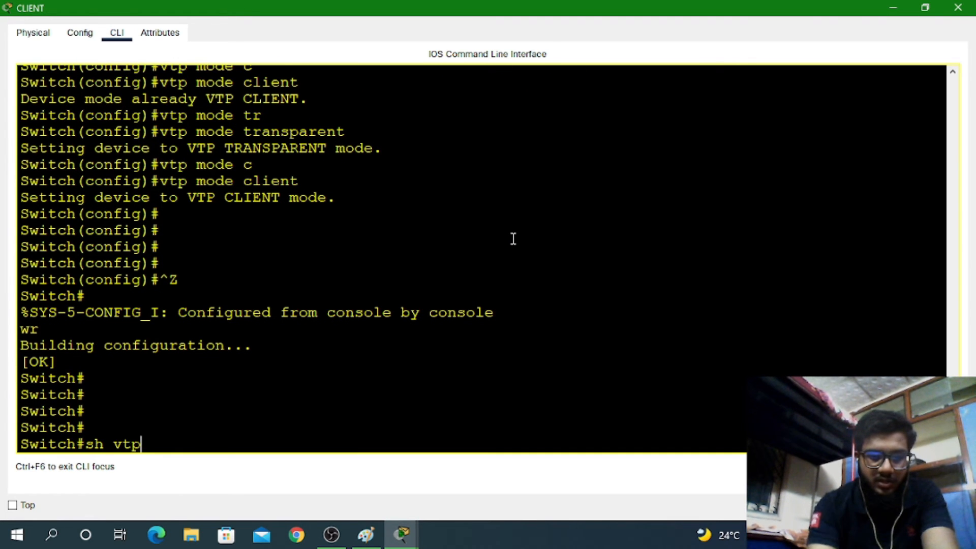
key("Tab")
type("at")
key("Tab")
key("Return")
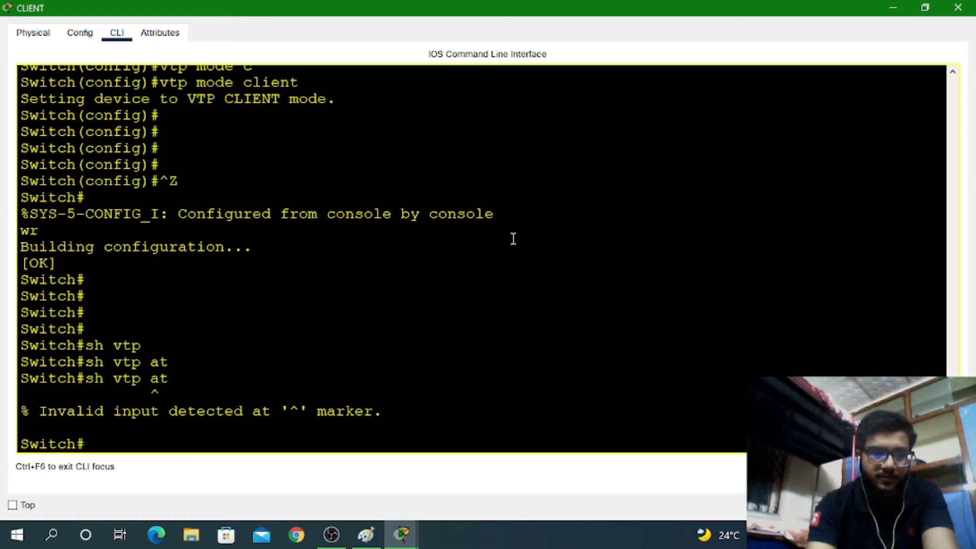
Run 'show vtp status' on CLIENT, highlighting the domain, mode settings and existing VLAN count
type("sj")
type("h")
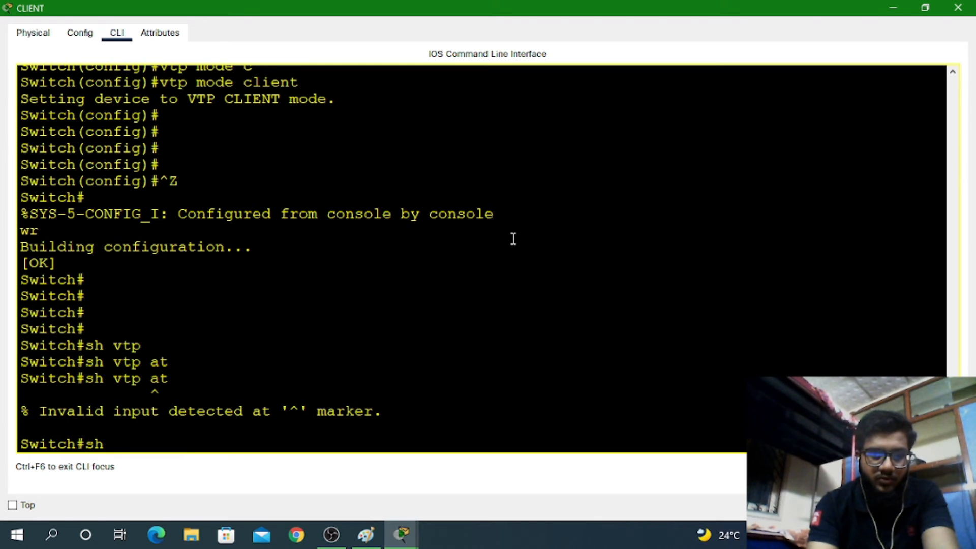
type(" vt")
key("Tab")
type("s")
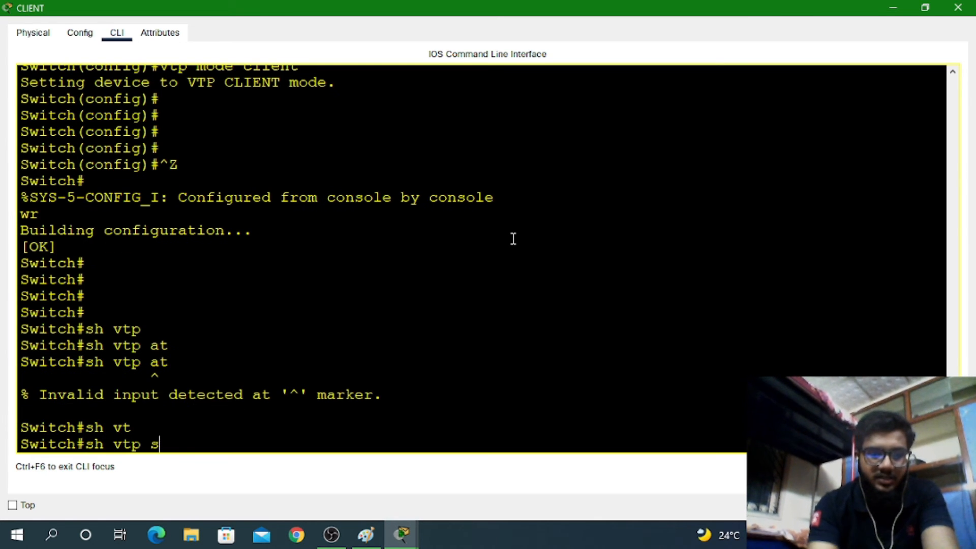
type("ta")
key("Tab")
key("Return")
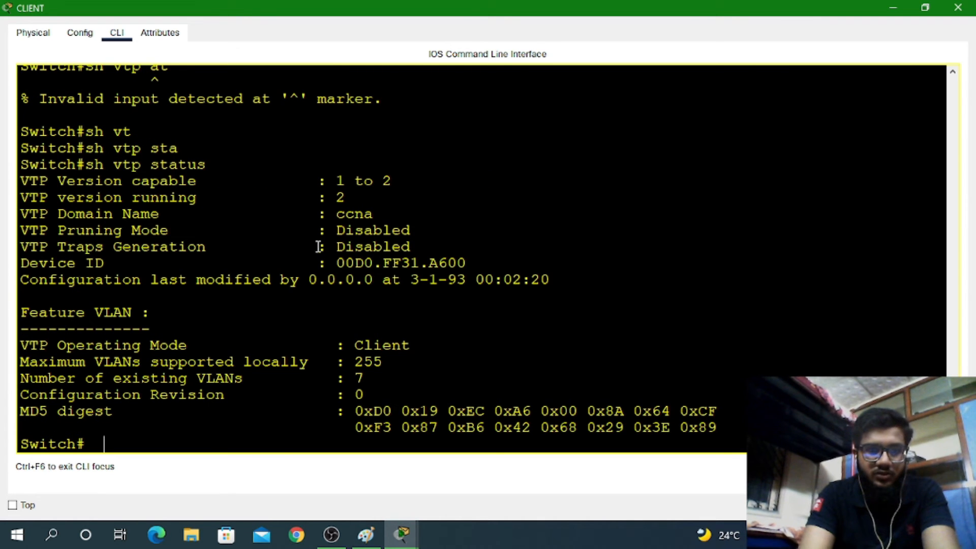
left_click_drag(337, 213, 405, 327)
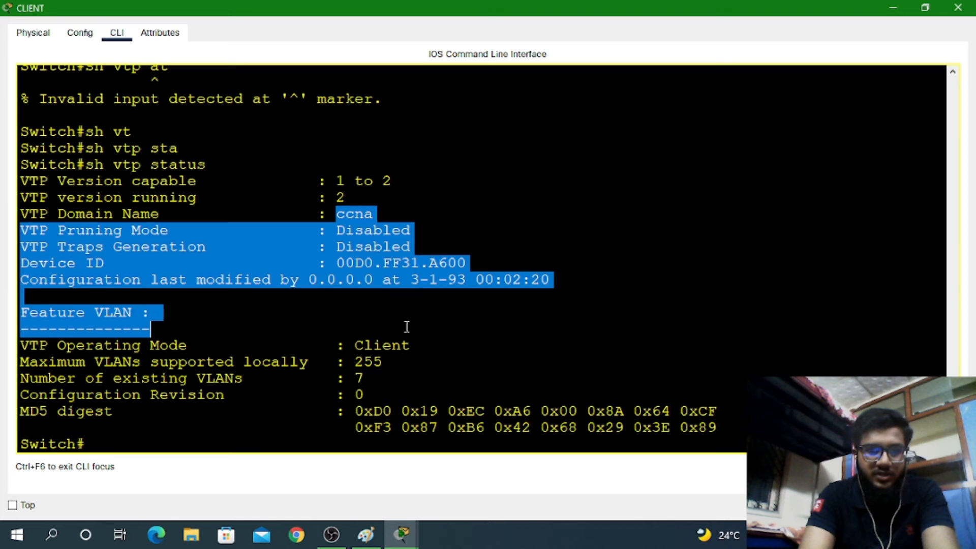
left_click(405, 343)
double_click(364, 372)
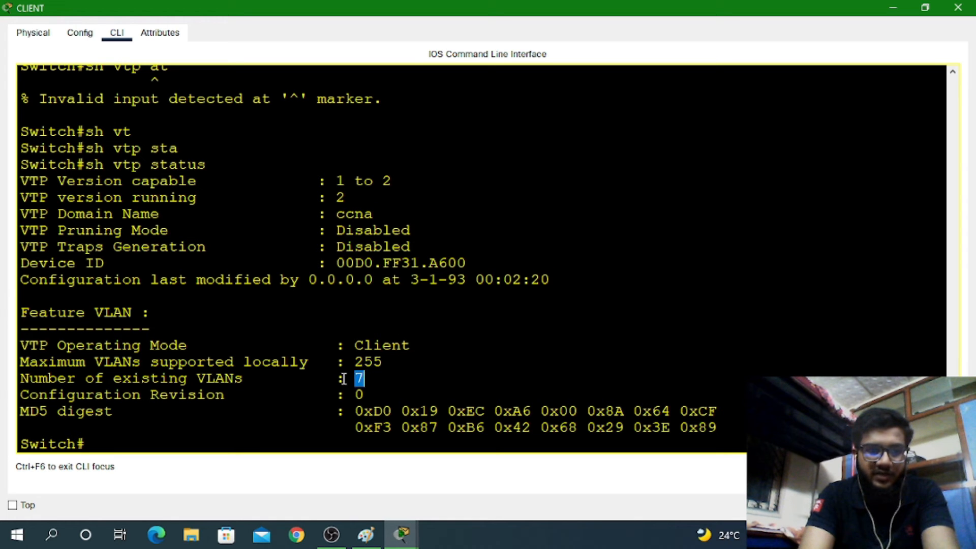
left_click(317, 416)
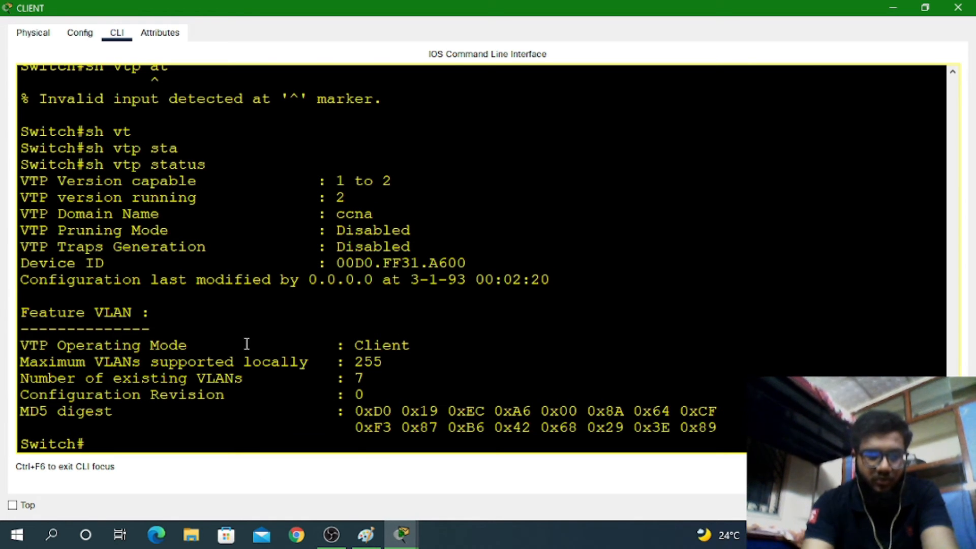
triple_click(212, 421)
List CLIENT's trunk ports with 'show interfaces trunk'
type("sh")
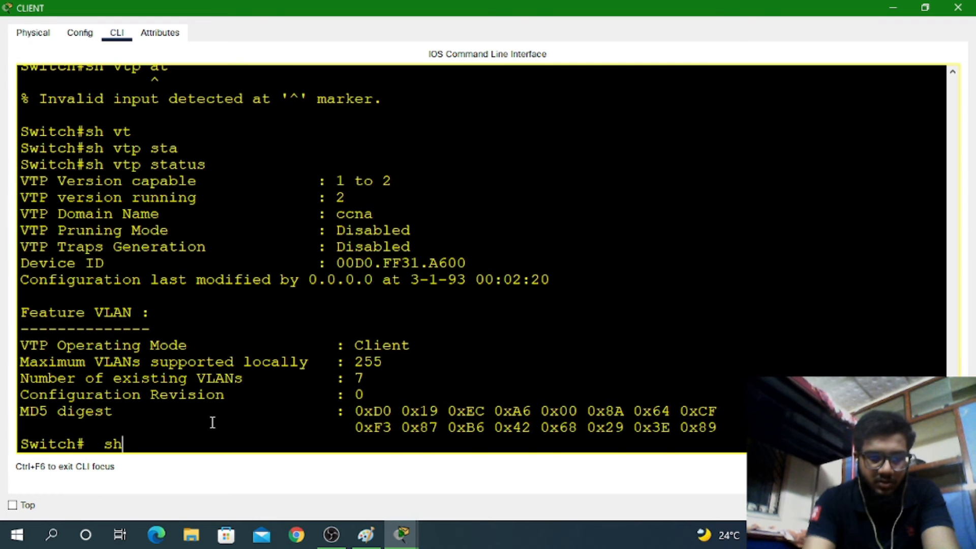
type(" int")
key("Tab")
type("tr")
key("Tab")
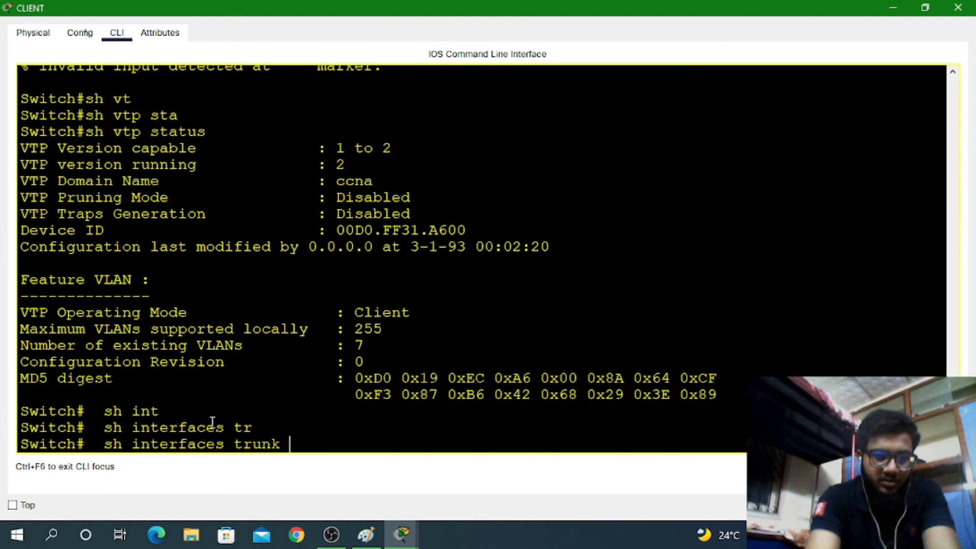
key("Return")
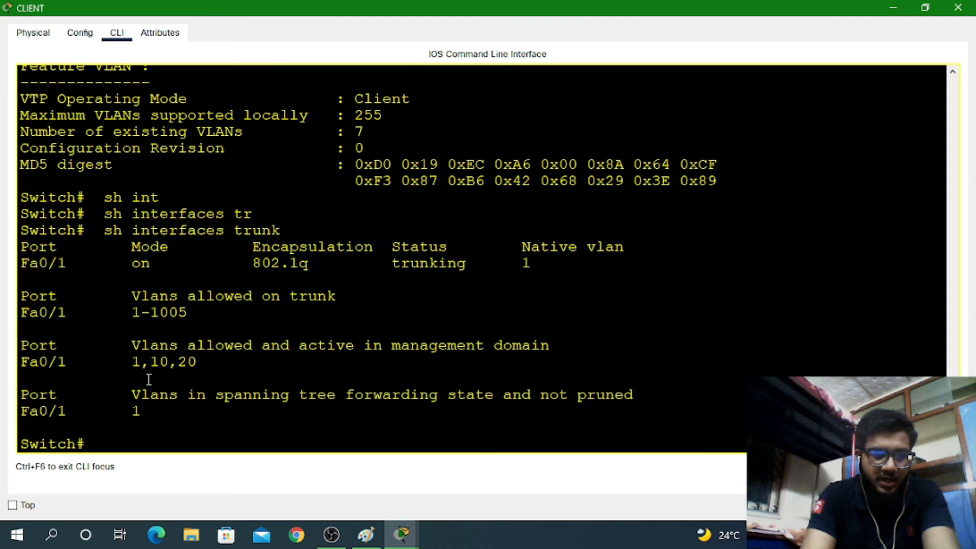
Run 'sh vl br' to confirm VLANs 10 HR and 20 SALES, then close CLIENT's window
type("sh vl")
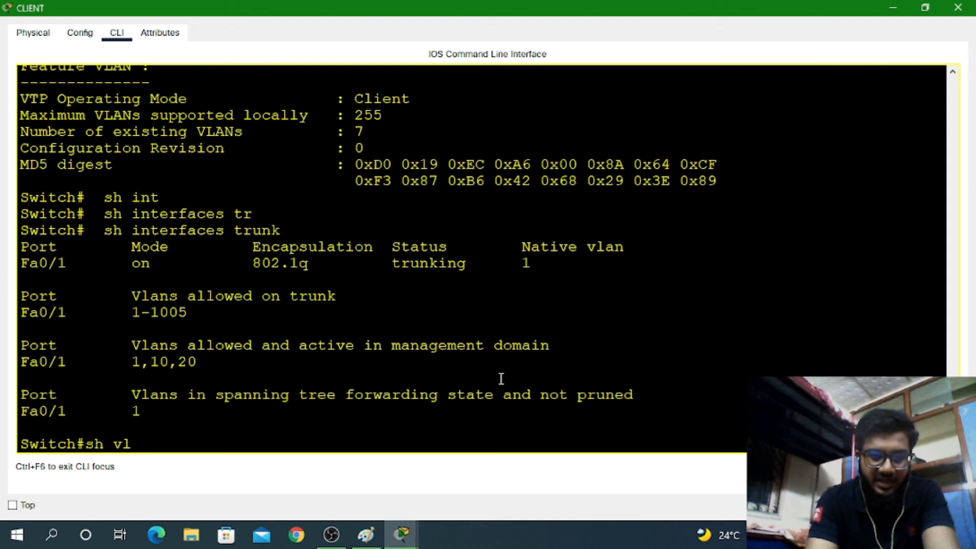
type(" br")
key("Return")
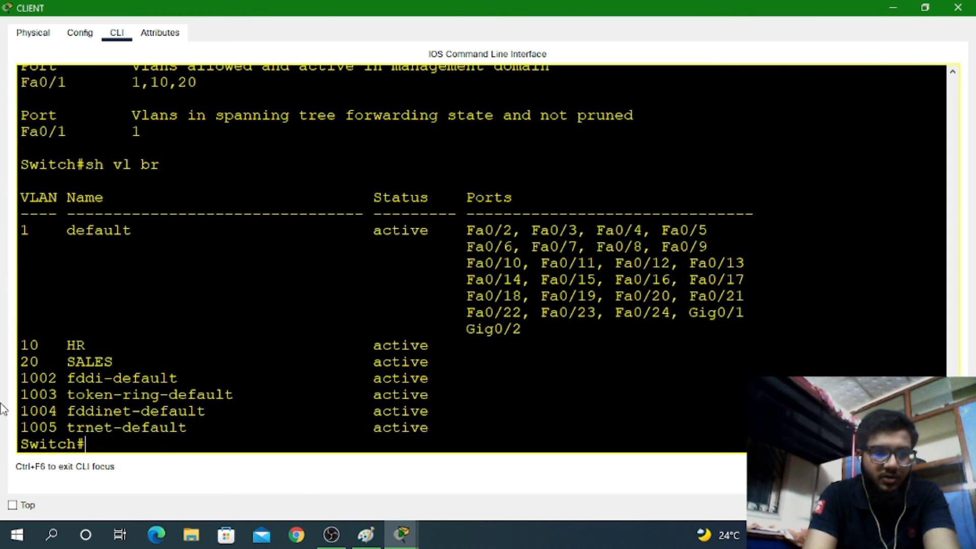
mouse_move(123, 361)
left_mouse_down()
mouse_move(3, 330)
mouse_move(141, 362)
left_mouse_up()
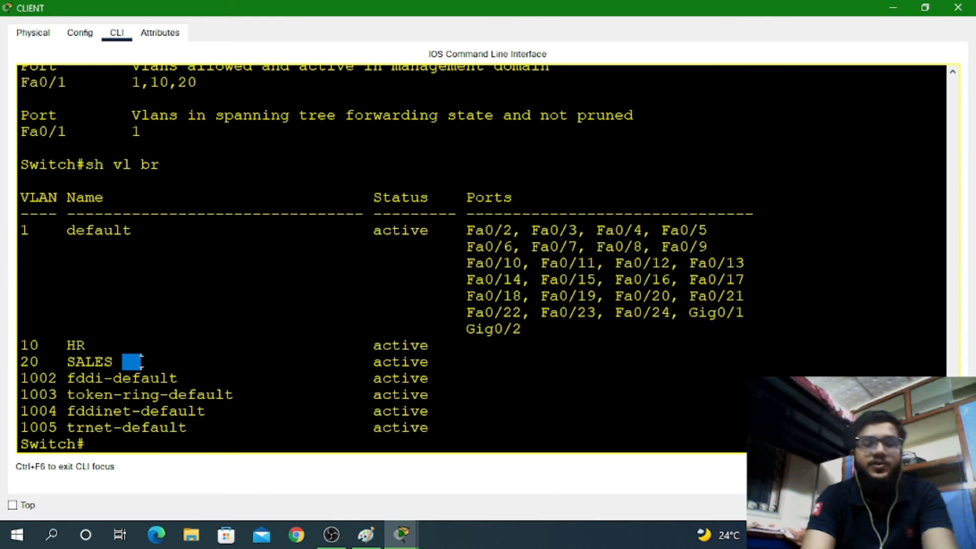
left_click(141, 361)
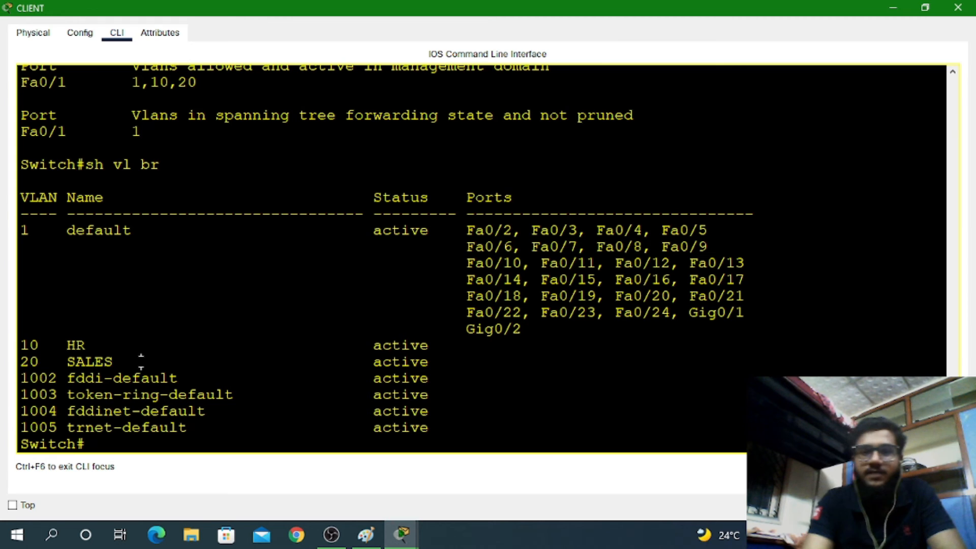
left_click(957, 7)
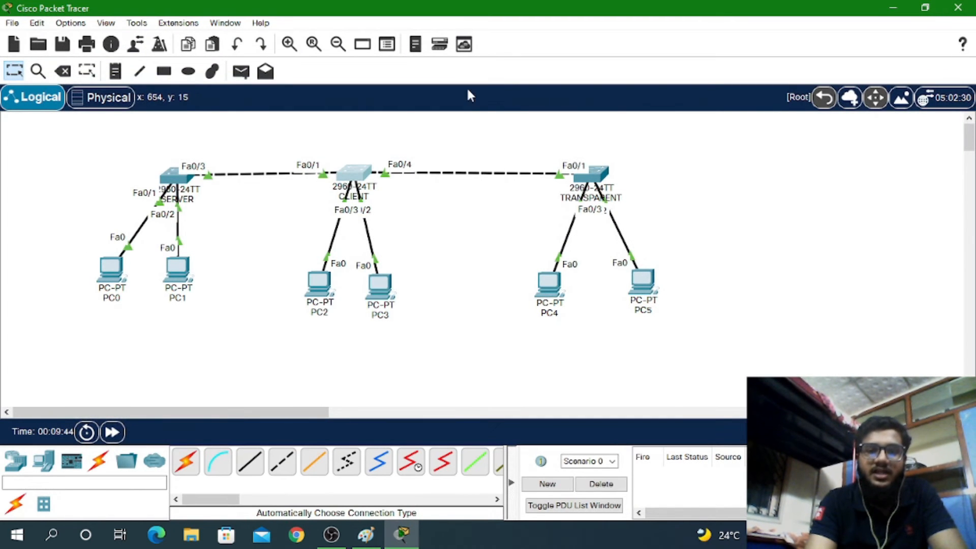
Open the TRANSPARENT switch's CLI and enter global configuration mode
left_click(591, 173)
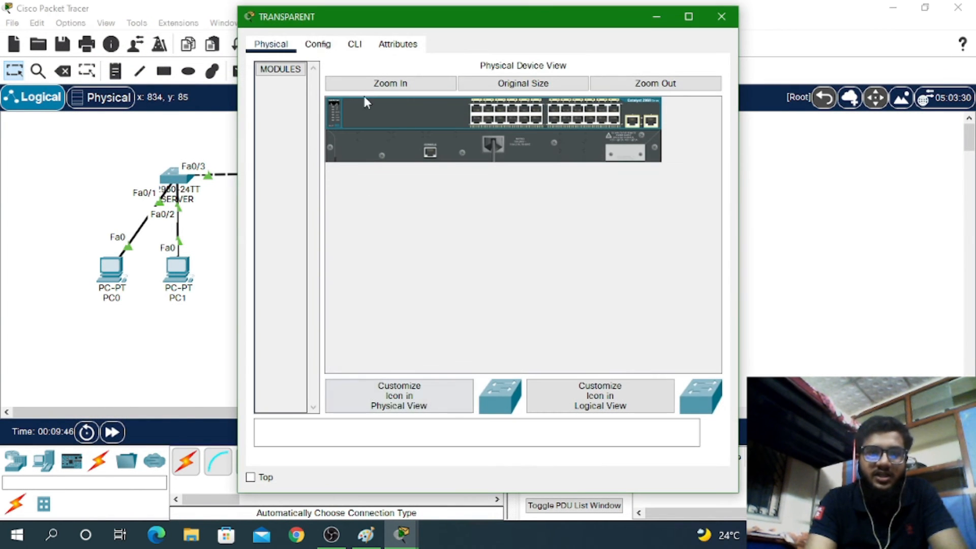
left_click(354, 44)
key("Return")
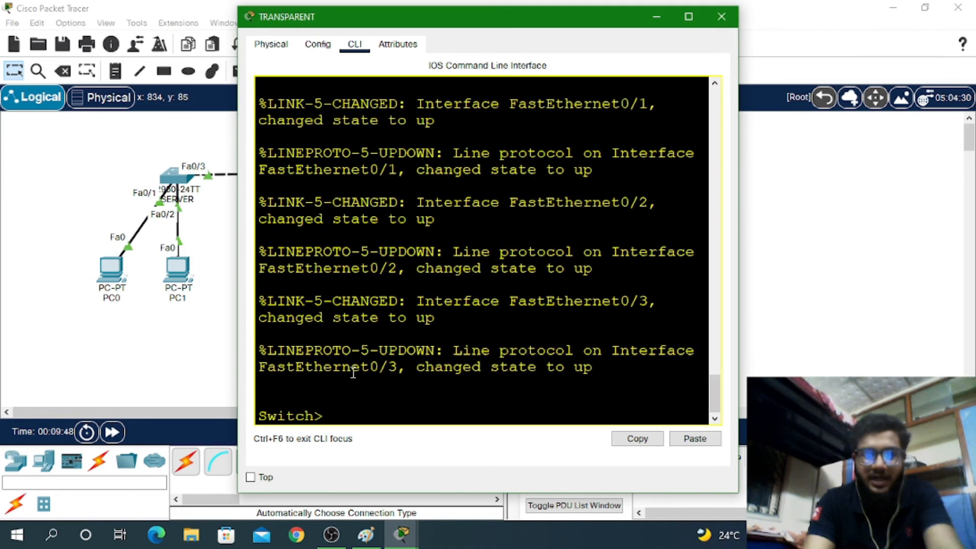
key("Return")
key("Return")
key("Return")
key("Return")
type("en")
key("Return")
key("Return")
key("Return")
key("Return")
type("ch#c")
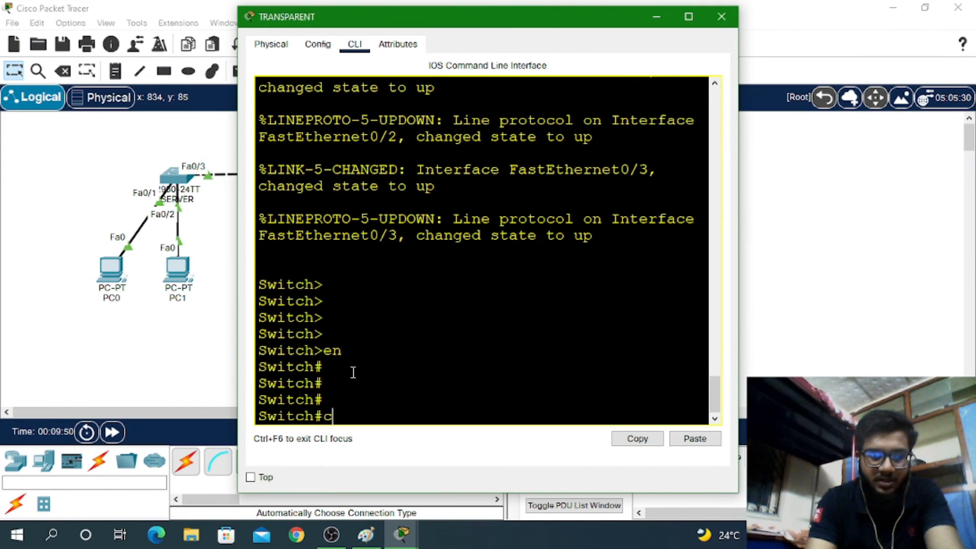
type("onf t")
key("Return")
key("Return")
key("Return")
key("Return")
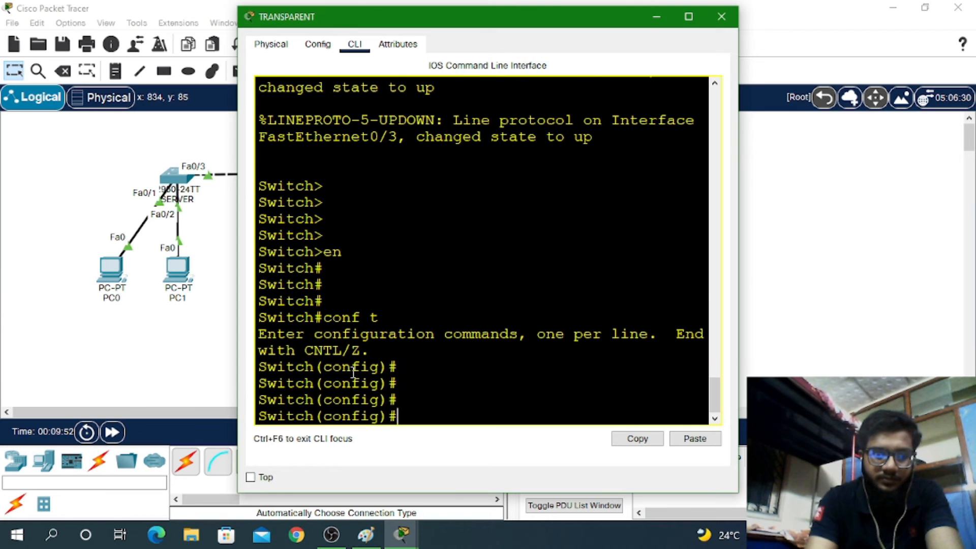
Make interface fa0/1 a trunk port on the TRANSPARENT switch
type("int")
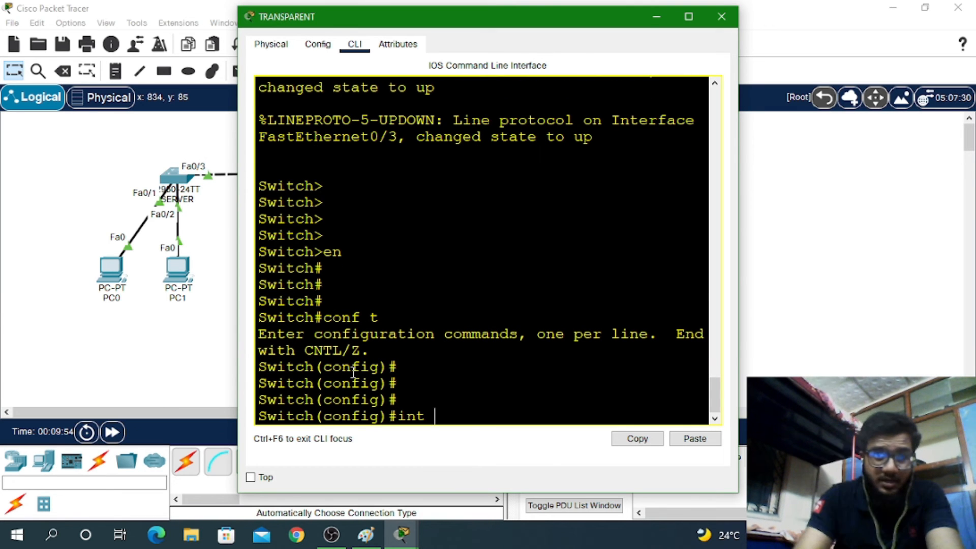
left_click_drag(520, 15, 508, 57)
type("t fa0")
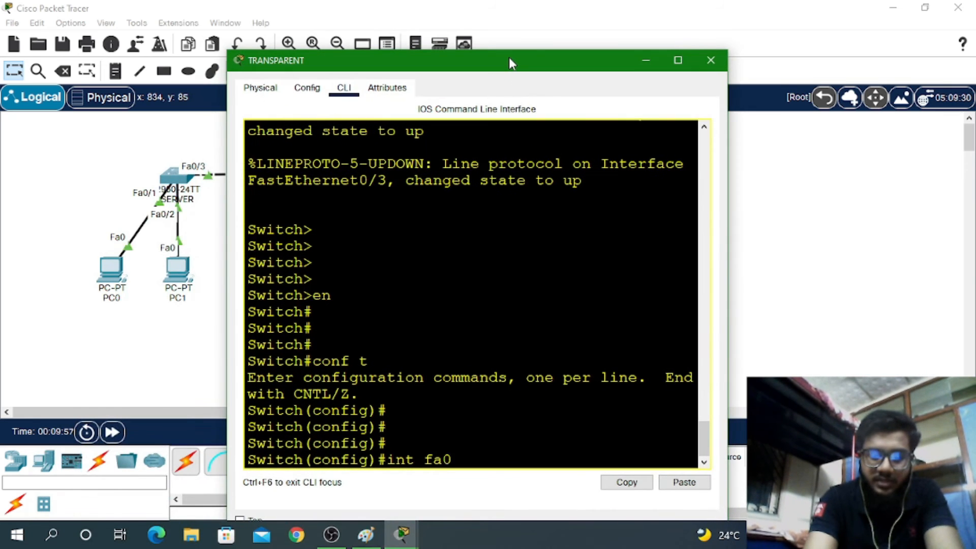
type("/1")
key("Return")
key("Return")
key("Return")
type("sw")
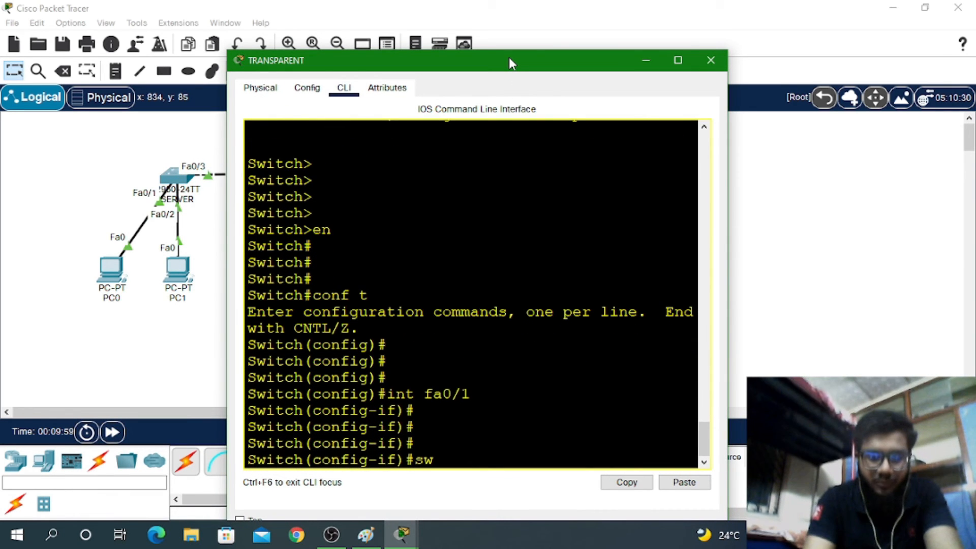
type(" mo")
key("Return")
key("Return")
key("Return")
key("Return")
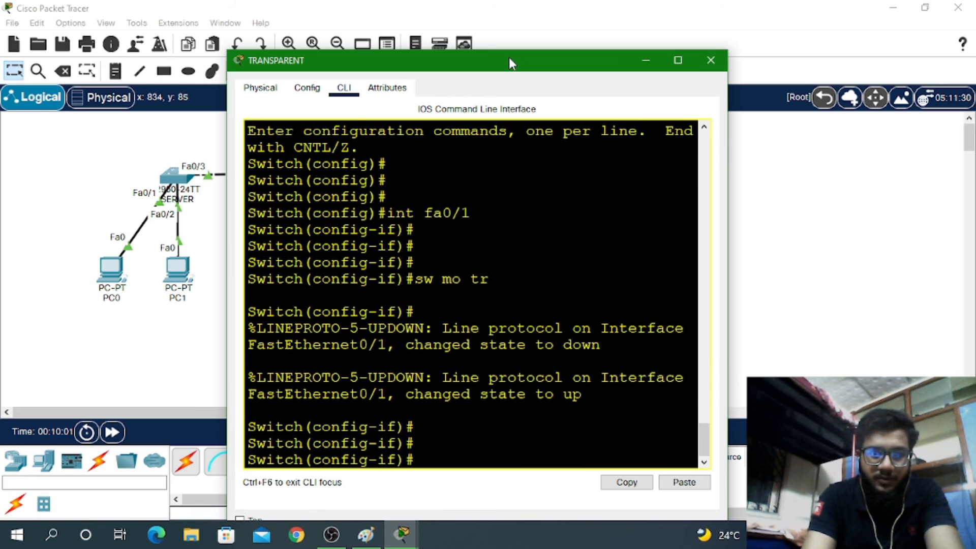
type("ex")
key("Return")
key("Return")
key("Return")
key("Return")
key("Return")
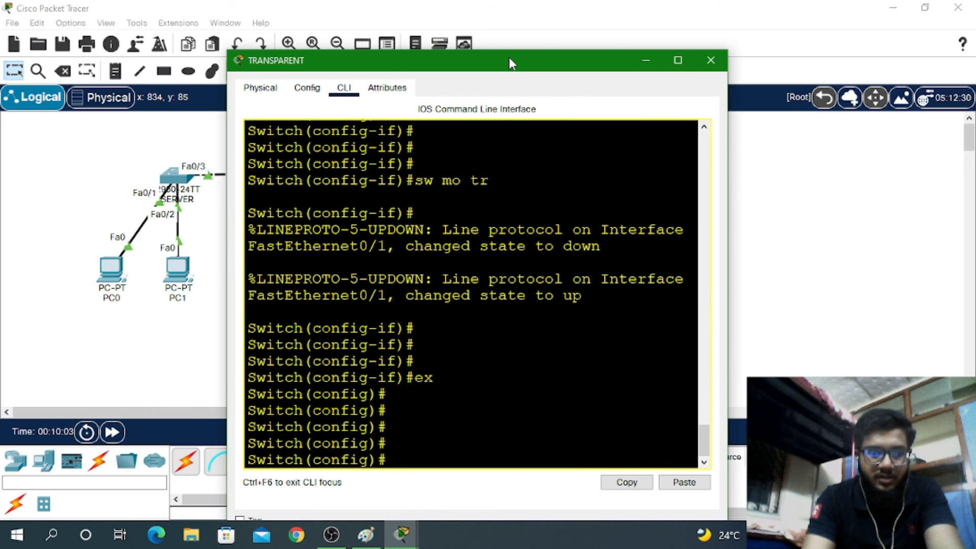
Set VTP version 2 and VTP domain ccna
type("vt")
key("Tab")
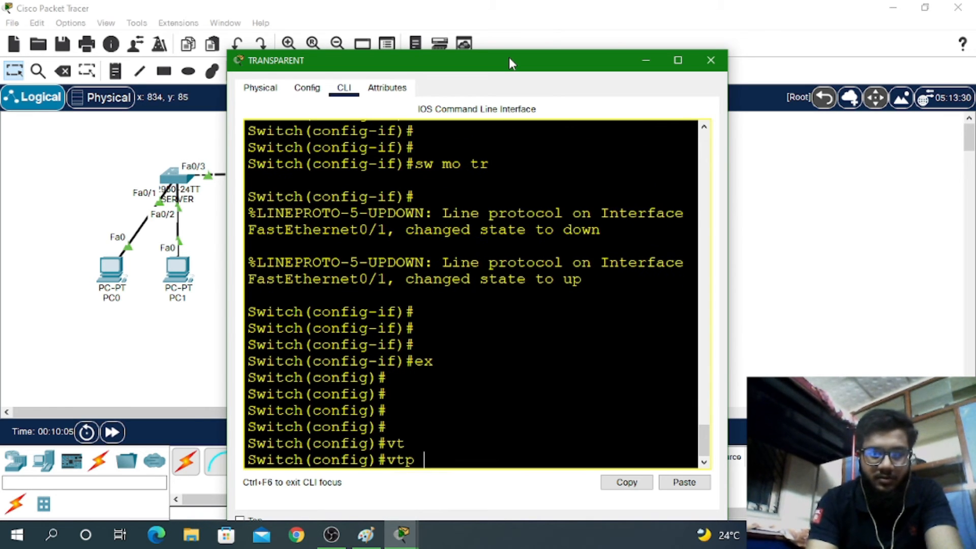
type("ver")
key("Tab")
type("2")
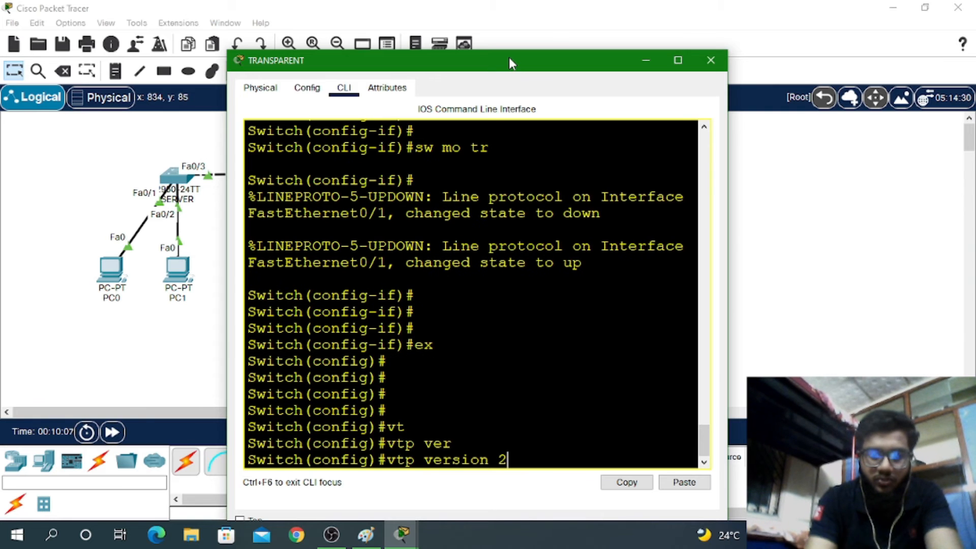
key("Return")
type("vt")
key("Tab")
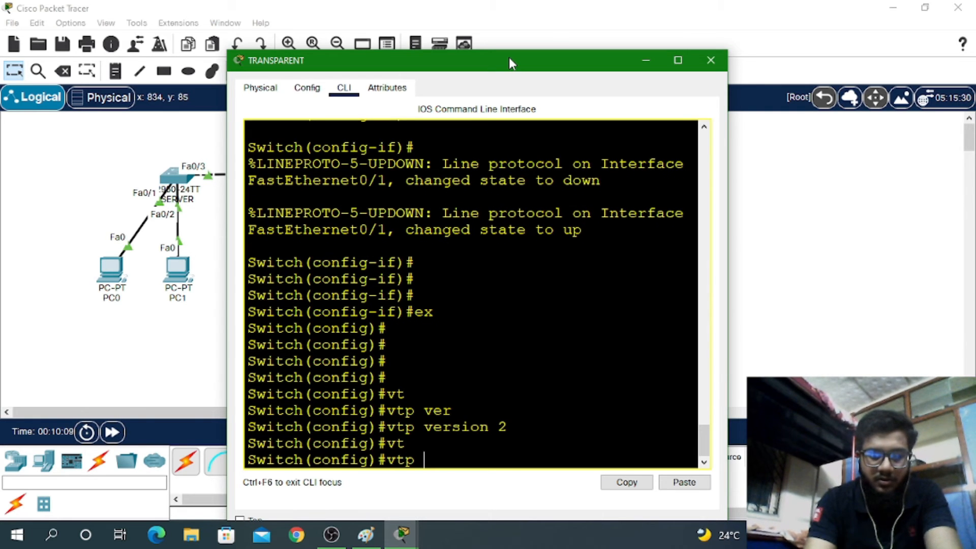
type("d")
key("Tab")
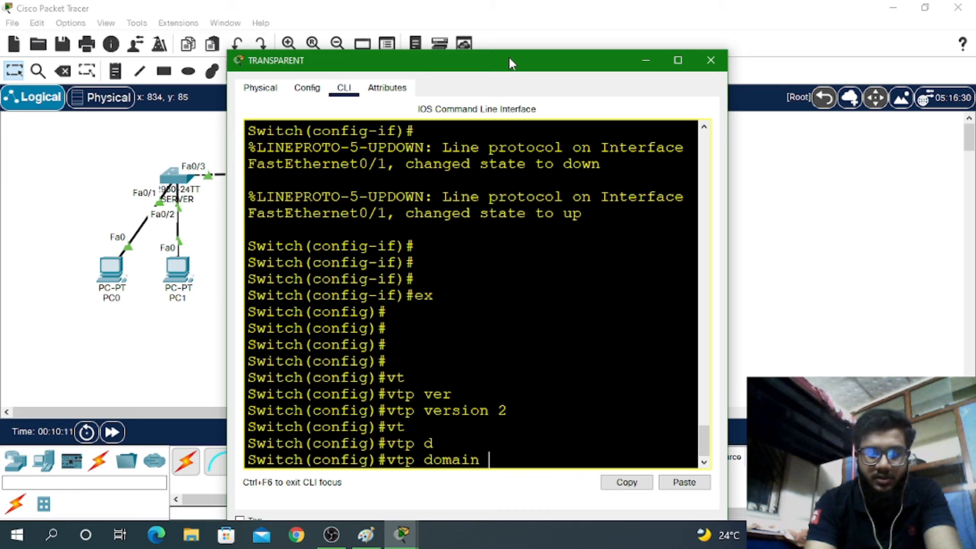
type("ccna")
key("Return")
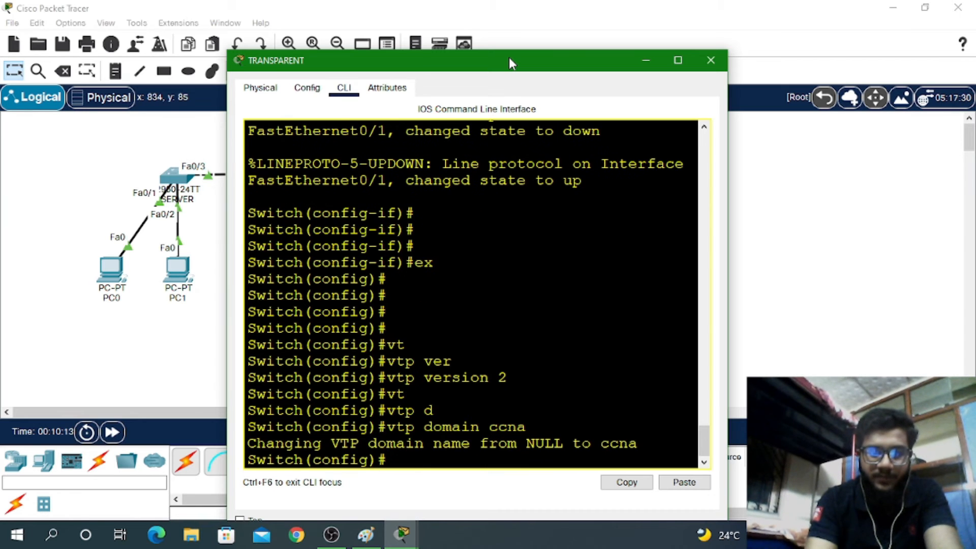
Set the VTP password on the TRANSPARENT switch
type("vt")
key("Tab")
type("pass")
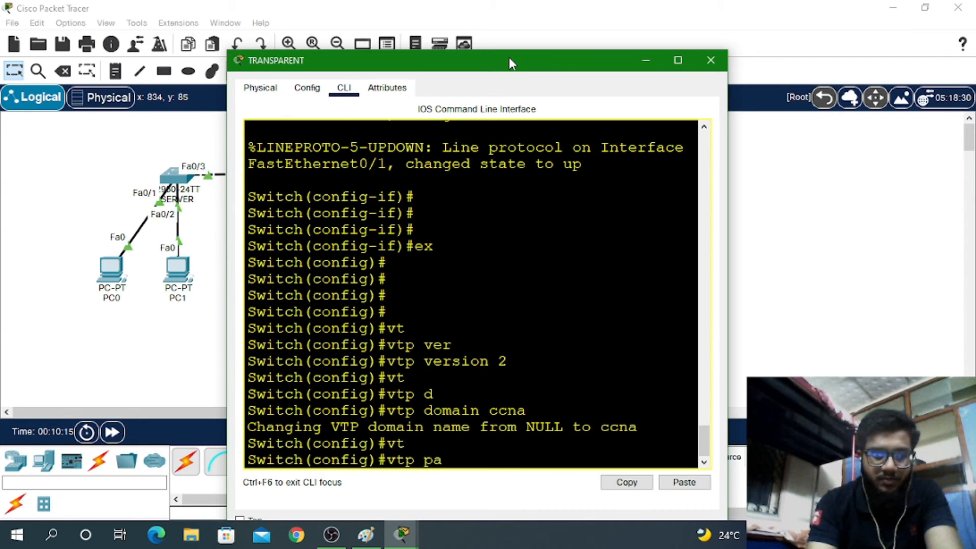
key("Tab")
type("cisco")
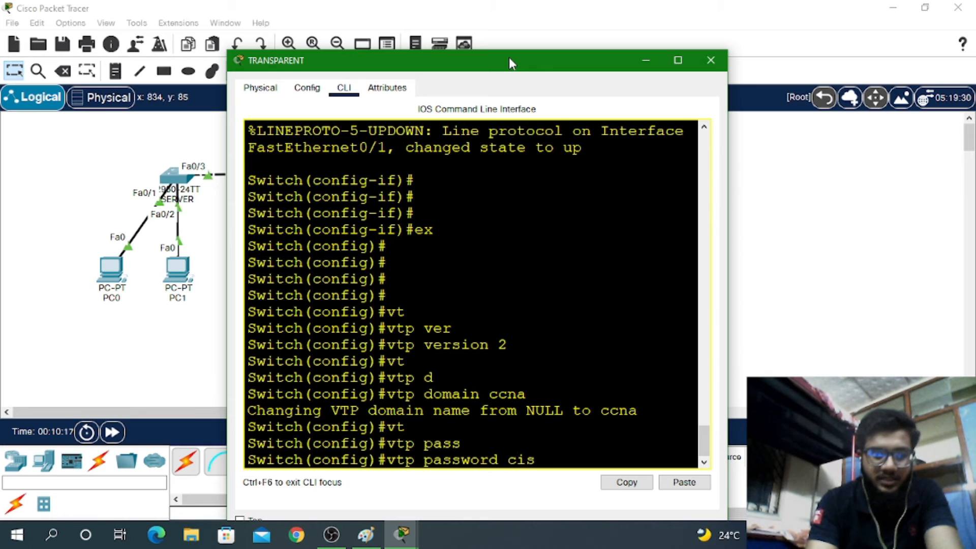
key("Return")
key("Return")
key("Return")
Set VTP mode to transparent, exit configuration mode, and save with wr
type("vt")
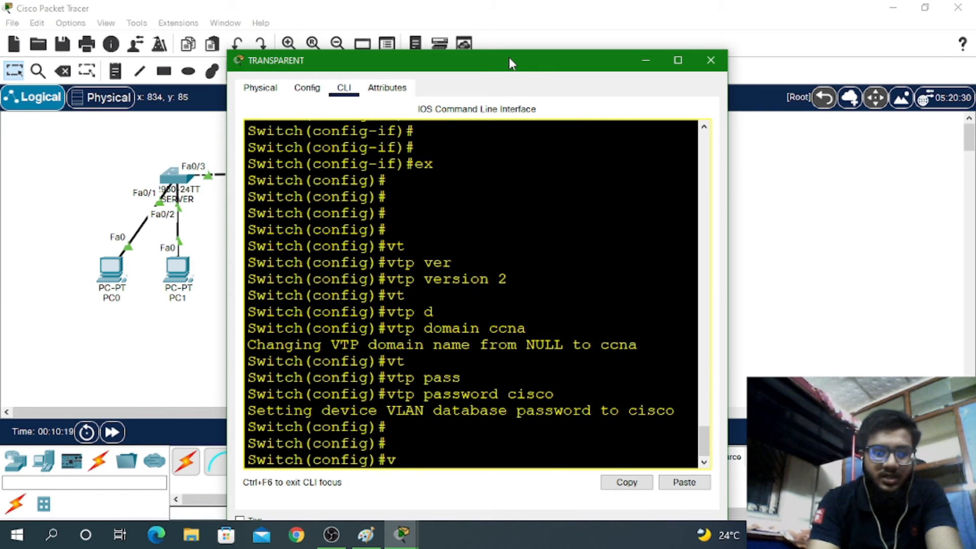
key("Tab")
type("mo")
key("Tab")
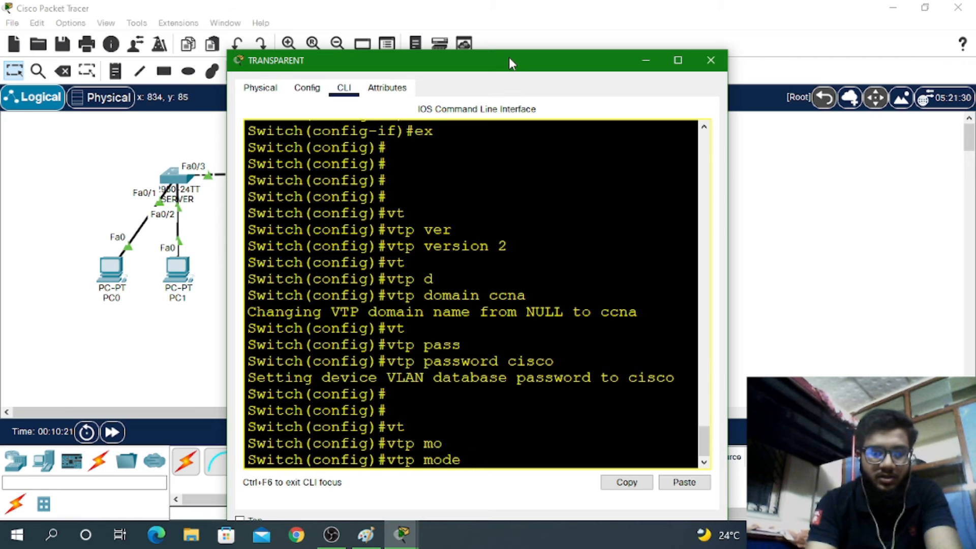
type("c")
key("BackSpace")
type("tr")
key("Tab")
key("Return")
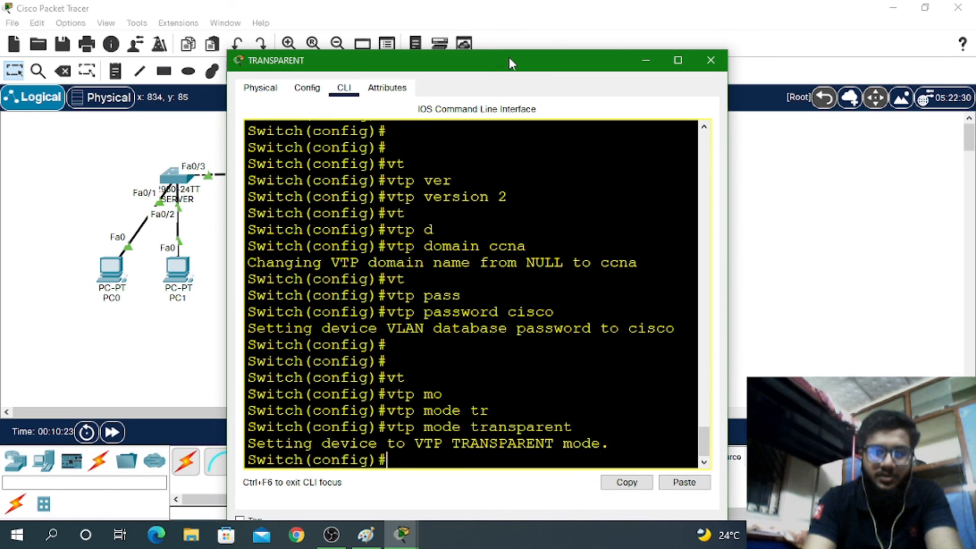
key("Return")
key("Return")
key("Return")
key("Return")
key("ctrl+z")
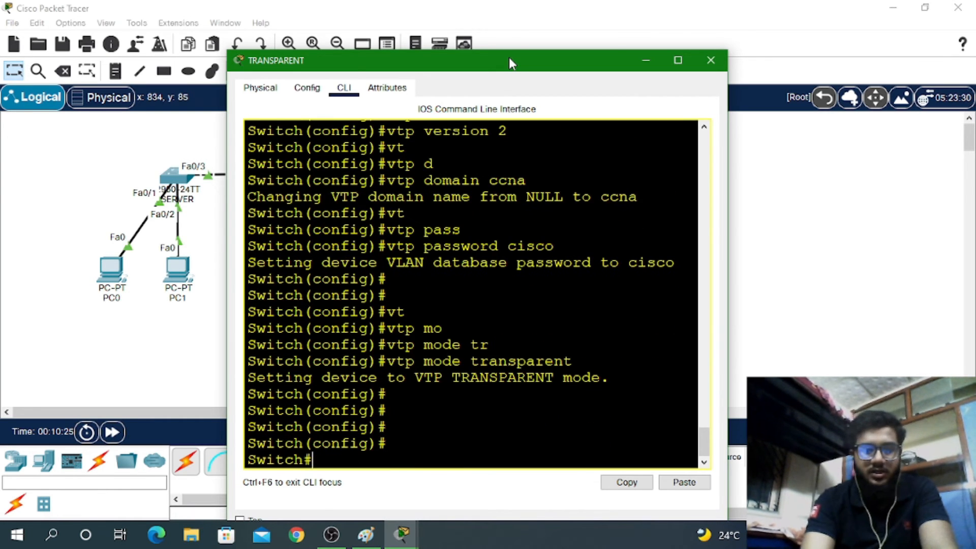
type("wr")
key("Return")
key("Return")
key("Return")
Run show vtp status and confirm Transparent mode with 5 VLANs
type("sh vy")
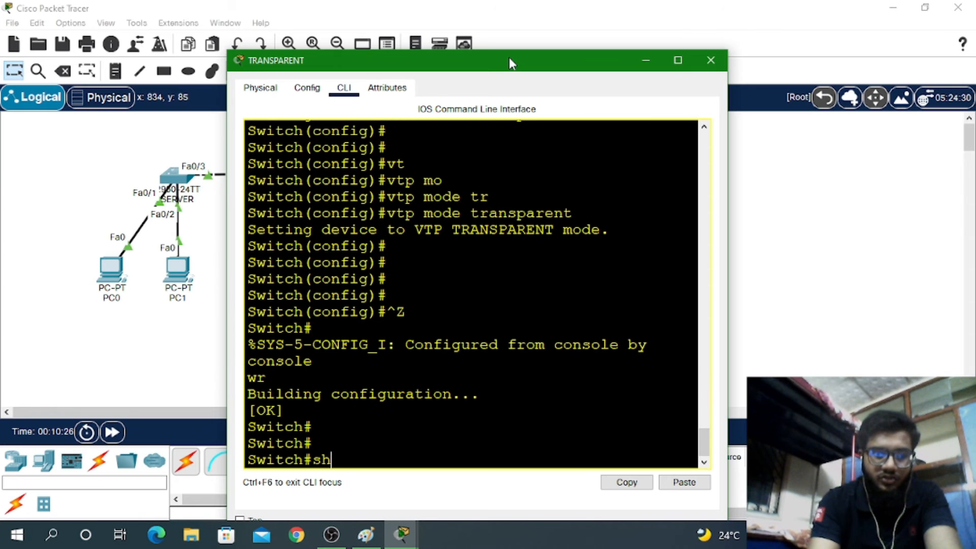
key("Tab")
key("BackSpace")
type("t")
key("Tab")
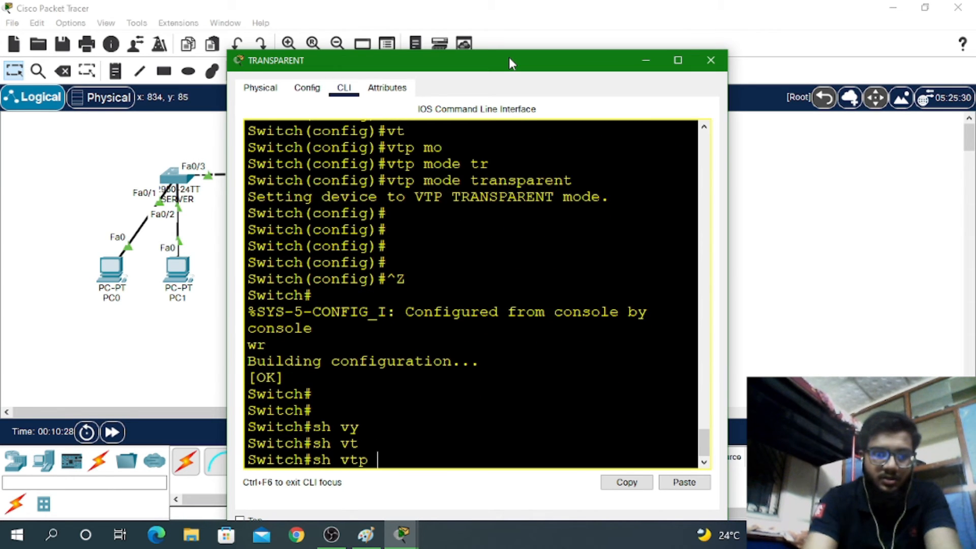
type("st")
key("Tab")
key("Return")
key("Return")
key("Return")
key("Return")
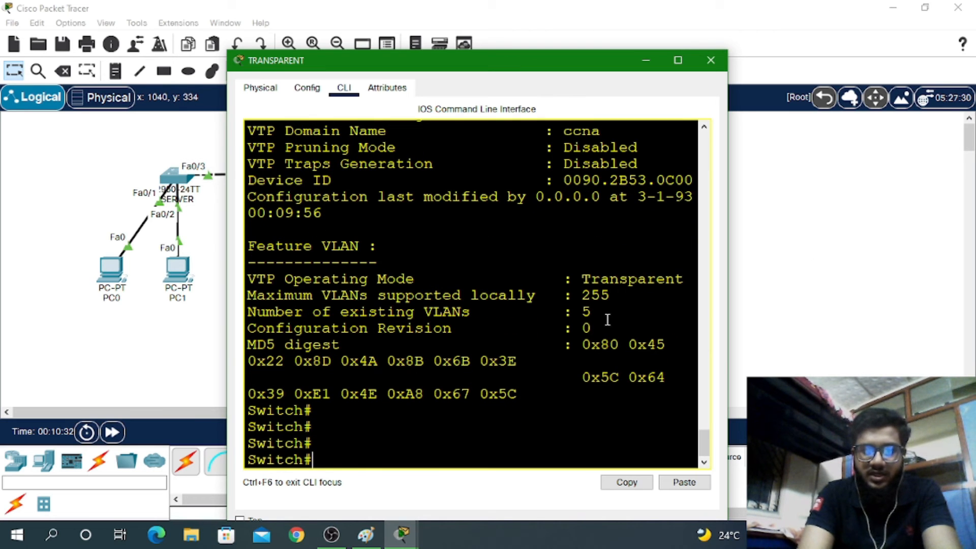
mouse_move(590, 313)
left_mouse_down()
mouse_move(523, 328)
mouse_move(581, 312)
left_mouse_up()
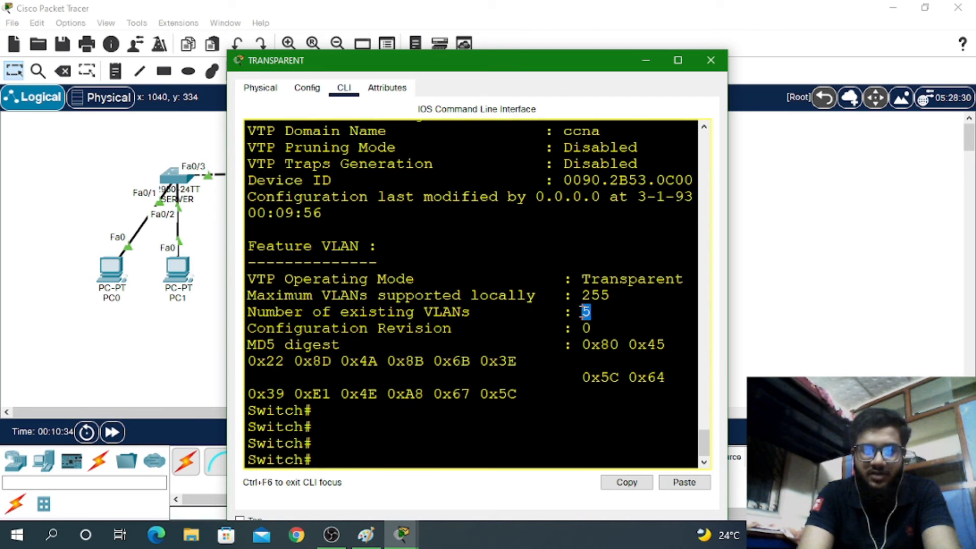
left_click(581, 312)
Re-enter global configuration mode via conf t from command history
key("Up")
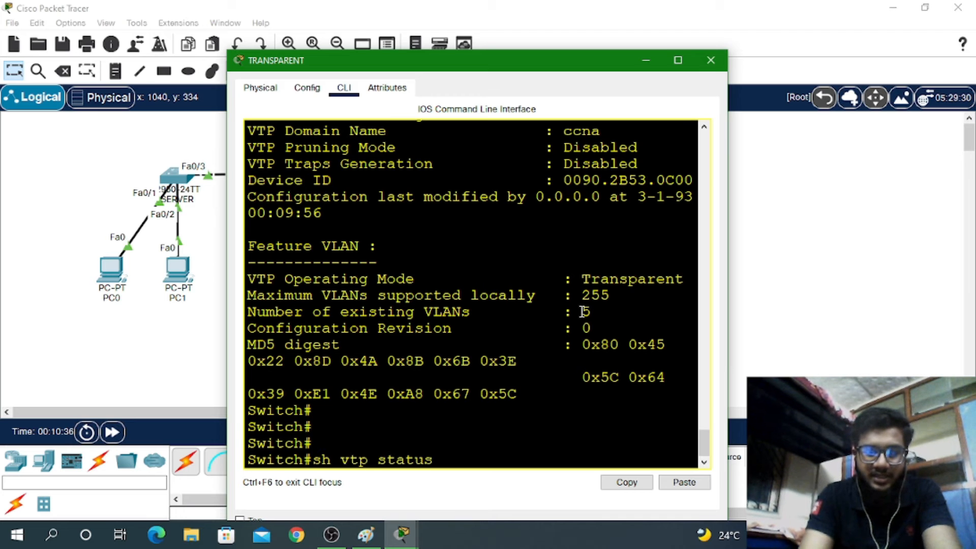
key("Up")
key("Up")
key("Return")
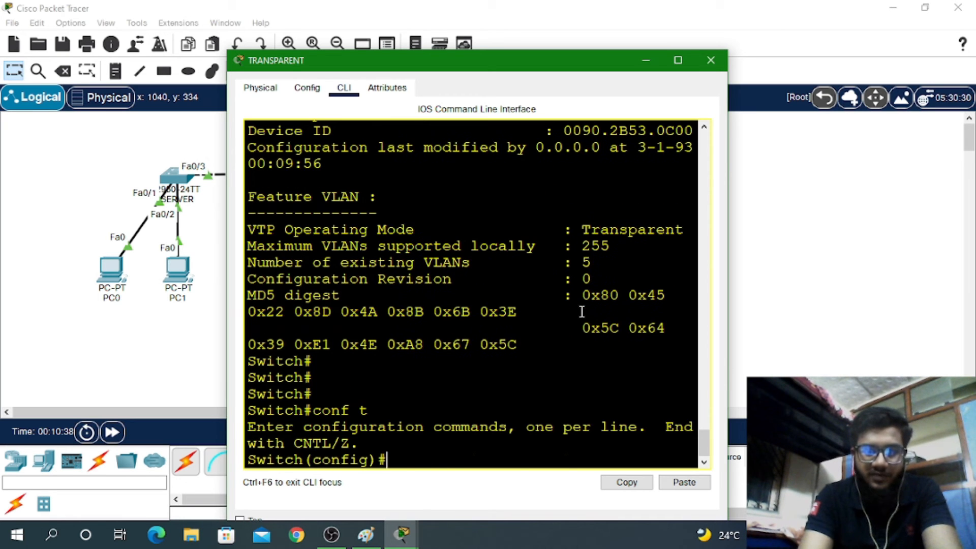
key("Up")
key("Up")
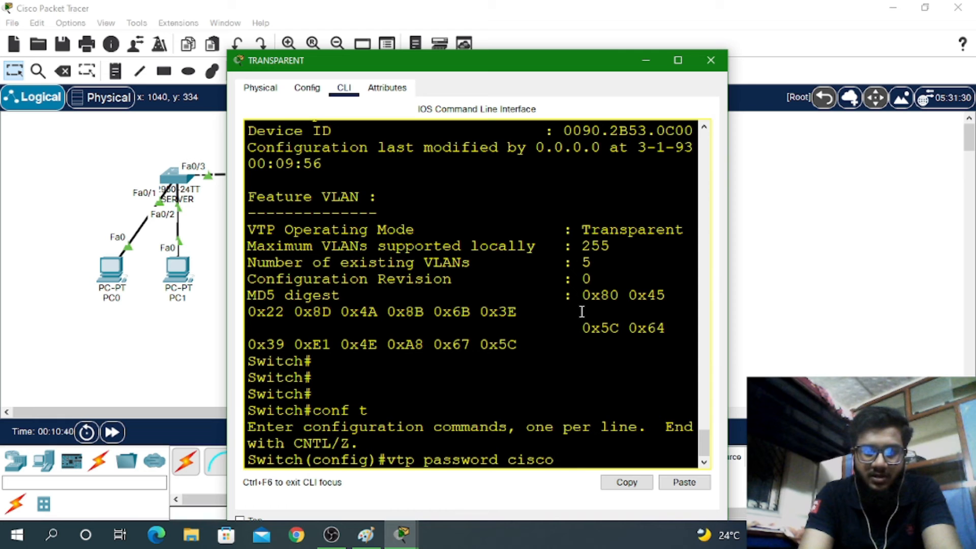
key("Down")
key("BackSpace")
key("BackSpace")
key("BackSpace")
key("BackSpace")
key("BackSpace")
key("BackSpace")
key("BackSpace")
key("BackSpace")
key("BackSpace")
key("BackSpace")
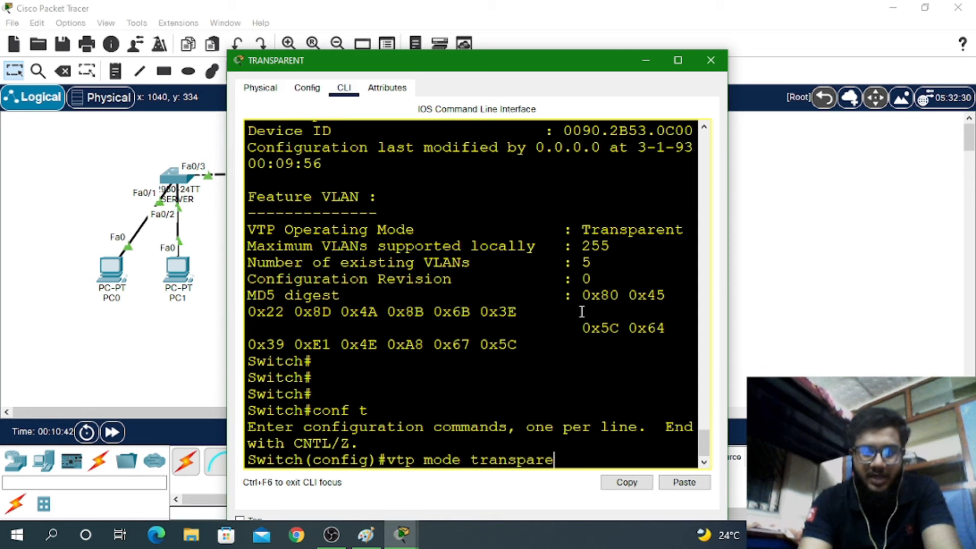
Switch VTP mode to client, then back to transparent, and save with wr
type("cl")
key("Tab")
key("Return")
key("Return")
key("Return")
key("Return")
key("Return")
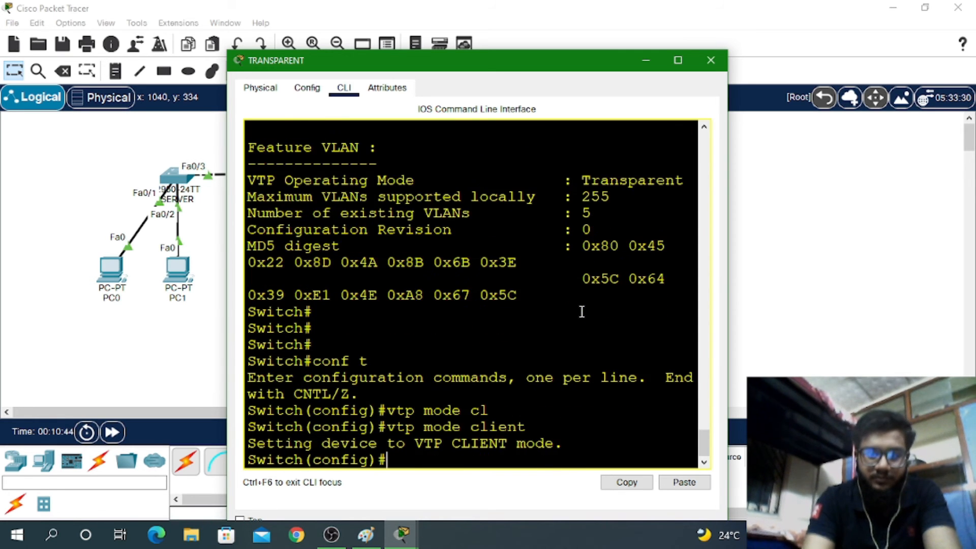
key("Up")
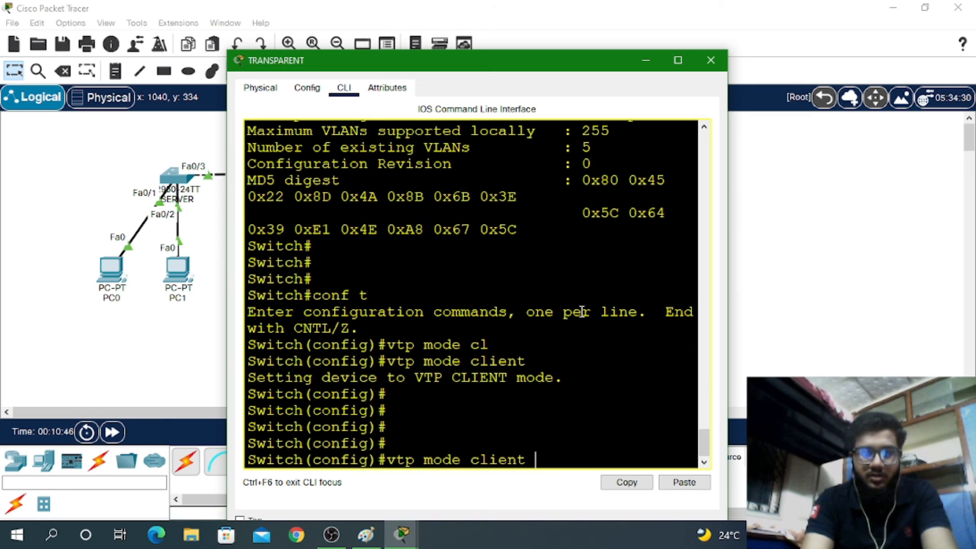
key("BackSpace")
key("BackSpace")
key("BackSpace")
key("BackSpace")
key("BackSpace")
key("BackSpace")
key("BackSpace")
type("t")
key("Tab")
key("Return")
key("Return")
key("Return")
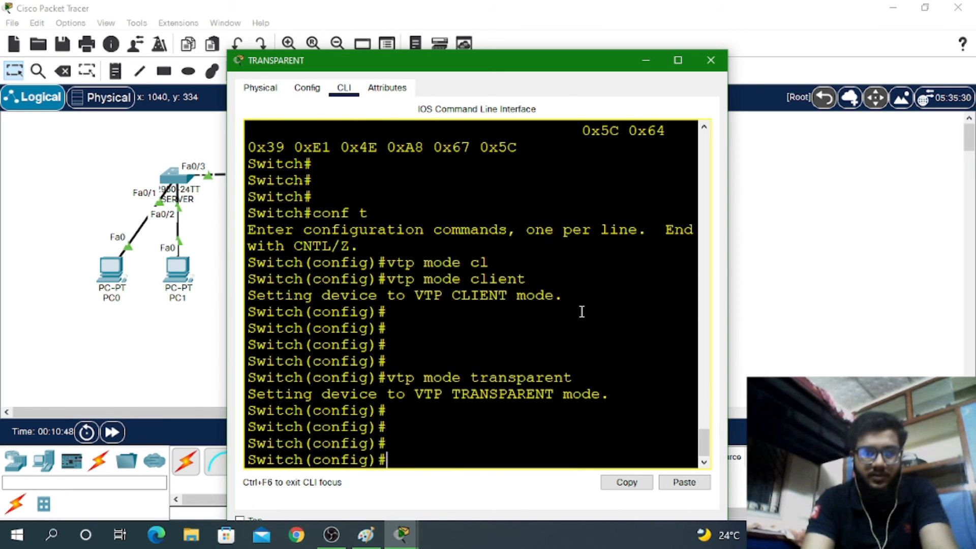
key("ctrl+z")
type("wr")
key("Return")
key("Return")
key("Return")
Run show vtp status and show vlan brief, listing VLANs 10 HR and 20 SALES
type("sg")
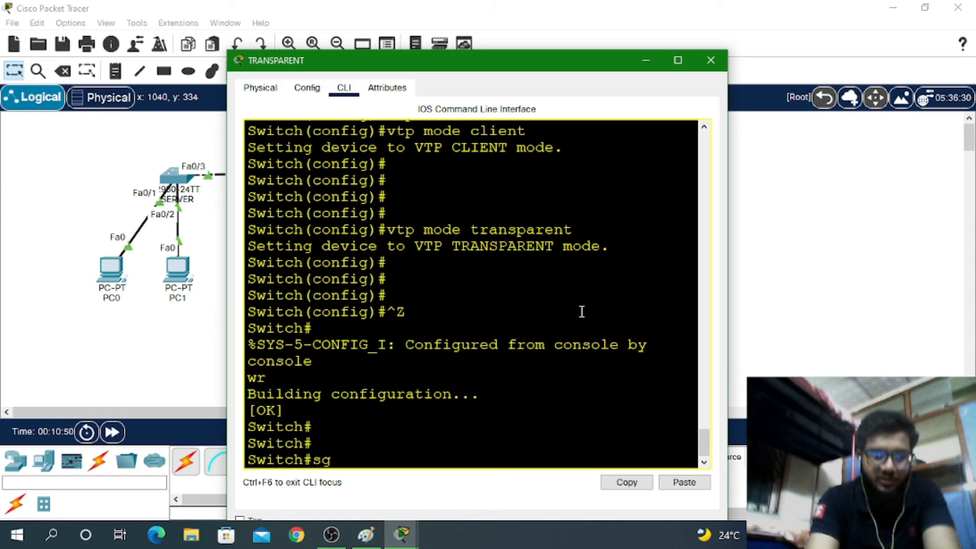
key("BackSpace")
type("h vt")
key("Tab")
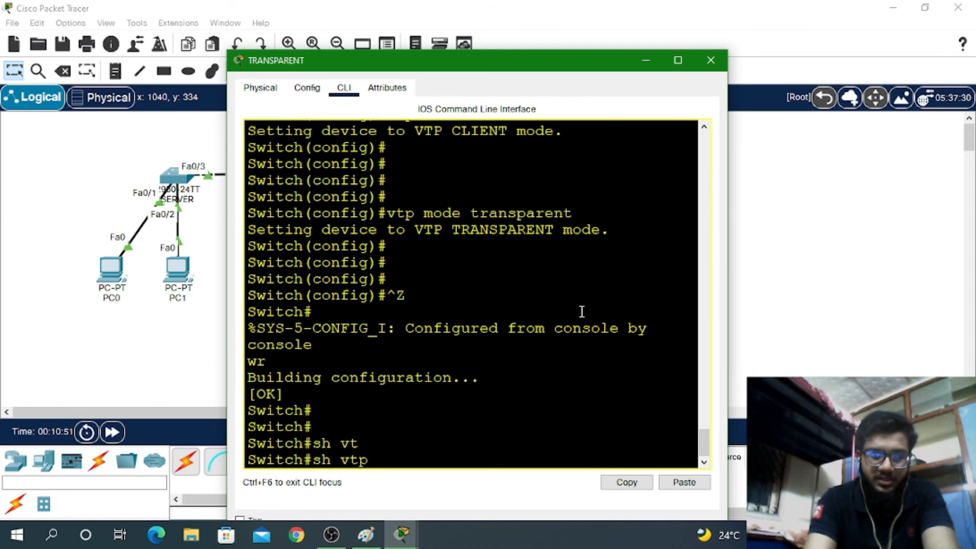
type("sta")
key("Tab")
key("Return")
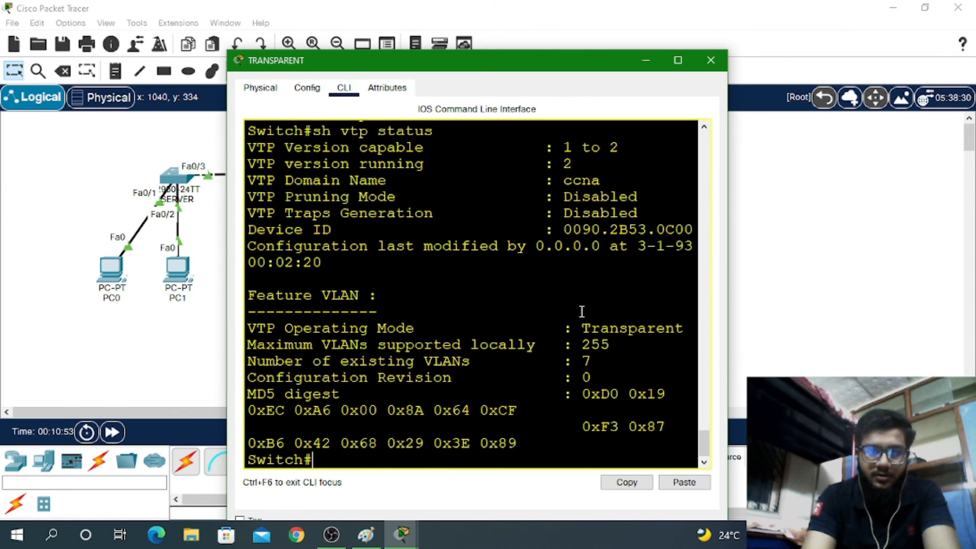
key("Return")
key("Return")
key("Return")
key("Return")
type("sh ")
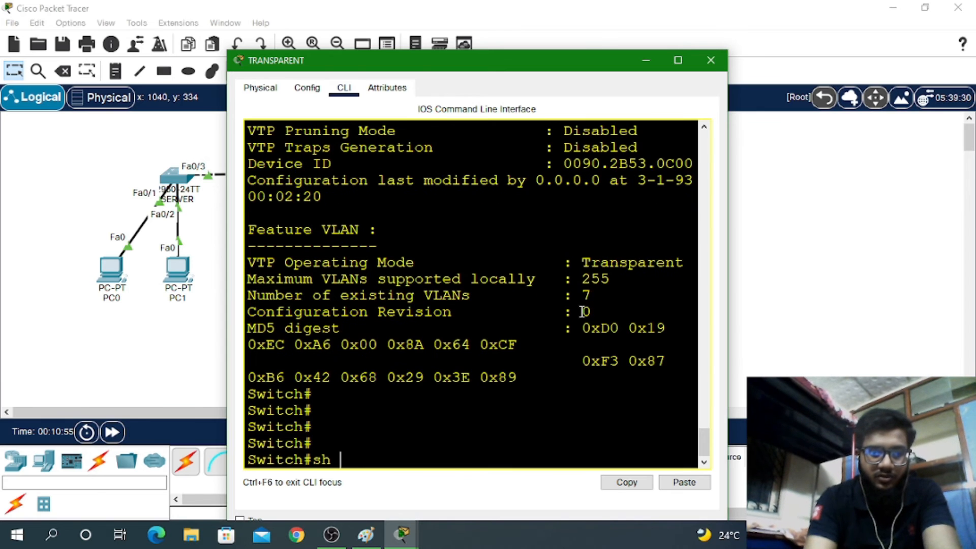
type("vl br")
key("Return")
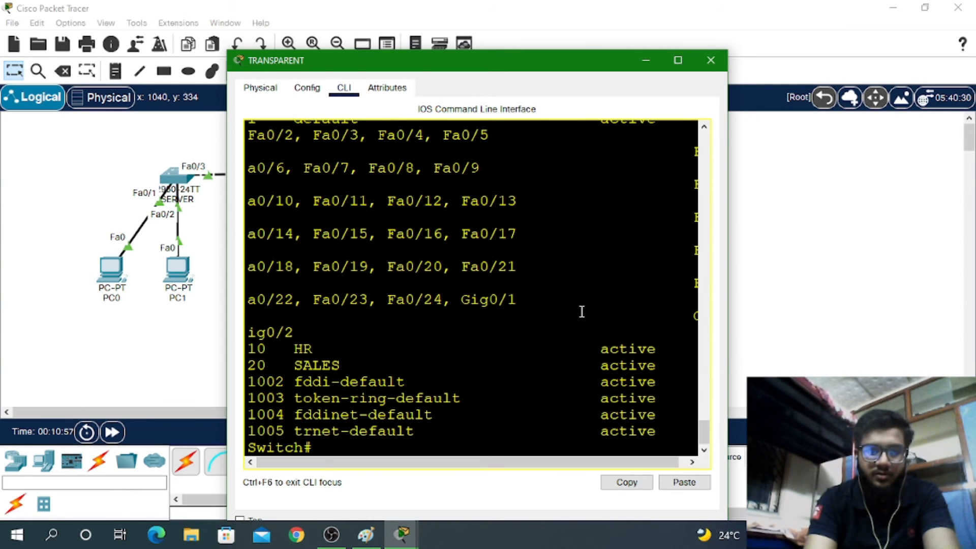
Maximize the switch window, highlight the HR and SALES VLAN rows, and recheck VTP status
left_click(677, 60)
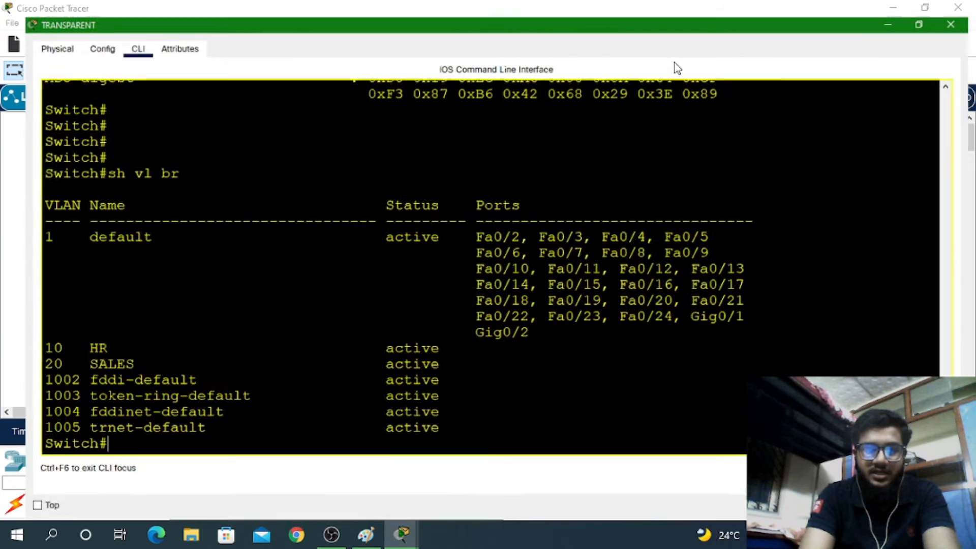
left_click_drag(141, 358, 421, 408)
left_click(108, 443)
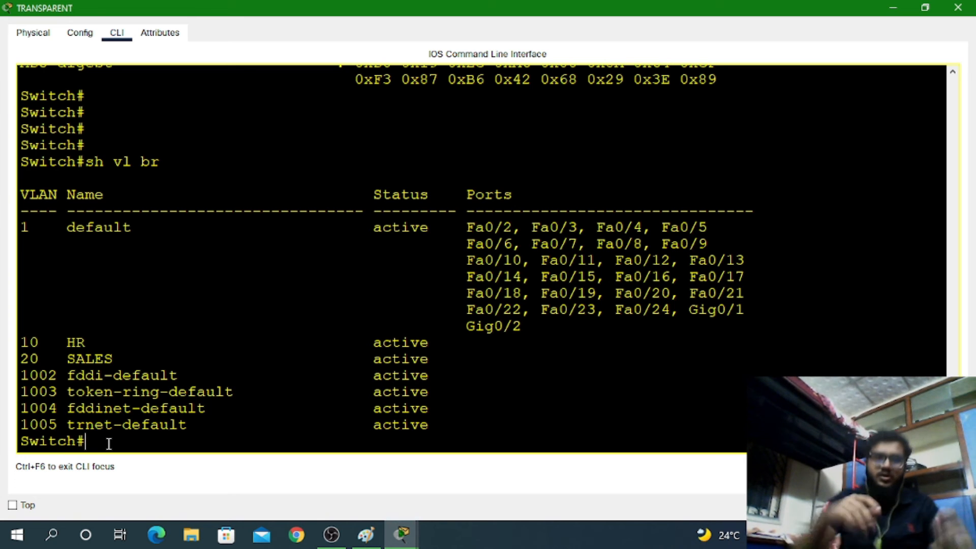
key("Up")
key("Up")
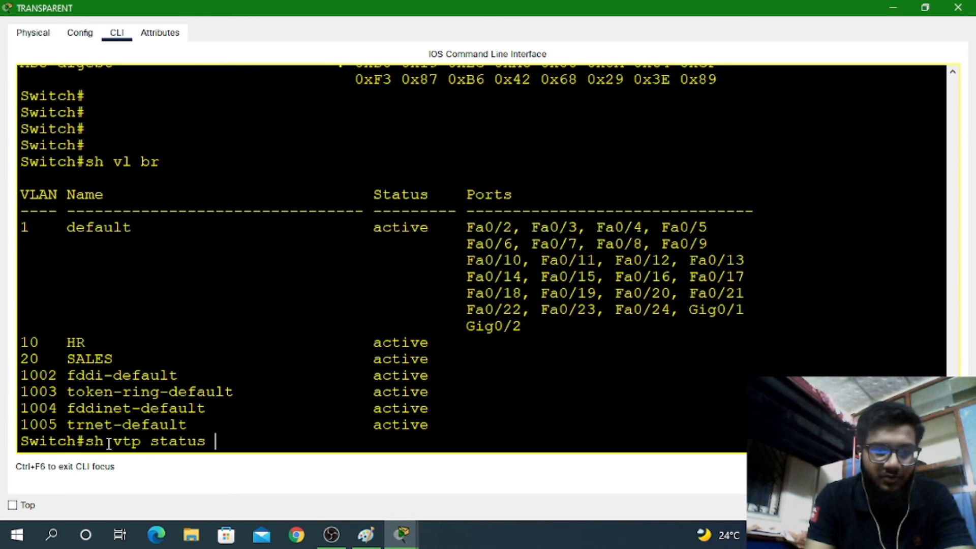
key("Return")
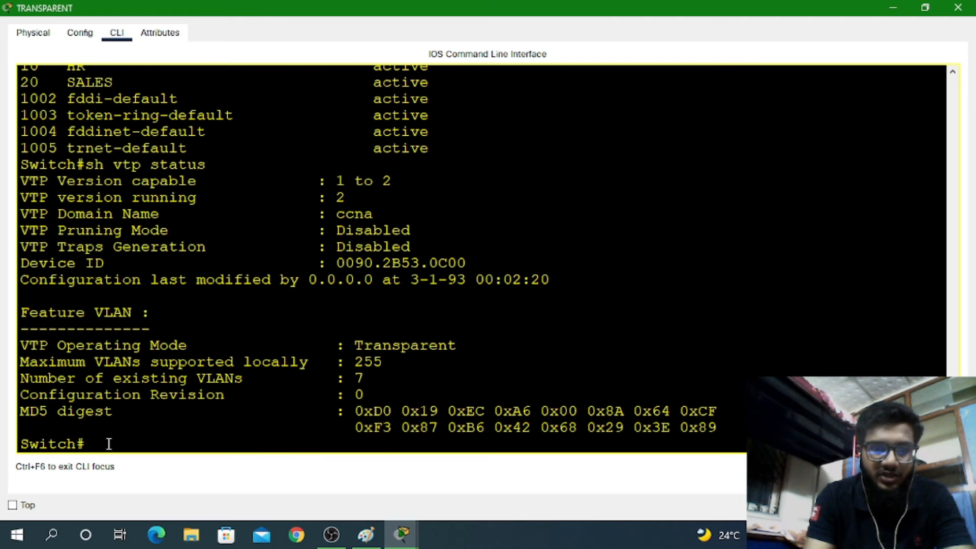
key("Up")
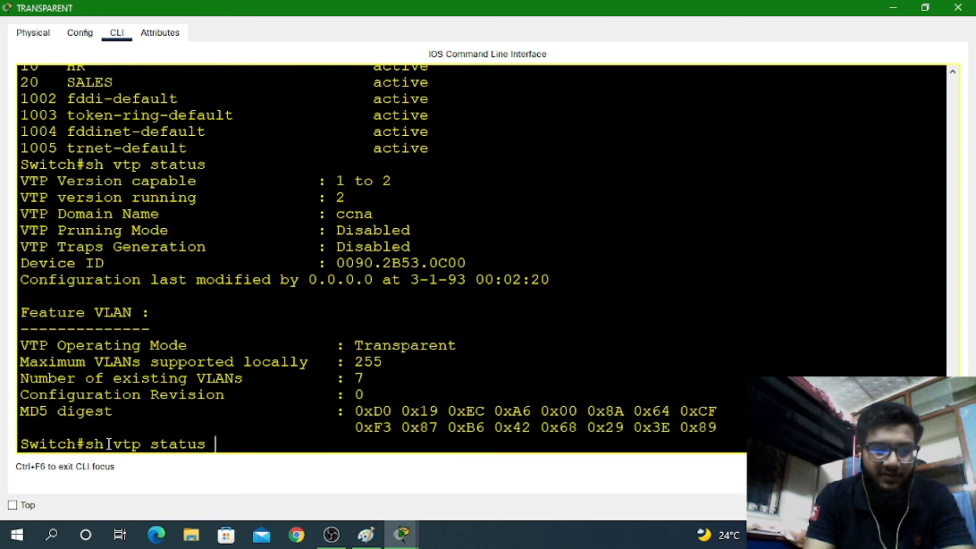
key("Up")
key("Down")
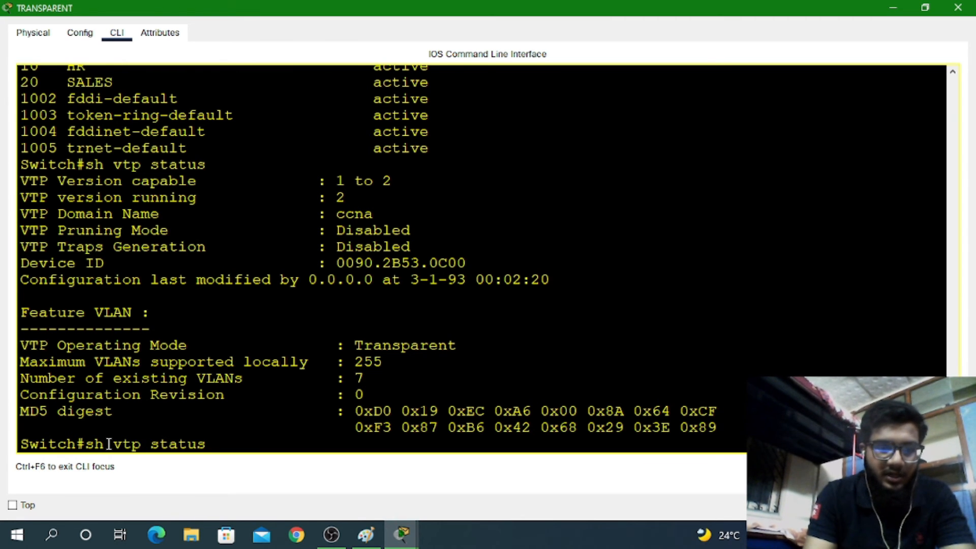
key("Up")
key("Down")
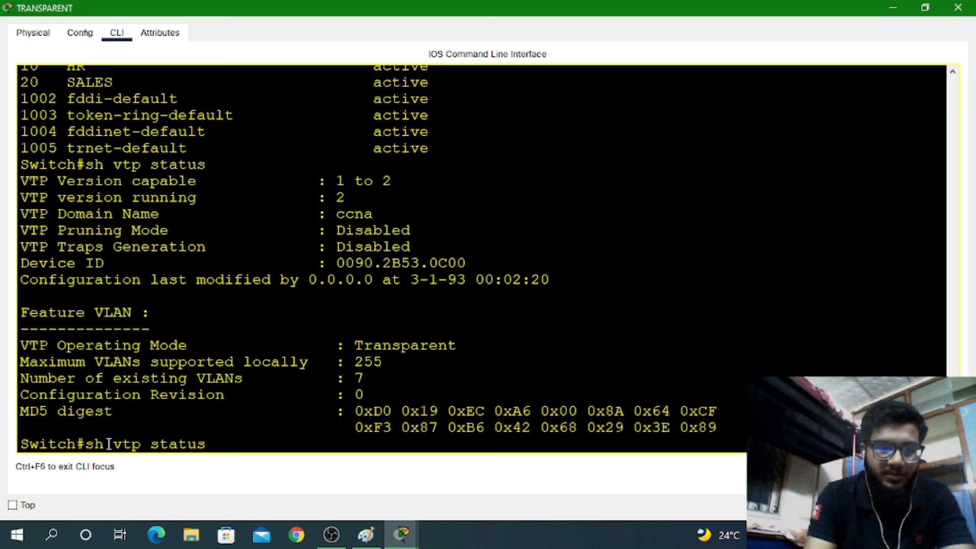
Reapply vtp mode transparent in global configuration, then return to the Switch# prompt
key("BackSpace")
key("BackSpace")
key("BackSpace")
key("BackSpace")
key("BackSpace")
key("BackSpace")
key("BackSpace")
key("BackSpace")
key("BackSpace")
key("BackSpace")
key("BackSpace")
key("BackSpace")
key("BackSpace")
type("conf t")
key("Return")
key("Up")
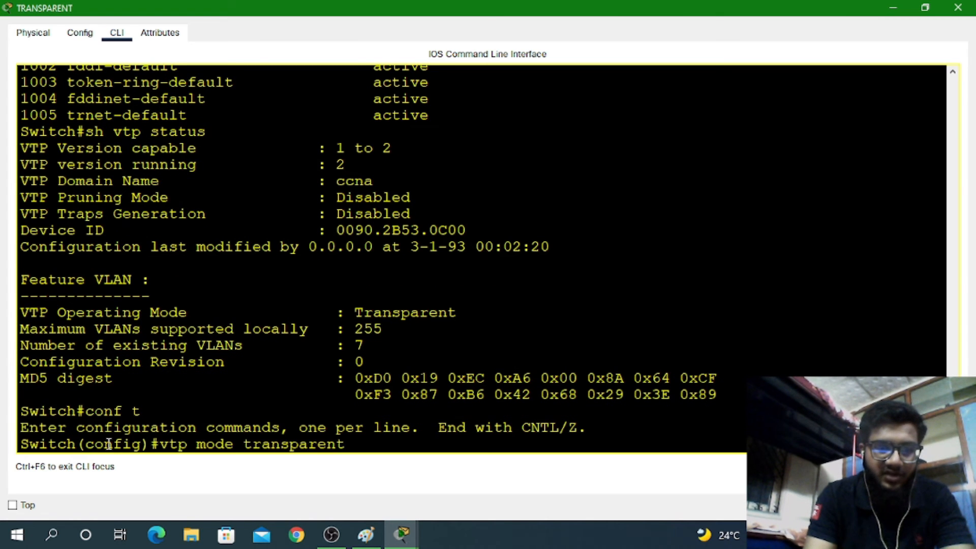
key("Up")
key("Down")
key("Return")
key("Up")
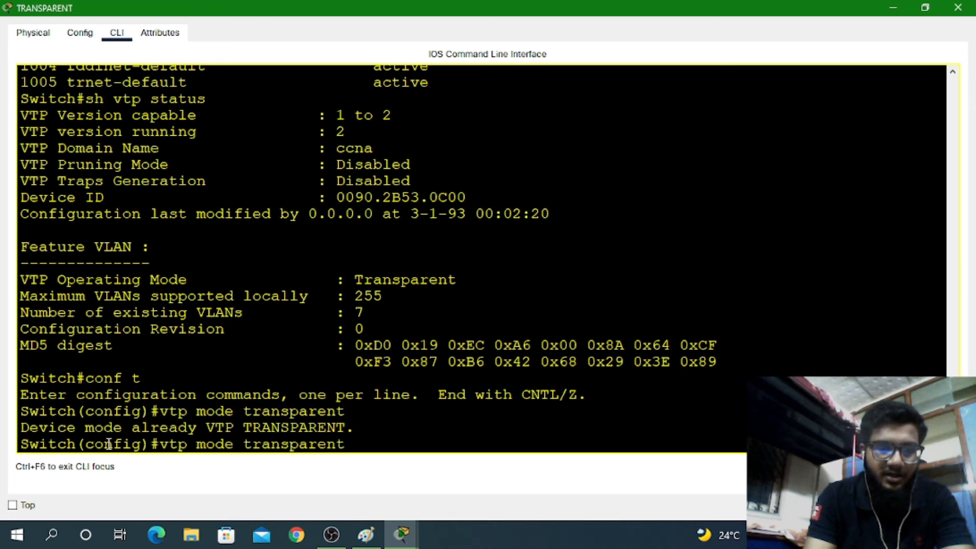
key("ctrl+z")
key("Return")
key("Return")
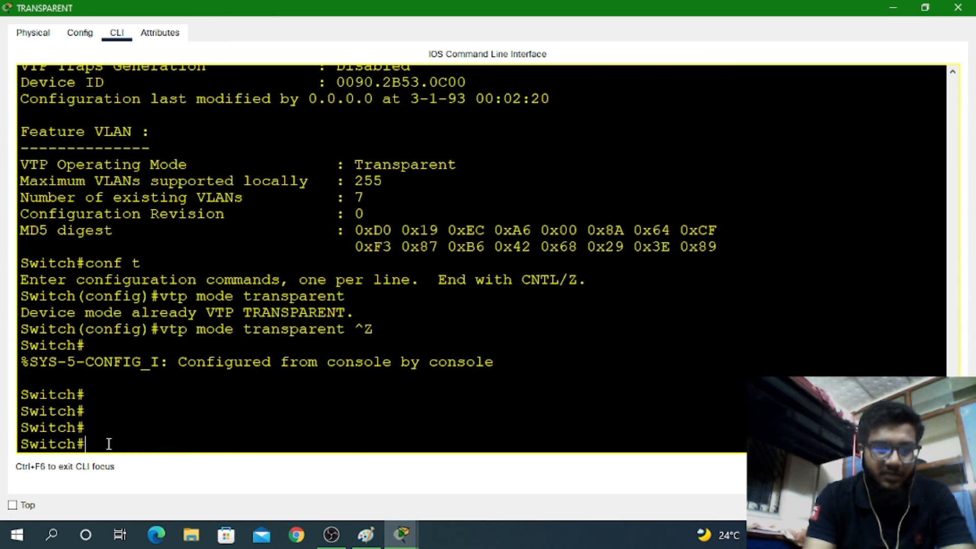
type("sh")
key("BackSpace")
key("BackSpace")
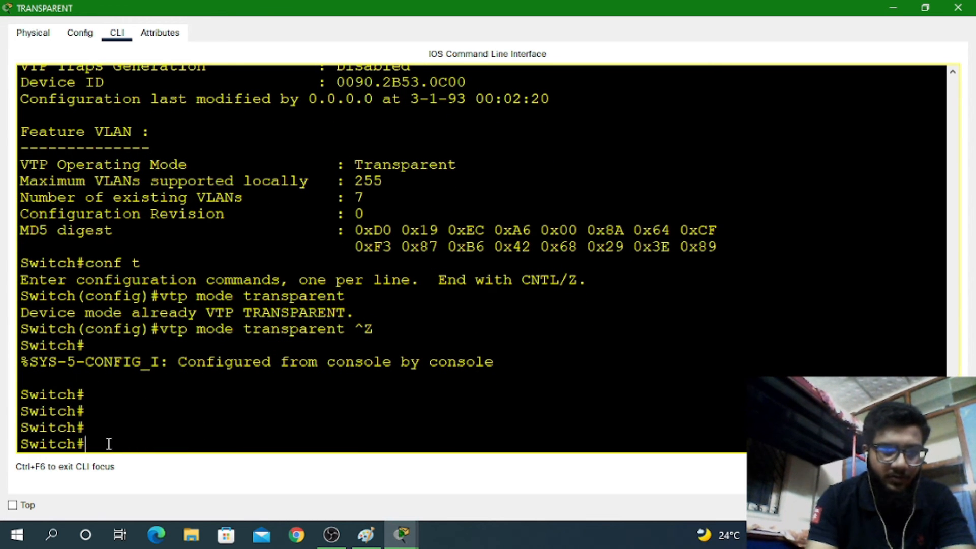
Exit the session and re-enter privileged mode with enable
type("de")
key("Tab")
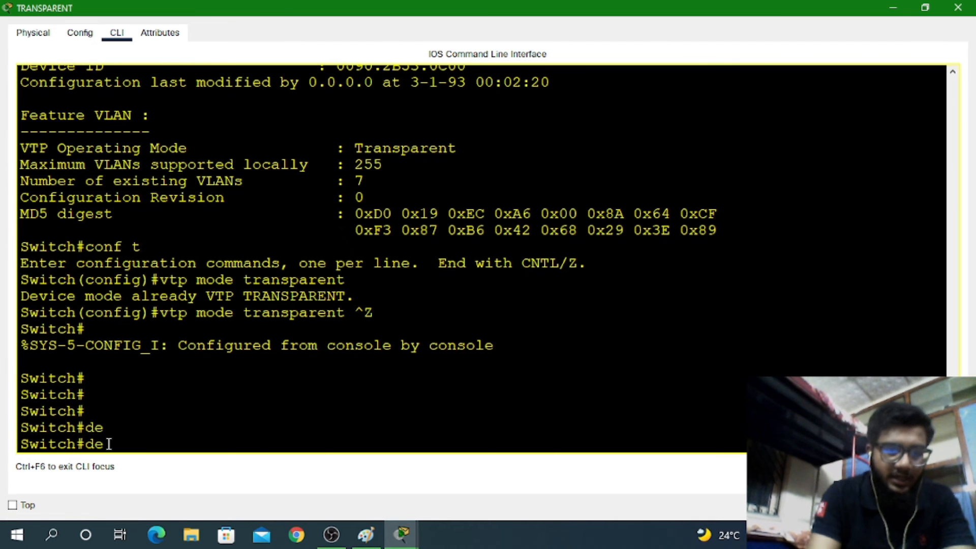
key("BackSpace")
key("BackSpace")
type("ex")
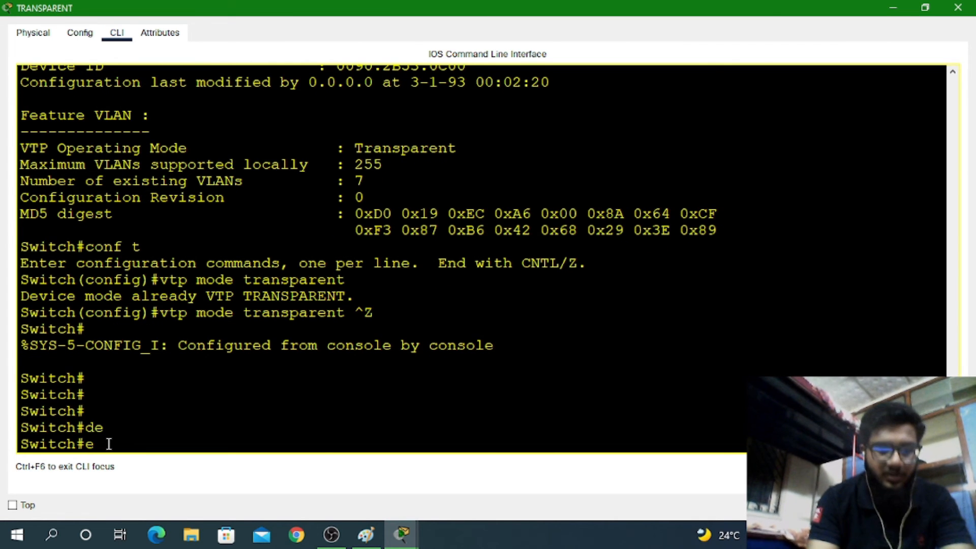
key("Return")
key("Return")
key("Return")
type("de")
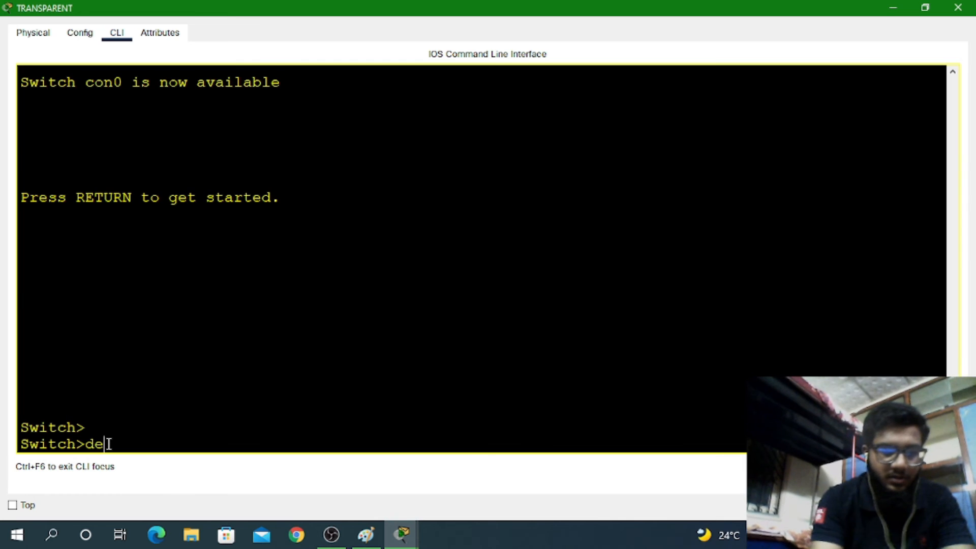
key("Tab")
key("BackSpace")
type("en")
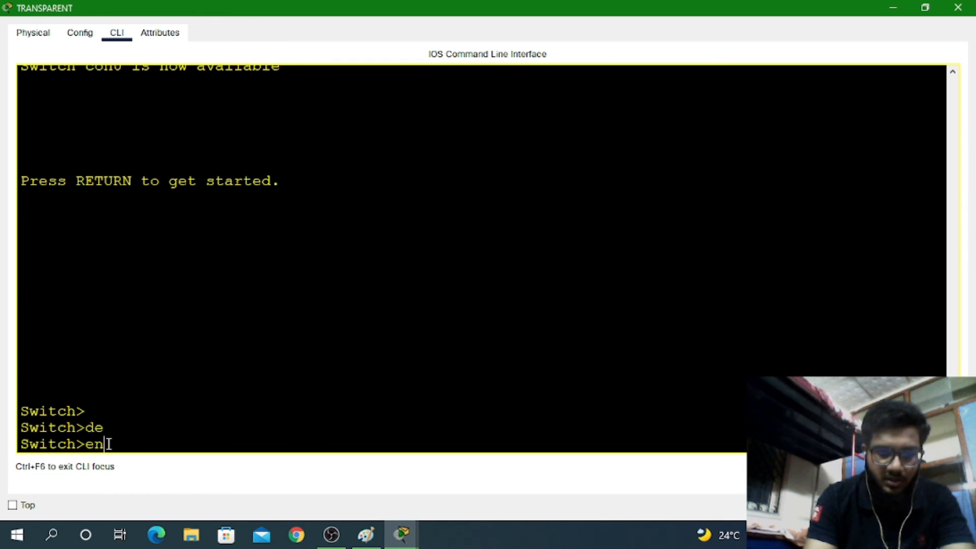
key("Return")
key("Return")
key("Return")
Delete vlan.dat from flash, confirming the filename and the deletion
type("?")
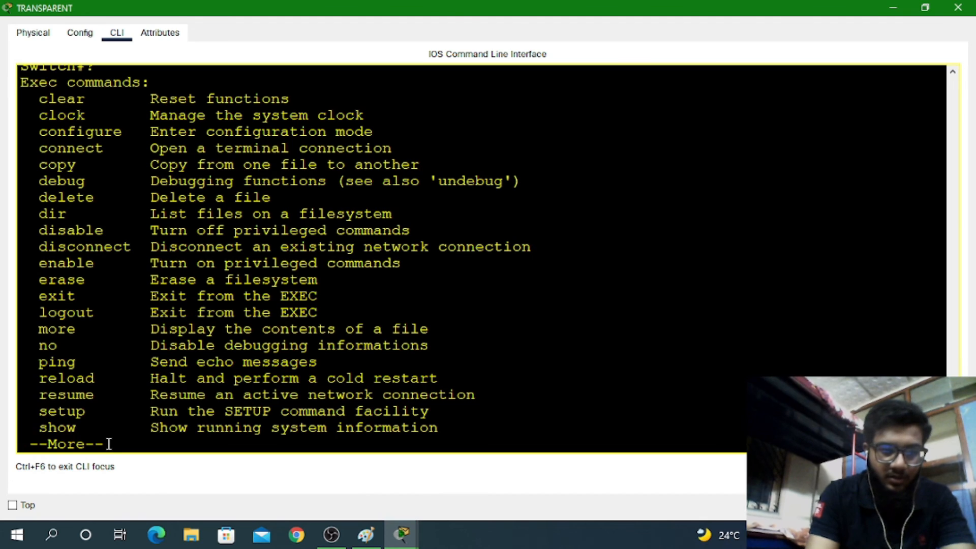
key("space")
type("del")
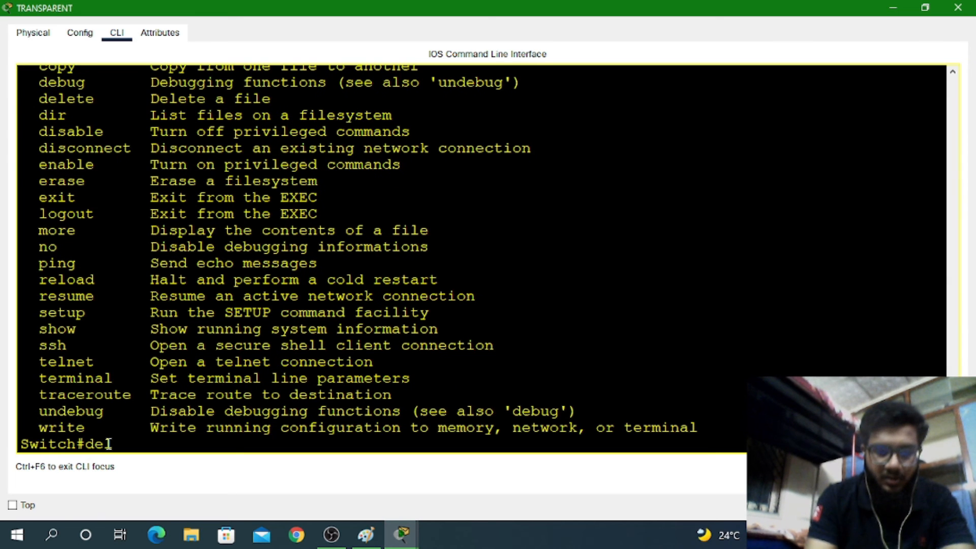
key("Tab")
type("v")
key("Tab")
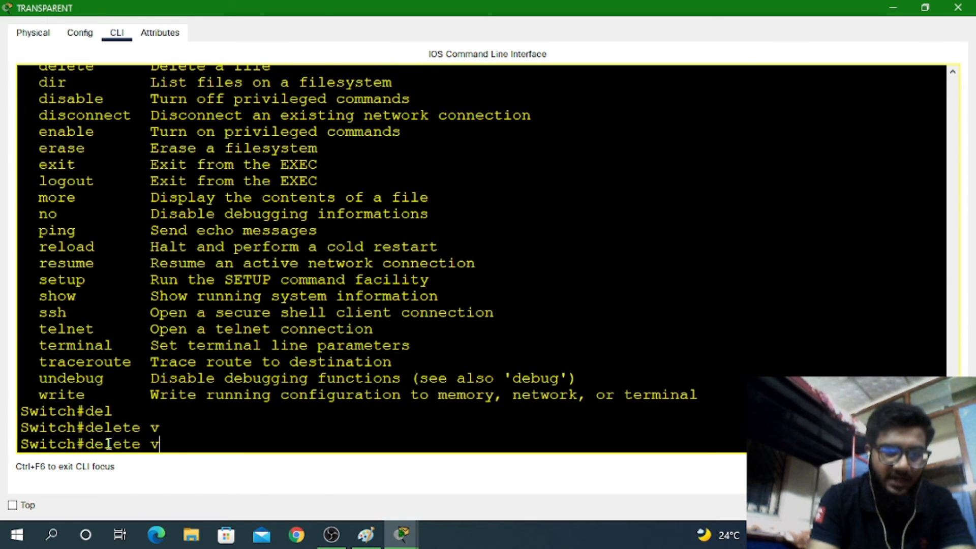
type("la")
key("Tab")
type("n")
key("Tab")
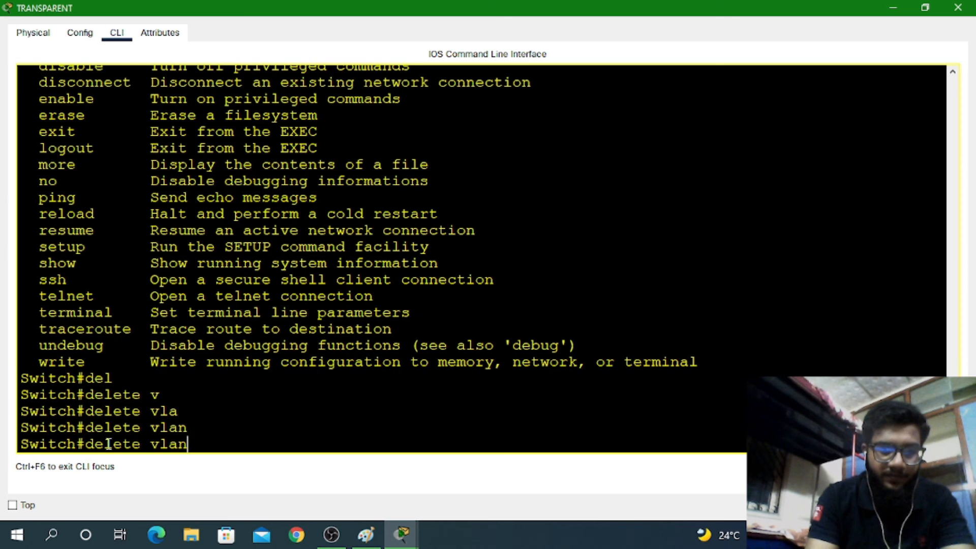
type("?")
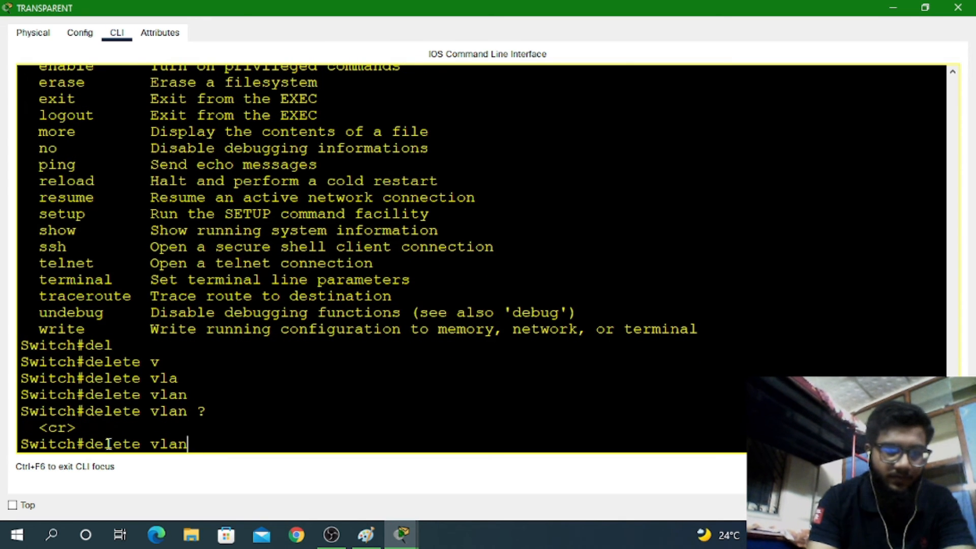
key("BackSpace")
key("BackSpace")
key("BackSpace")
type("?")
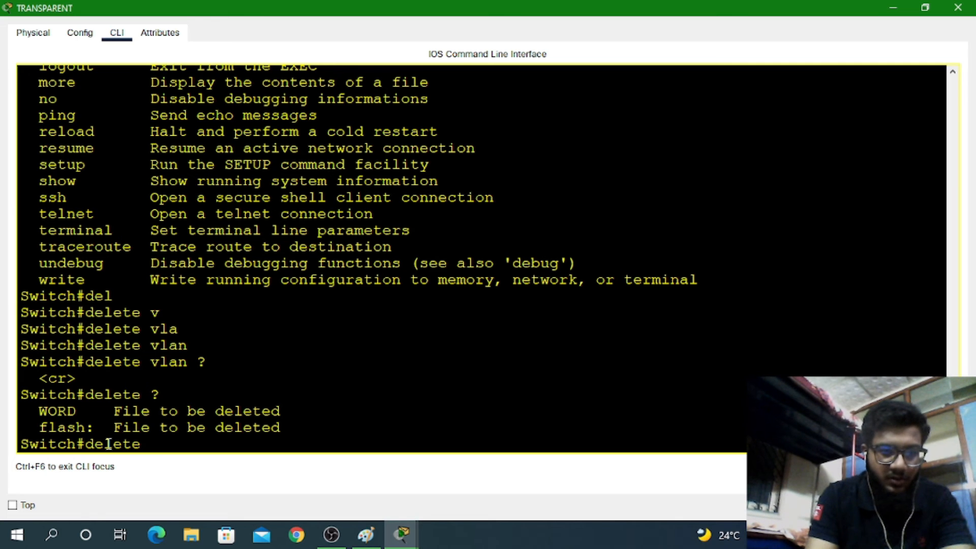
type("vla")
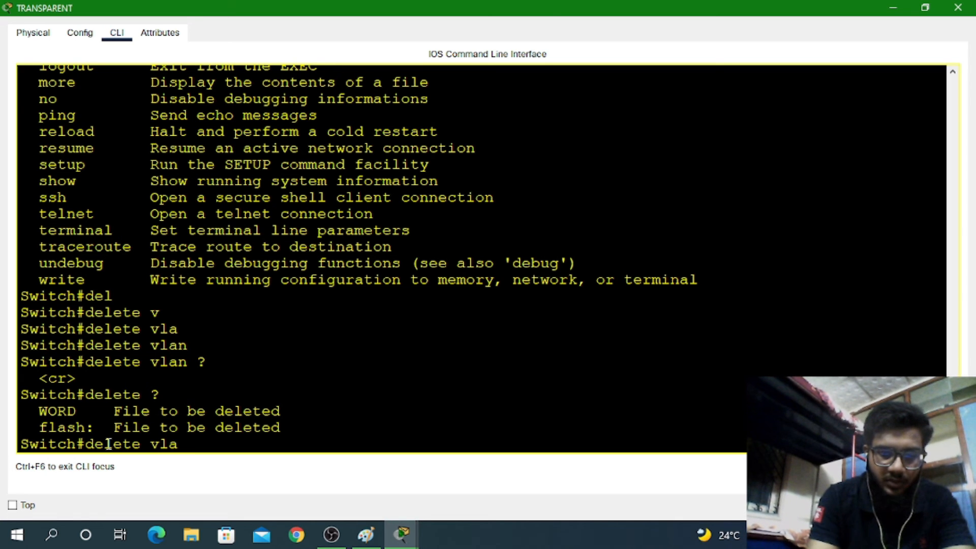
type("n.ddat")
key("Tab")
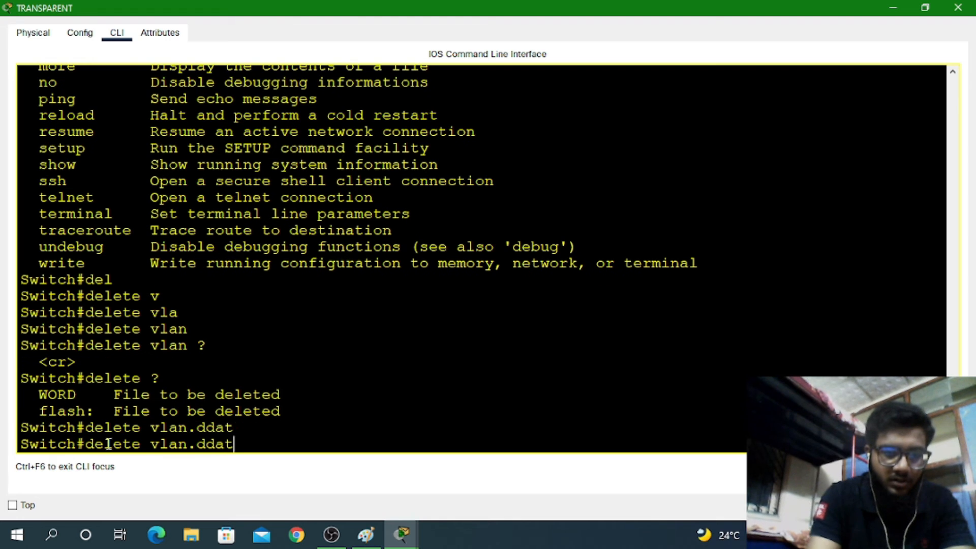
key("BackSpace")
key("BackSpace")
key("BackSpace")
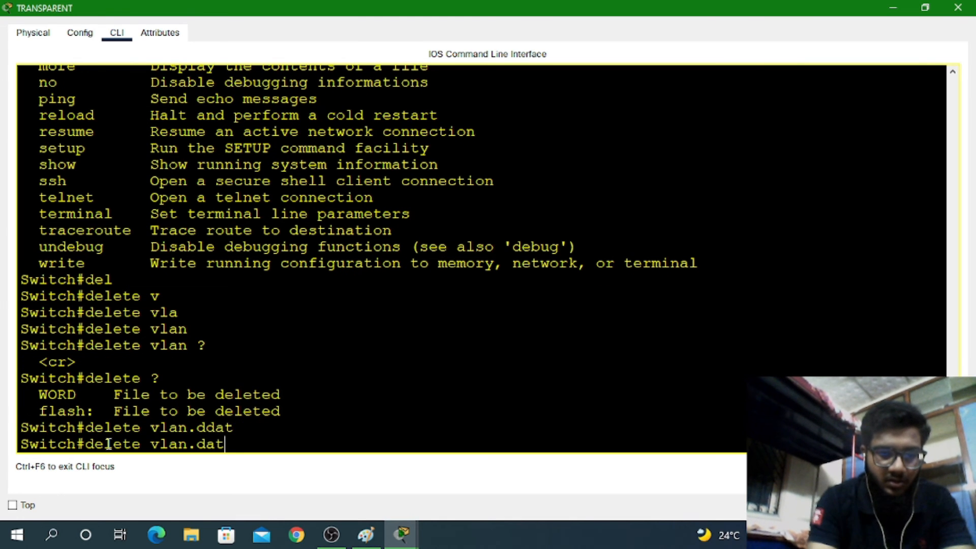
key("Return")
key("Return")
key("Return")
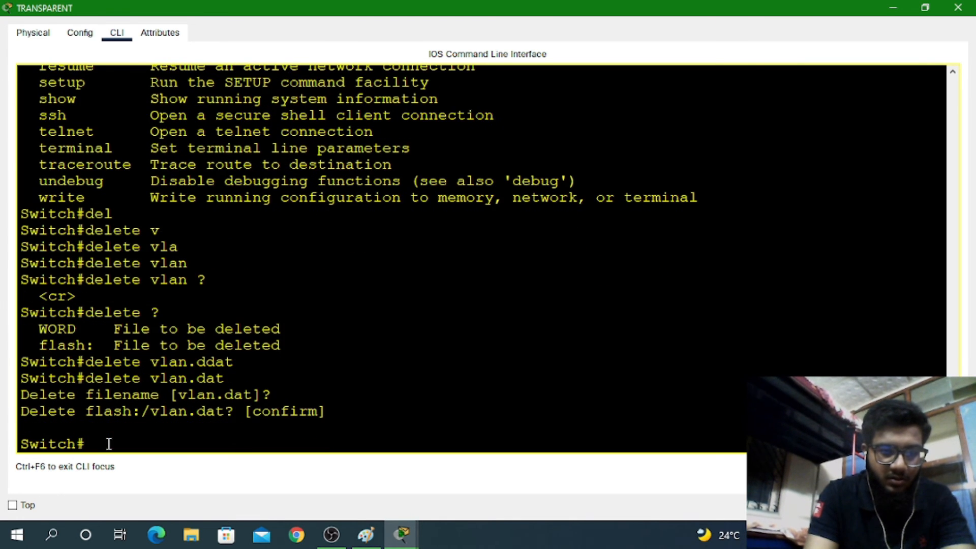
key("Return")
key("Return")
Display the TRANSPARENT switch's VTP status with show vtp status
type("sh vtp")
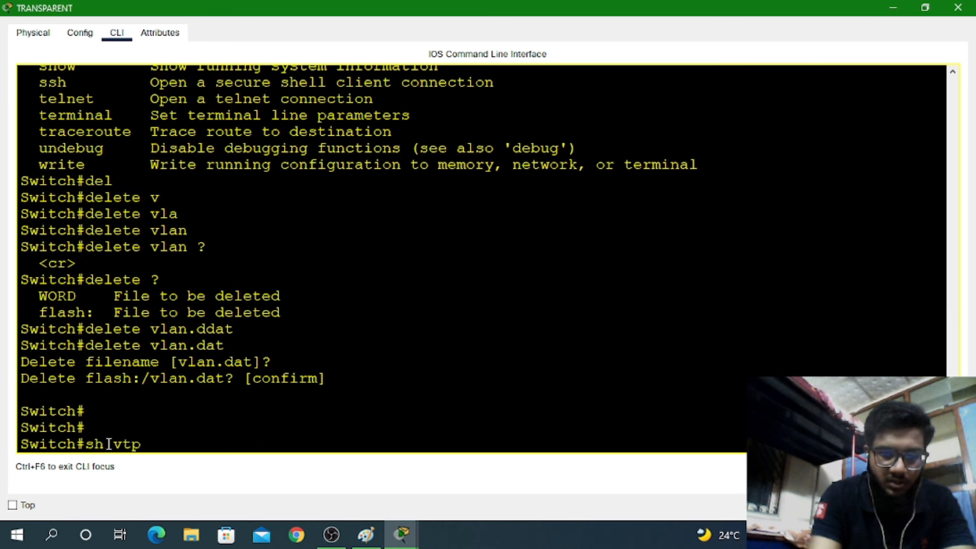
type(" sta")
key("Tab")
key("Return")
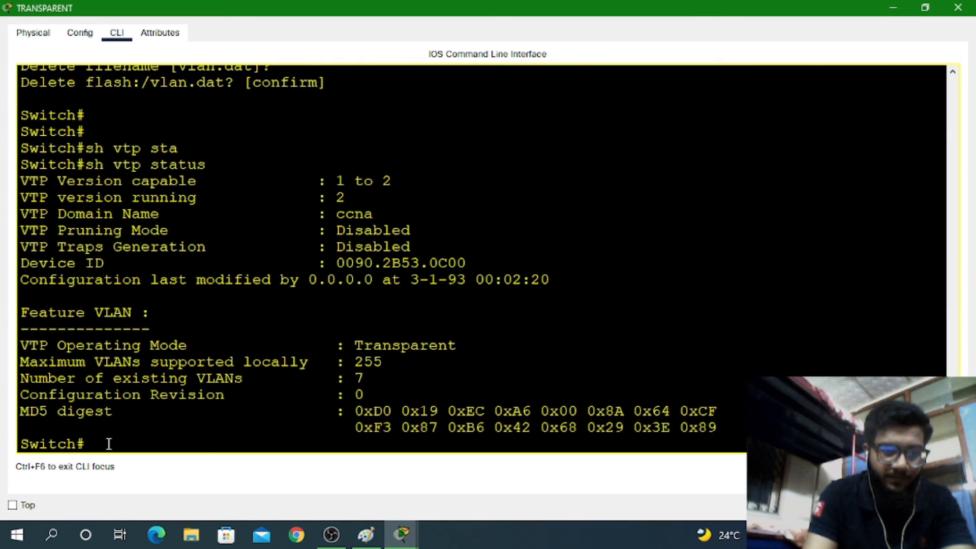
key("Return")
key("Return")
key("Return")
key("Return")
key("Return")
key("Return")
Reload the switch, answering y to save the configuration, then return to the Logical topology
type("s")
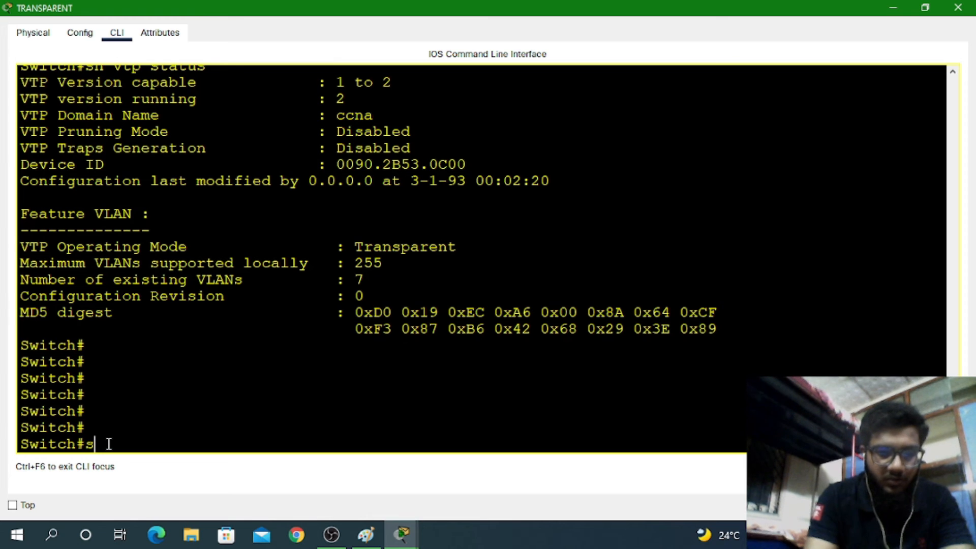
key("BackSpace")
type("re")
key("Tab")
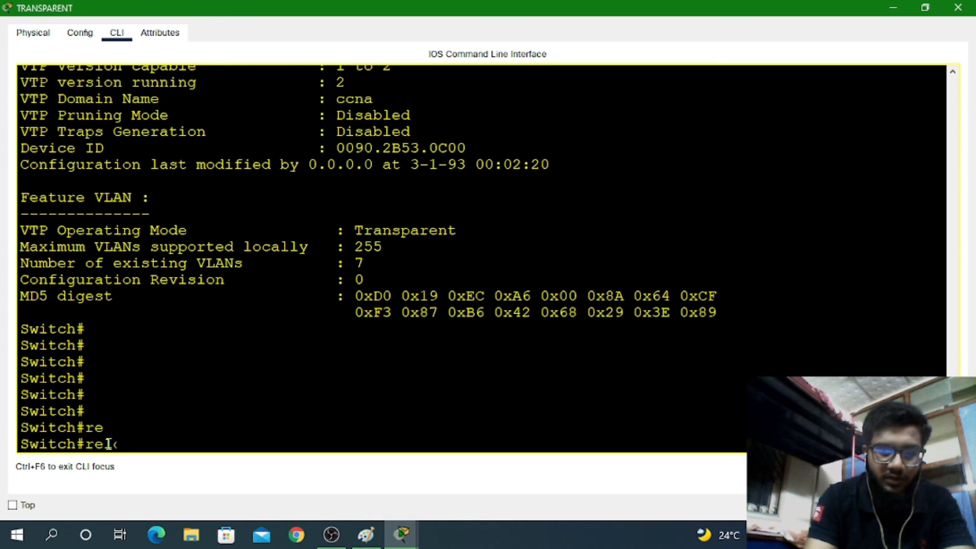
type("lod")
key("Tab")
key("BackSpace")
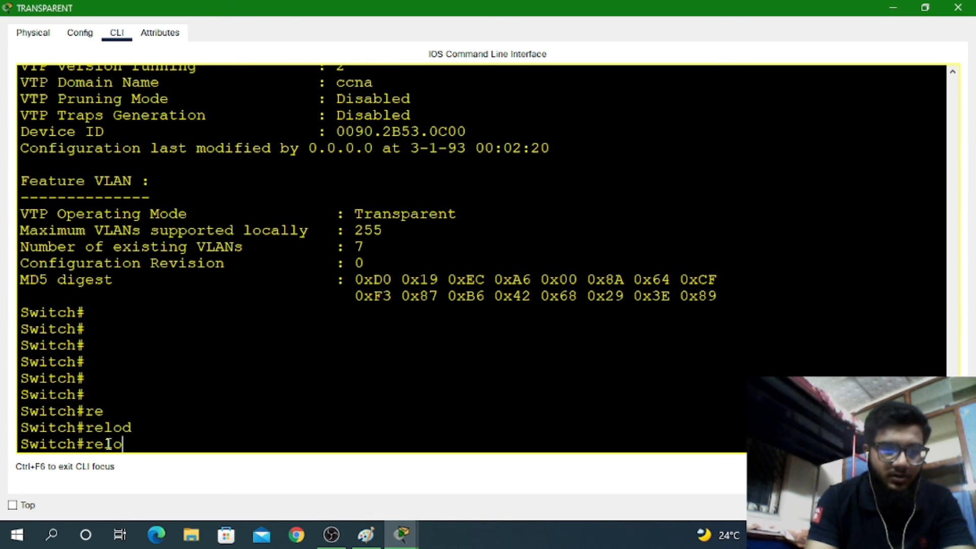
type("ad")
key("Tab")
key("Return")
key("Return")
key("Return")
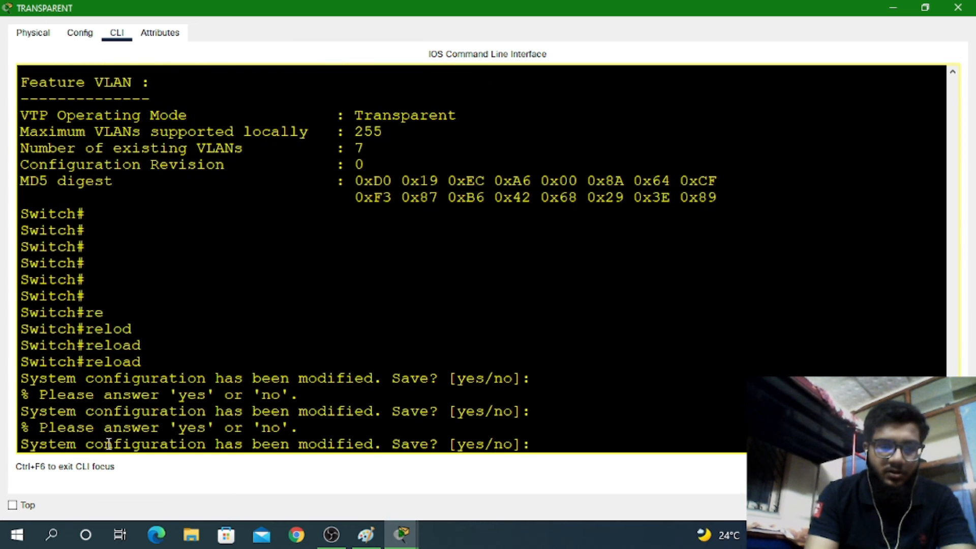
type("y")
key("Return")
key("Return")
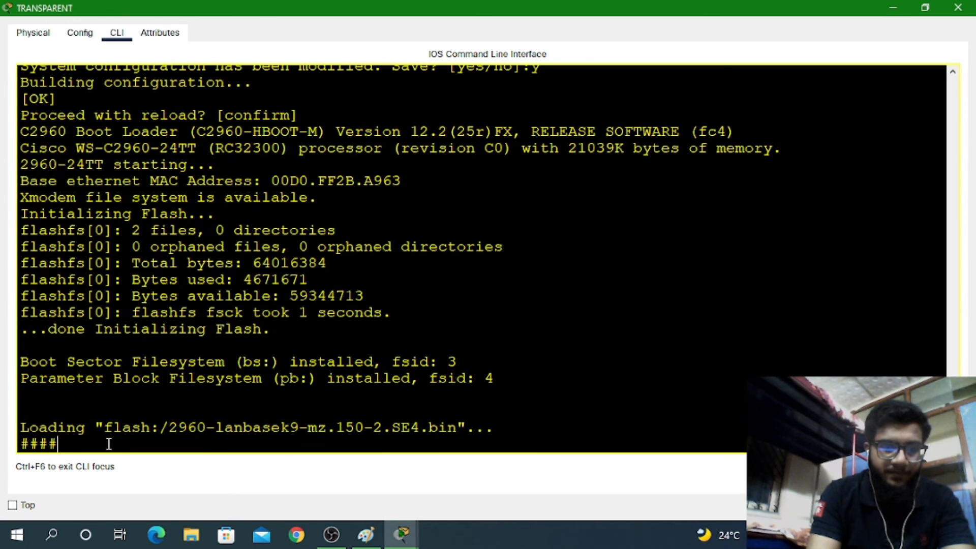
left_click(891, 9)
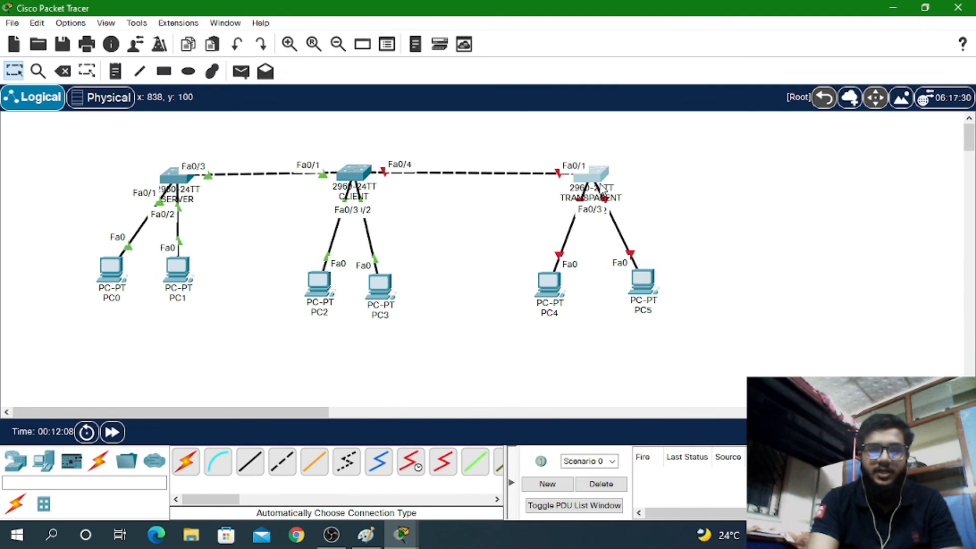
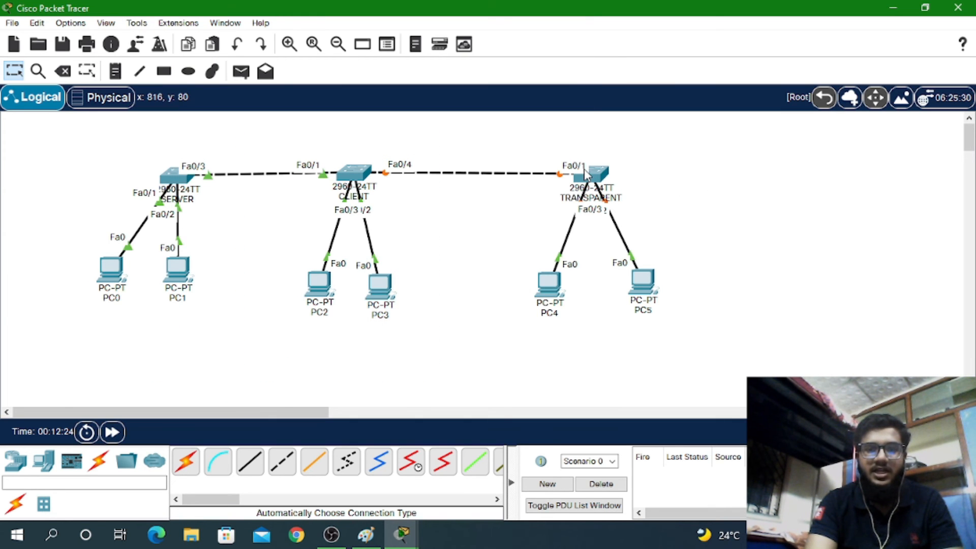
Open the TRANSPARENT switch's command line and enter privileged mode with enable
left_click(597, 179)
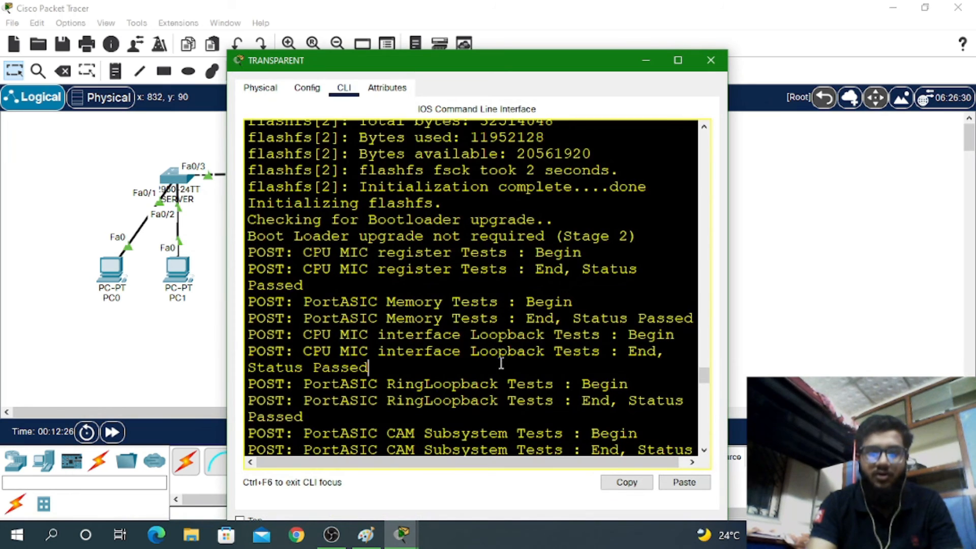
key("Return")
key("Return")
key("Return")
key("Return")
key("Return")
key("Return")
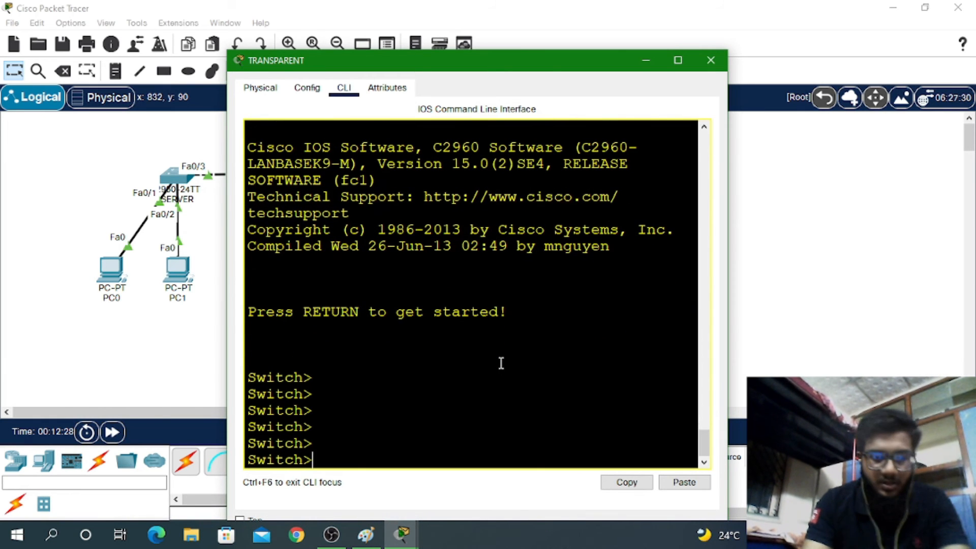
type("en")
key("Return")
key("Return")
key("Return")
type("h v")
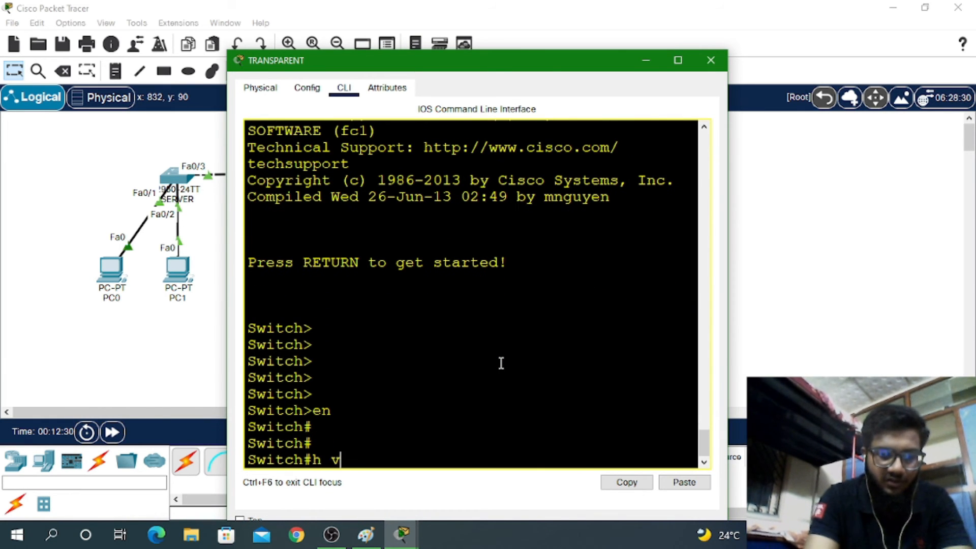
type("tp st")
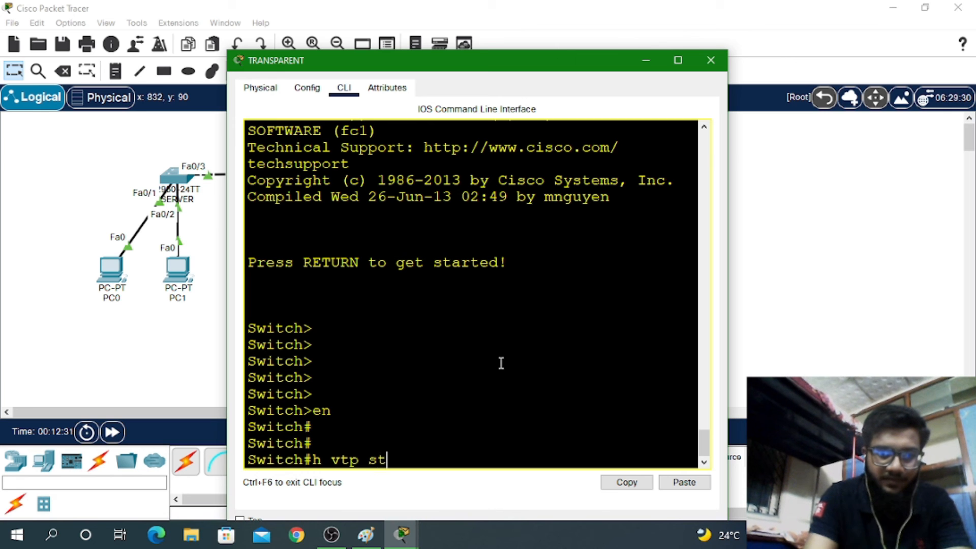
type("a")
key("Tab")
key("Return")
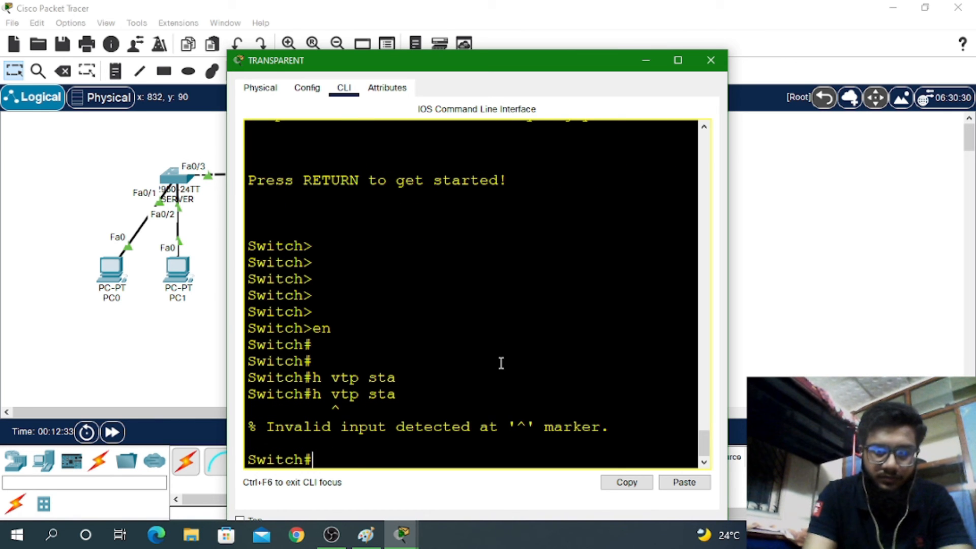
key("Up")
type("s")
key("Tab")
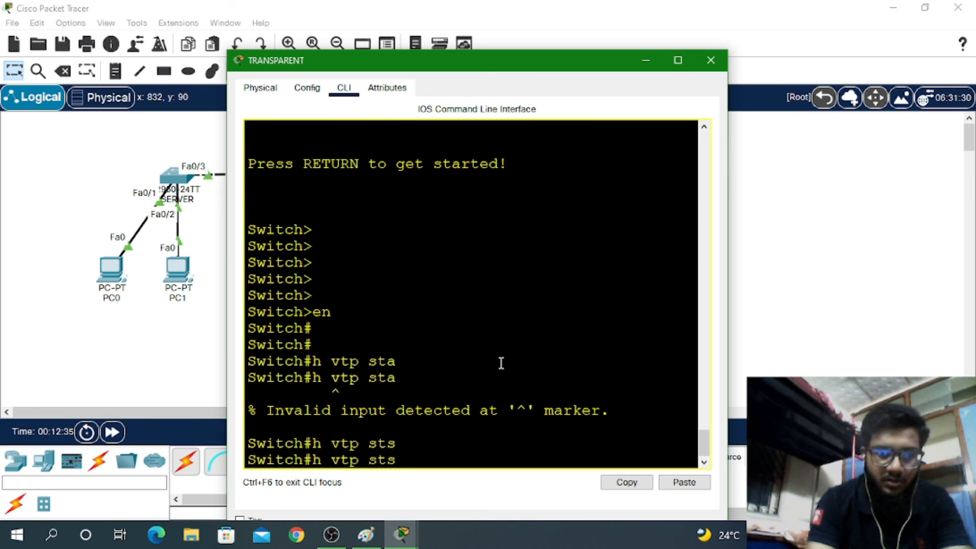
type("a")
key("BackSpace")
key("BackSpace")
key("BackSpace")
key("BackSpace")
key("BackSpace")
key("BackSpace")
key("BackSpace")
key("BackSpace")
key("BackSpace")
key("BackSpace")
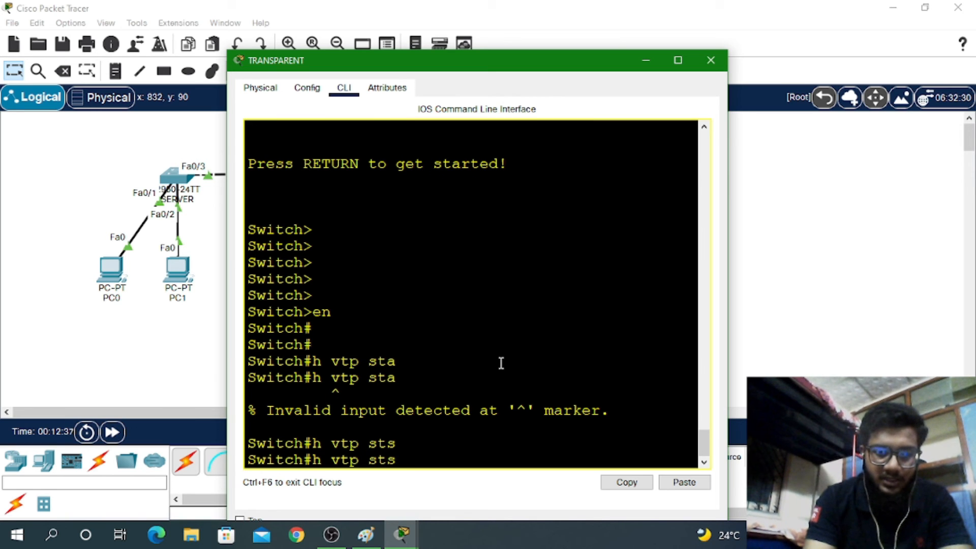
Show VTP status (Transparent mode) and the brief VLAN list with 10 HR and 20 SALES
type("sh vt")
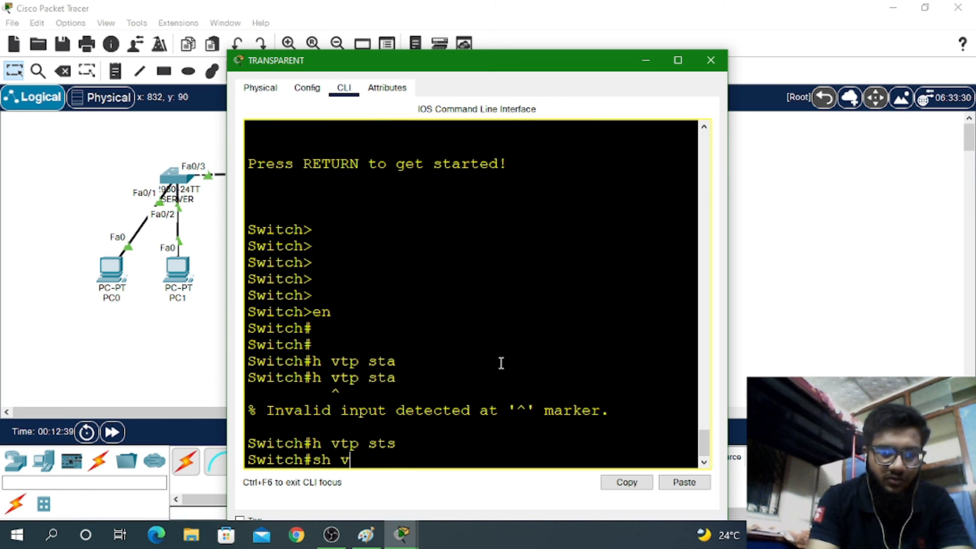
key("Tab")
type("sta")
key("Tab")
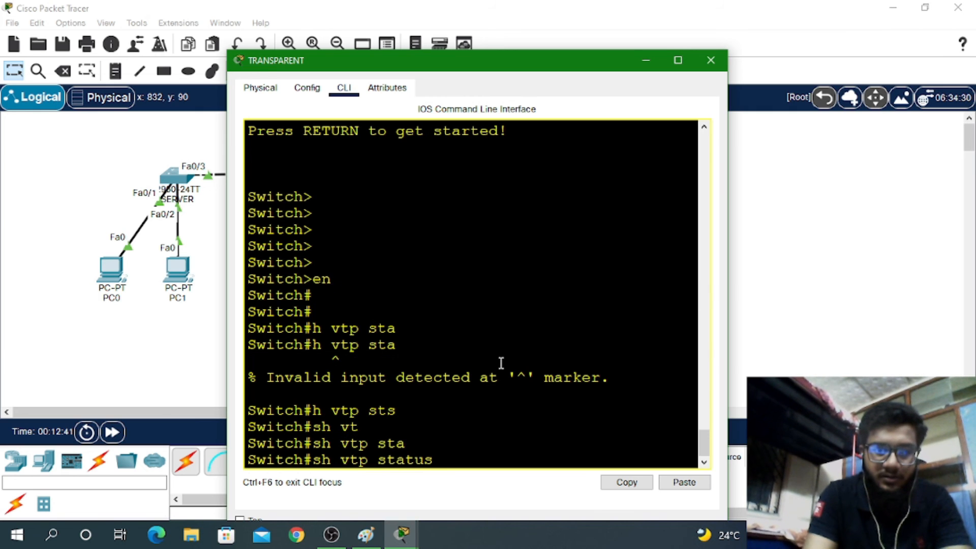
key("Return")
type("s")
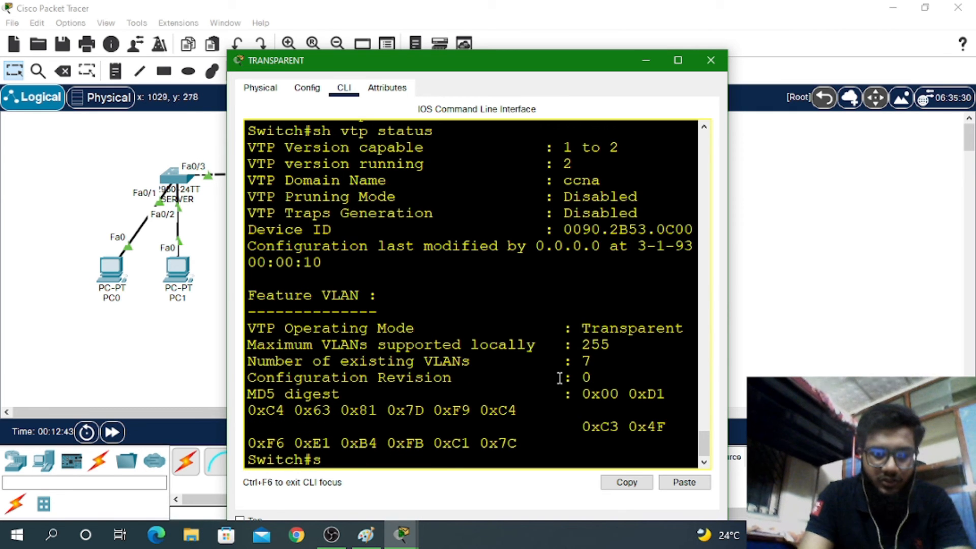
type("h vl br")
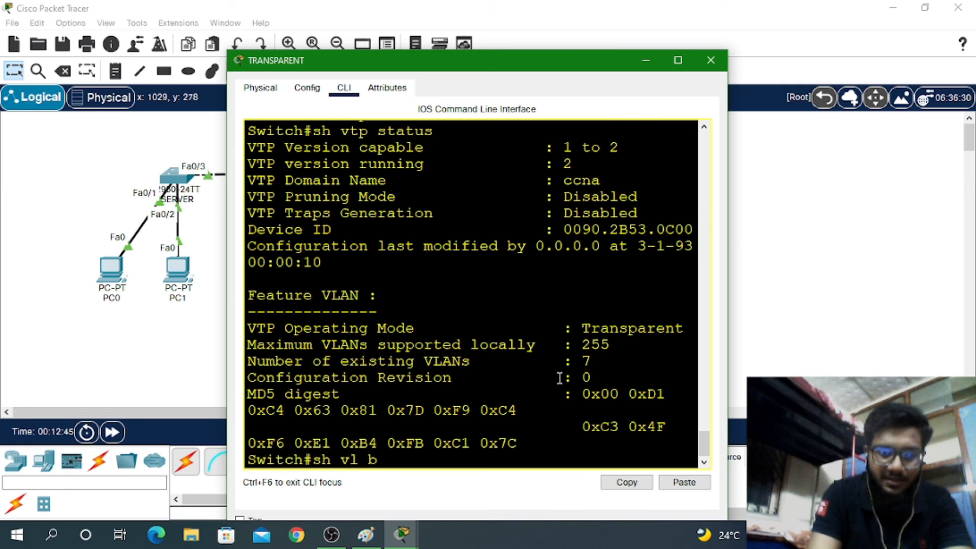
key("Return")
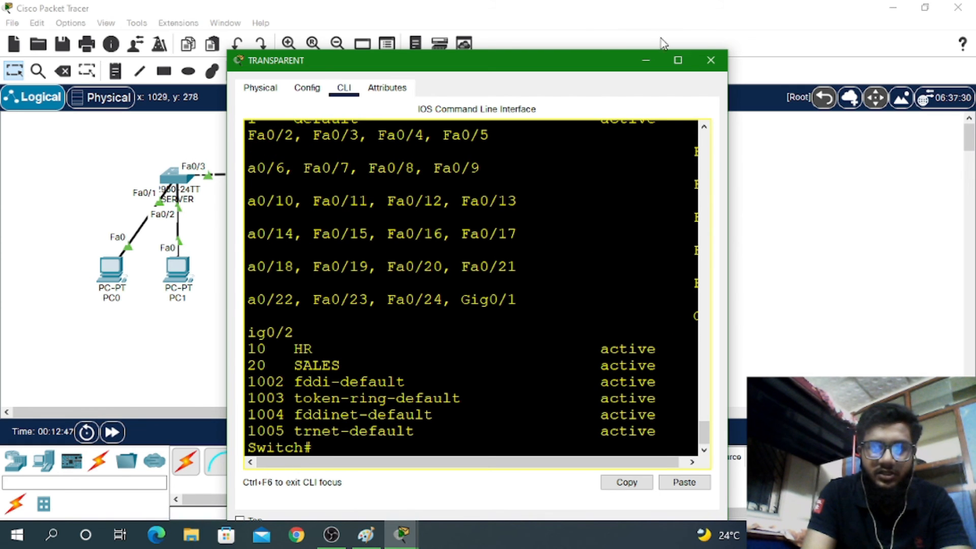
Maximize the terminal, highlight the VLAN 10 HR and 20 SALES lines, then enter conf t
left_click(678, 61)
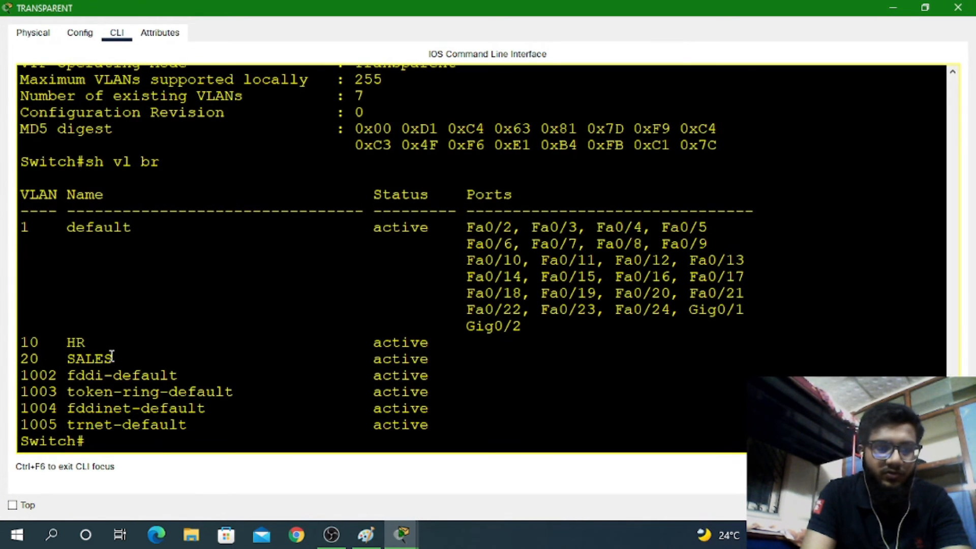
left_click_drag(113, 359, 22, 342)
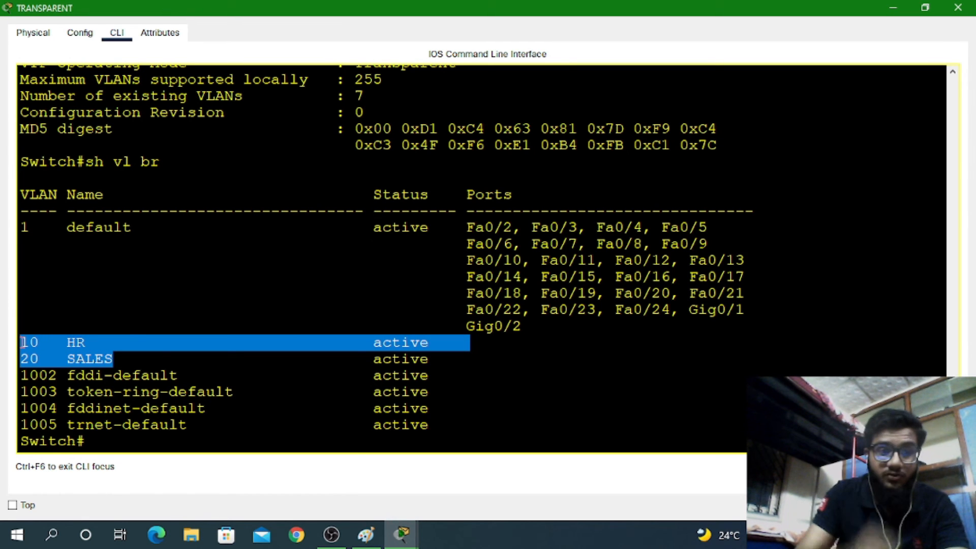
double_click(128, 423)
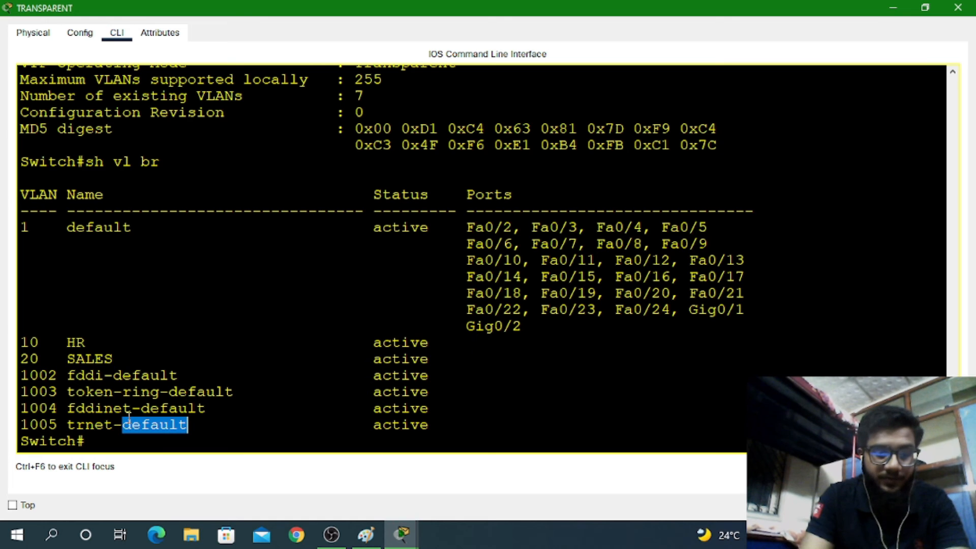
type("conf t")
key("Return")
key("Return")
key("Return")
key("Return")
key("Return")
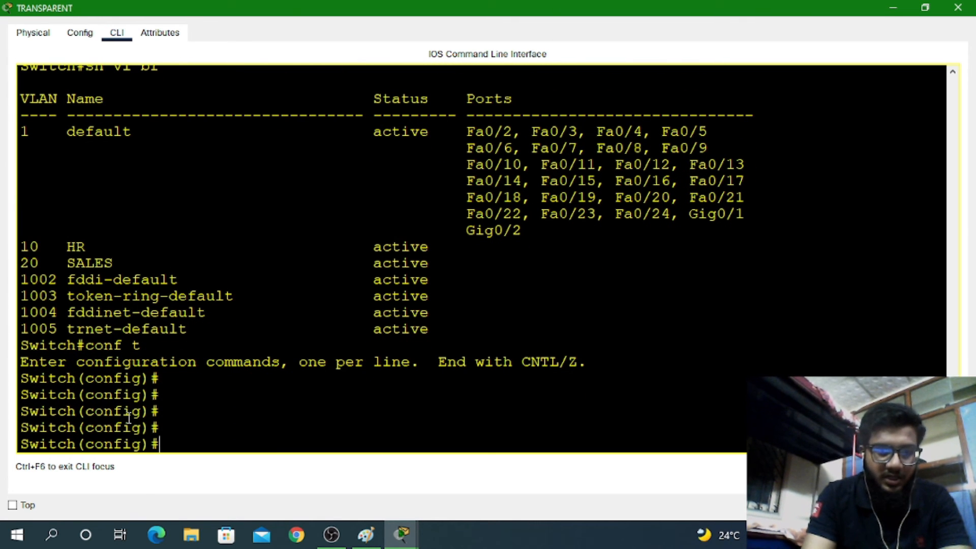
Set vtp mode server, exit configuration, and save with wr
type("vt")
key("Tab")
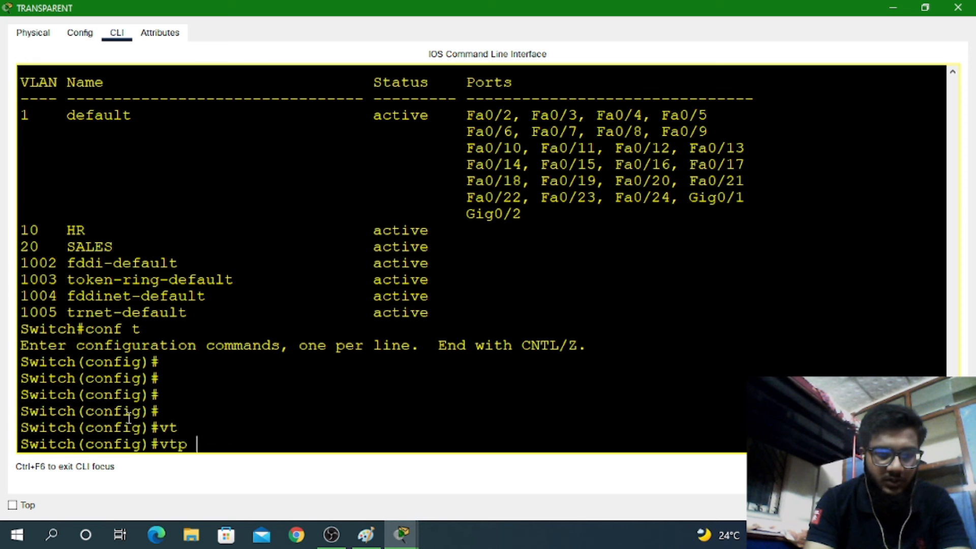
type("mo")
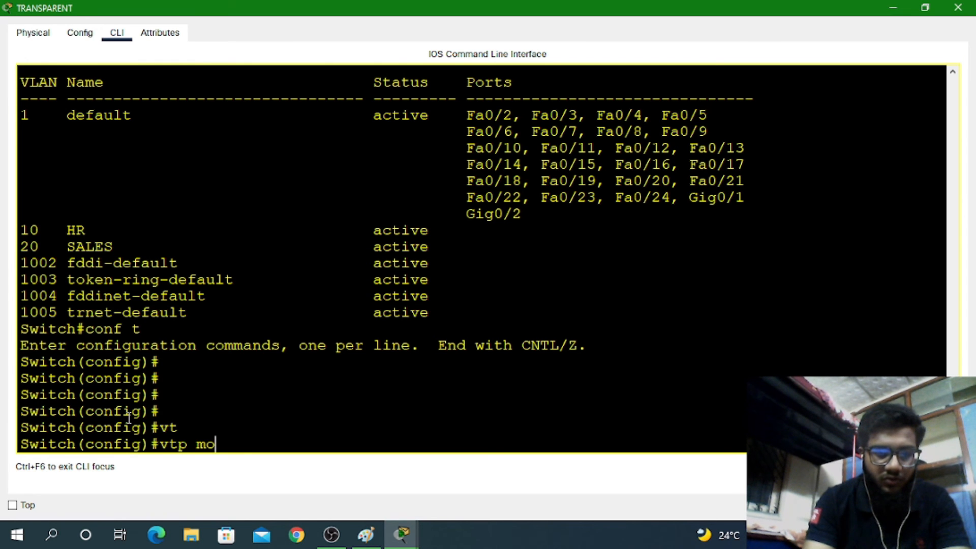
key("Tab")
type("ser")
key("Tab")
key("Return")
key("Return")
key("Return")
key("Return")
key("Return")
key("Return")
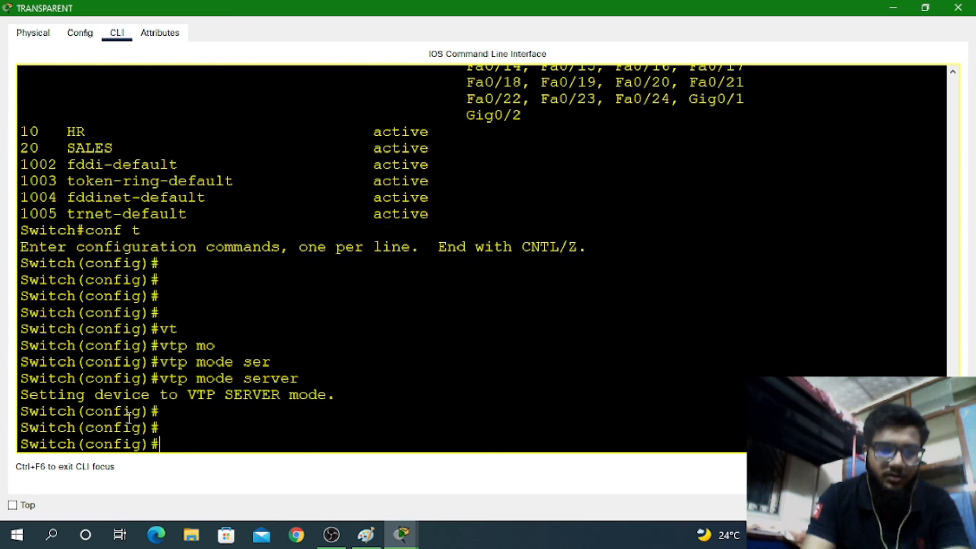
key("ctrl+z")
type("wr")
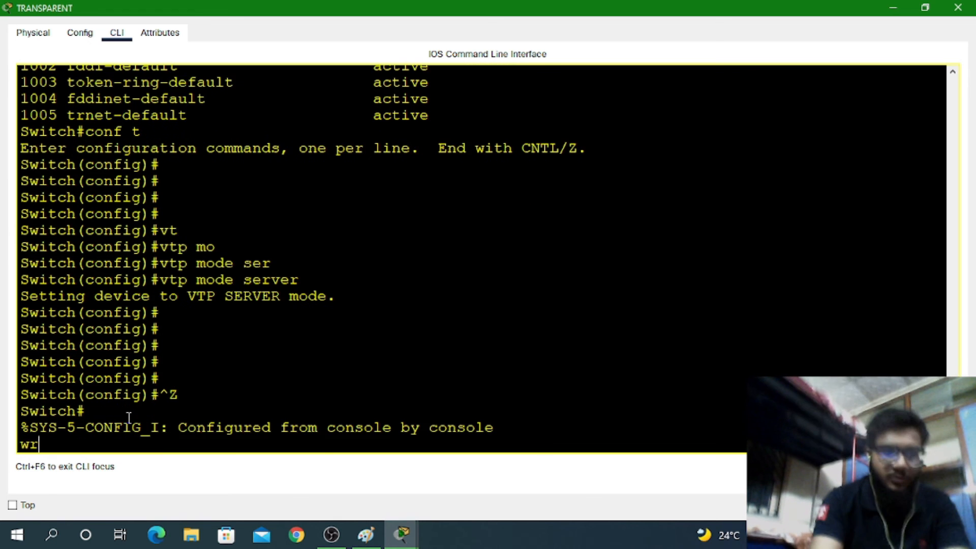
key("Return")
key("Return")
key("Return")
Show the trunk interfaces, with Fa0/1 carrying VLANs 1, 10 and 20
type("sh")
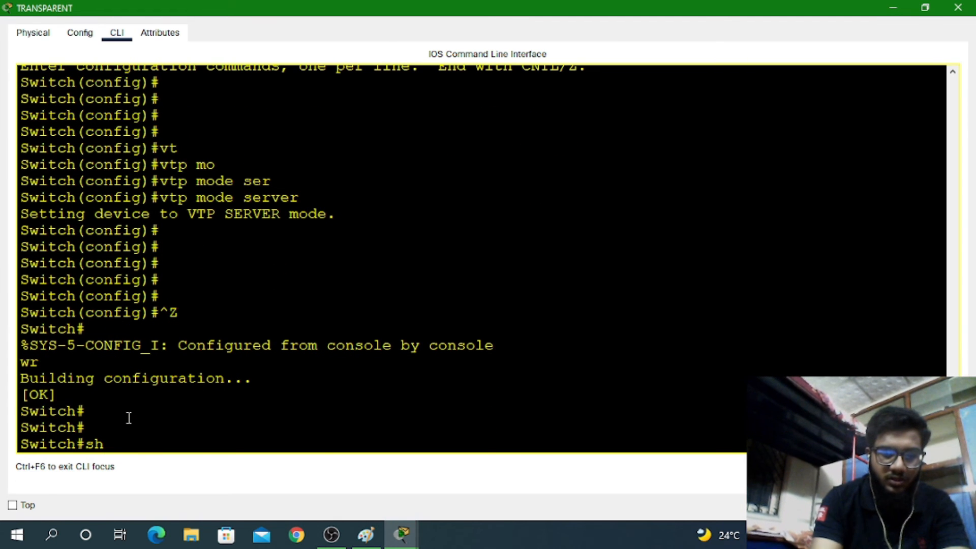
type(" int")
key("Tab")
type("t")
key("Return")
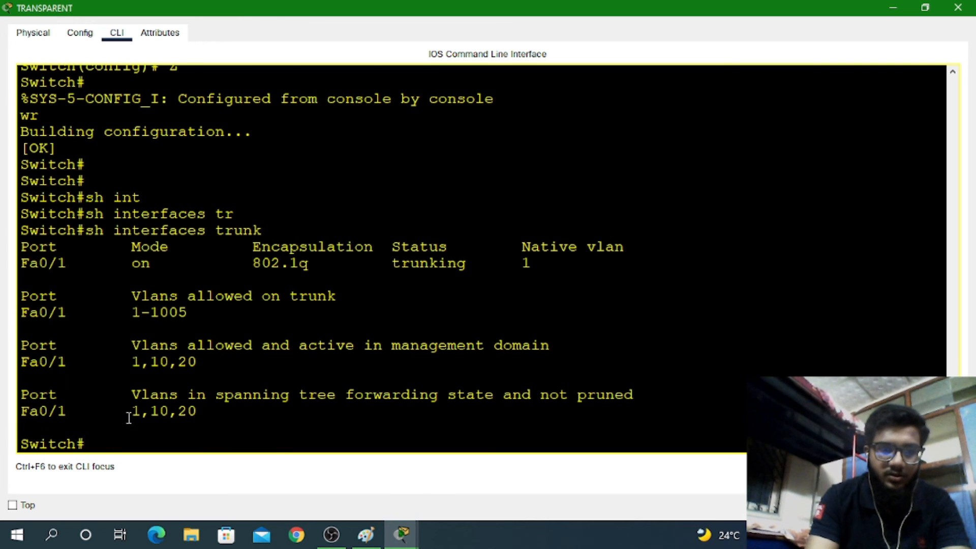
key("Return")
key("Return")
key("Return")
key("Return")
Check the switch's new VTP status, now in Server mode
type("sh ")
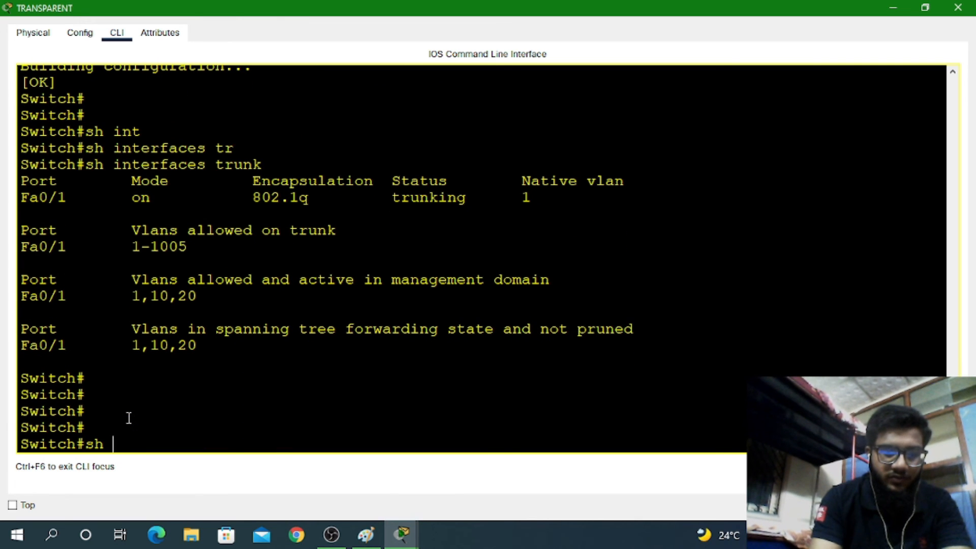
type("vtp st")
key("Tab")
key("Return")
key("Return")
key("Return")
key("Return")
key("Return")
key("Return")
key("Return")
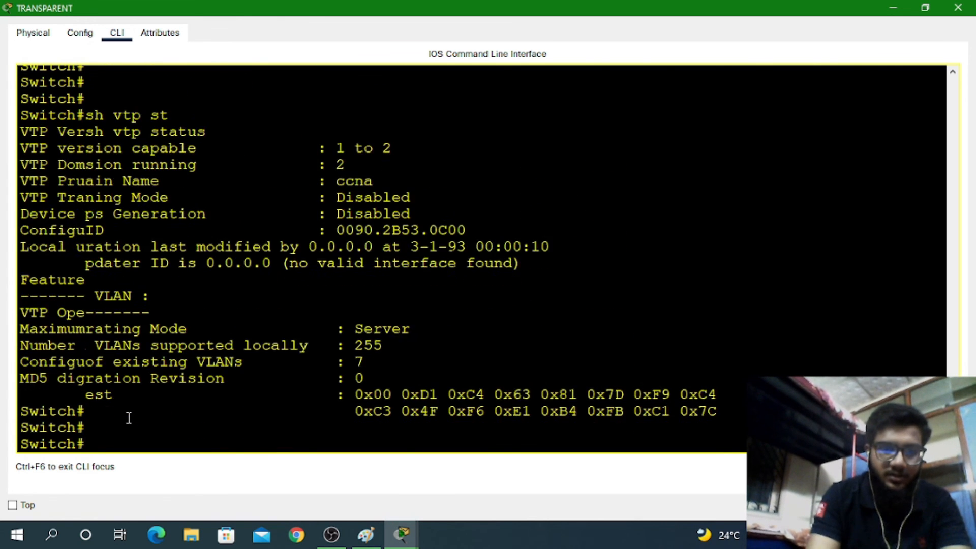
List VLANs with sh vl br, showing 10 HR and 20 SALES still active
type("ch#")
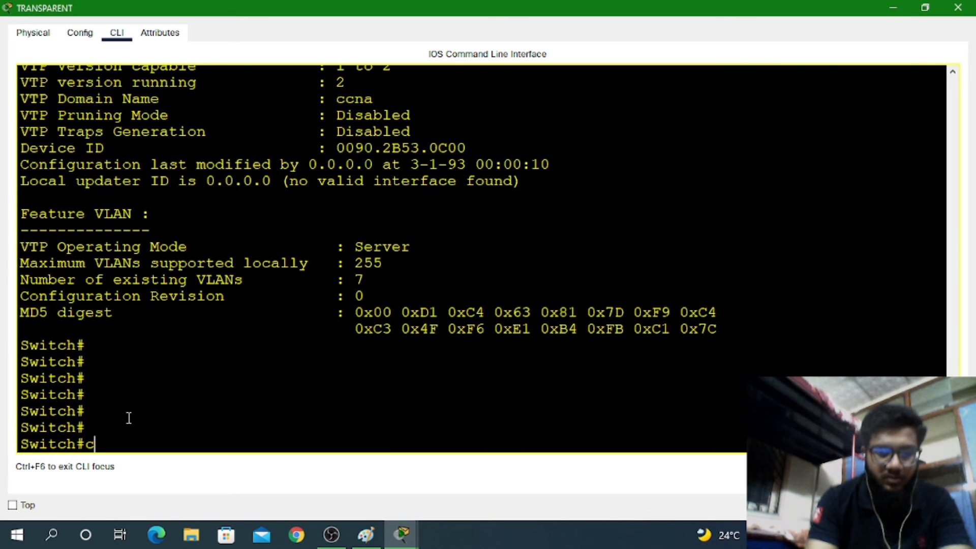
type("sh vl  r")
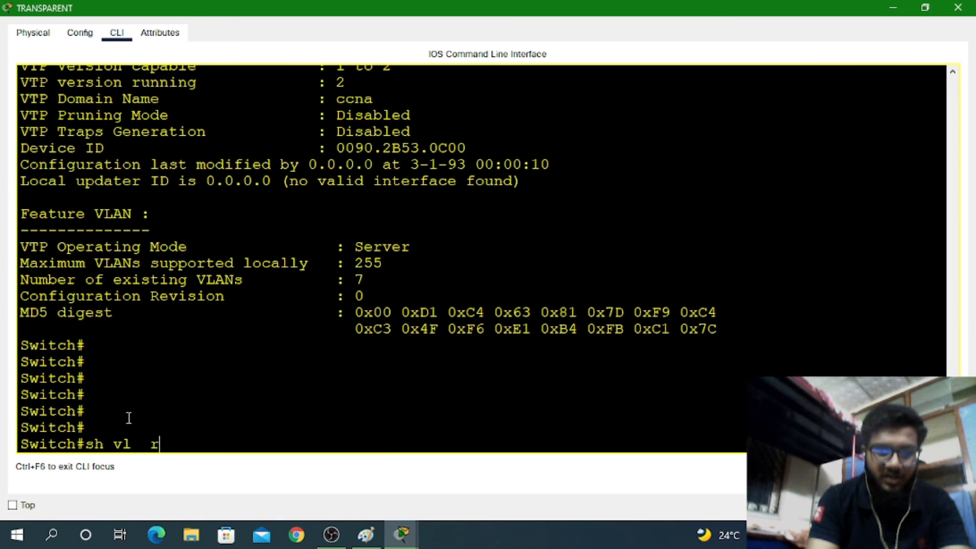
key("Return")
key("Up")
key("Left")
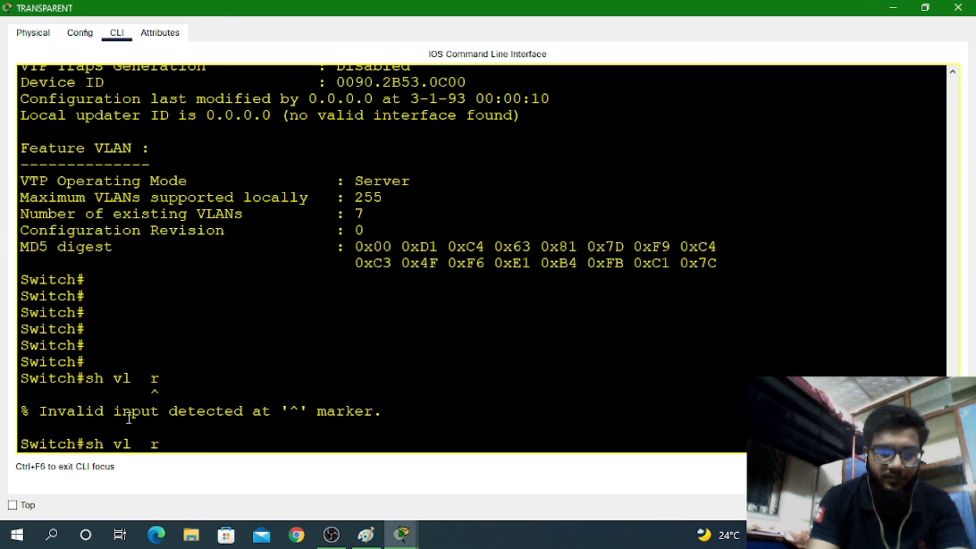
type("b")
key("Return")
key("Return")
key("Return")
key("Return")
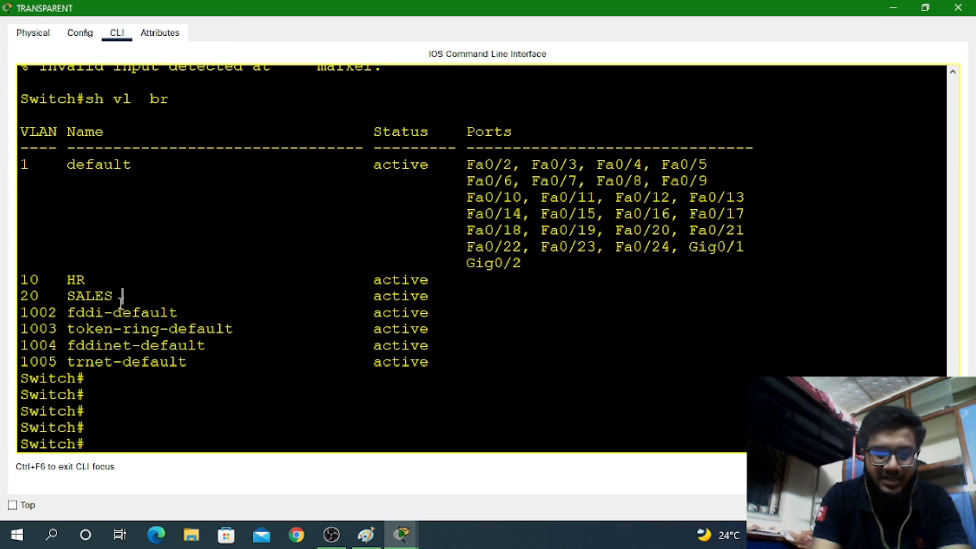
type("co d")
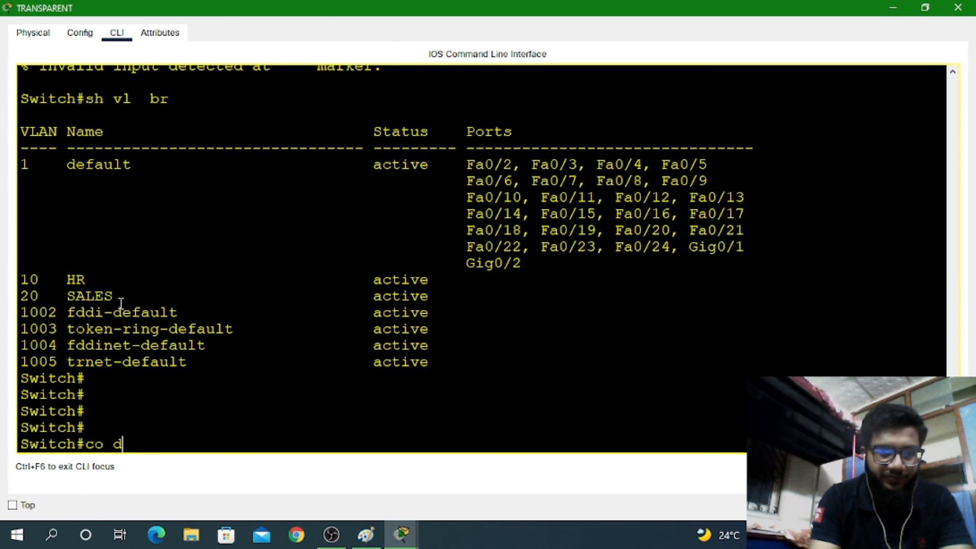
key("BackSpace")
key("BackSpace")
key("BackSpace")
key("BackSpace")
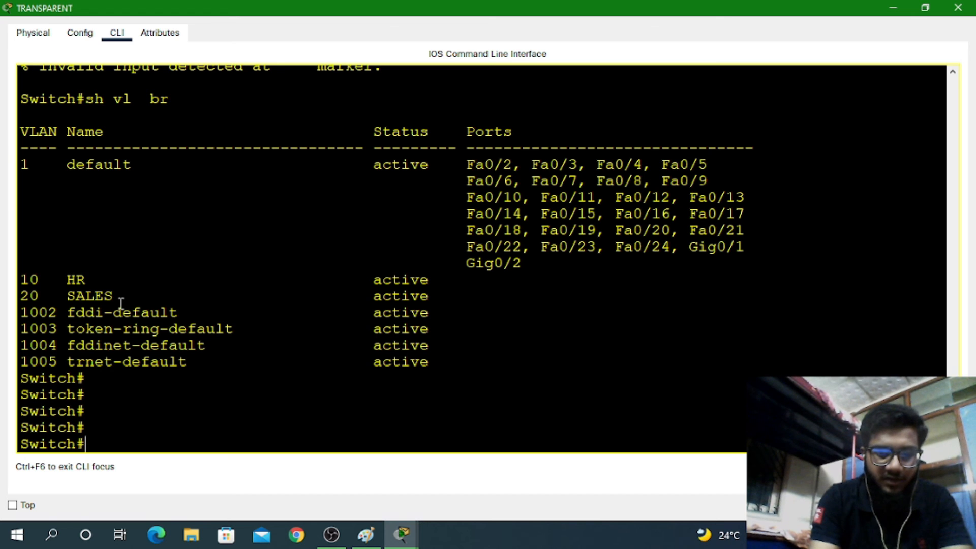
In global configuration, delete VLANs 10 and 20 with no vlan 10 and no vlan 20
type("conf t")
key("Return")
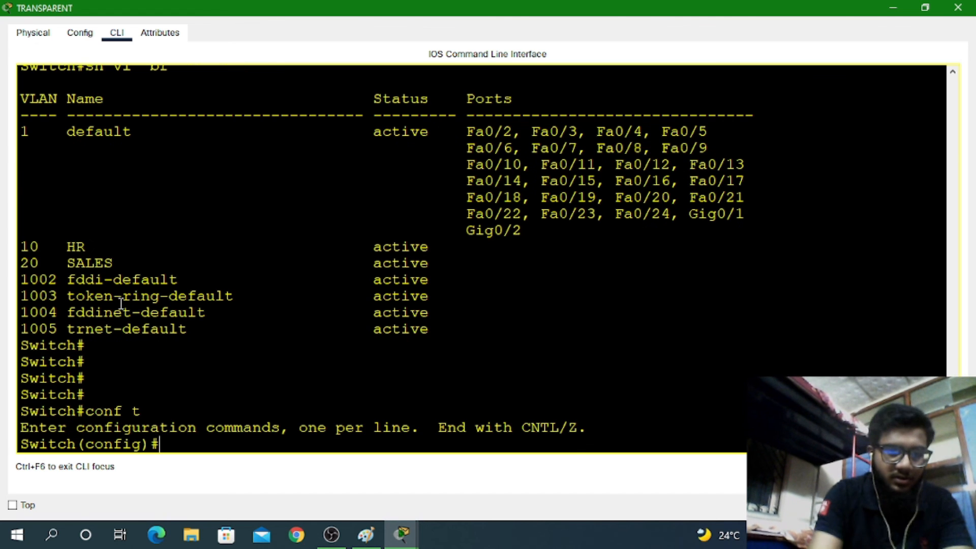
type("de")
key("Tab")
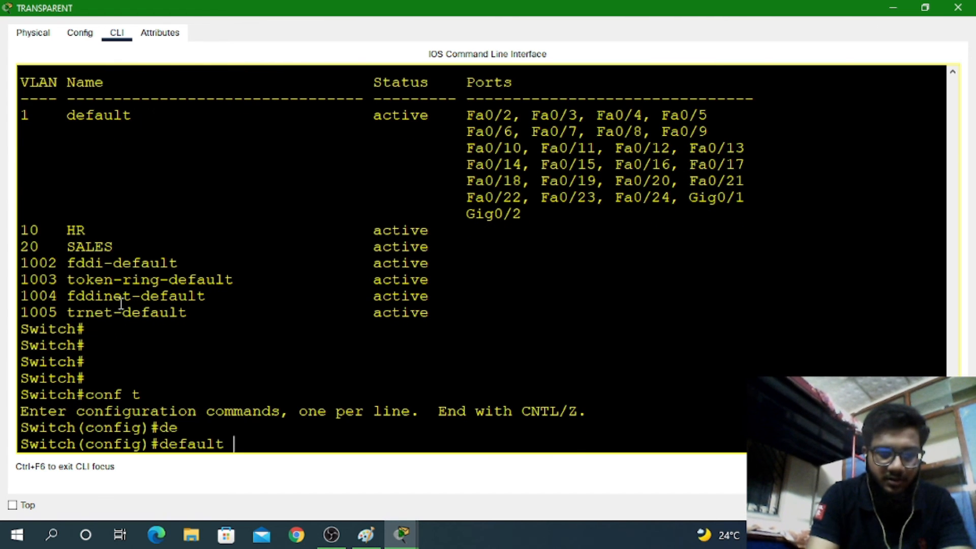
key("BackSpace")
key("BackSpace")
key("BackSpace")
key("BackSpace")
key("BackSpace")
key("BackSpace")
key("BackSpace")
key("BackSpace")
type("no")
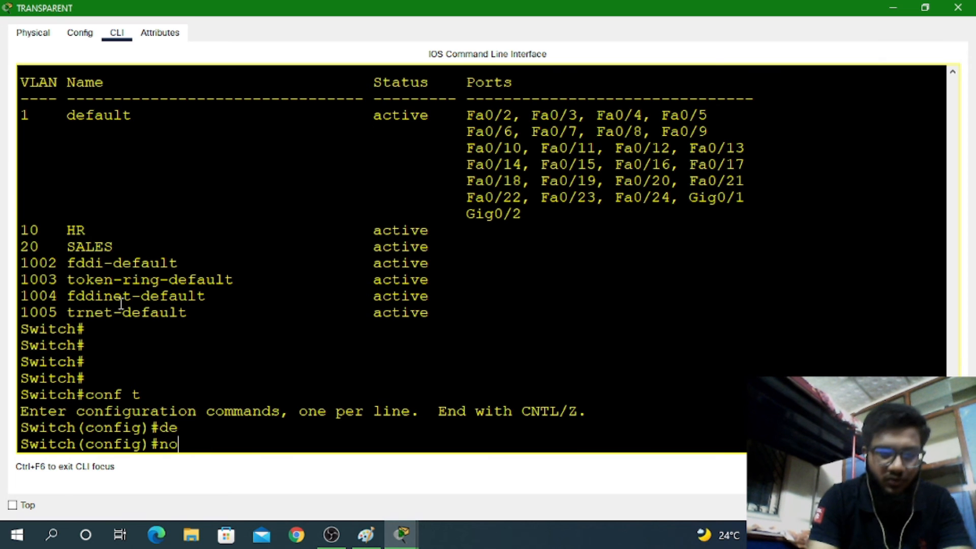
type(" vl 10")
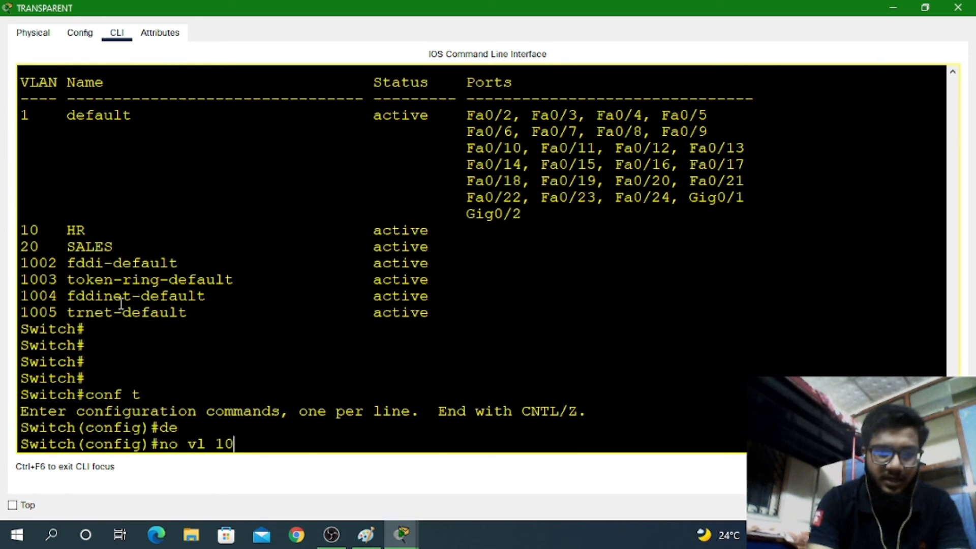
key("Return")
key("BackSpace")
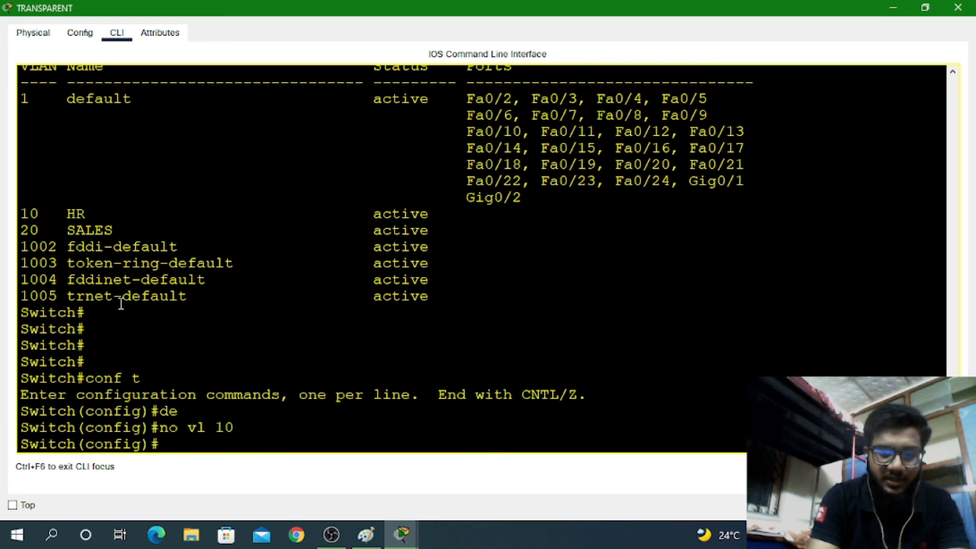
type("no vl 20")
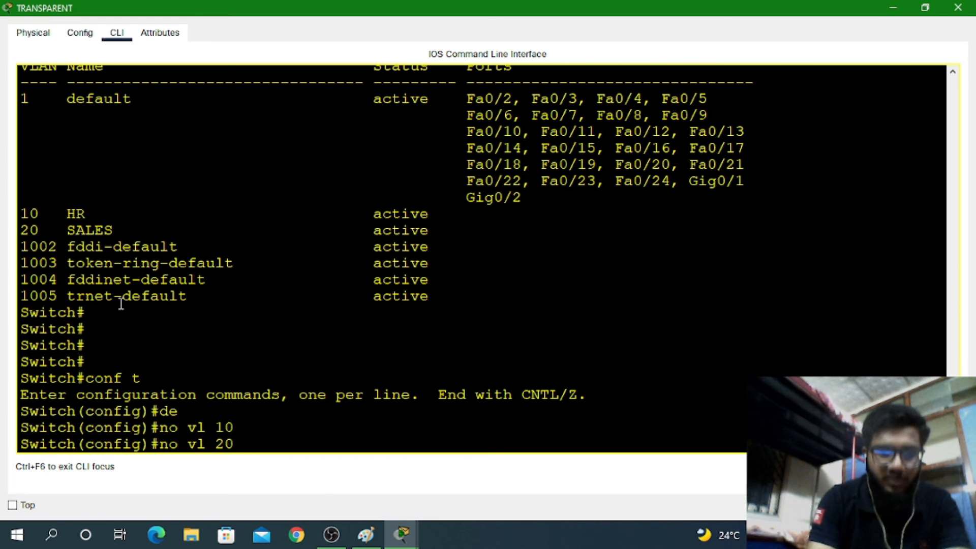
key("Return")
key("Return")
key("Return")
key("Return")
Set vtp mode transparent, exit configuration, and save with wr
key("Up")
key("Up")
key("Up")
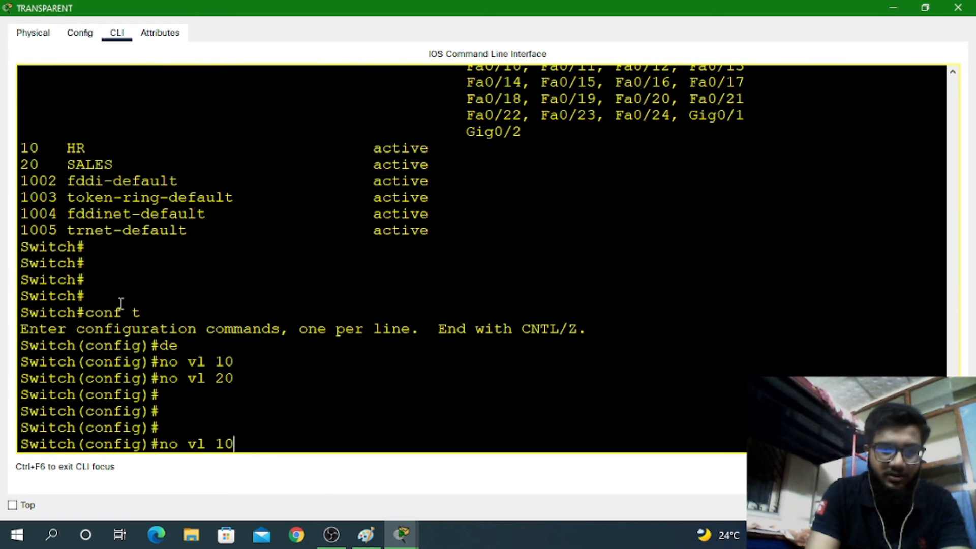
key("BackSpace")
key("BackSpace")
key("BackSpace")
key("BackSpace")
key("BackSpace")
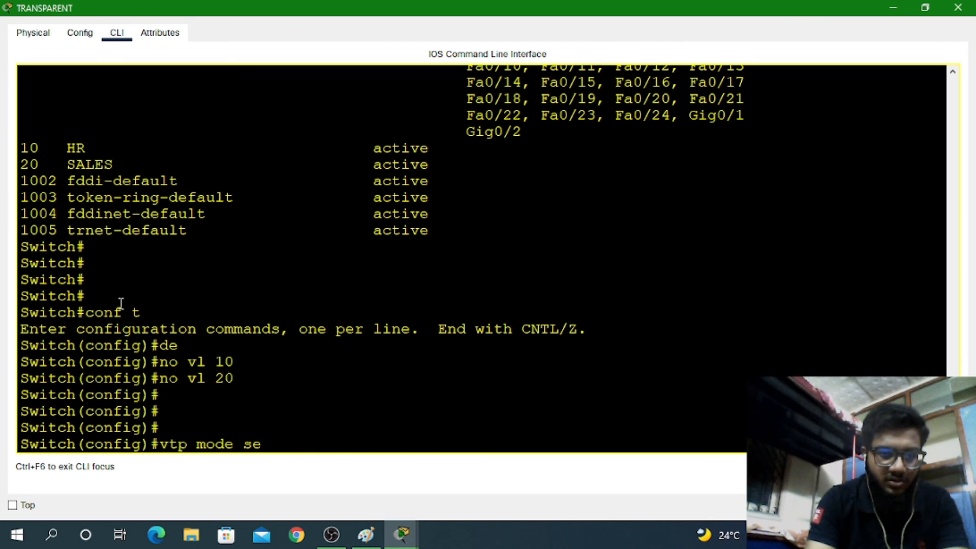
type("tr")
key("Tab")
key("Return")
key("Return")
key("Return")
key("Return")
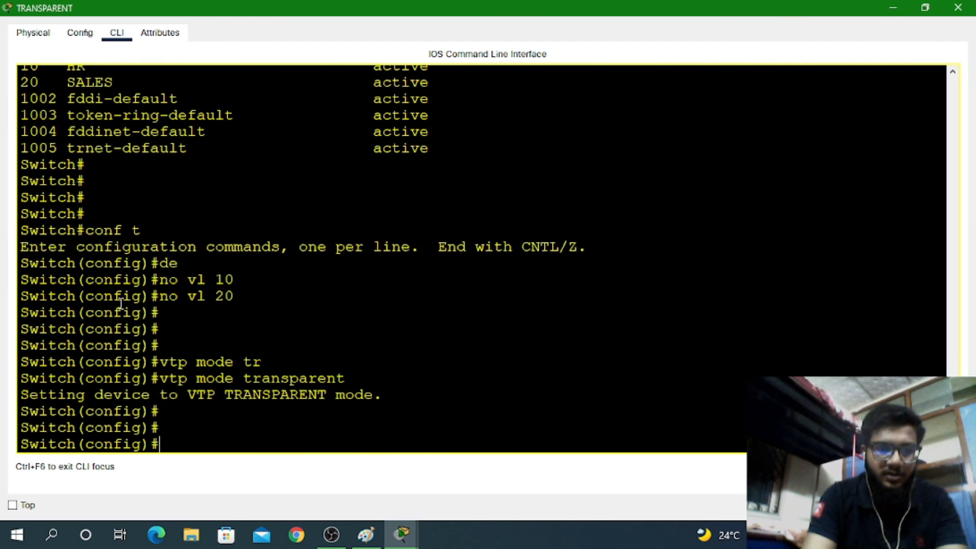
key("ctrl+z")
type("wr")
Run sh vl br and highlight the remaining default VLAN rows
key("Return")
key("Return")
key("Return")
type("s")
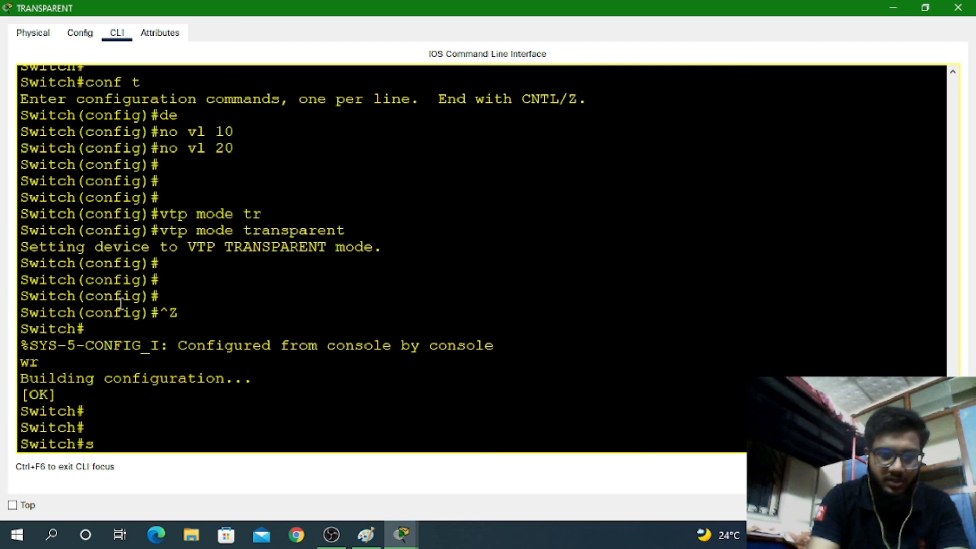
type("h vl br")
key("Return")
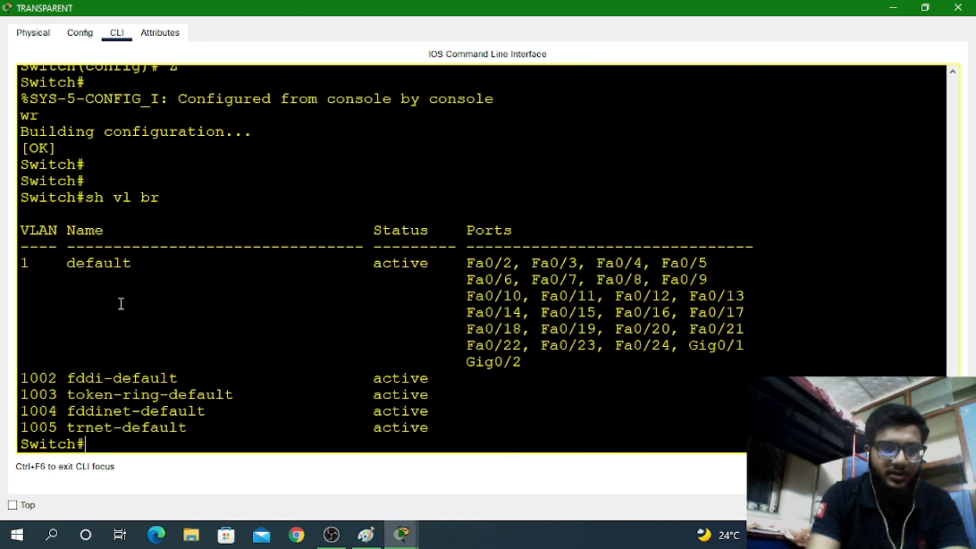
left_click_drag(66, 378, 256, 375)
left_click(421, 427)
Show VTP status, highlighting the VLAN count and revision 0, then close the console
type("sh vt")
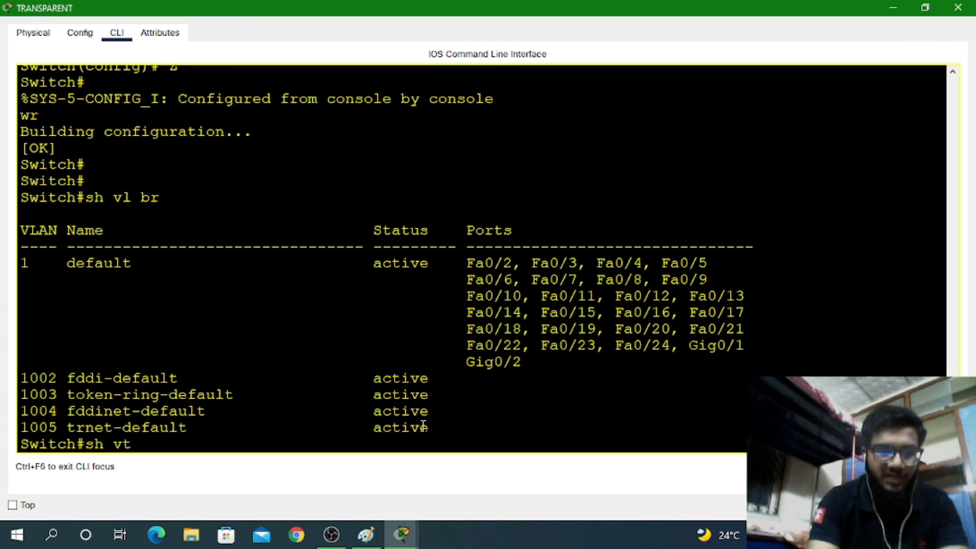
type("p st")
key("Tab")
key("Return")
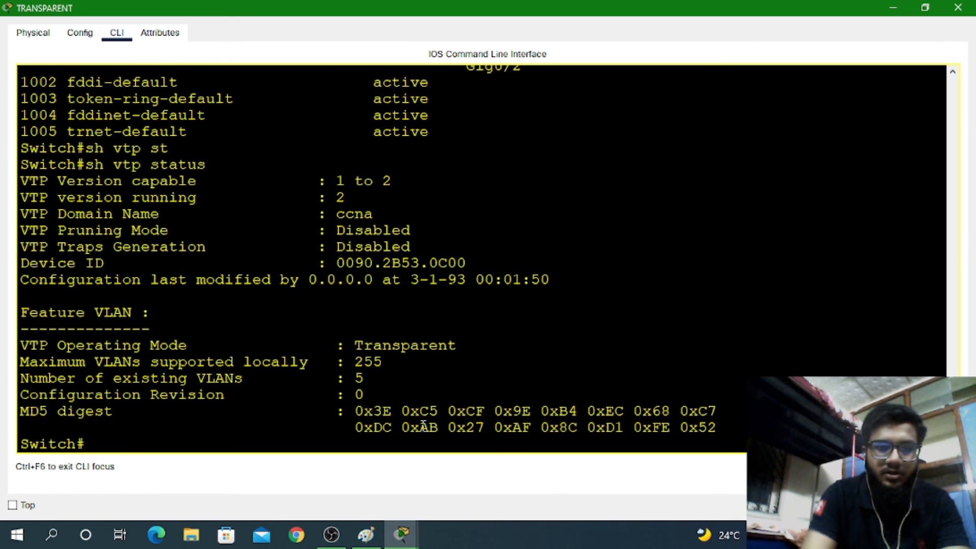
left_click_drag(403, 373, 327, 413)
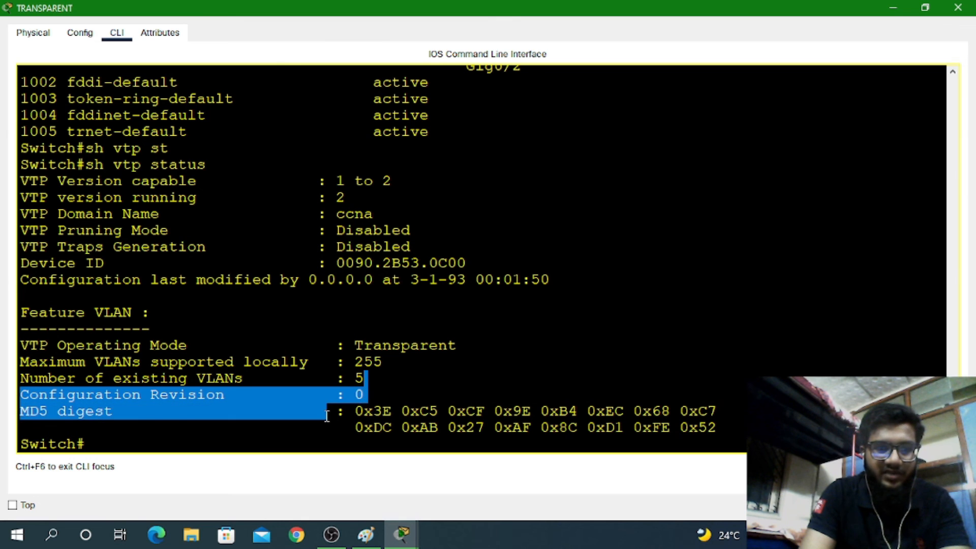
left_click(327, 413)
left_click(957, 7)
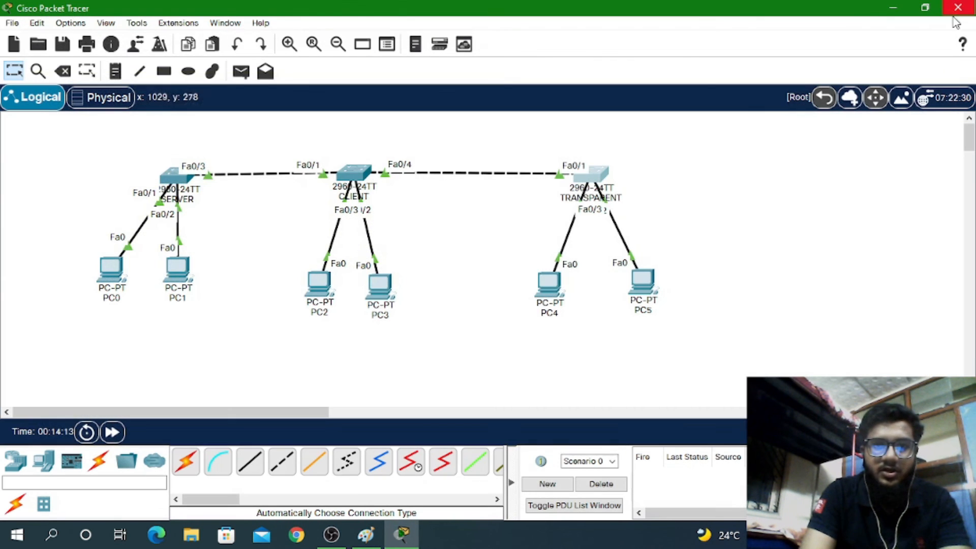
Move from the CLIENT console to the SERVER console and run sh v l br
left_click(347, 173)
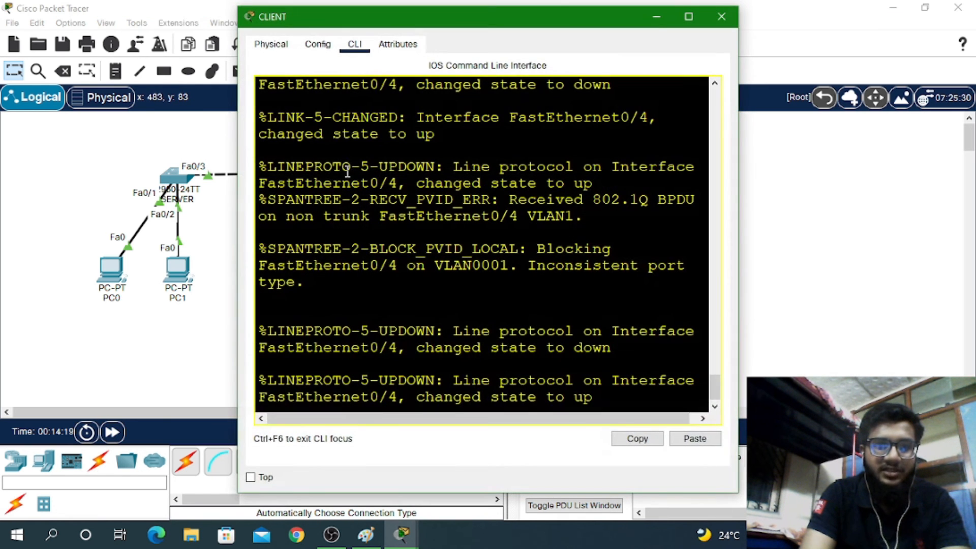
left_click(721, 17)
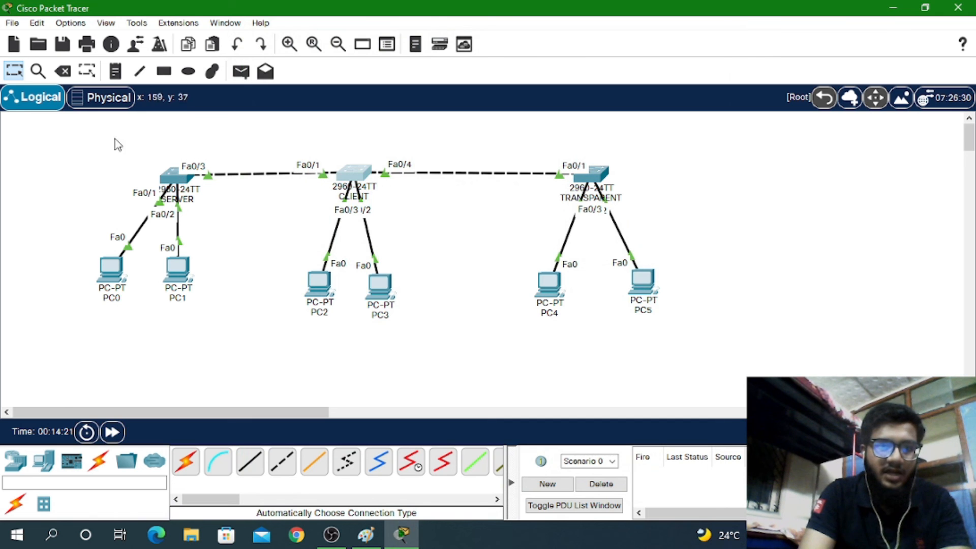
left_click(162, 173)
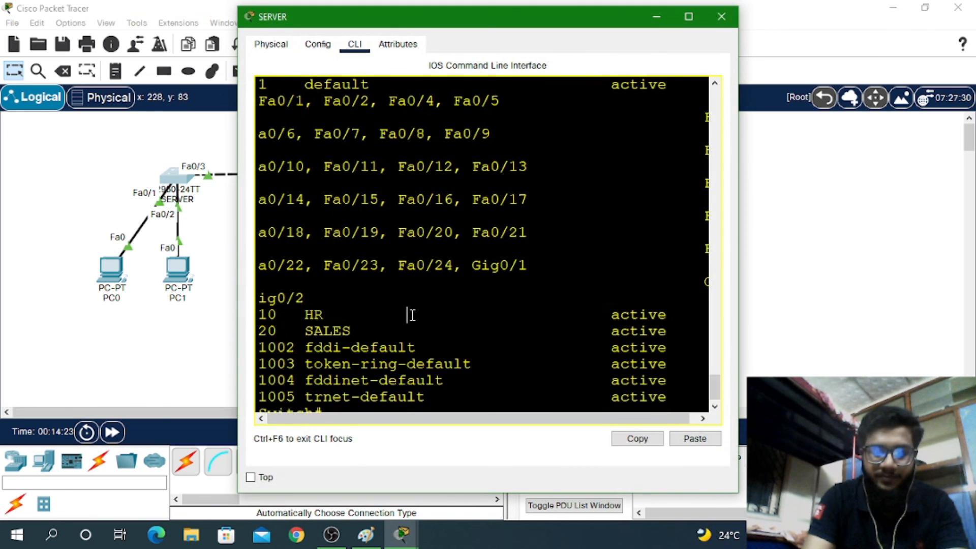
scroll(411, 316, "down", 2)
key("Return")
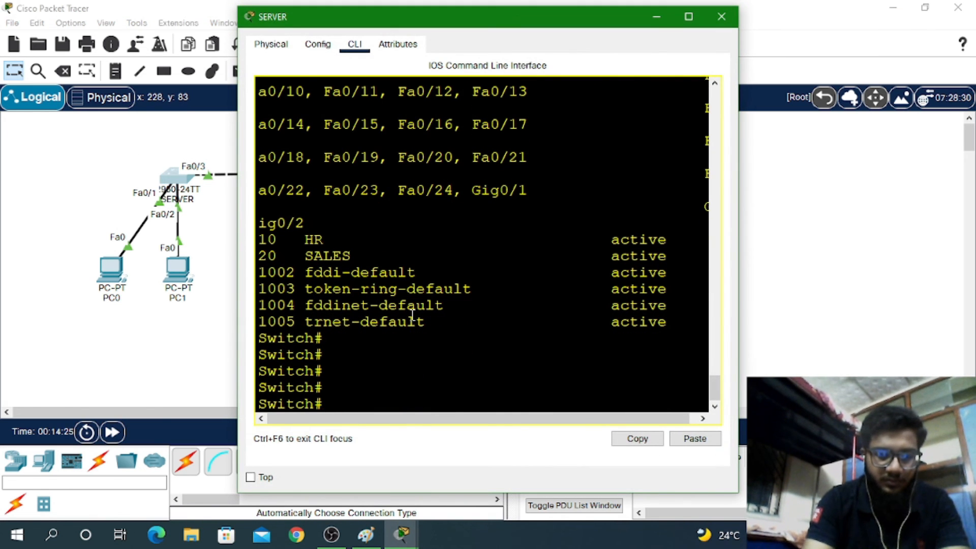
type("sh v l br")
key("Return")
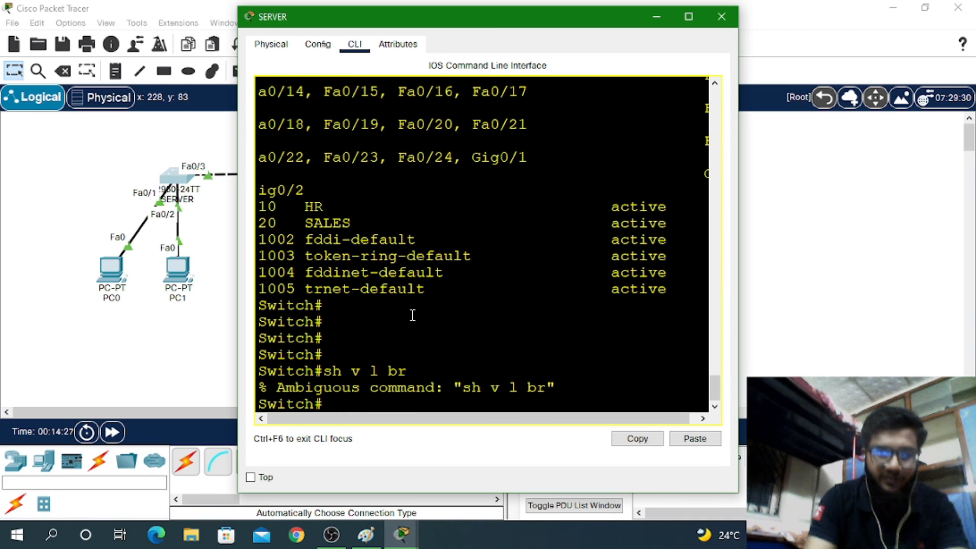
Re-enter show vlan brief on SERVER, listing only the default VLANs
type("sj")
key("BackSpace")
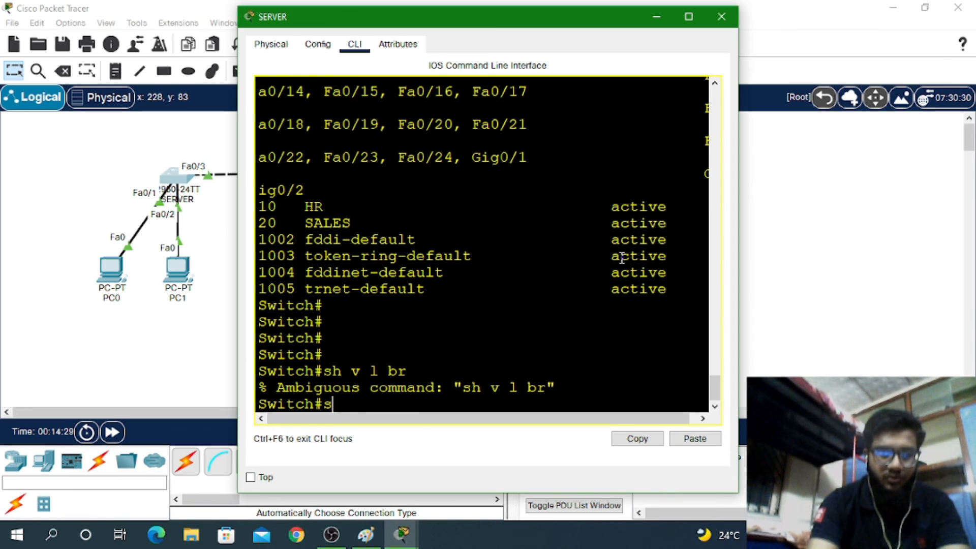
type("h vl")
key("Tab")
type("bt")
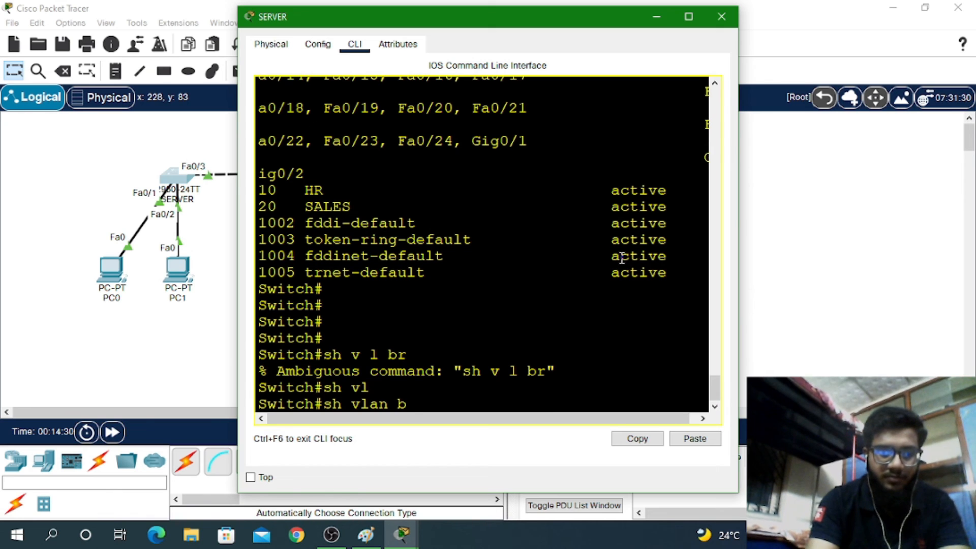
key("Tab")
type("r")
key("Tab")
key("Return")
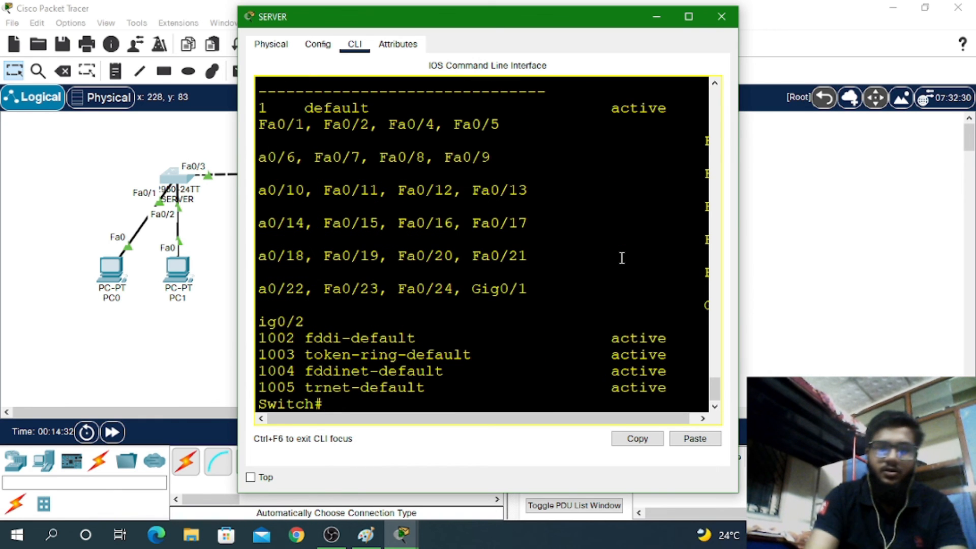
Show SERVER's VTP status: Server mode, domain ccna, revision 2, then close the window
left_click(689, 17)
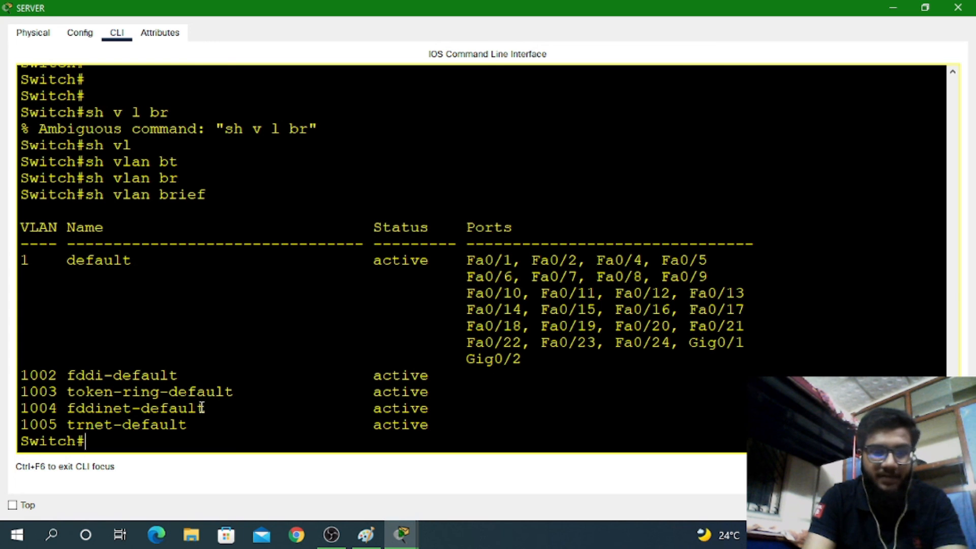
type("sh vt")
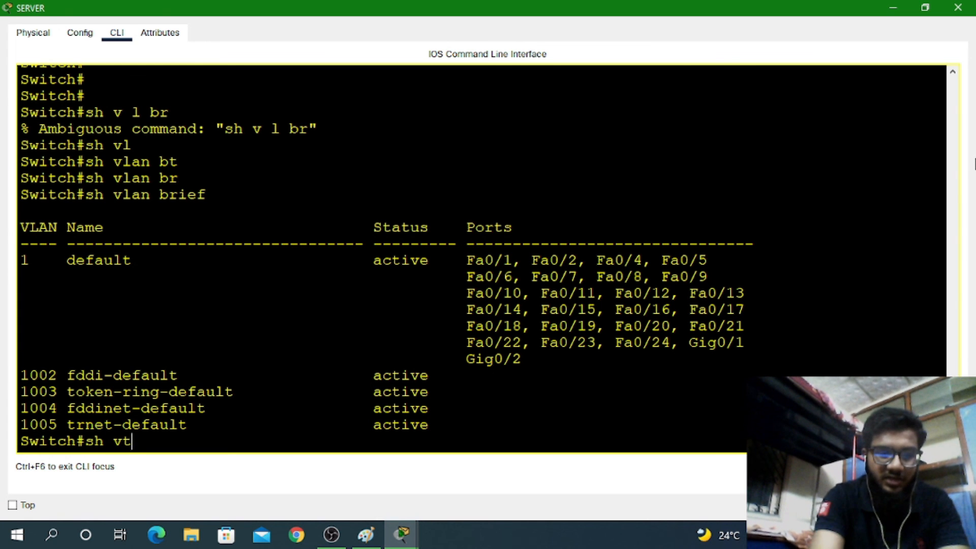
key("Tab")
type("st")
key("Tab")
key("Return")
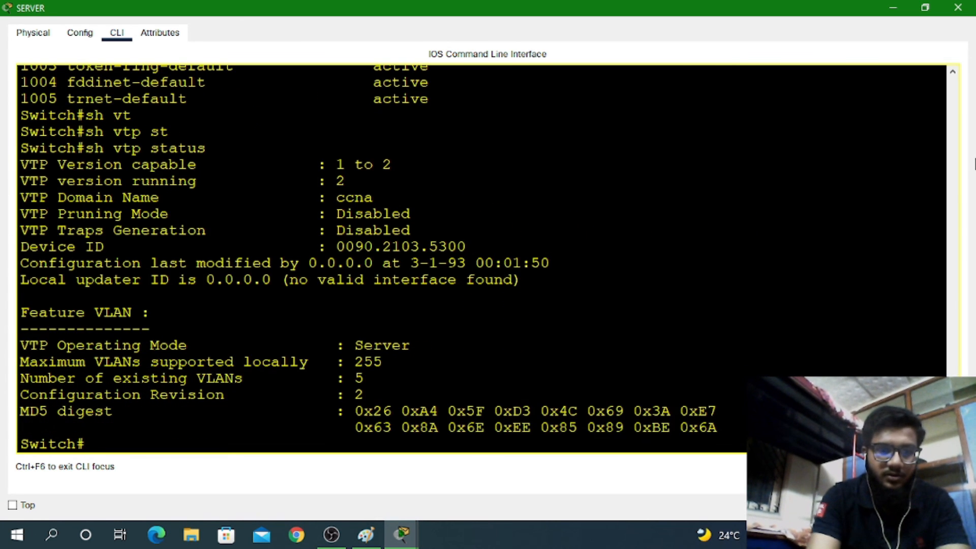
key("Return")
key("Return")
key("Return")
key("Return")
key("Return")
key("Return")
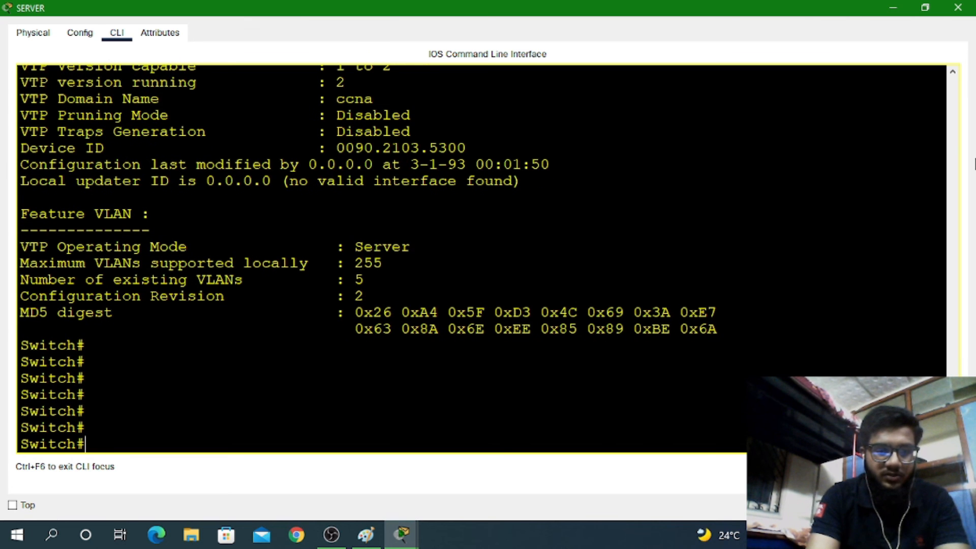
left_click(957, 7)
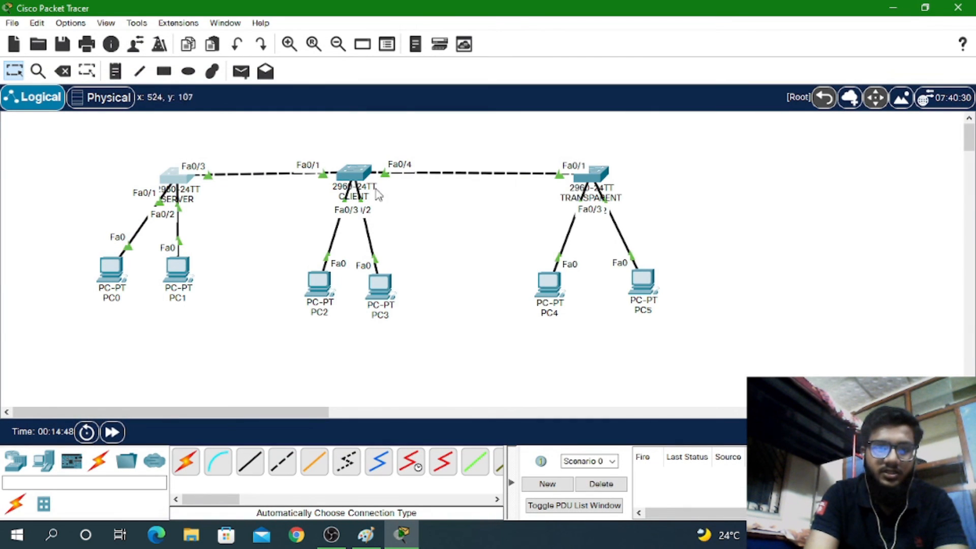
On the CLIENT switch, show VTP status: Client mode, revision 2
left_click(356, 175)
key("Return")
key("Return")
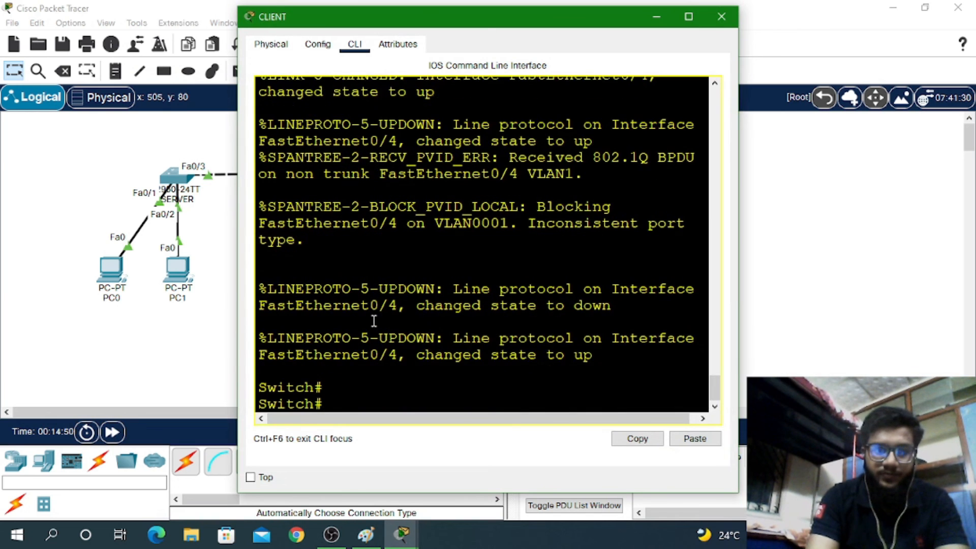
key("Return")
key("Return")
type("sh vt")
key("Tab")
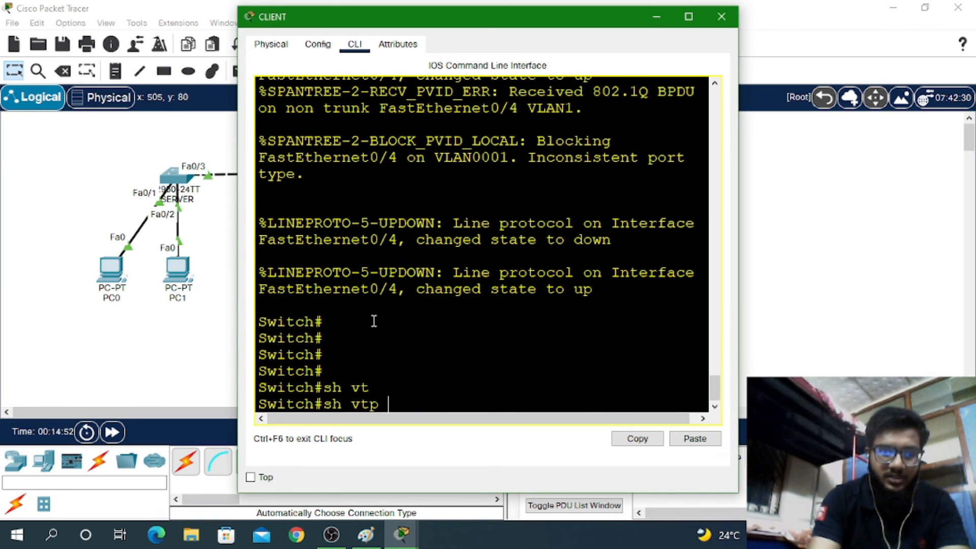
type("st")
key("Tab")
key("Return")
key("Return")
key("Return")
key("Return")
key("Return")
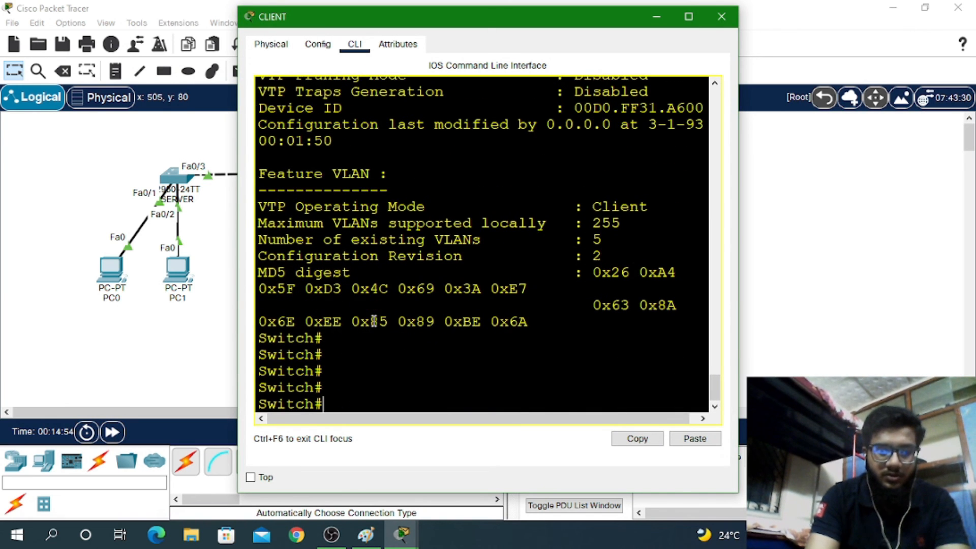
List CLIENT's VLANs with show vlan brief, then close its window
type("sh v")
key("Tab")
type("l ")
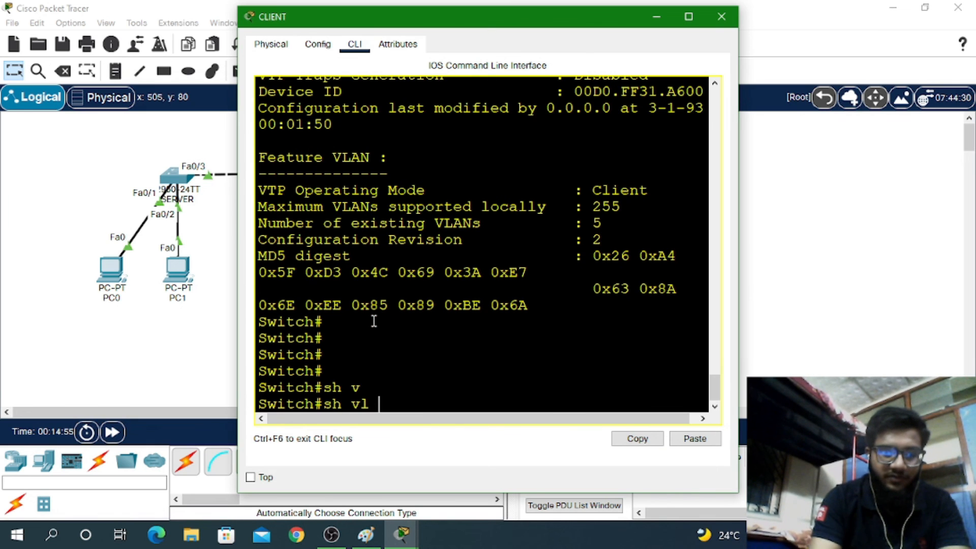
type("br")
key("Tab")
key("Return")
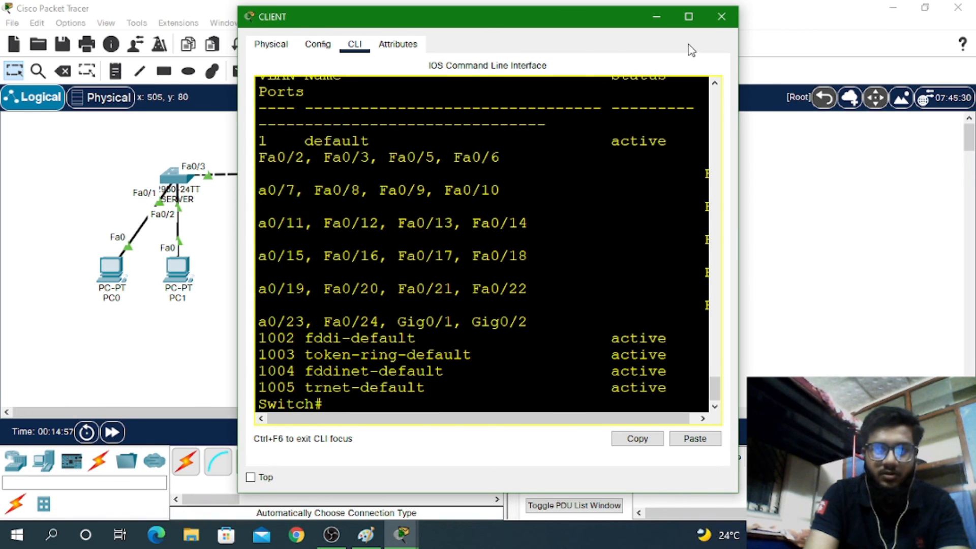
left_click(721, 17)
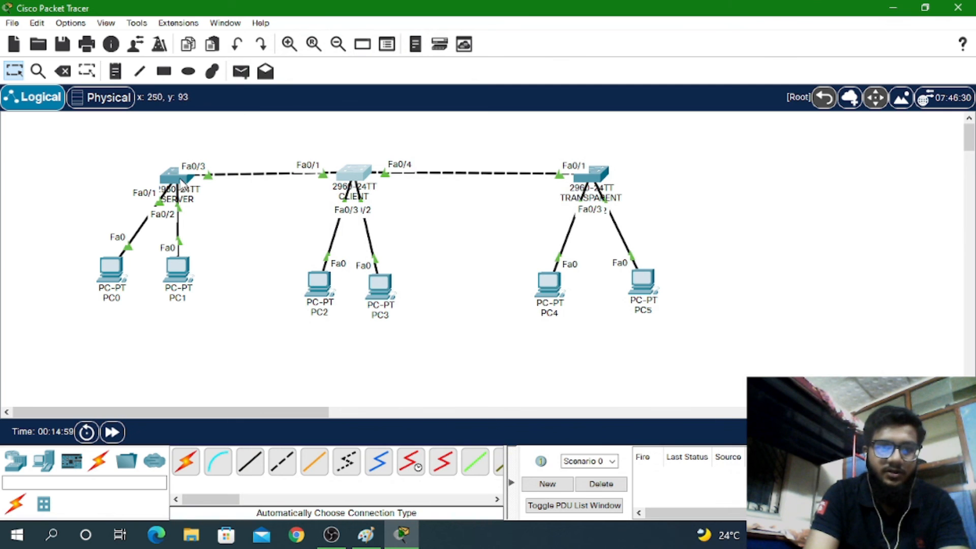
Check TRANSPARENT's VTP status (Transparent, revision 0), then reopen the SERVER console
left_click(181, 183)
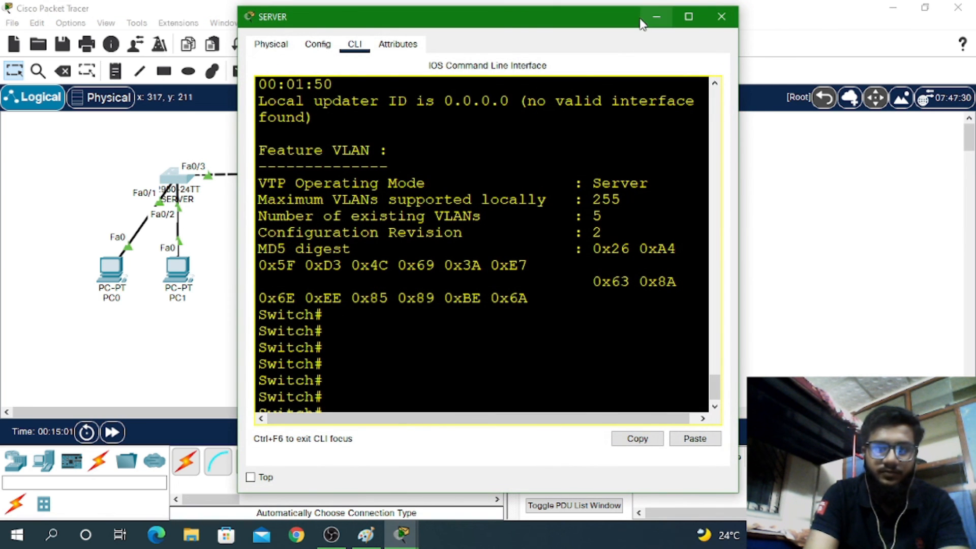
left_click(721, 16)
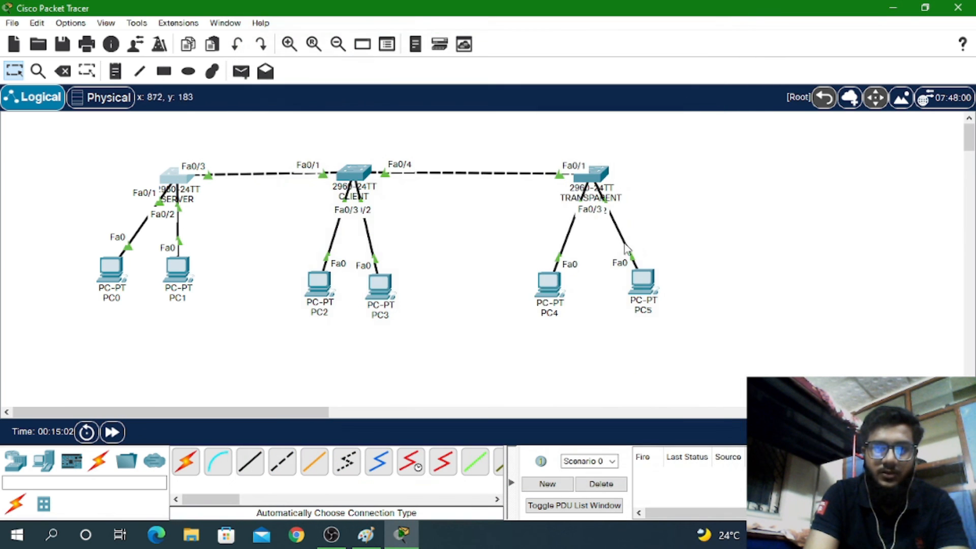
left_click(595, 180)
key("Return")
key("Return")
key("Return")
key("Return")
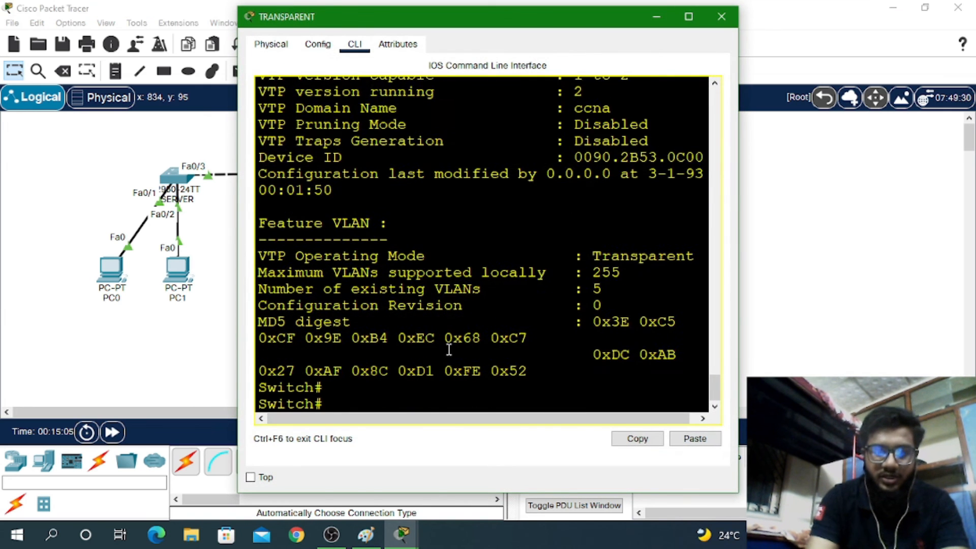
type("sh vt")
key("Tab")
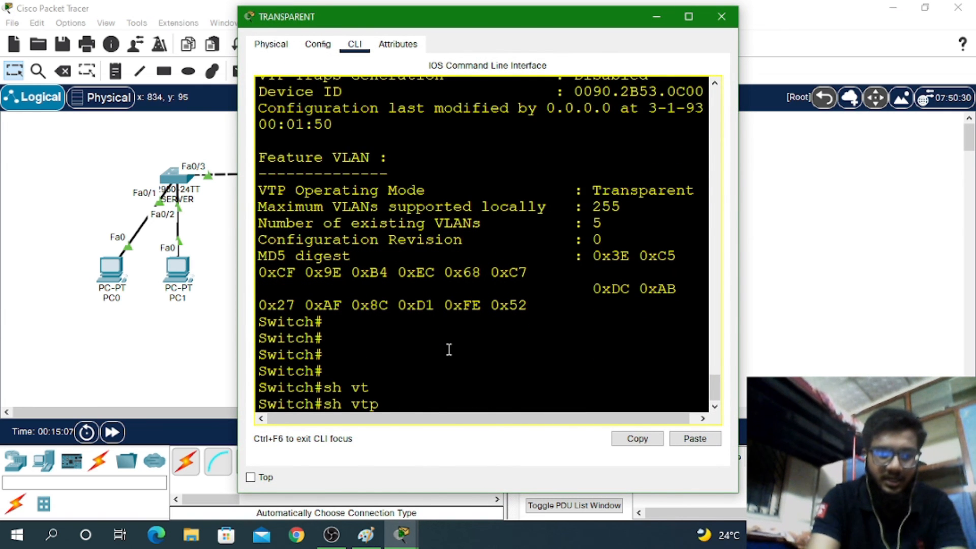
type("st")
key("Tab")
key("Return")
key("Return")
key("Return")
key("Return")
key("Return")
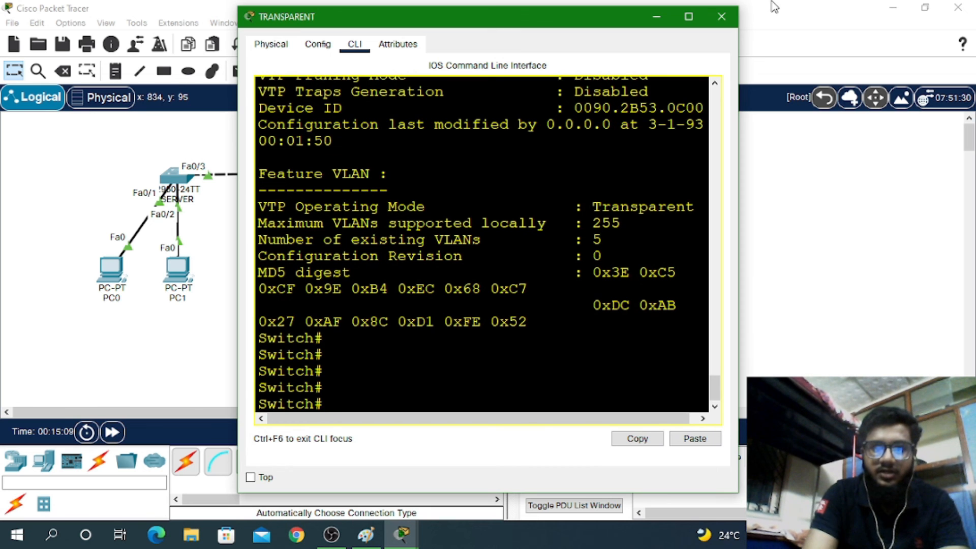
left_click(720, 16)
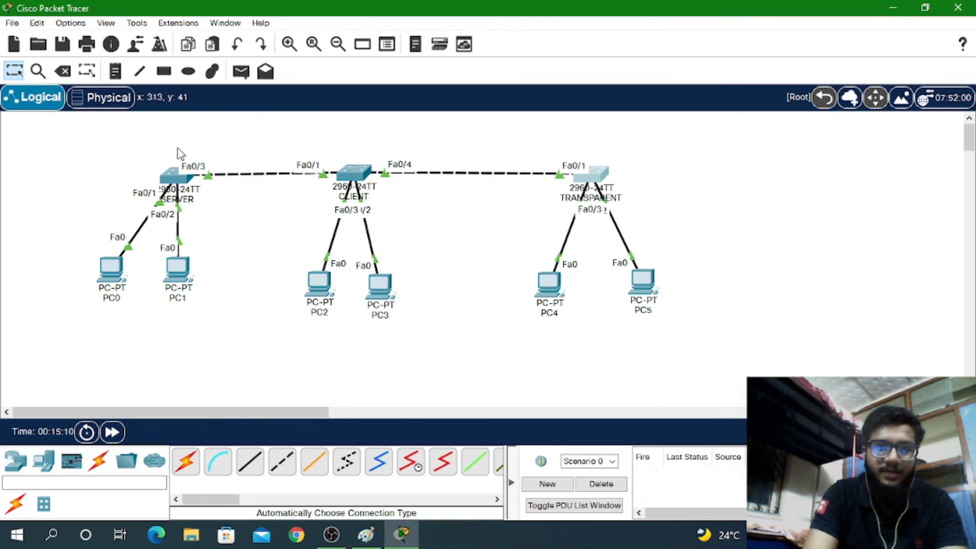
left_click(171, 179)
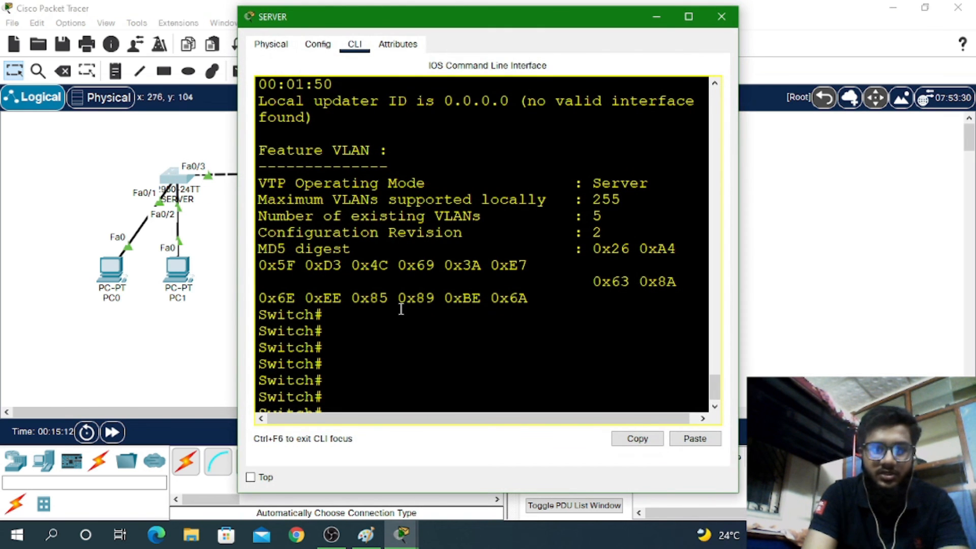
Enter global configuration mode on the SERVER switch with conf t
type("con ft")
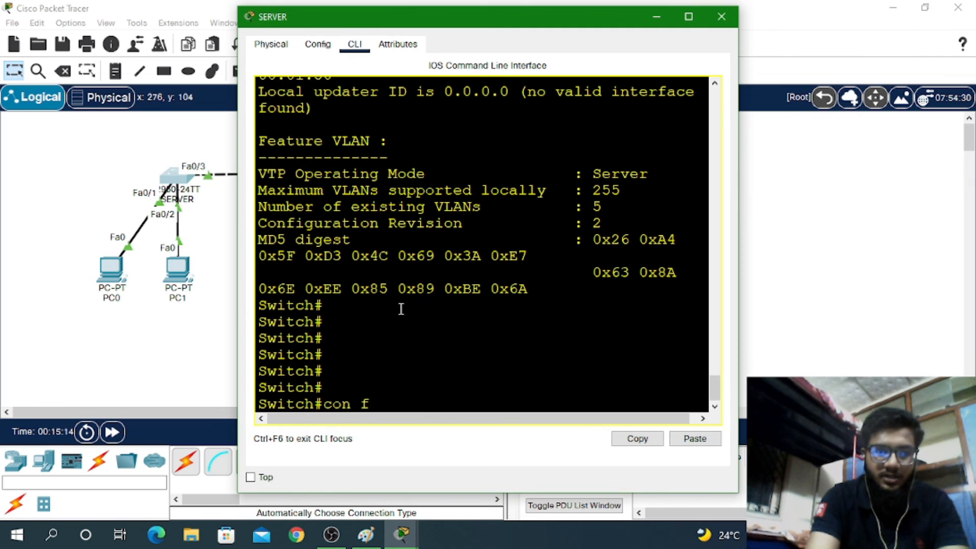
key("BackSpace")
key("BackSpace")
key("BackSpace")
type("f")
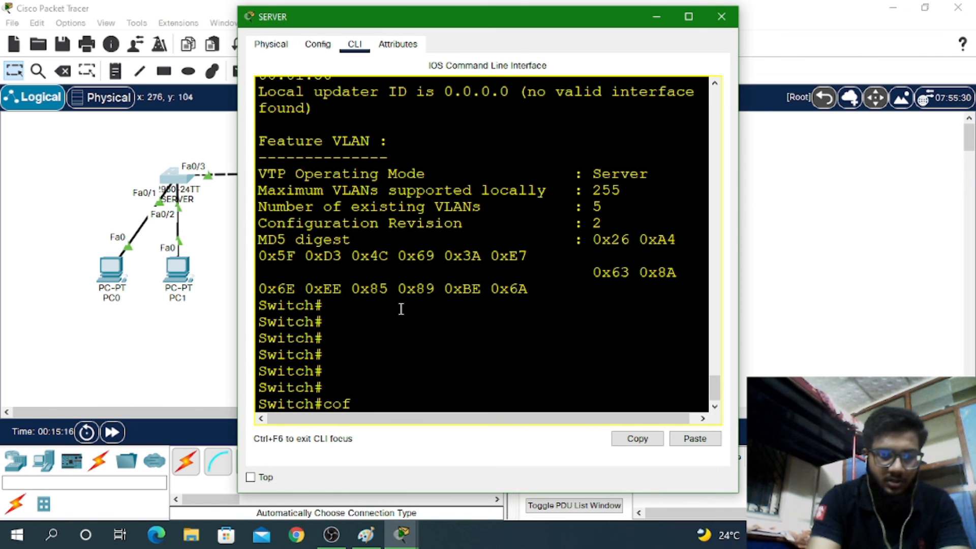
type(" t")
key("Return")
type("conf")
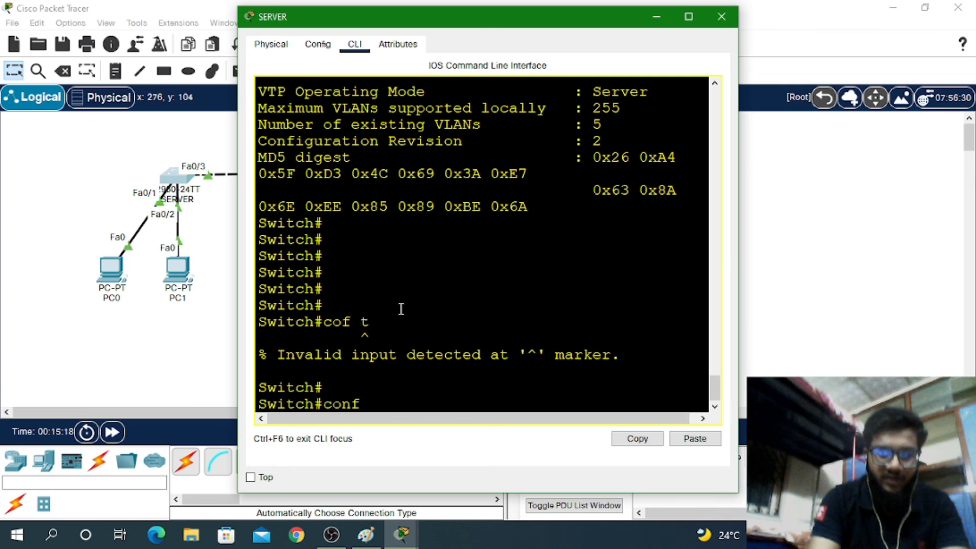
type(" t")
key("Return")
Create VLAN 10 and name it A
key("Return")
key("Return")
type("vl")
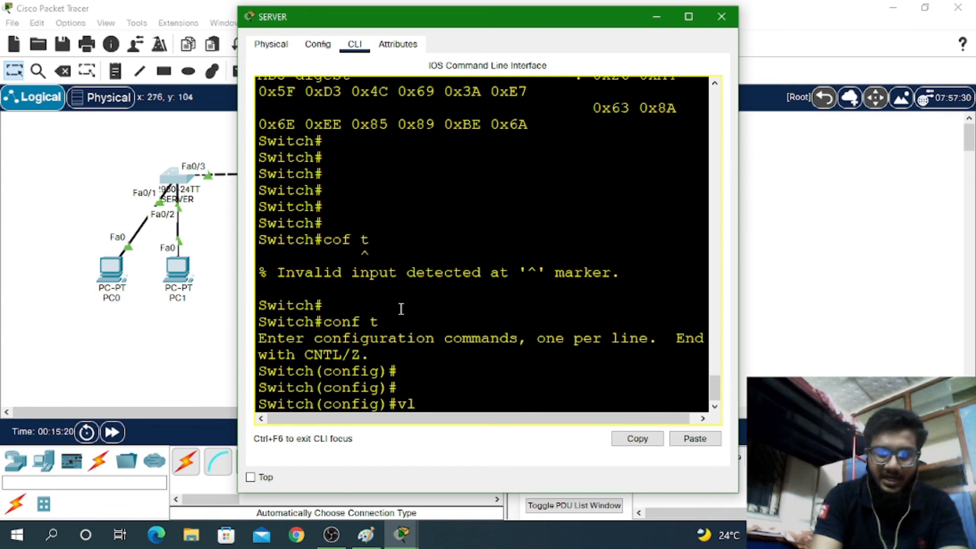
key("Return")
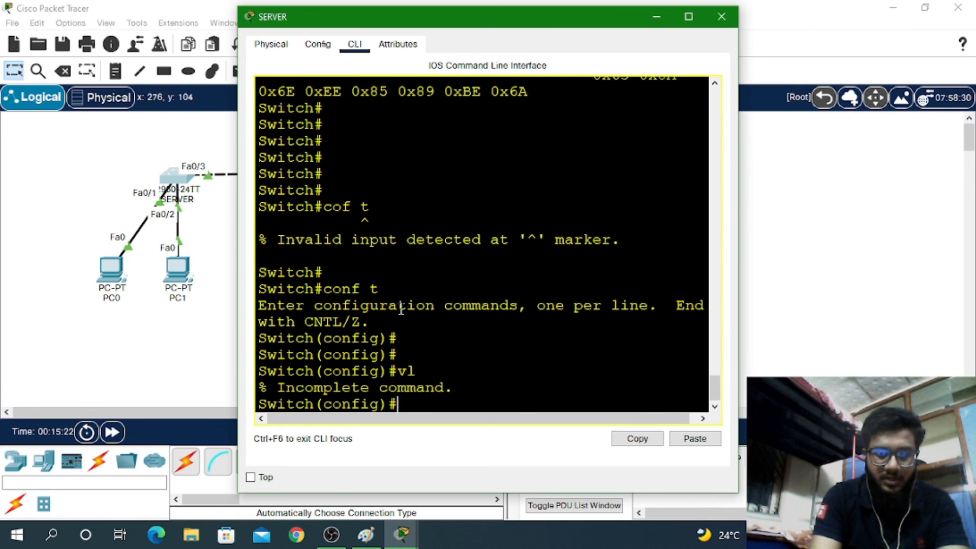
type("vl")
key("BackSpace")
key("BackSpace")
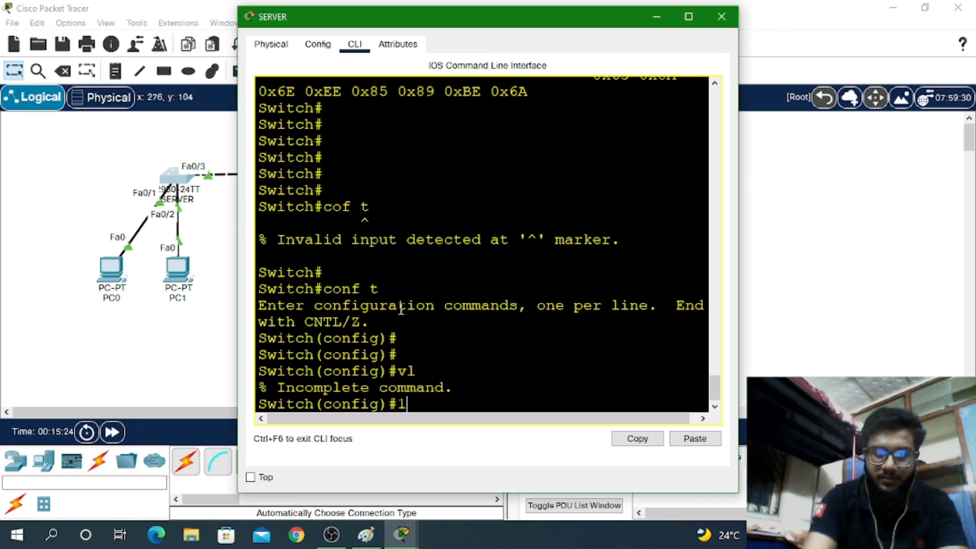
type("vl 10")
key("Return")
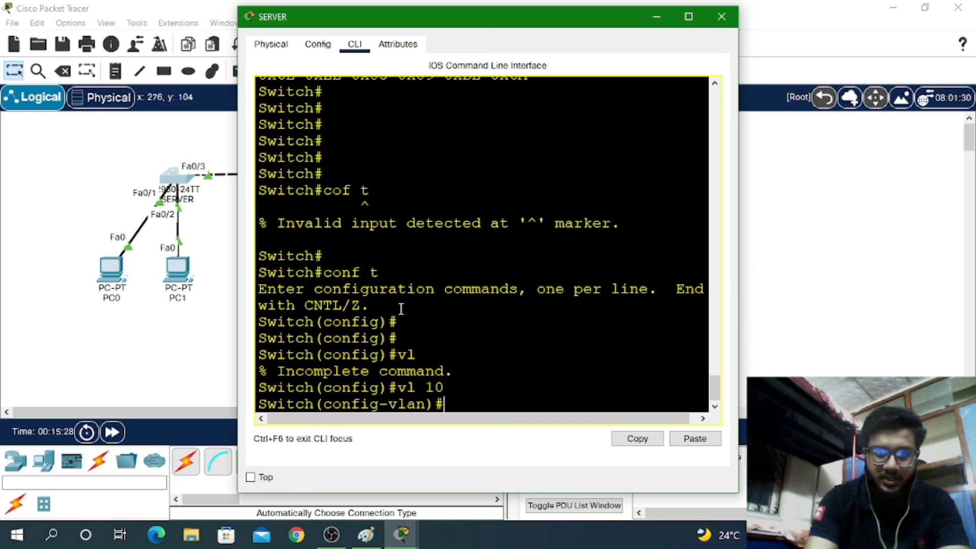
type("name")
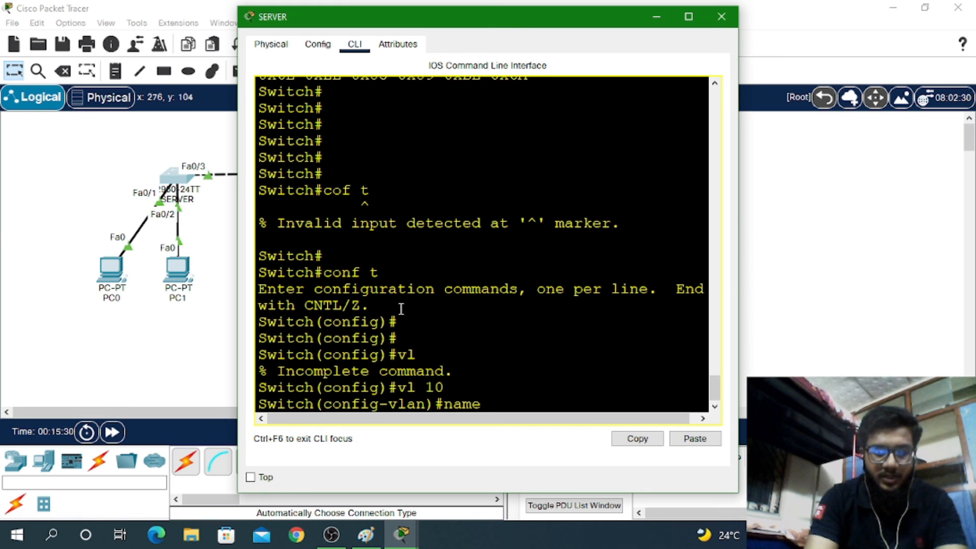
type(" A")
key("Return")
Create VLAN 20 named B and VLAN 30 named C
key("Up")
key("Up")
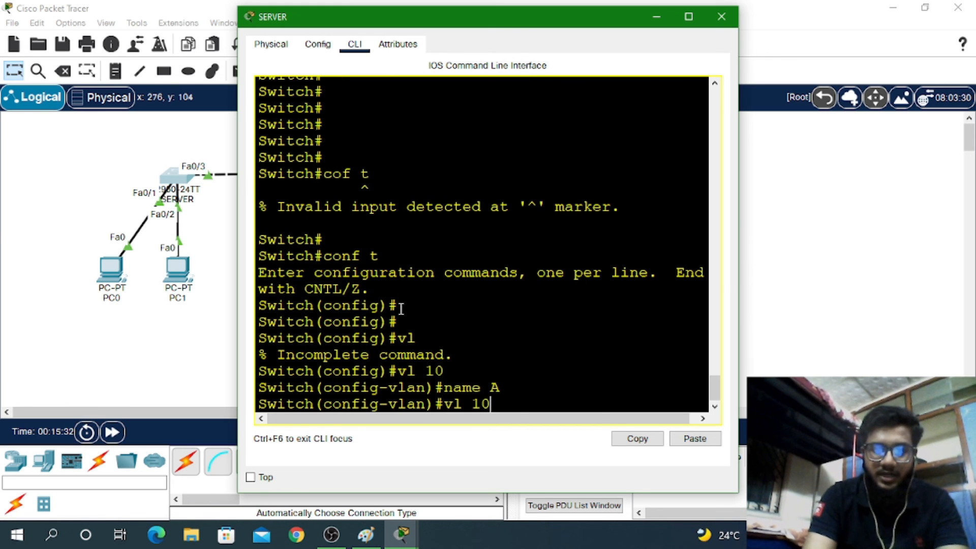
key("BackSpace")
key("BackSpace")
type("20")
key("Return")
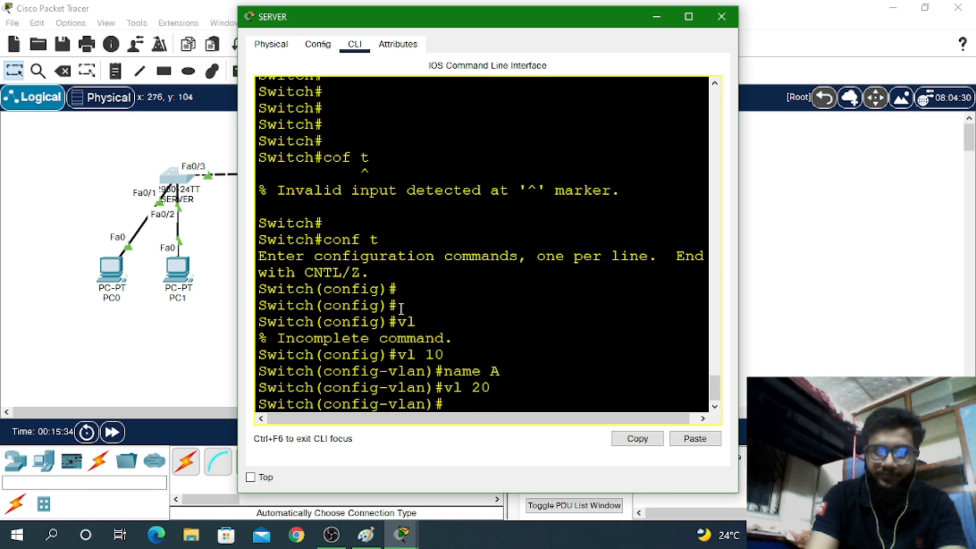
key("Up")
key("Up")
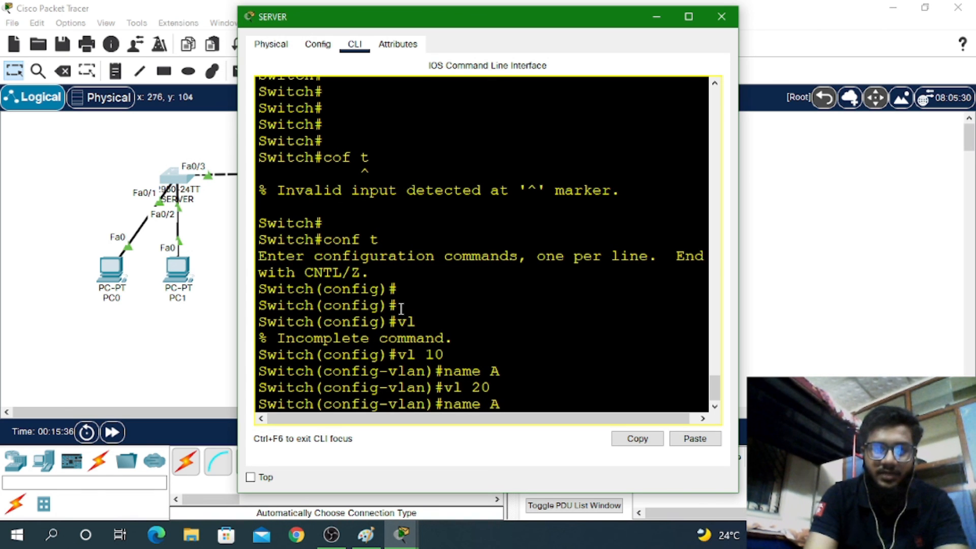
type("N")
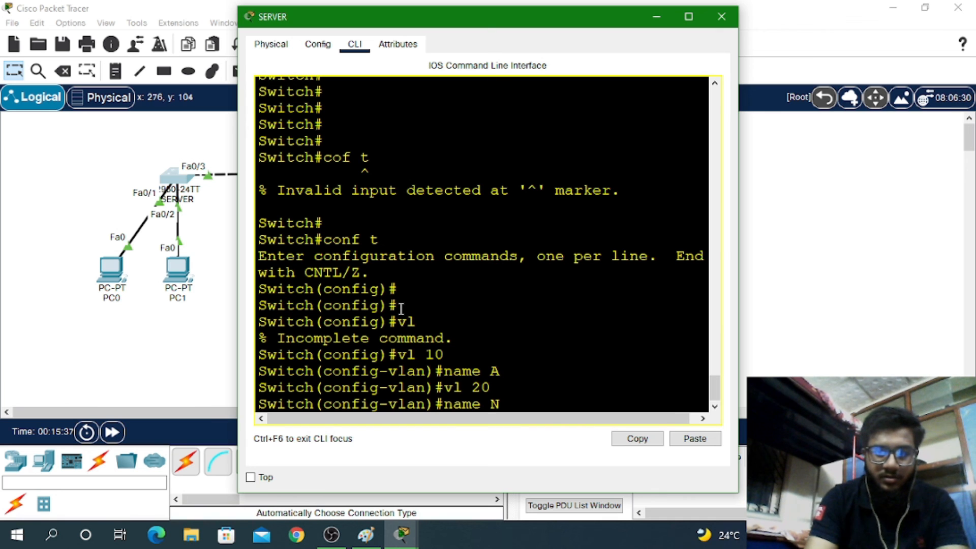
key("BackSpace")
type("B")
key("Return")
key("Up")
key("Up")
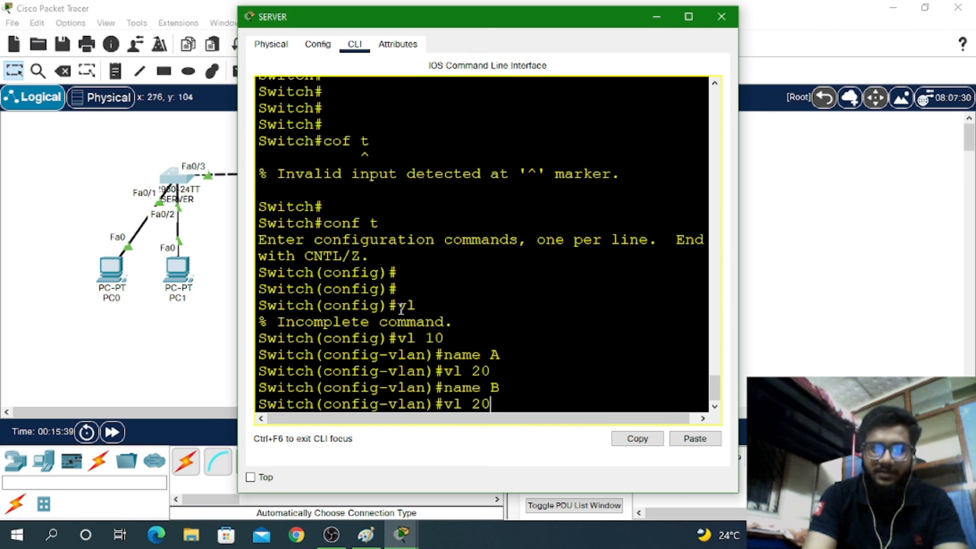
key("BackSpace")
key("BackSpace")
type("30")
key("Return")
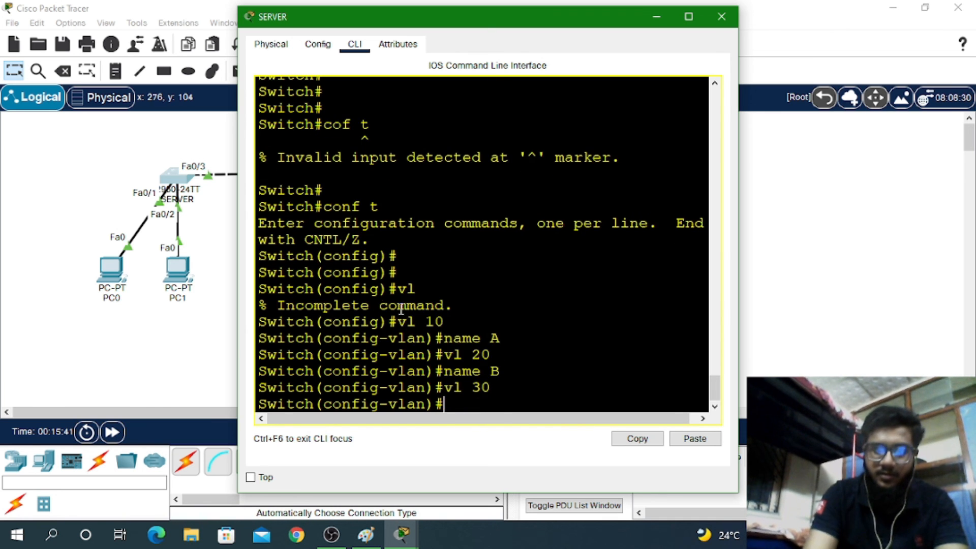
key("Up")
key("Up")
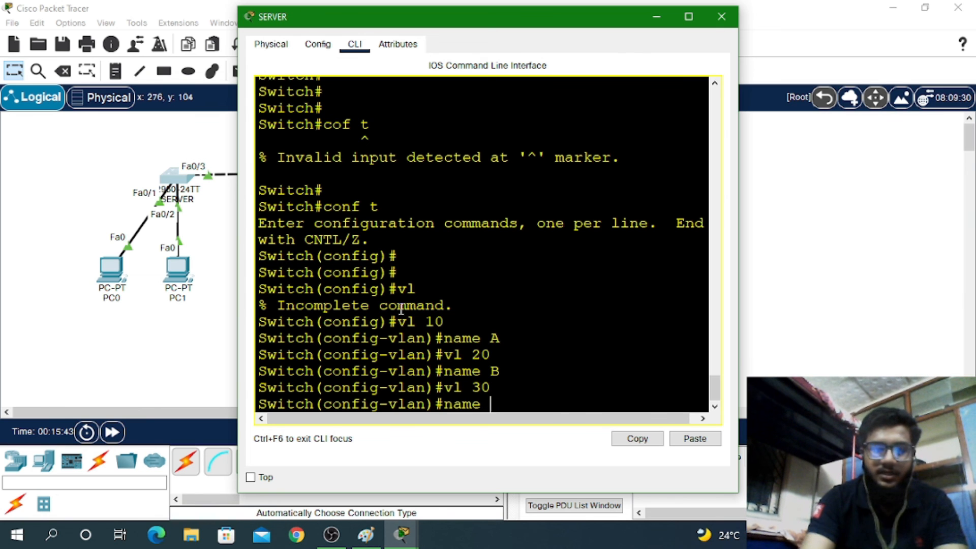
type("C")
key("Return")
key("Return")
Exit configuration mode, save with wr, and list the VLANs with show vlan brief
key("ctrl+z")
type("WR")
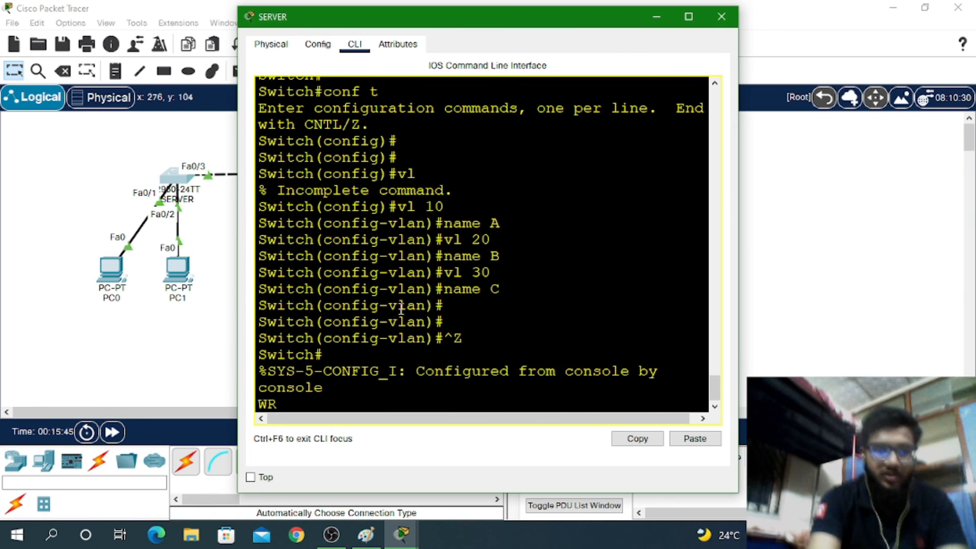
key("Return")
key("Return")
type("SH VL ")
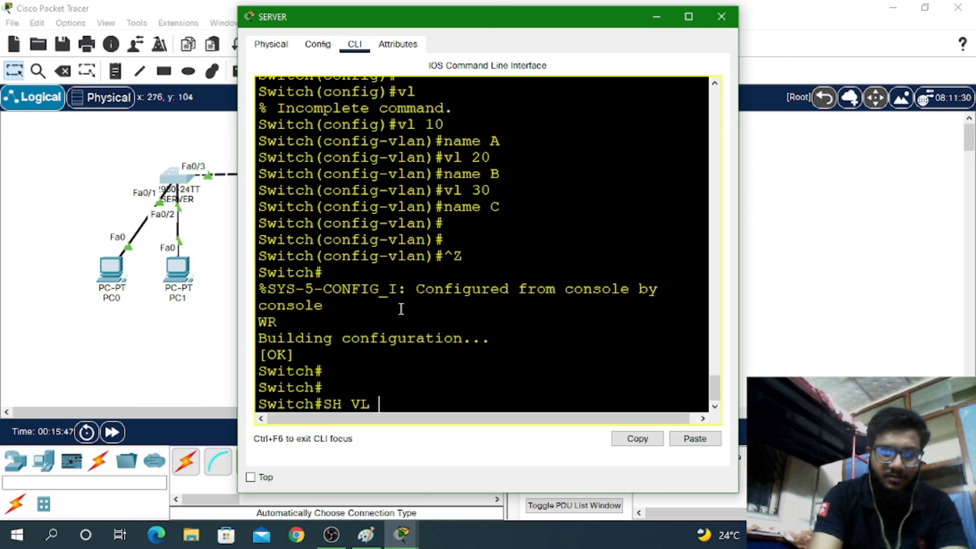
type("B")
key("Return")
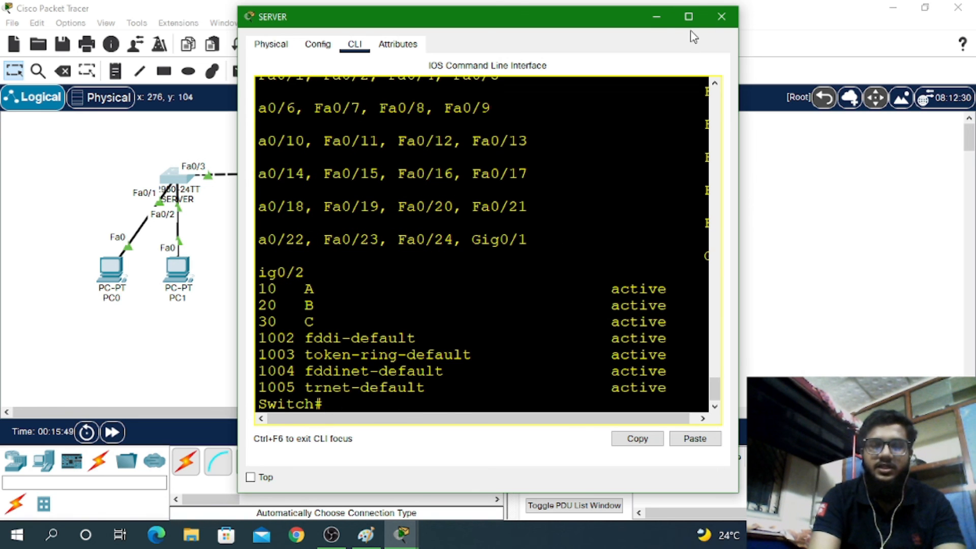
Maximize the SERVER console, highlight the VLAN 10, 20 and 30 rows, then close it
left_click(688, 16)
left_click_drag(113, 363, 2, 316)
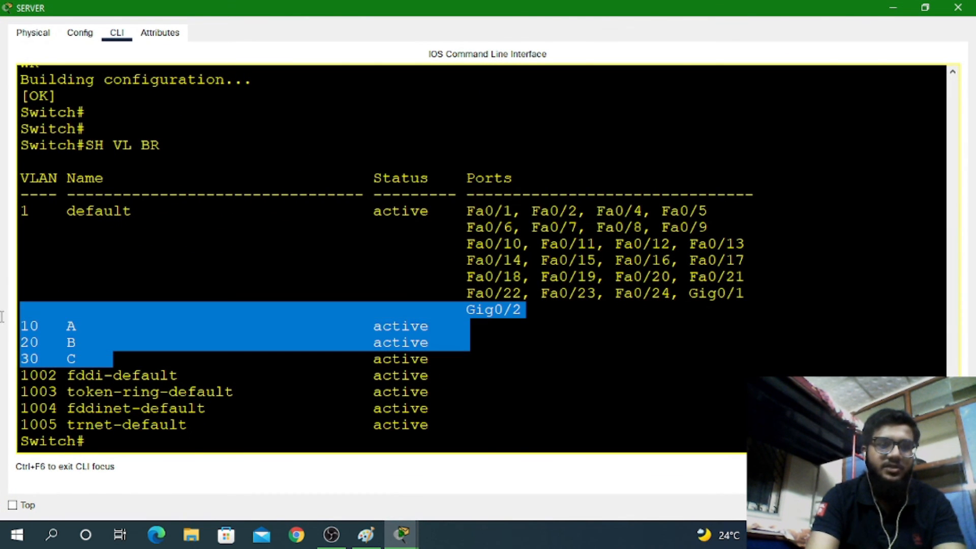
left_click(957, 7)
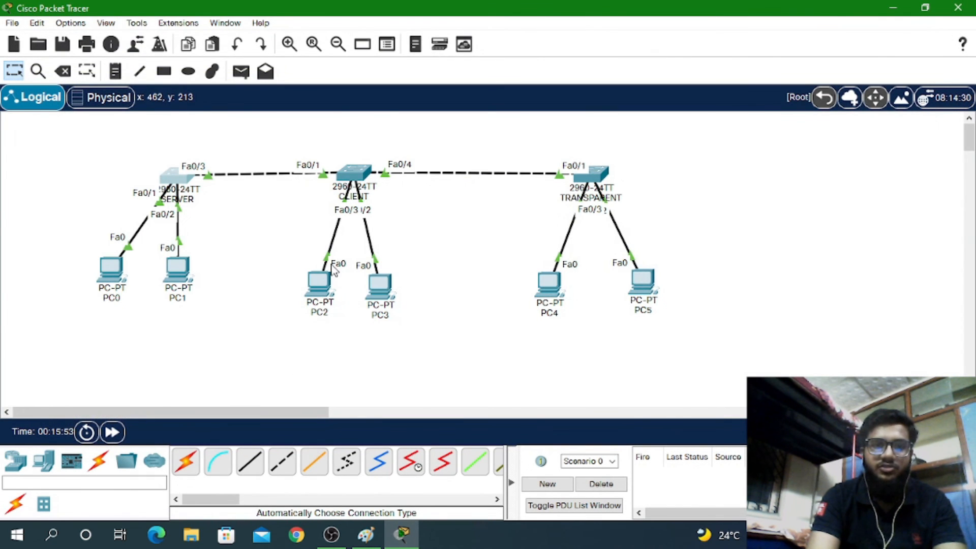
left_click(355, 172)
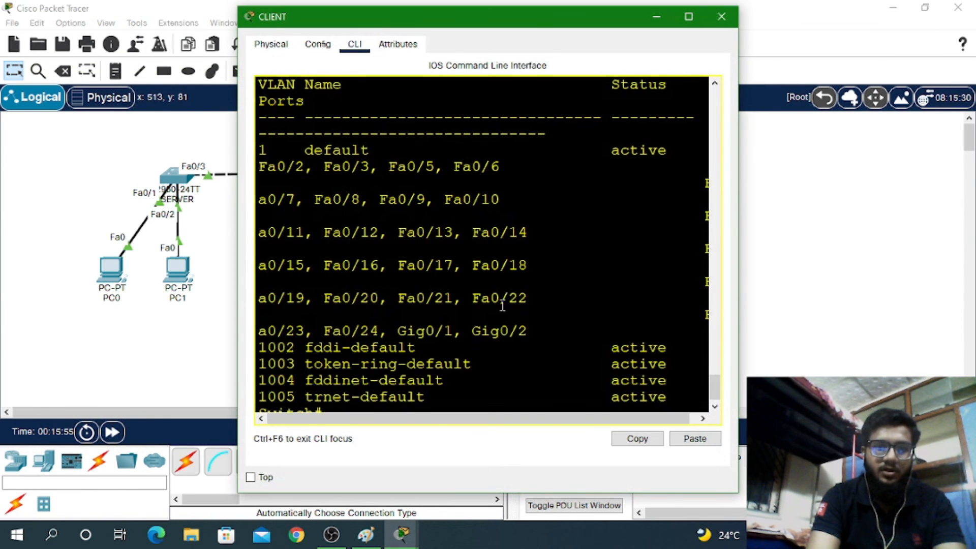
key("Return")
key("Return")
key("Return")
key("Return")
key("Return")
key("Return")
type("SH")
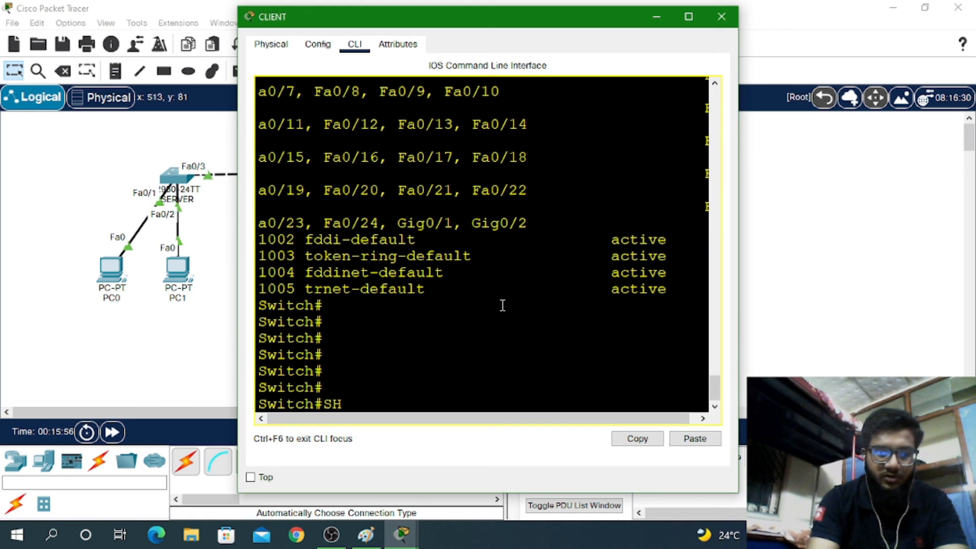
type(" VL BR")
key("Return")
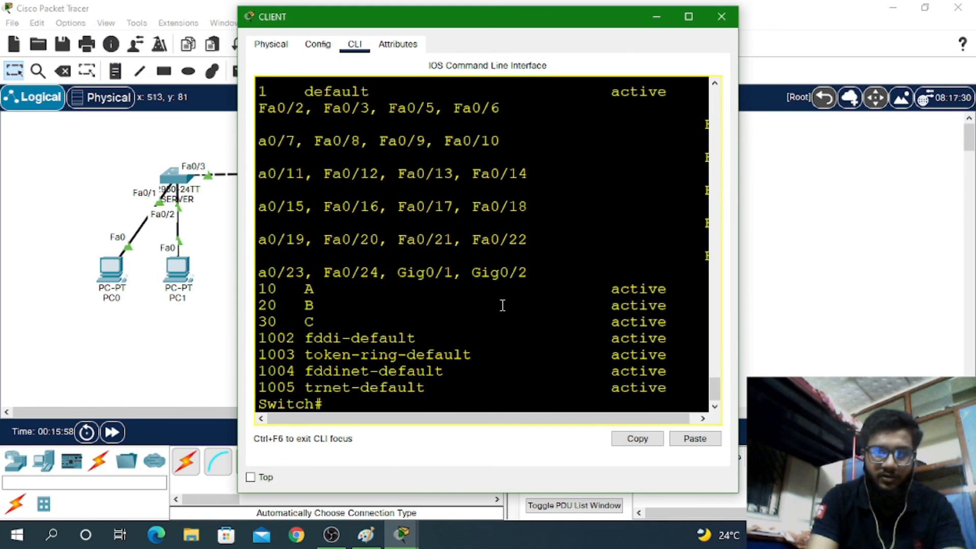
left_click_drag(360, 305, 321, 91)
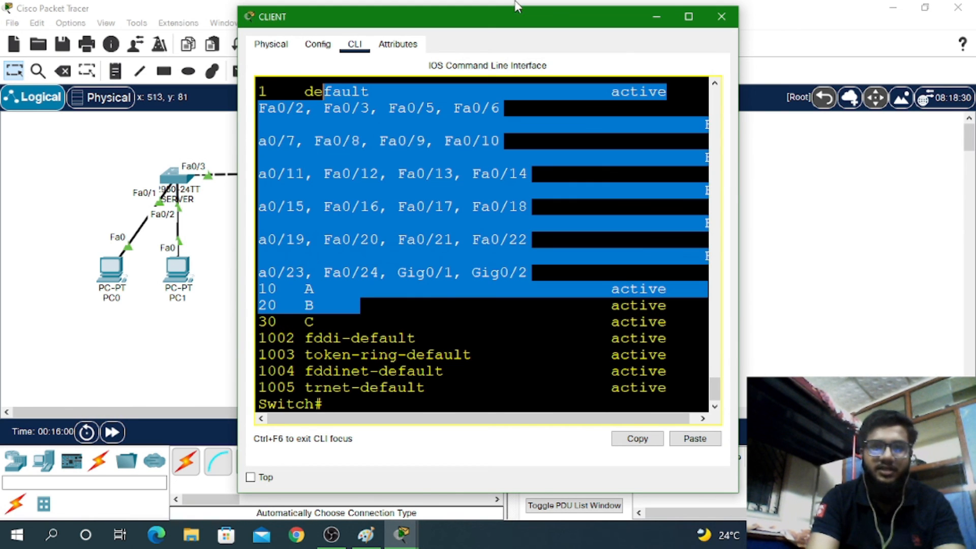
left_click(685, 19)
left_click(195, 407)
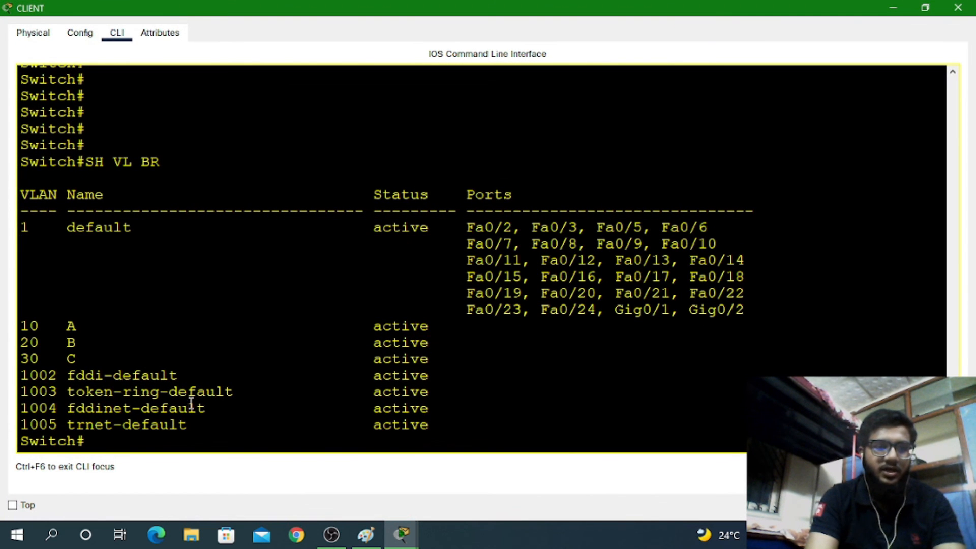
left_click(958, 7)
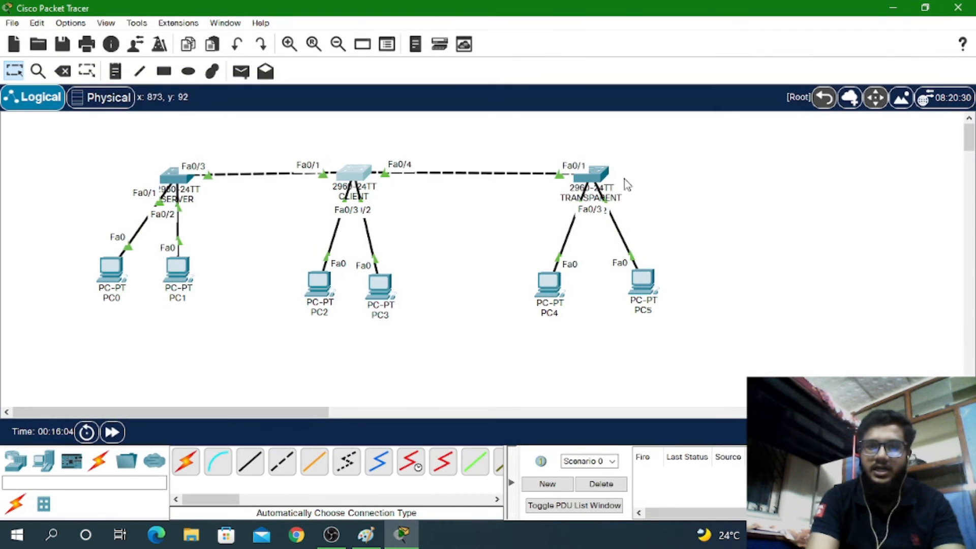
left_click(596, 180)
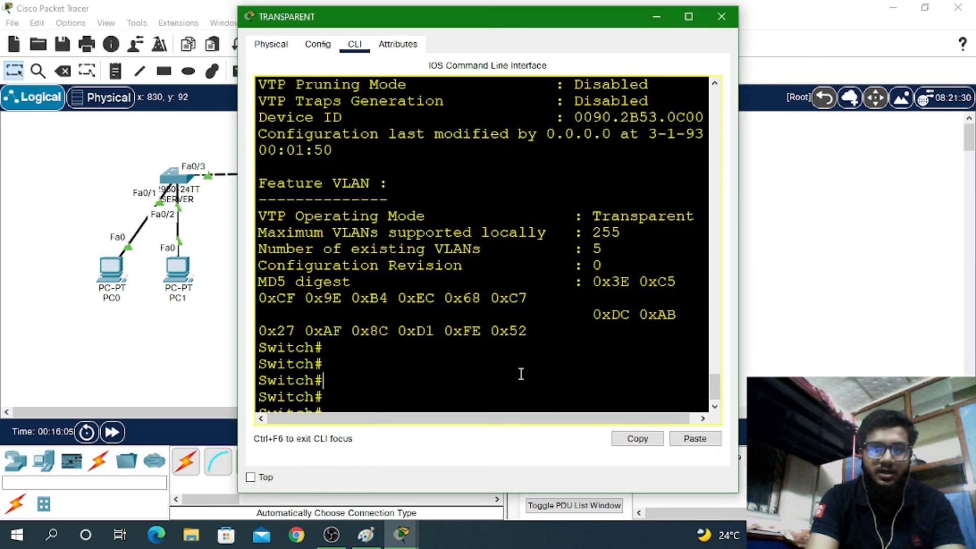
left_click(688, 17)
type("SH")
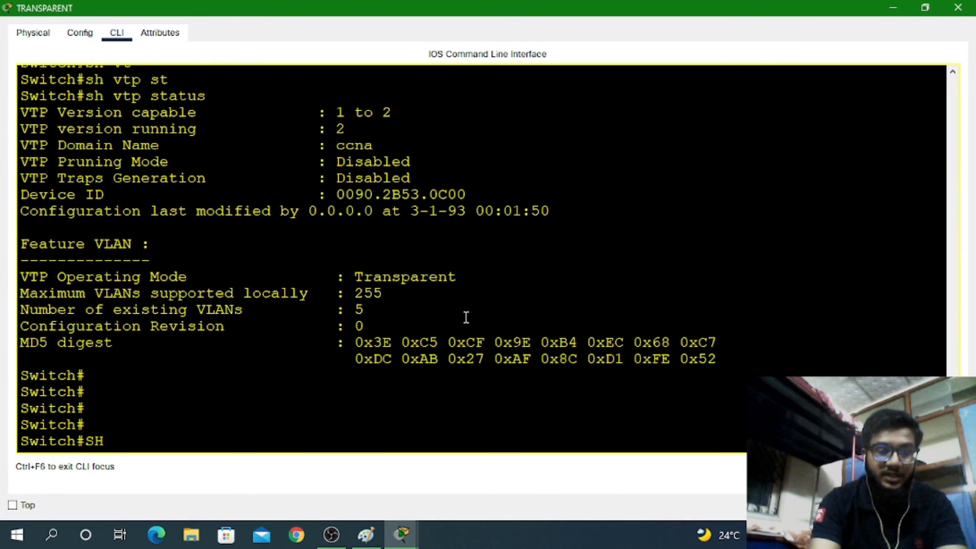
type(" VL BR")
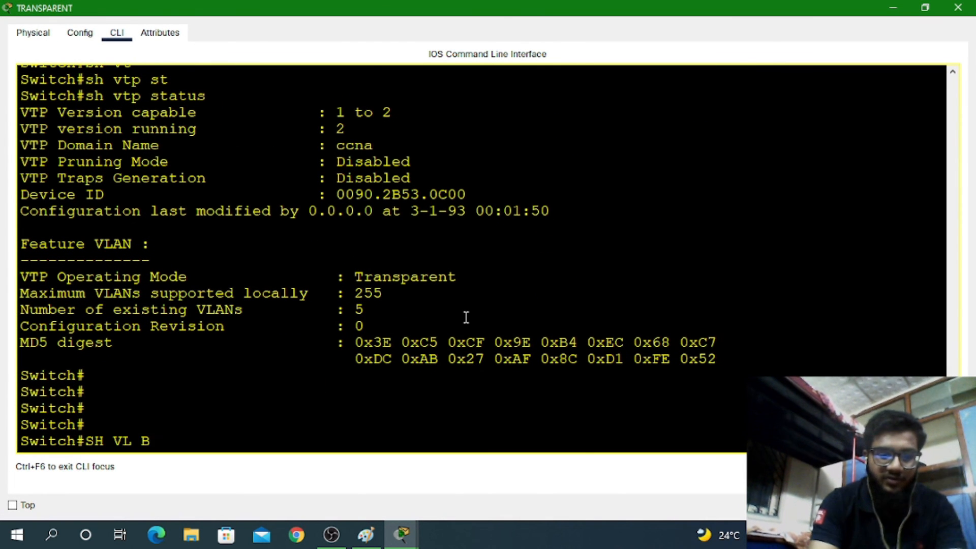
key("Return")
left_click_drag(131, 293, 307, 348)
type("SH")
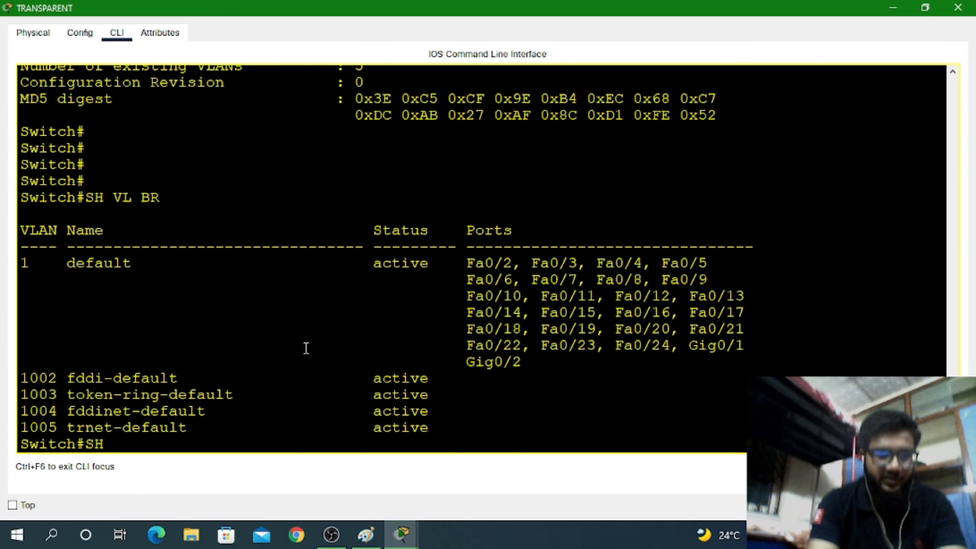
type(" VTP S")
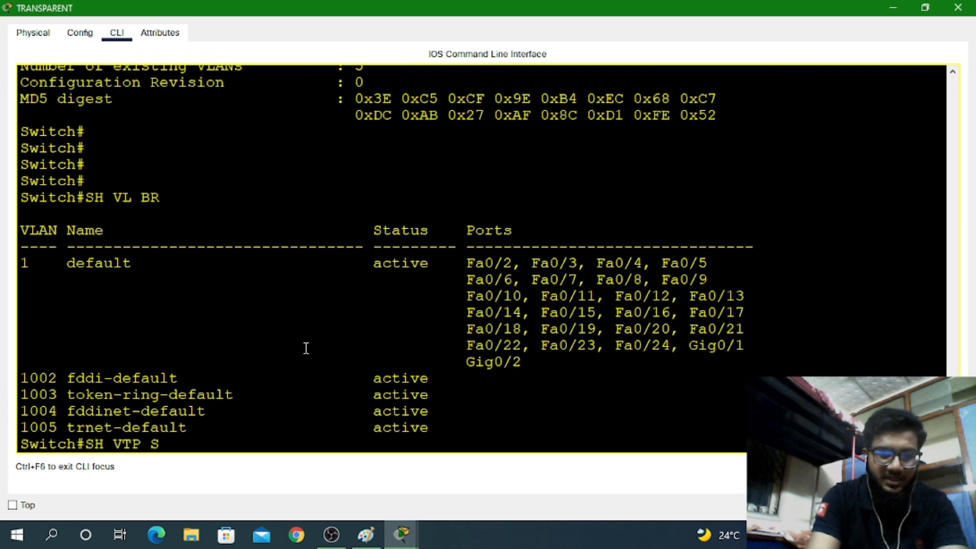
type("T")
key("Tab")
key("Return")
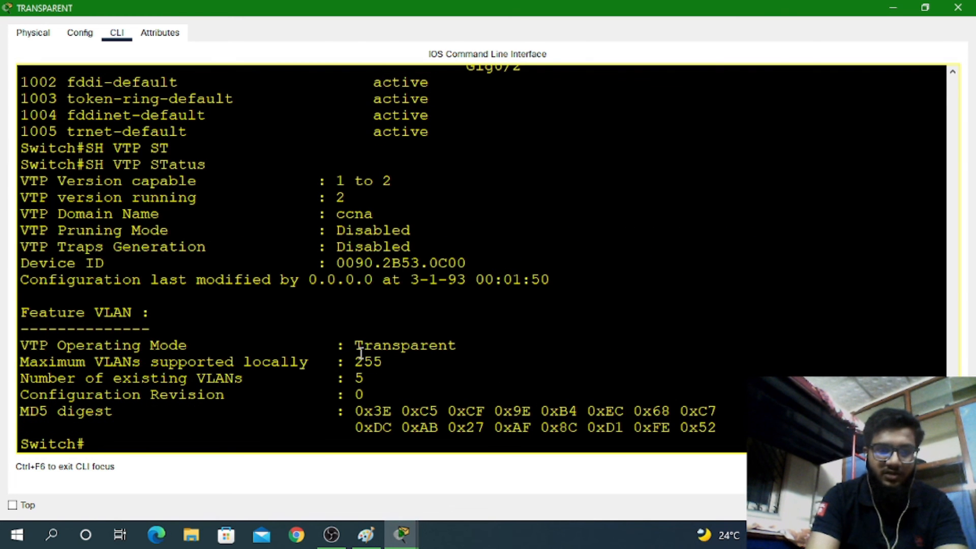
left_click_drag(361, 352, 380, 378)
left_click(380, 379)
left_click(957, 8)
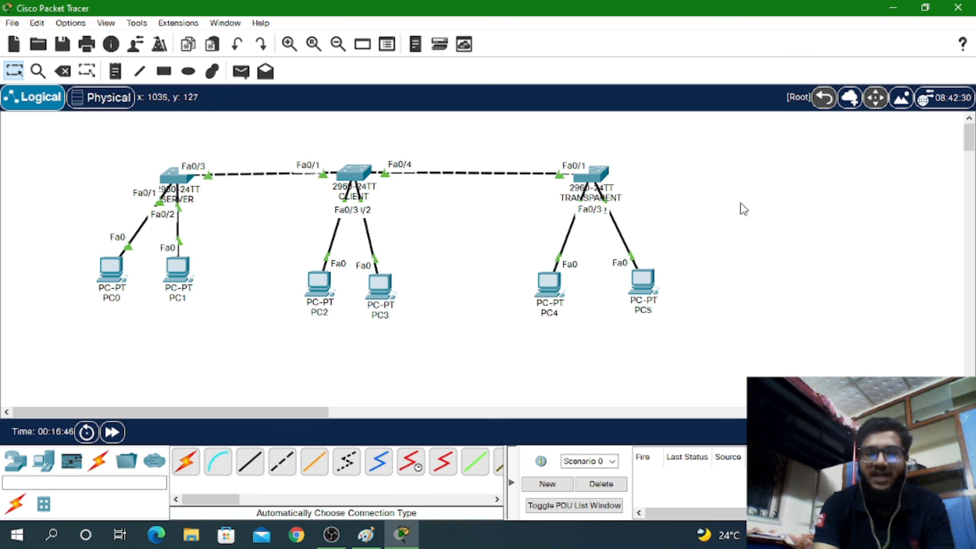
Switch from Packet Tracer to OBS Studio using its taskbar icon
left_click(330, 539)
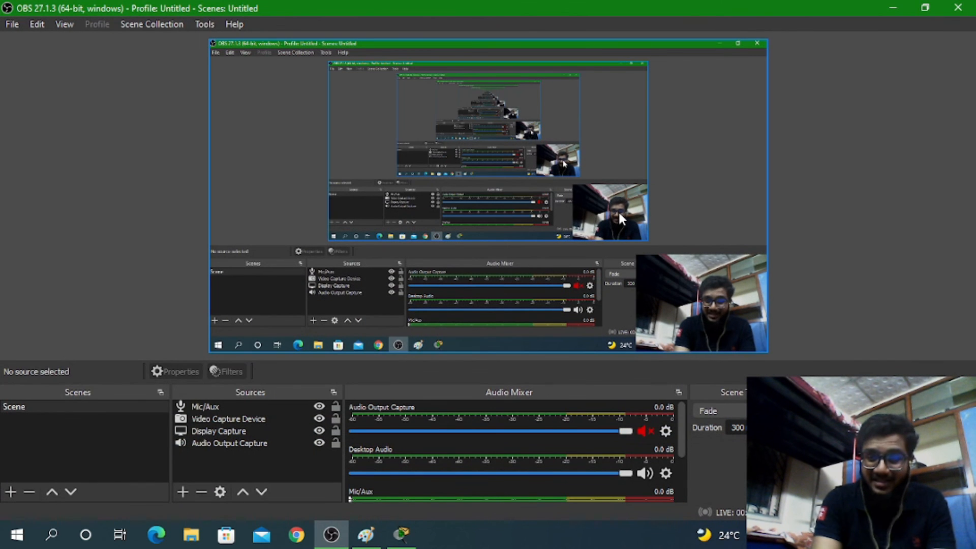